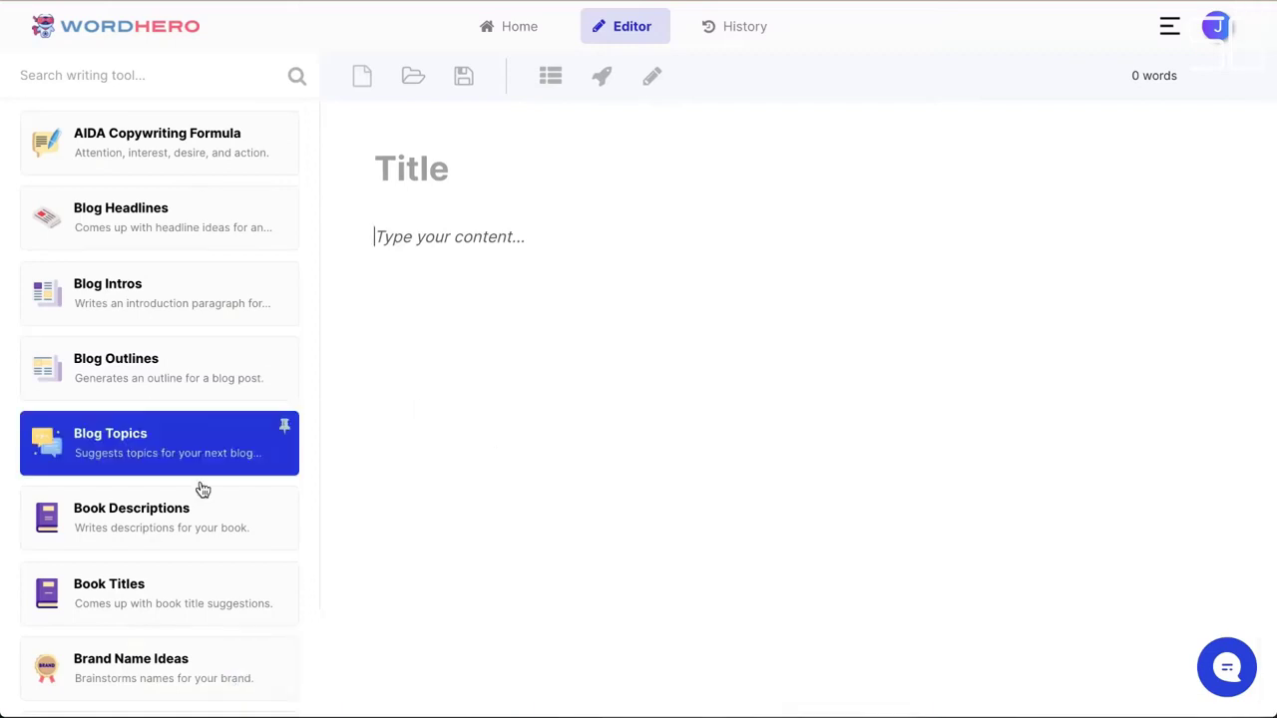
# - Look through the available writing tools and filter the list for "blog"
pyautogui.scroll(-1, 205, 504)
pyautogui.scroll(-8, 217, 526)
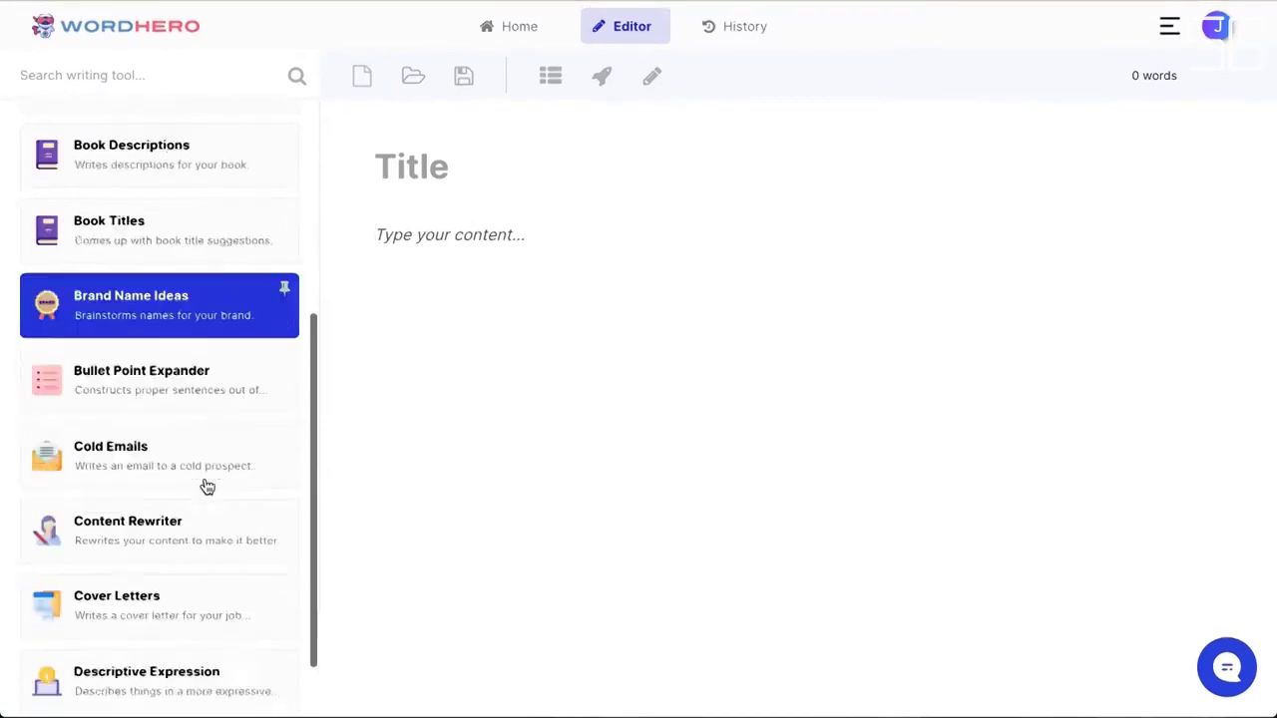
pyautogui.scroll(10, 205, 486)
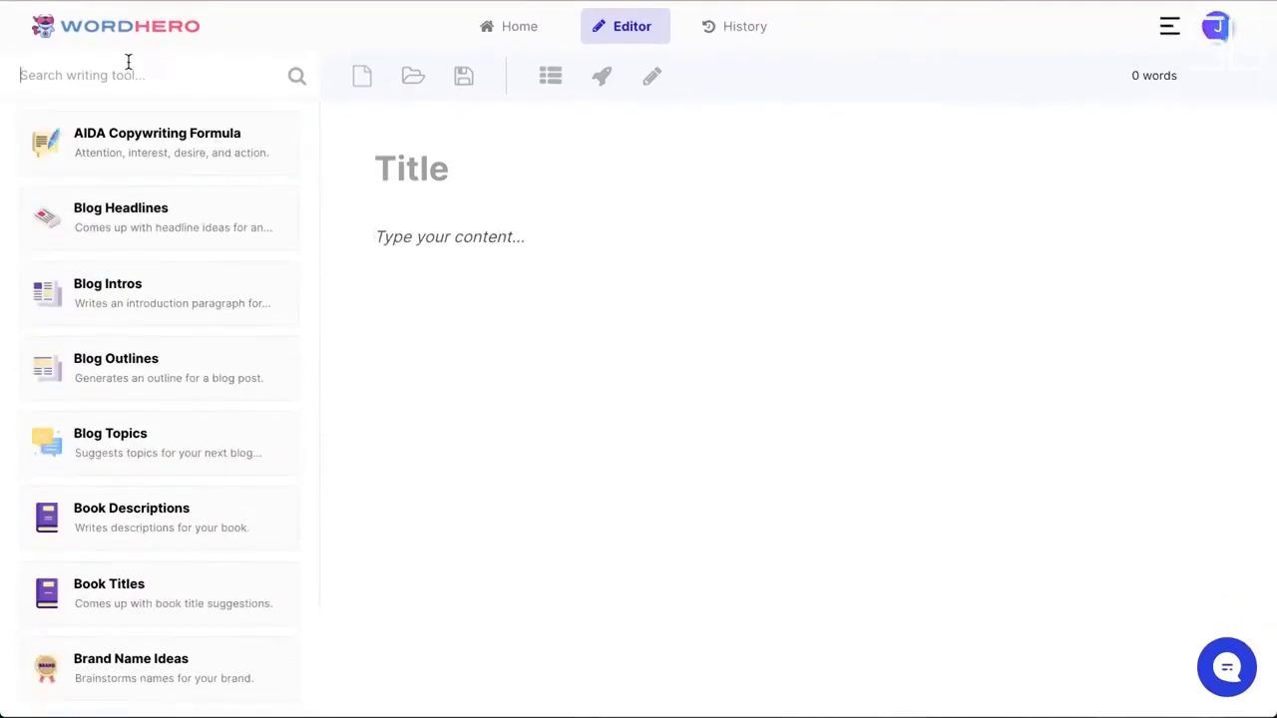
pyautogui.write('blog')
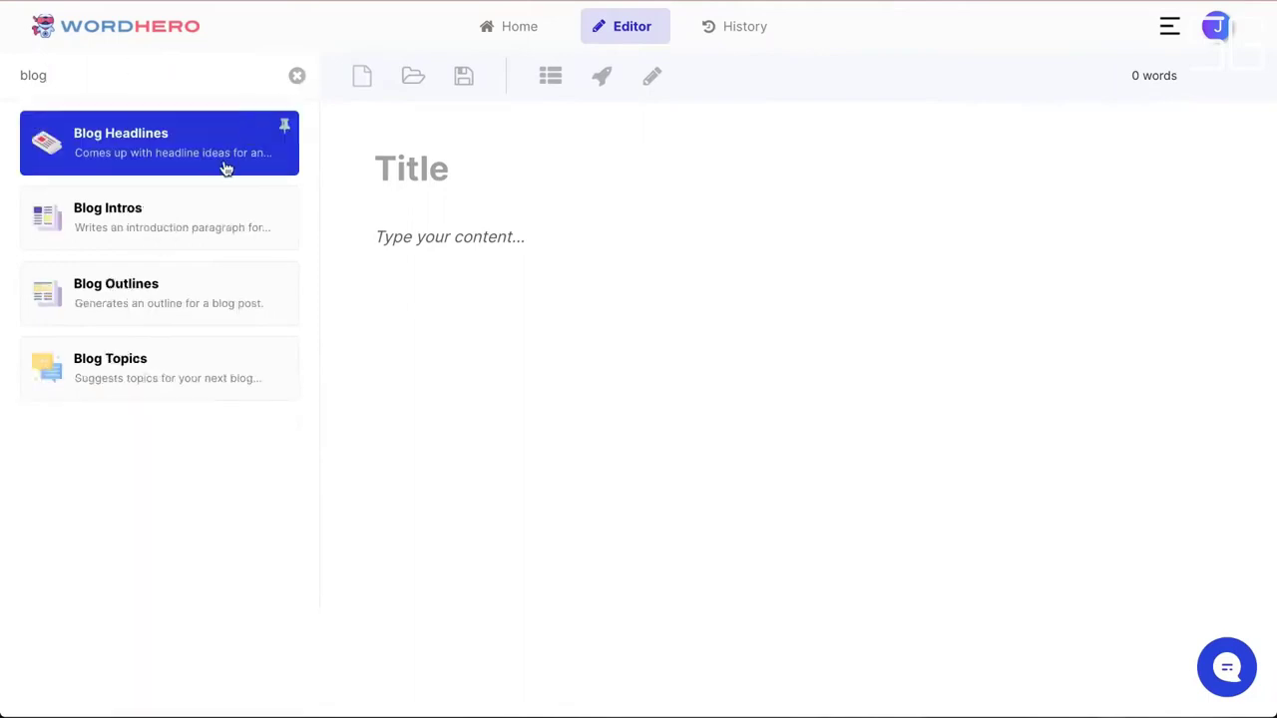
# - Open the Blog Intros tool to examine its topic field, close it and clear the tool search
pyautogui.click(170, 227)
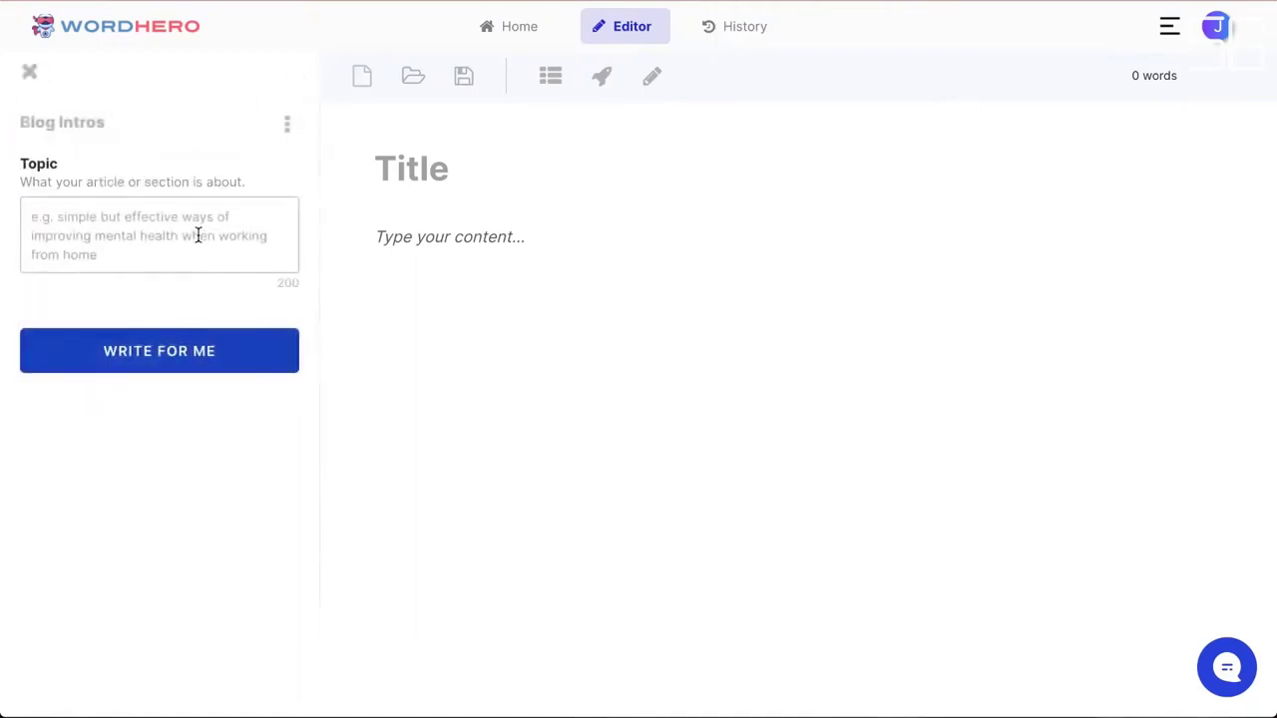
pyautogui.click(197, 234)
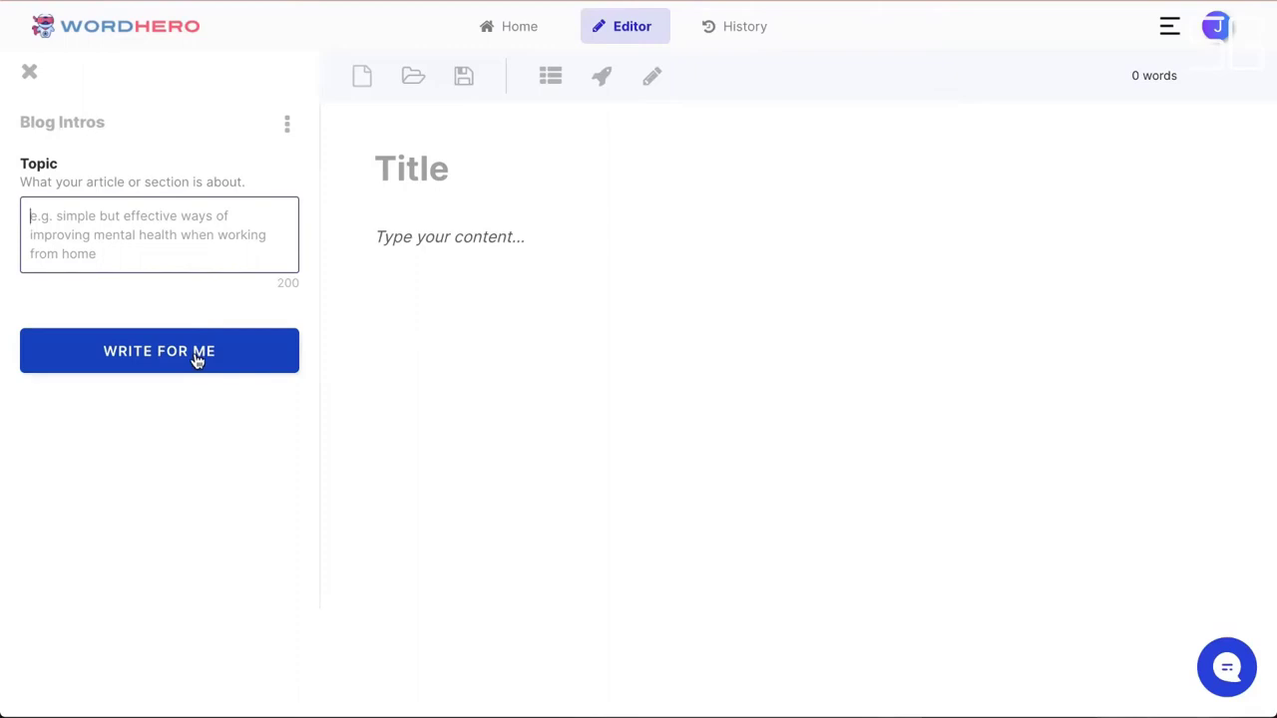
pyautogui.click(31, 74)
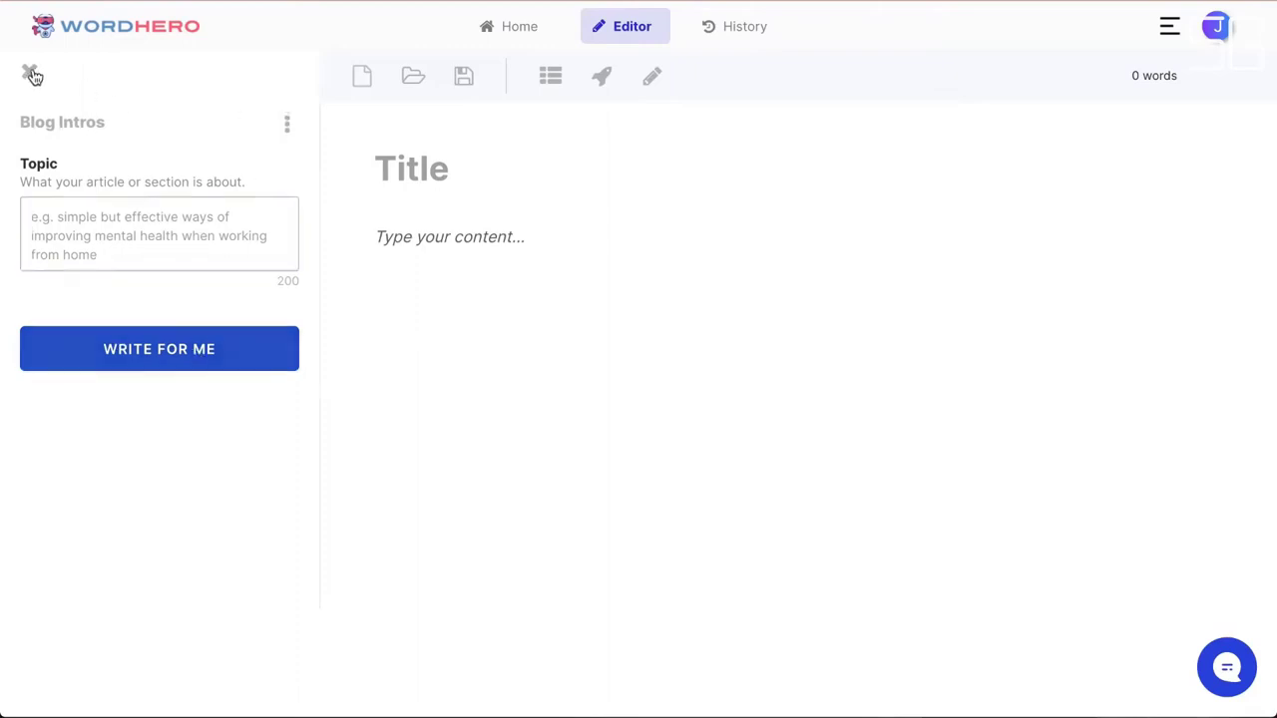
pyautogui.click(297, 76)
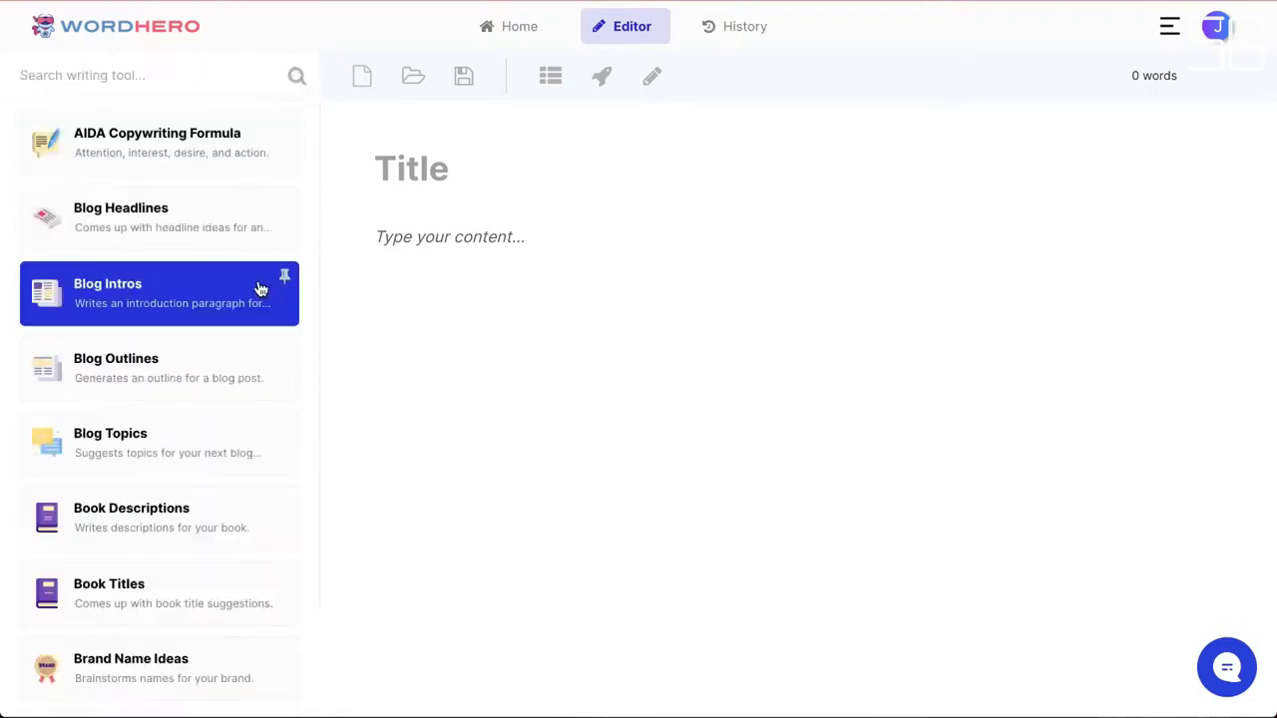
# - Pin the Book Descriptions, Blog Topics and Bullet Point Expander tools to the start of the writing tool list
pyautogui.scroll(-1, 246, 474)
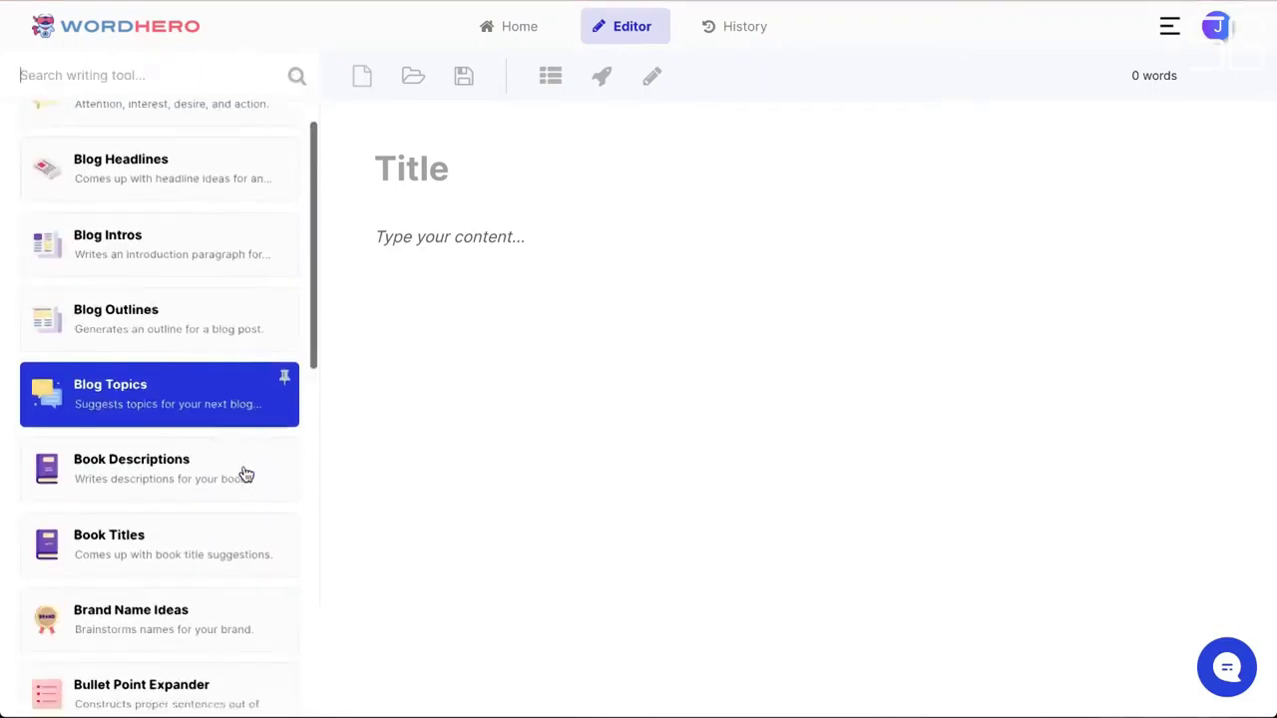
pyautogui.scroll(1, 263, 448)
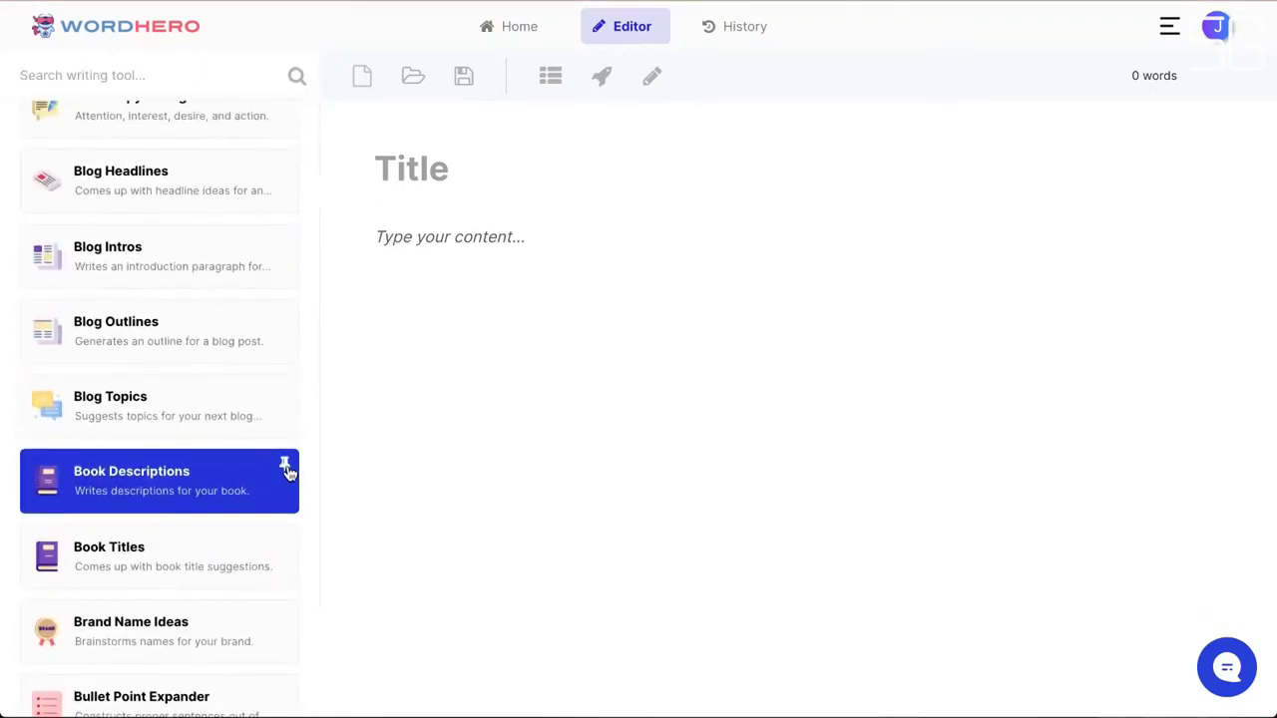
pyautogui.click(285, 467)
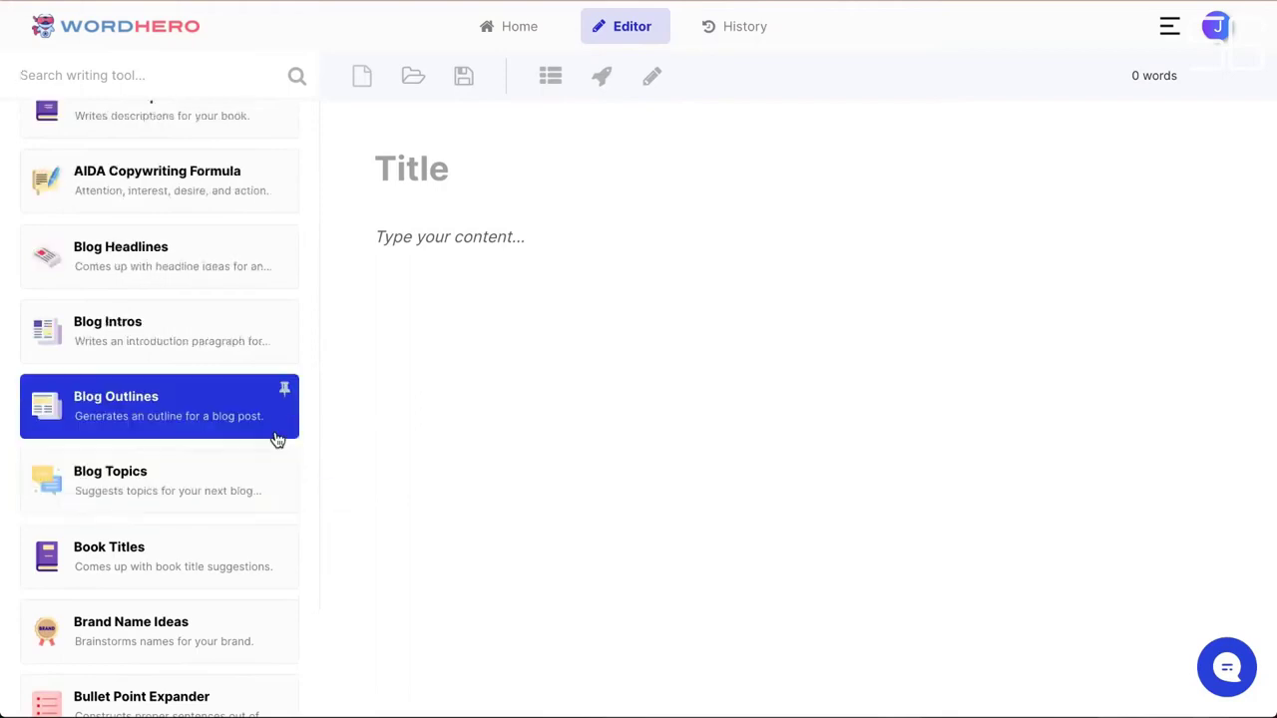
pyautogui.scroll(1, 277, 440)
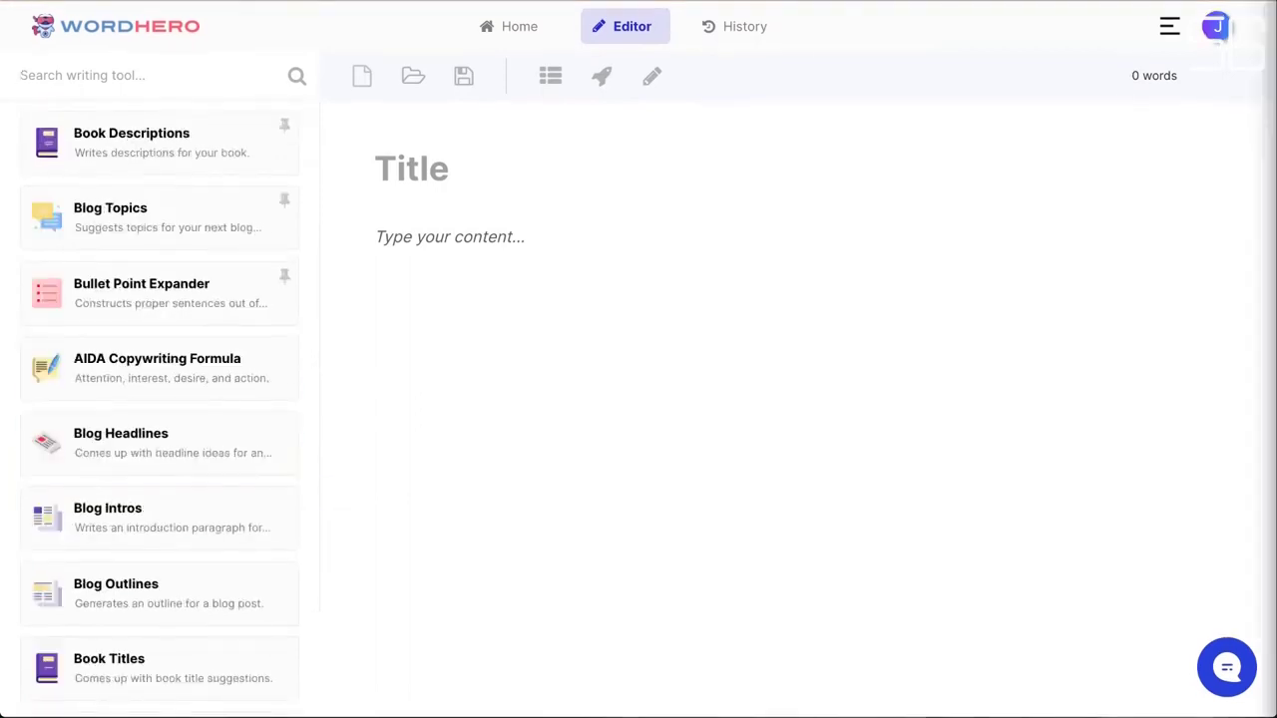
pyautogui.click(770, 582)
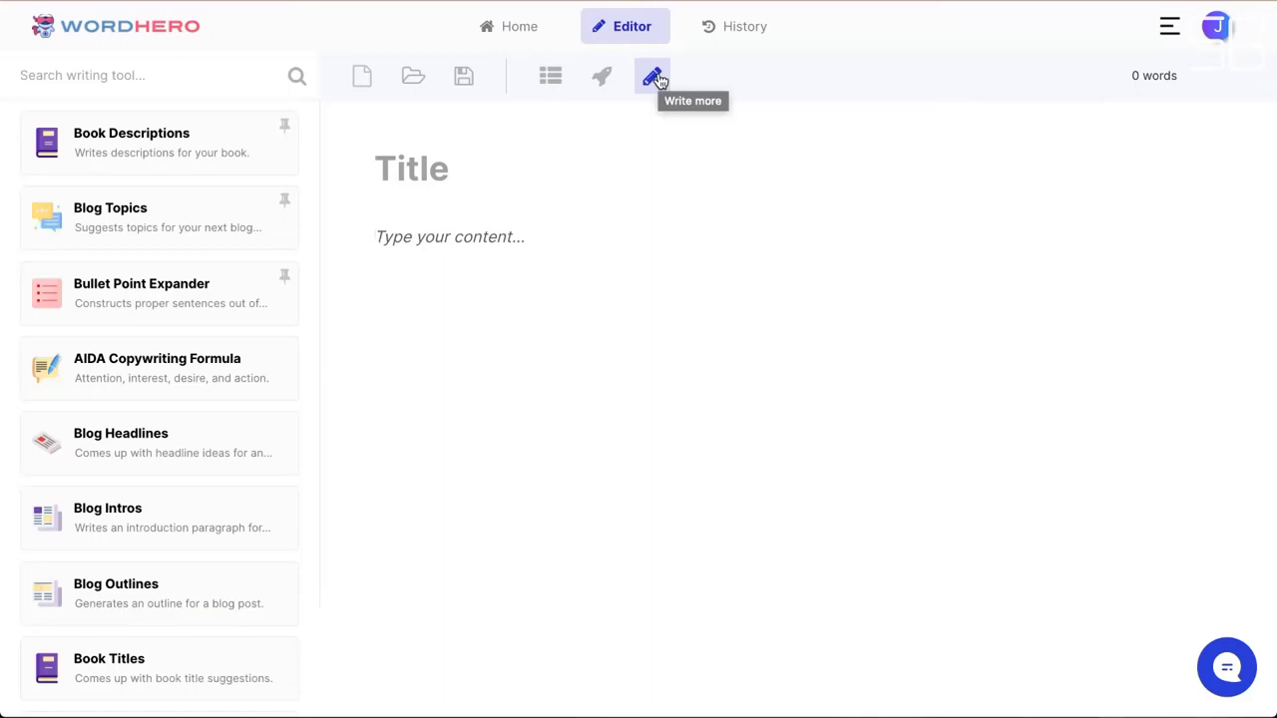
# - Title the document "An introduction to meditation for beginners" and place the cursor in the empty content area
pyautogui.scroll(-2, 159, 399)
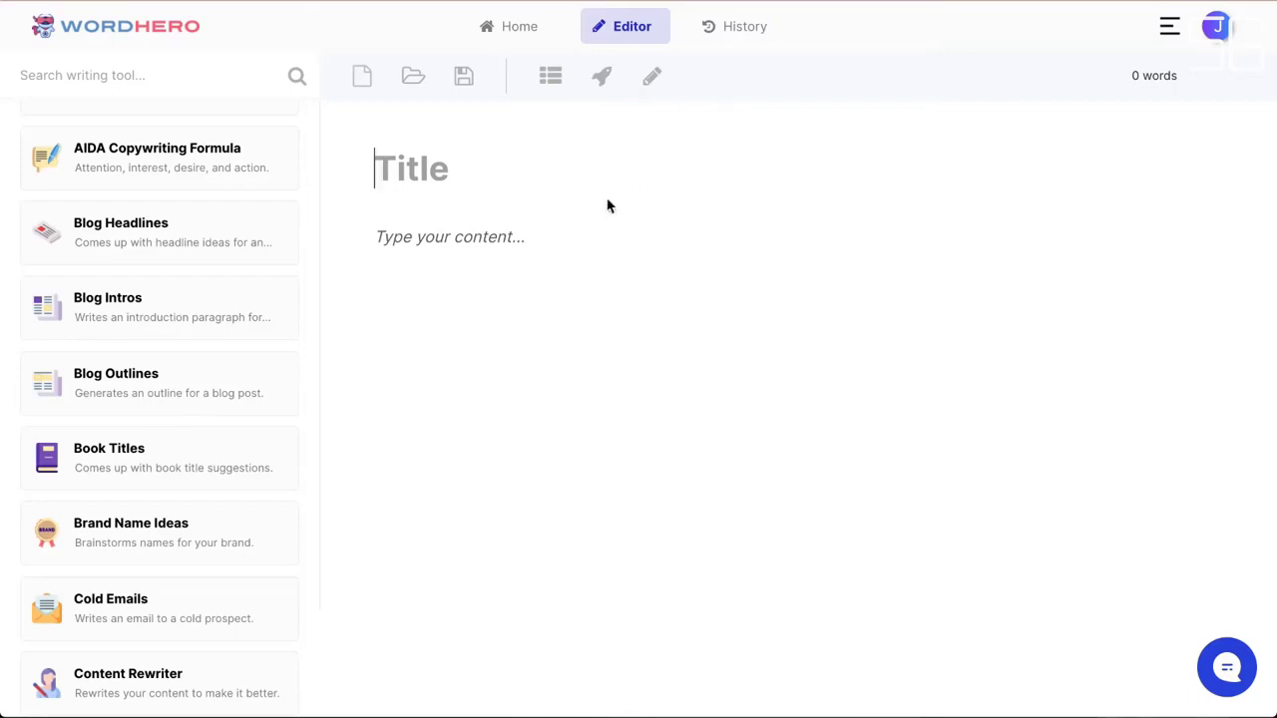
pyautogui.write('An introduction')
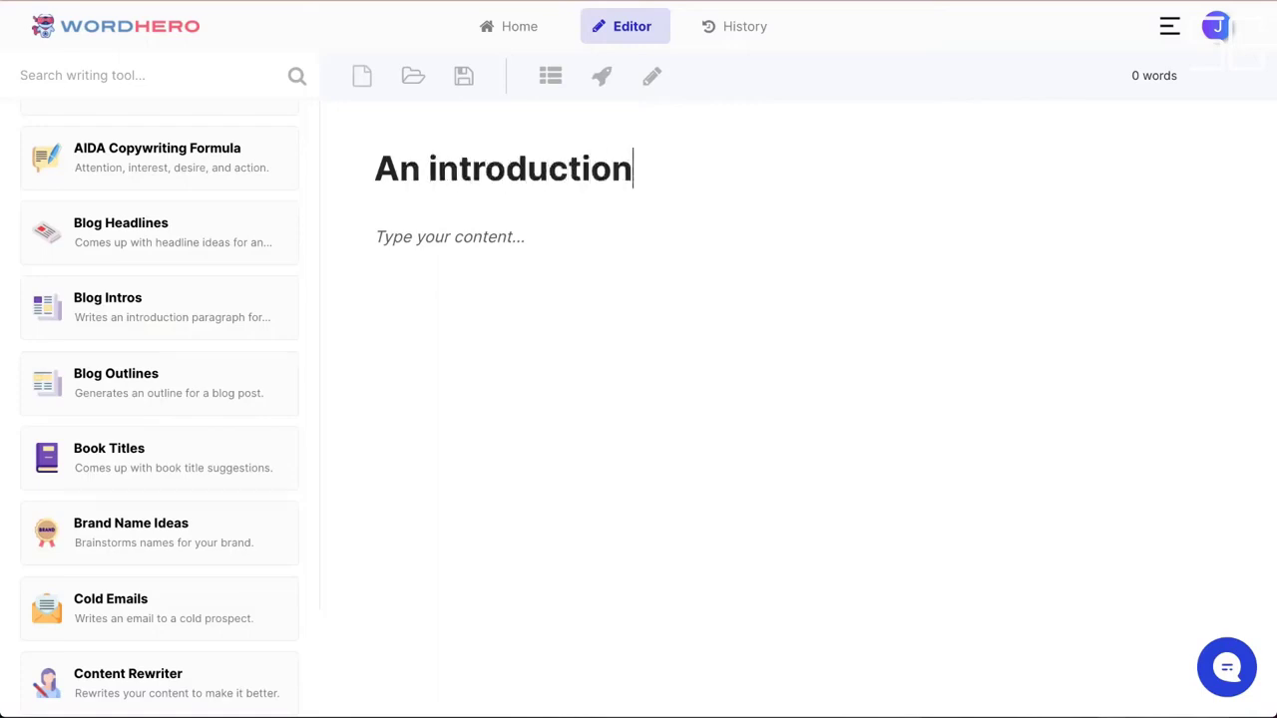
pyautogui.write(' to meditation f')
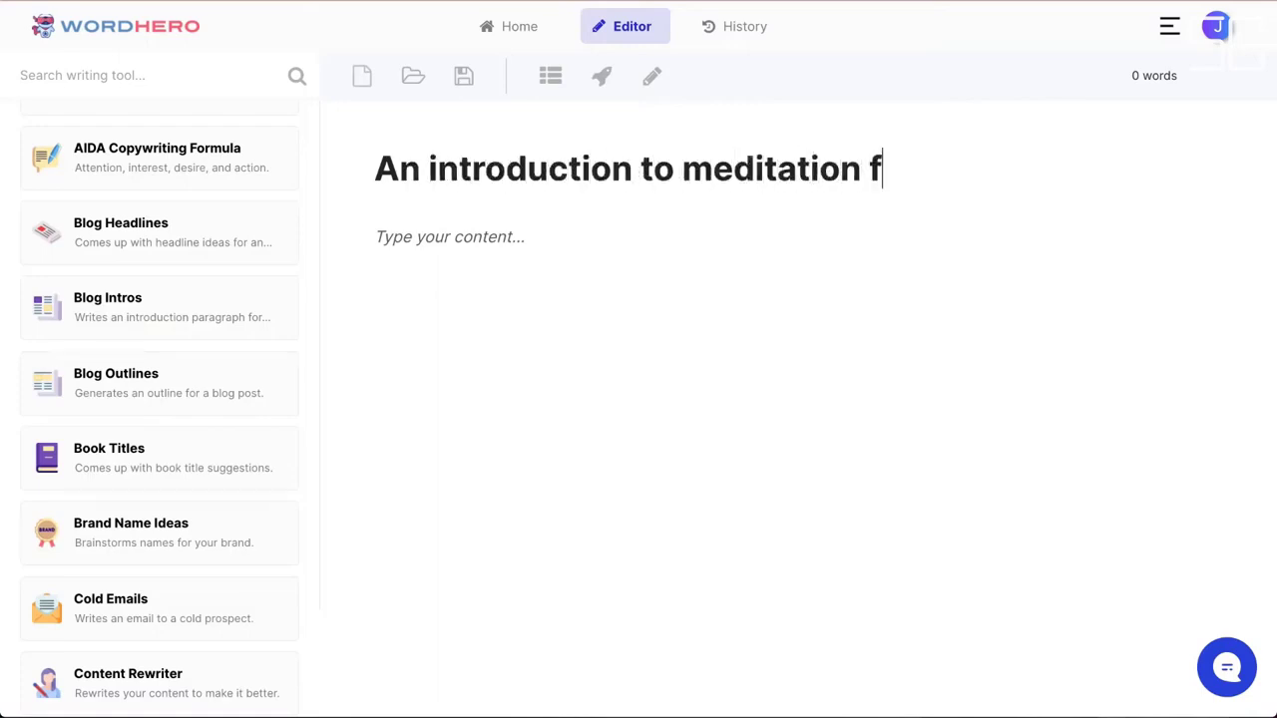
pyautogui.write('or beginners')
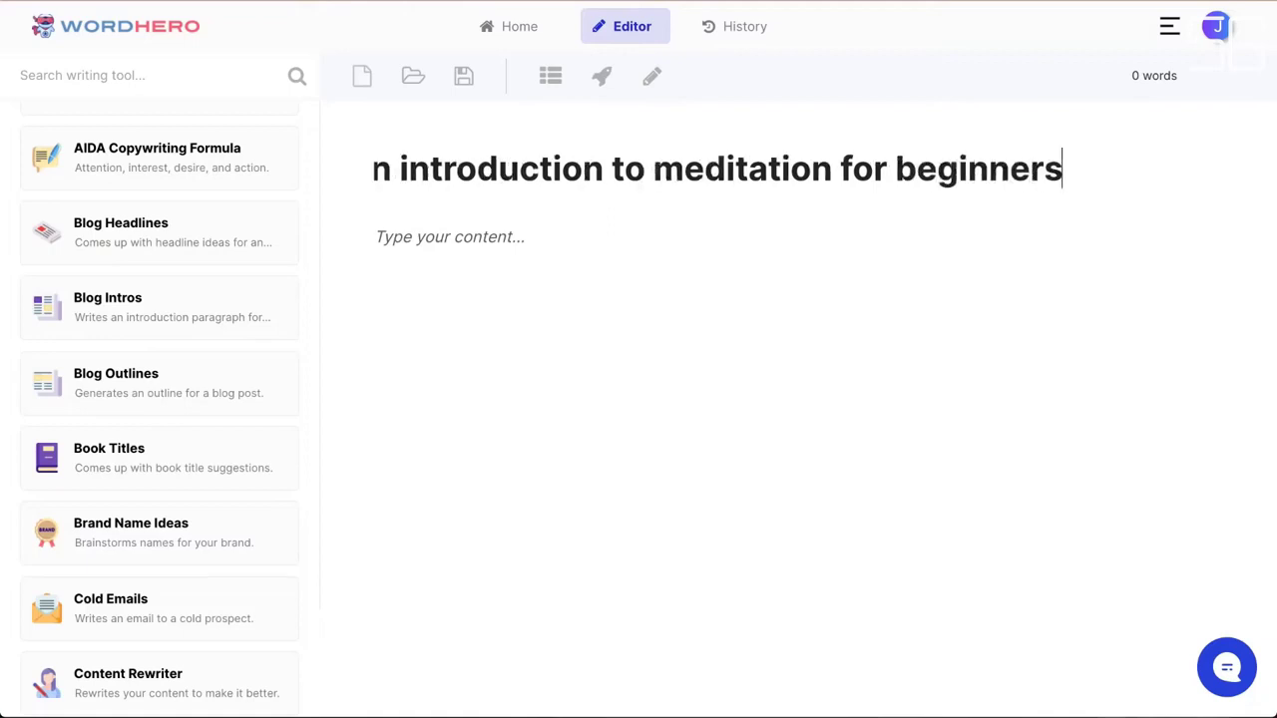
pyautogui.press('Home')
pyautogui.press('End')
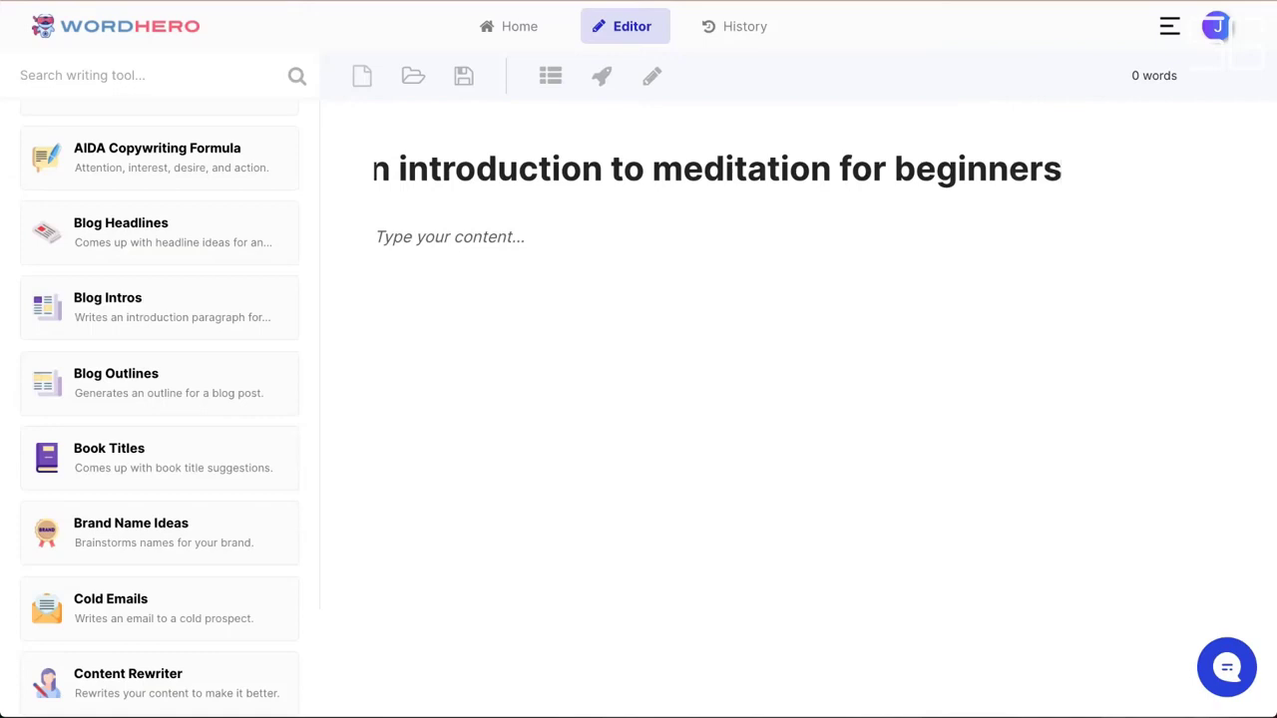
pyautogui.press('Home')
pyautogui.click(509, 253)
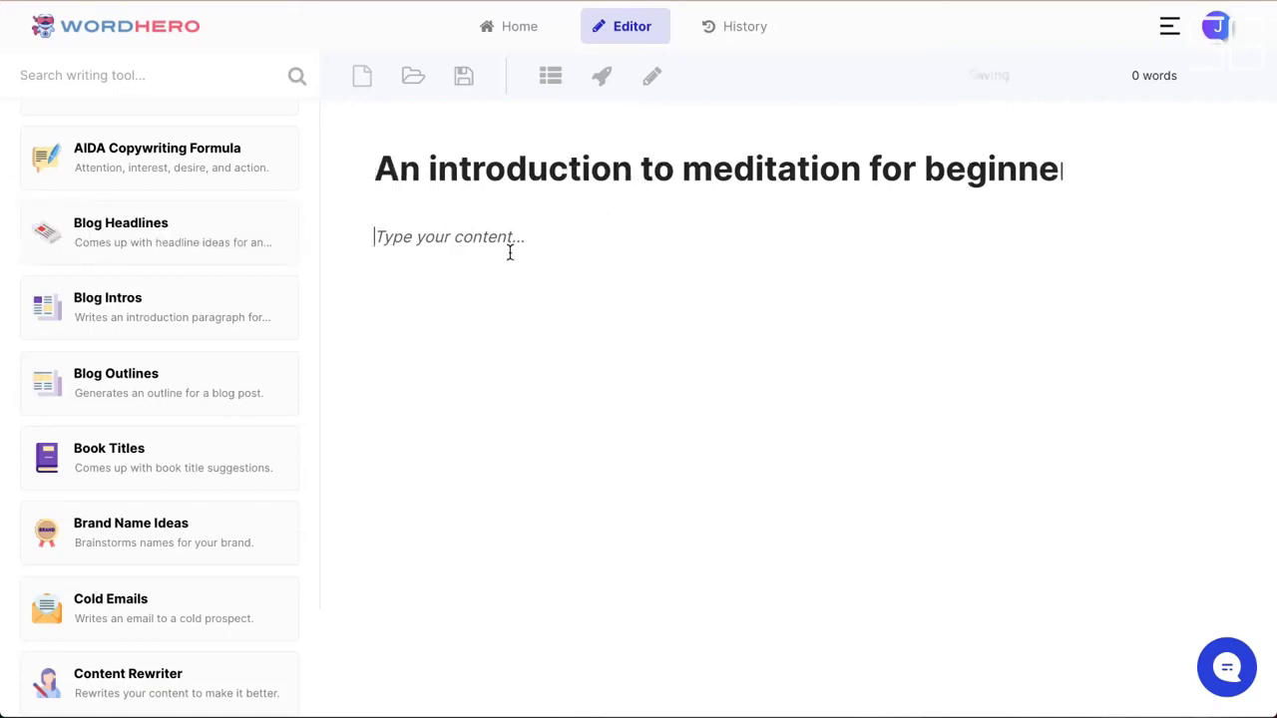
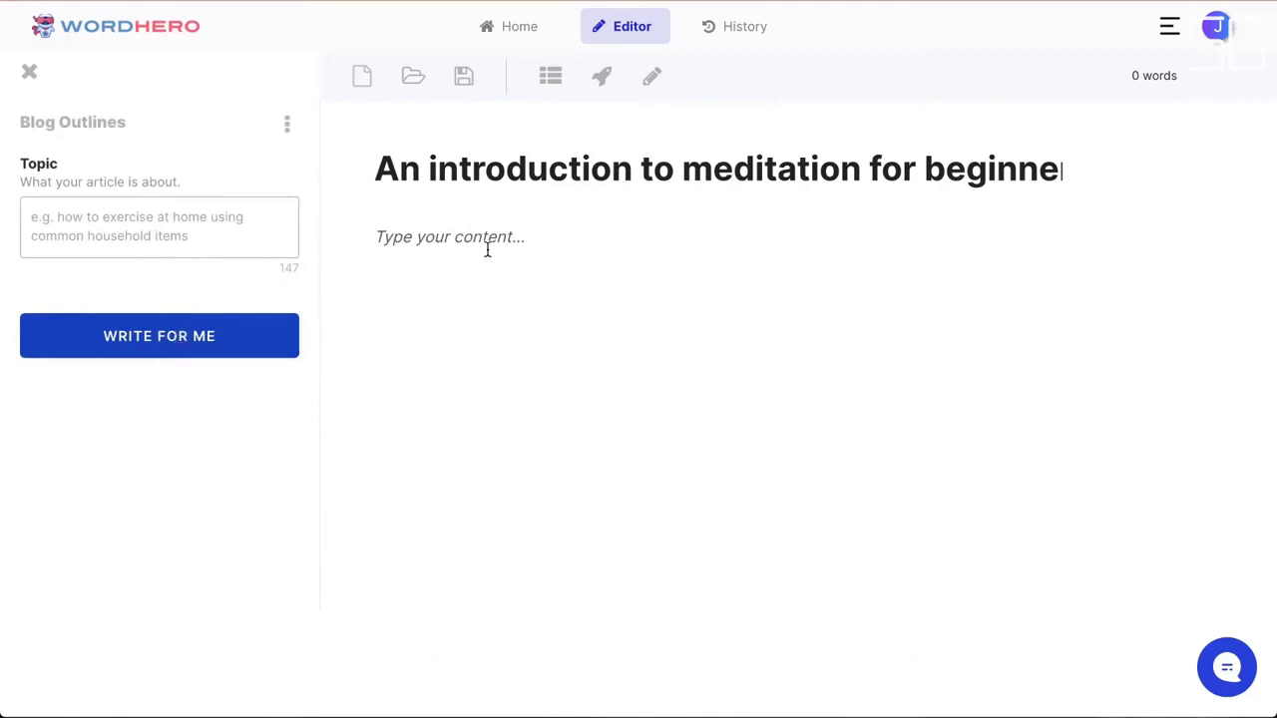
# - Close the Blog Outlines tool and generate two article outlines from the title directly in the document
pyautogui.click(29, 70)
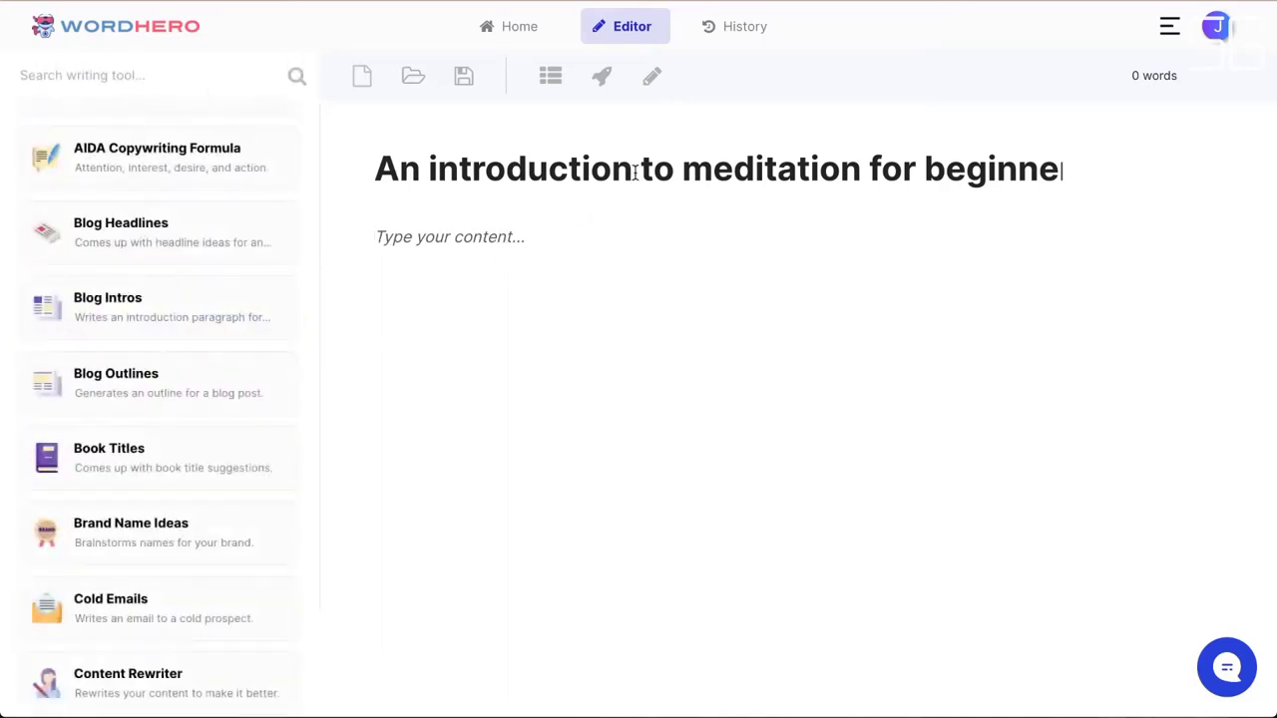
pyautogui.click(550, 80)
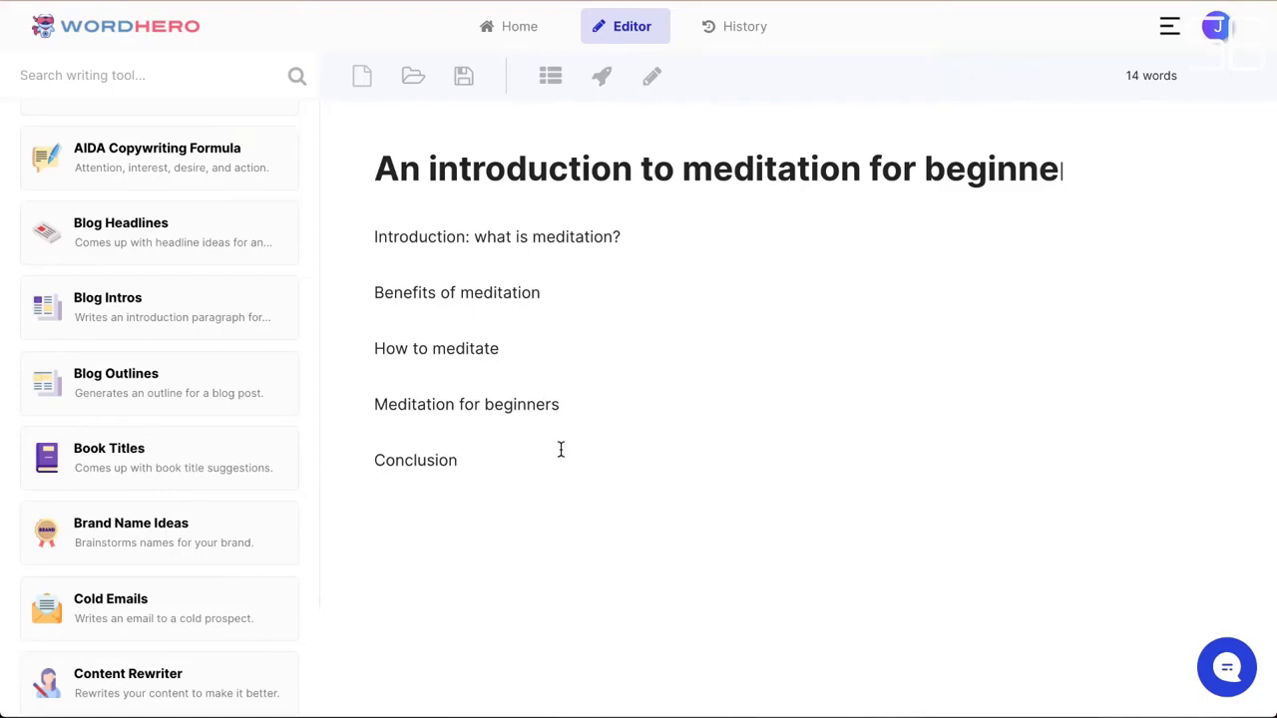
pyautogui.click(550, 78)
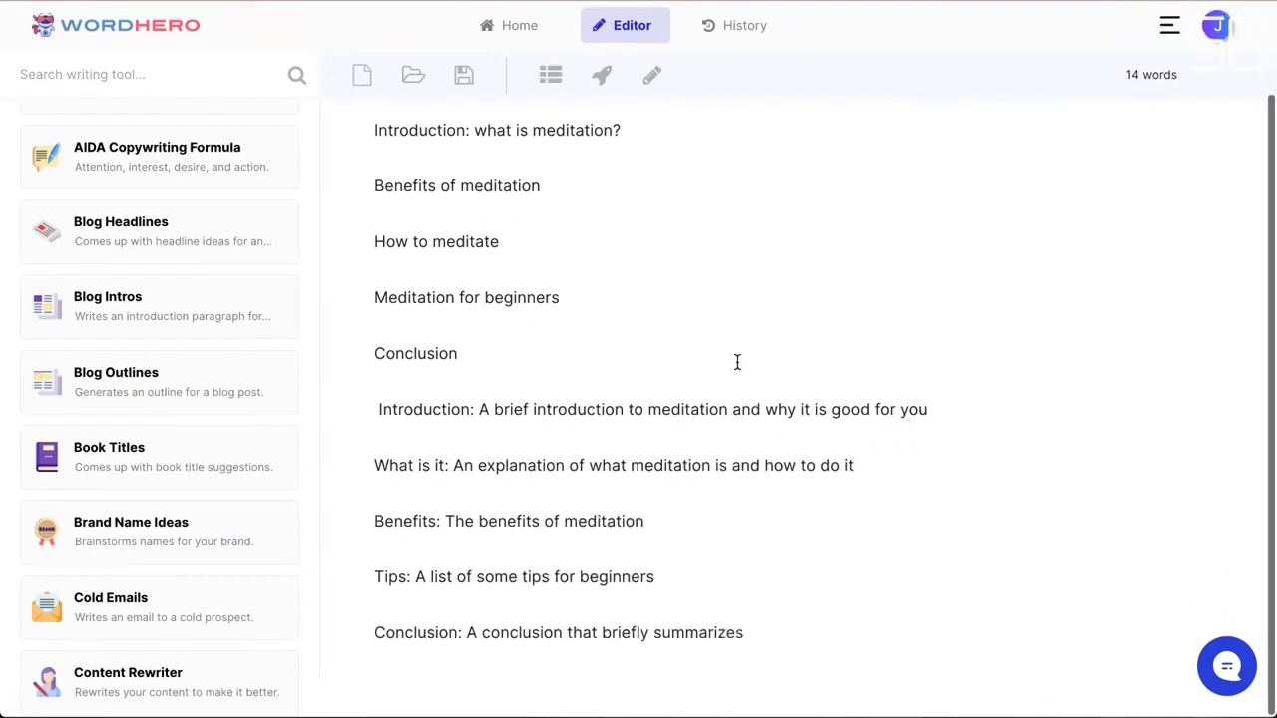
# - Delete the "Conclusion: A conclusion that briefly summarizes" and "Introduction: A brief introduction to meditation…" lines from the second outline
pyautogui.tripleClick(509, 635)
pyautogui.press('BackSpace')
pyautogui.scroll(1, 499, 599)
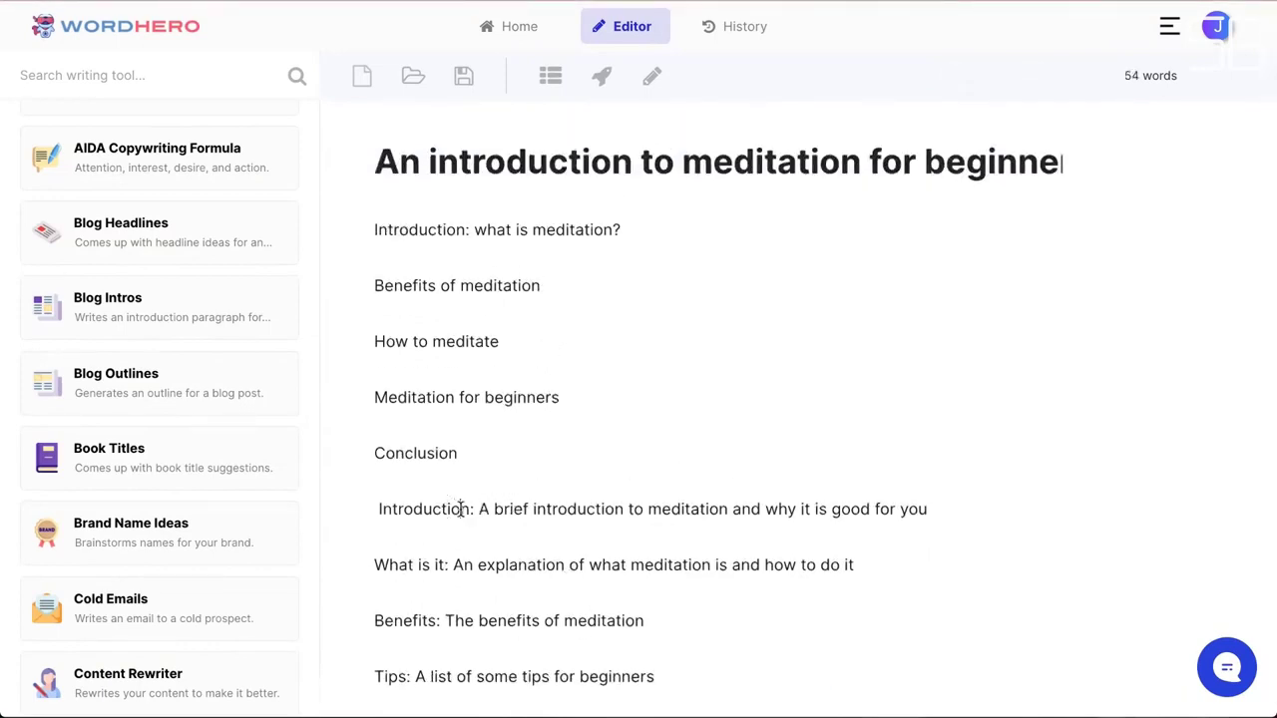
pyautogui.tripleClick(461, 509)
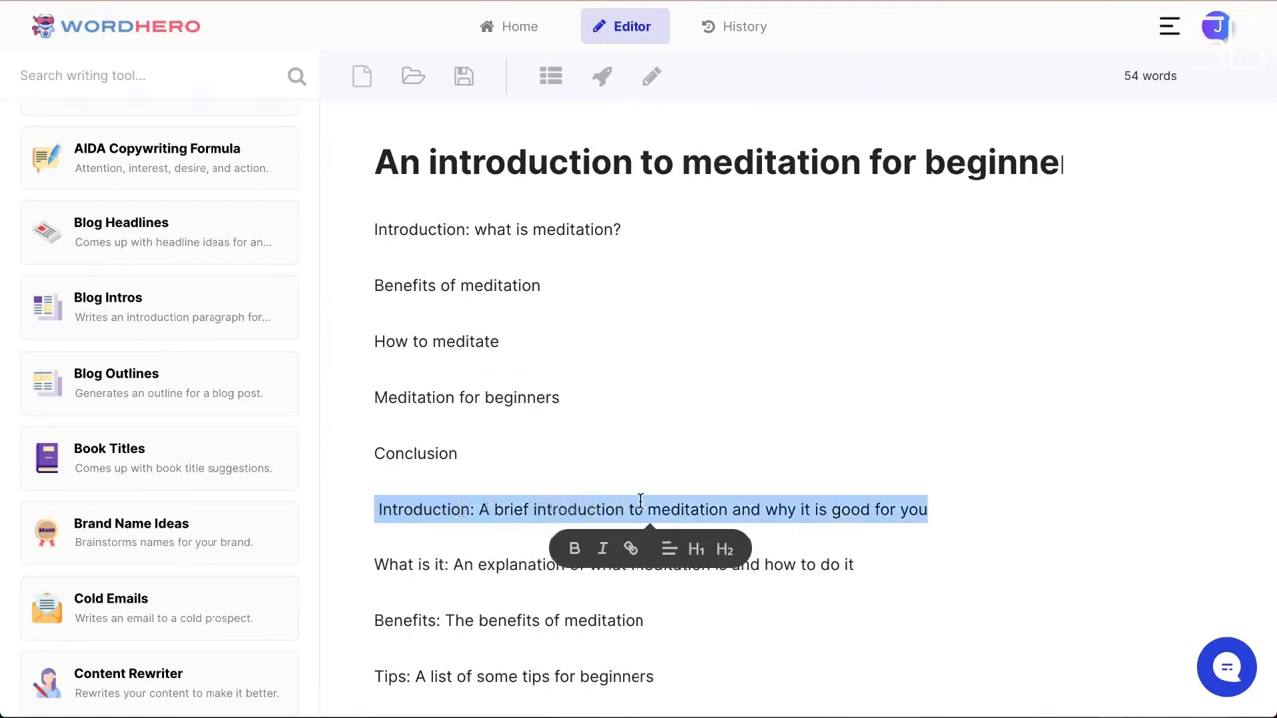
pyautogui.press('BackSpace')
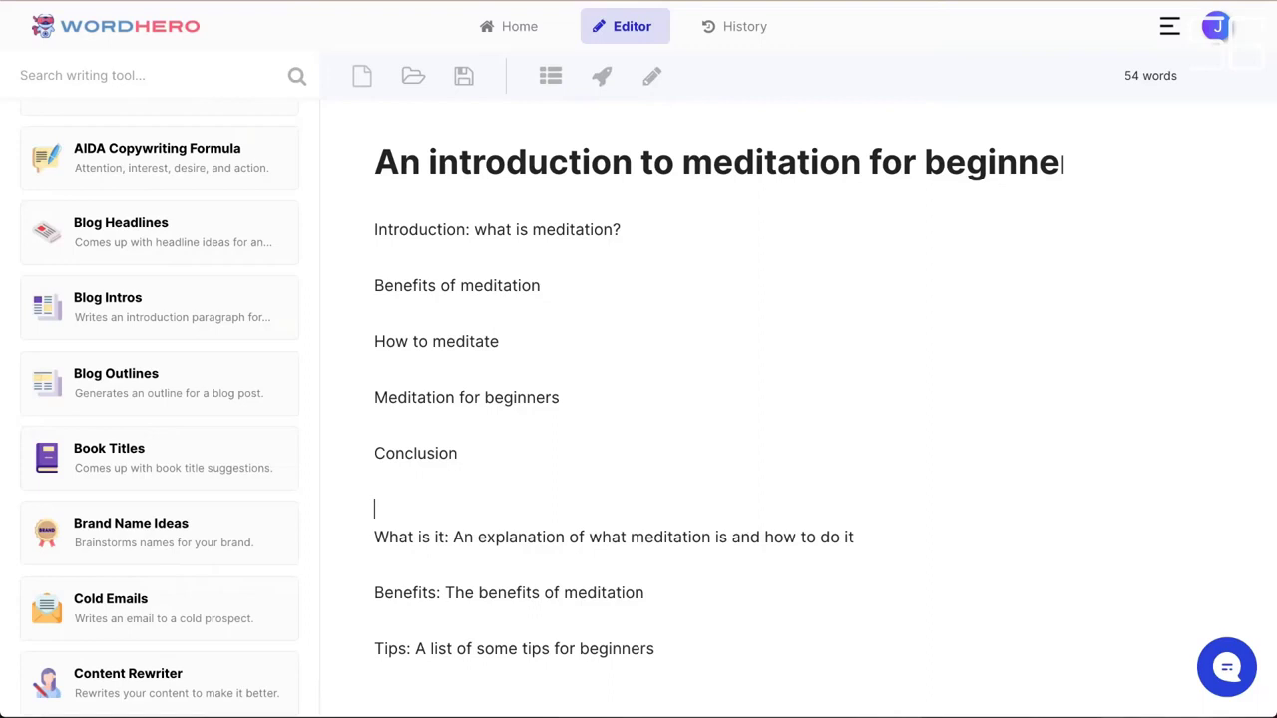
# - Delete the "What is it" and "Benefits: The benefits of meditation" lines from the second outline
pyautogui.tripleClick(546, 536)
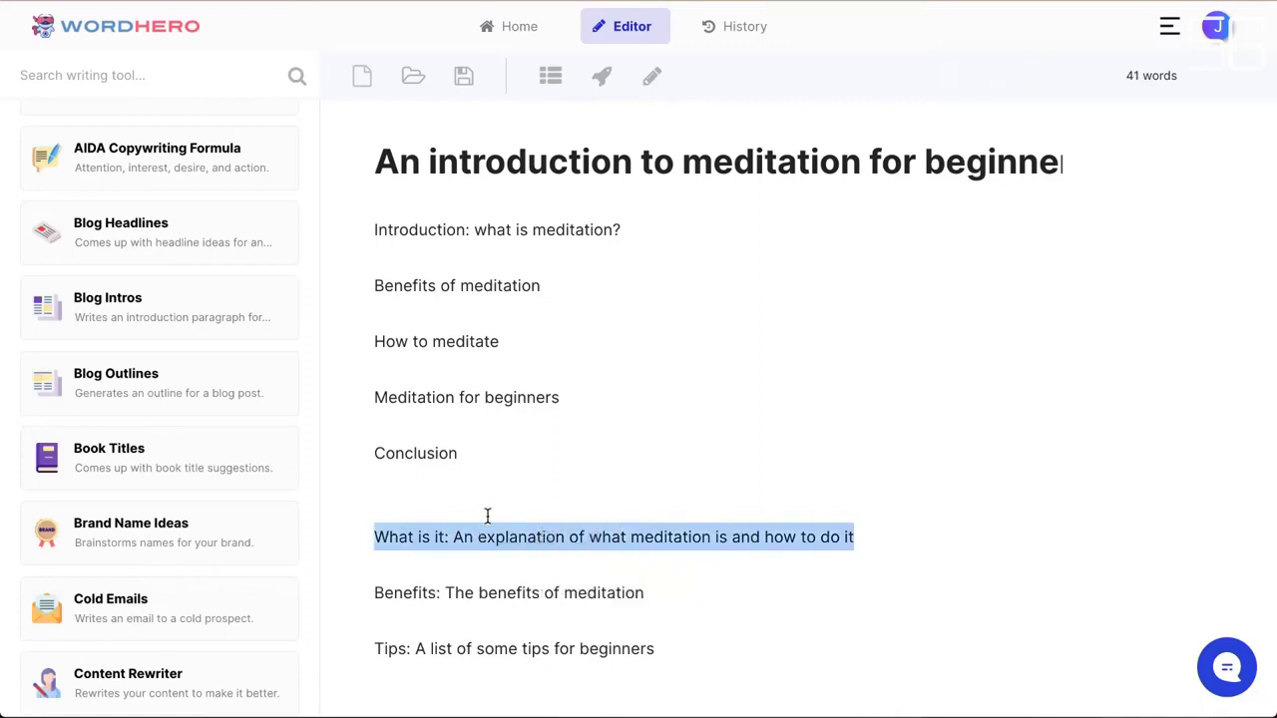
pyautogui.press('BackSpace')
pyautogui.hotkey('shift', 'Down')
pyautogui.hotkey('shift', 'End')
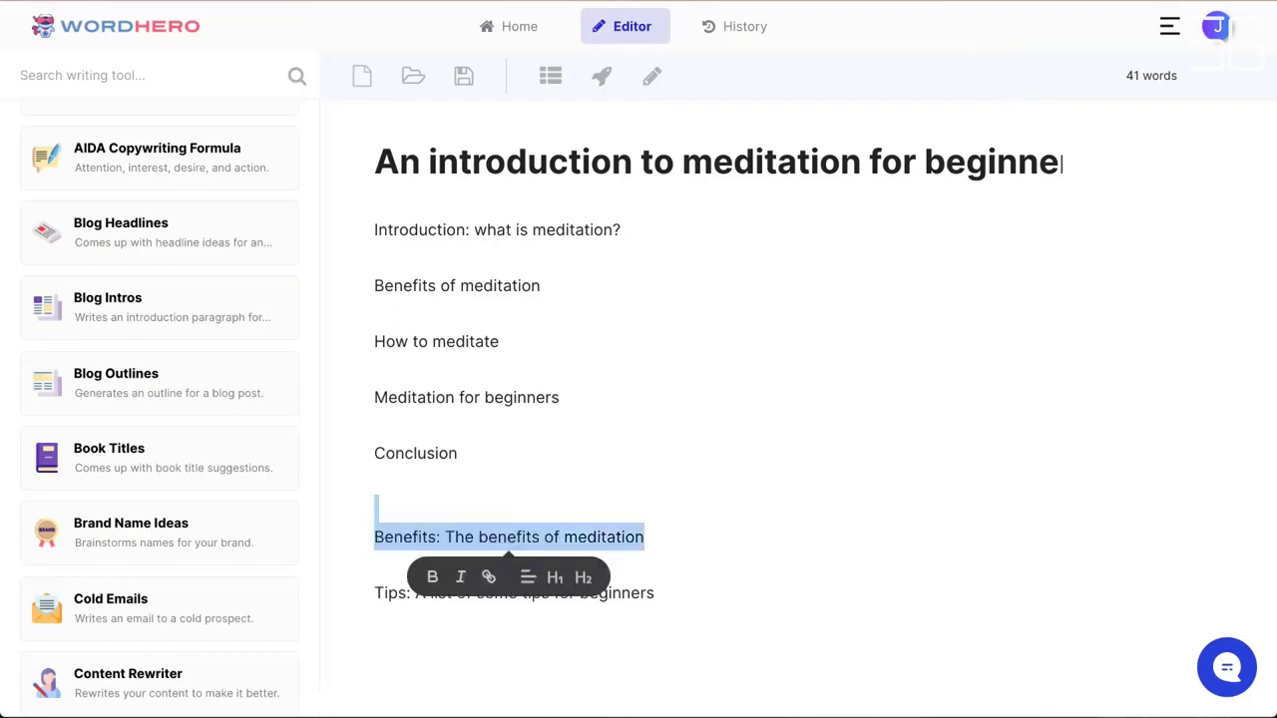
pyautogui.press('BackSpace')
# - Move the line "Tips: A list of some tips for beginners" directly above the Conclusion line of the first outline
pyautogui.press('Down')
pyautogui.hotkey('shift', 'End')
pyautogui.press('BackSpace')
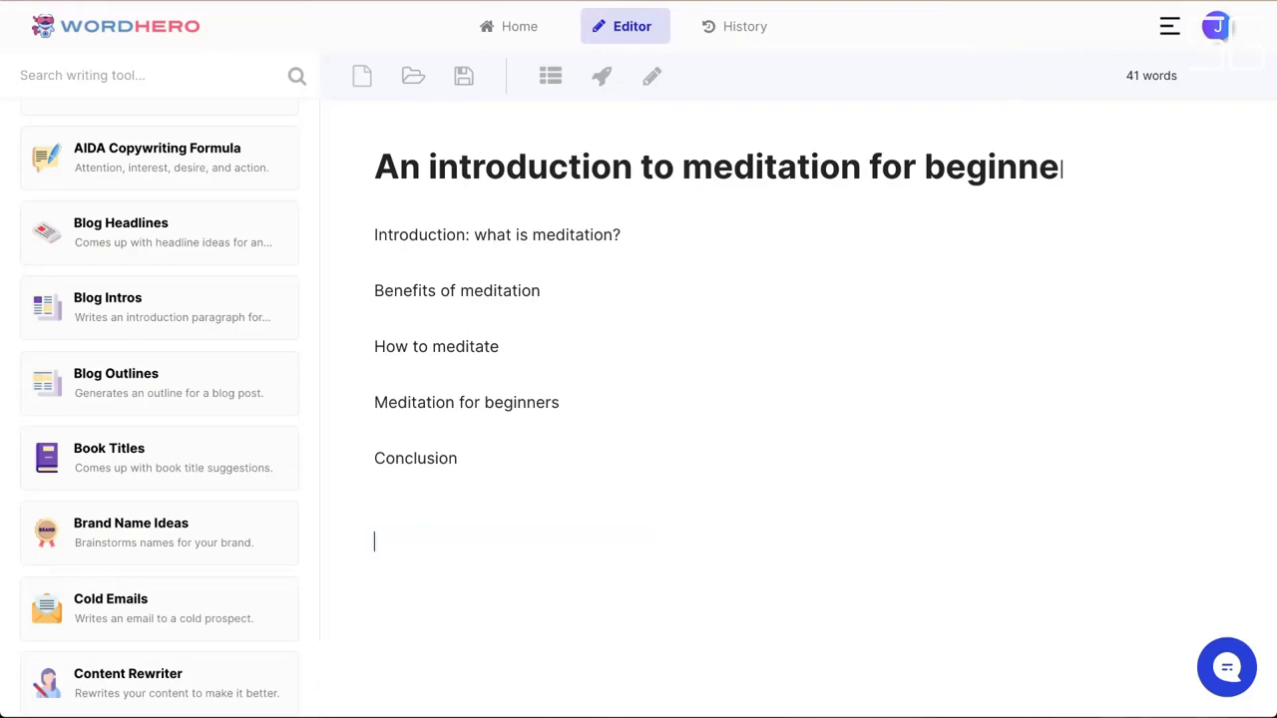
pyautogui.hotkey('ctrl', 'z')
pyautogui.hotkey('ctrl', 'z')
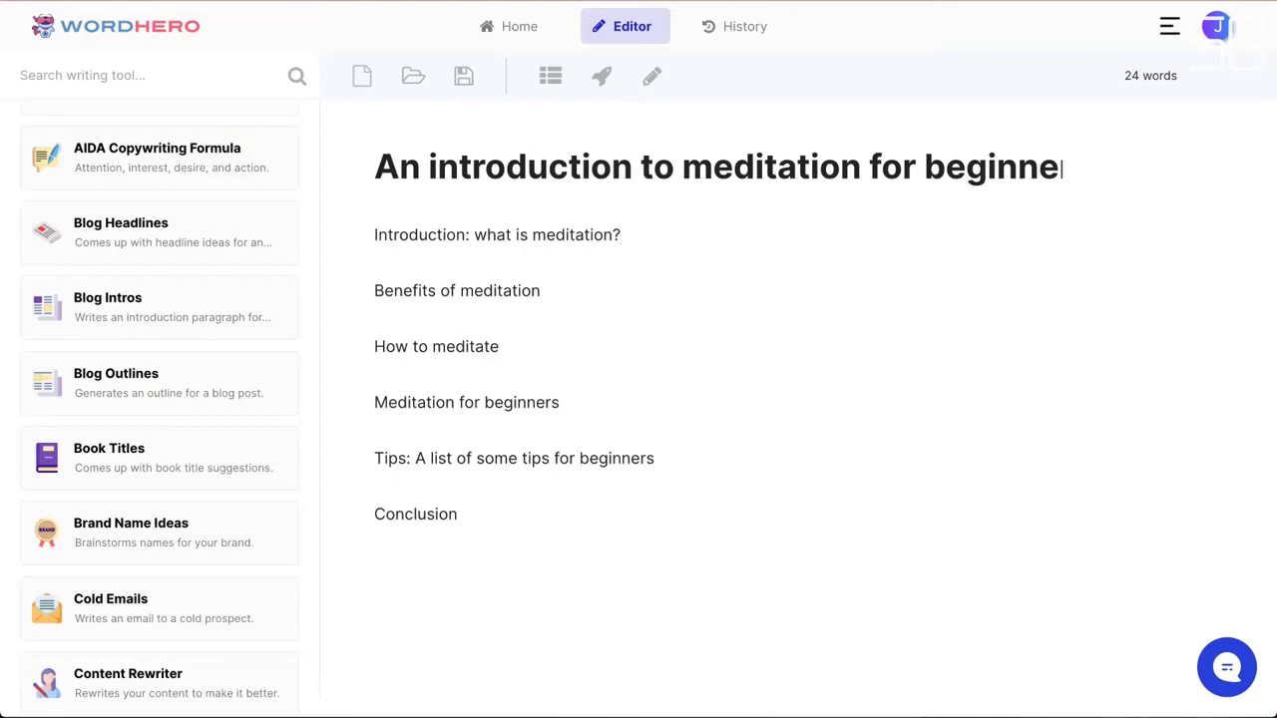
# - Generate an introduction paragraph on a new line below "Introduction: what is meditation?" and remove the space at its start
pyautogui.press('Return')
pyautogui.press('Return')
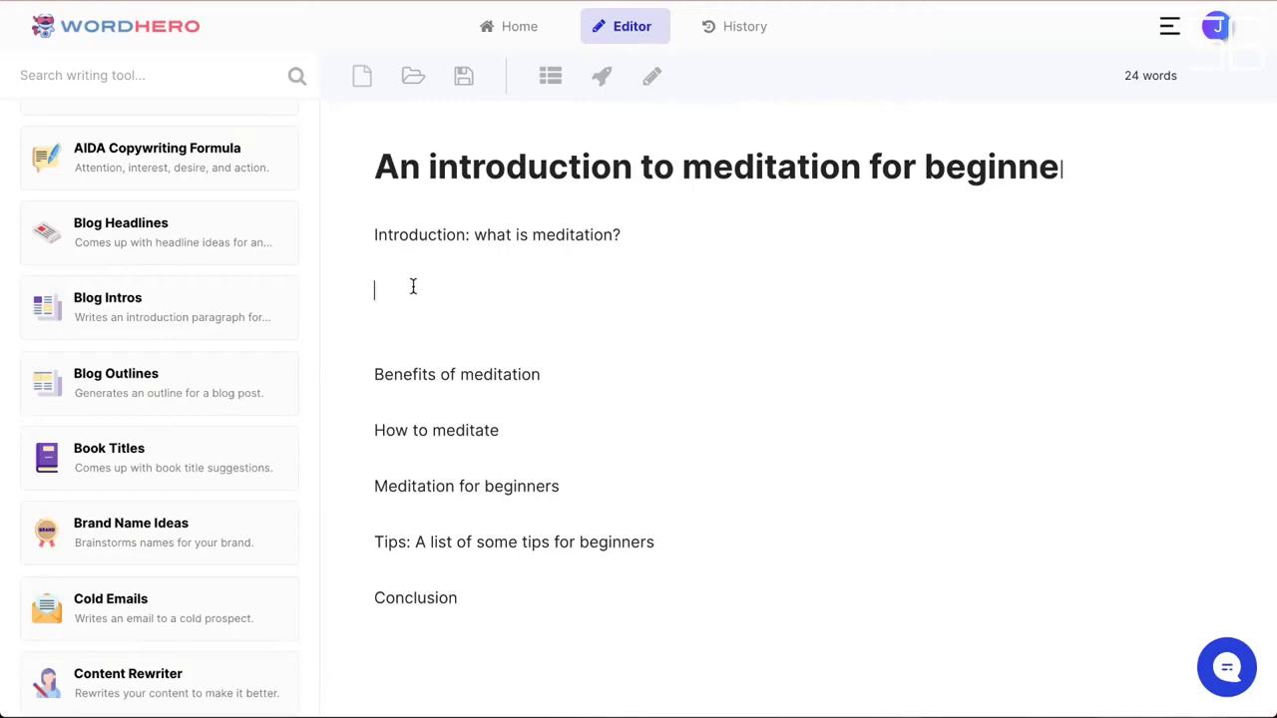
pyautogui.click(602, 79)
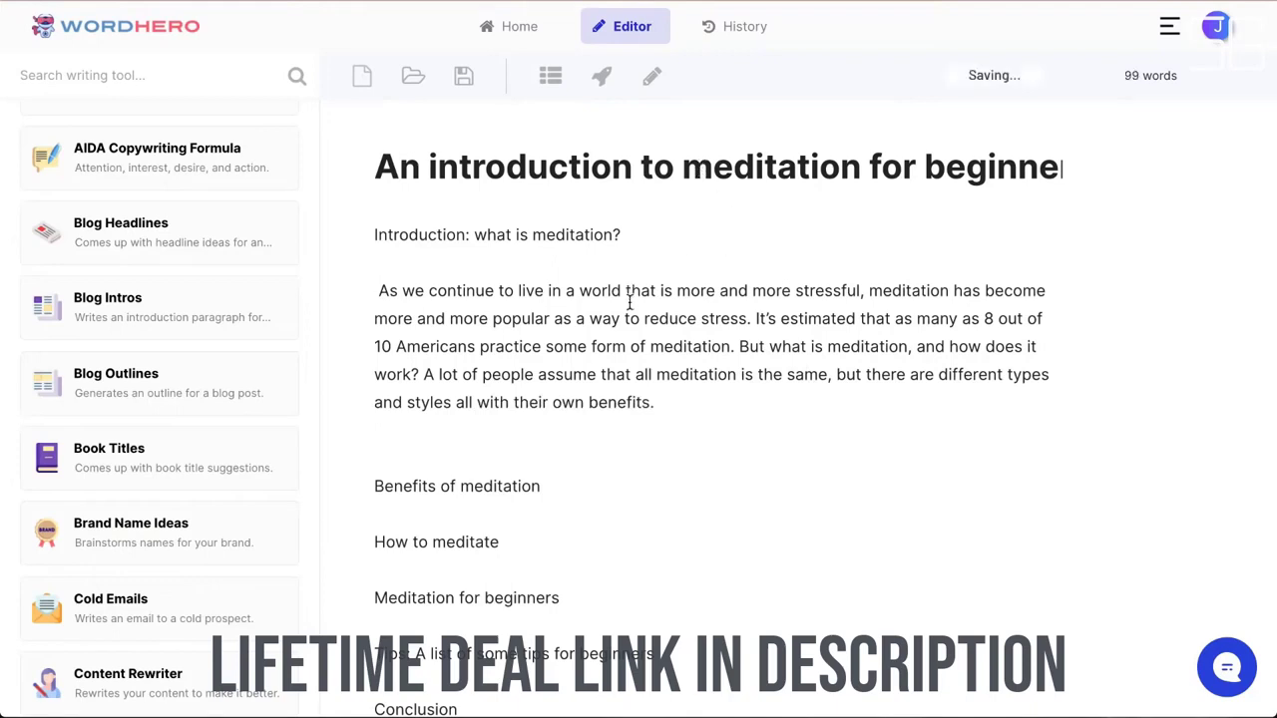
pyautogui.click(377, 289)
pyautogui.press('Delete')
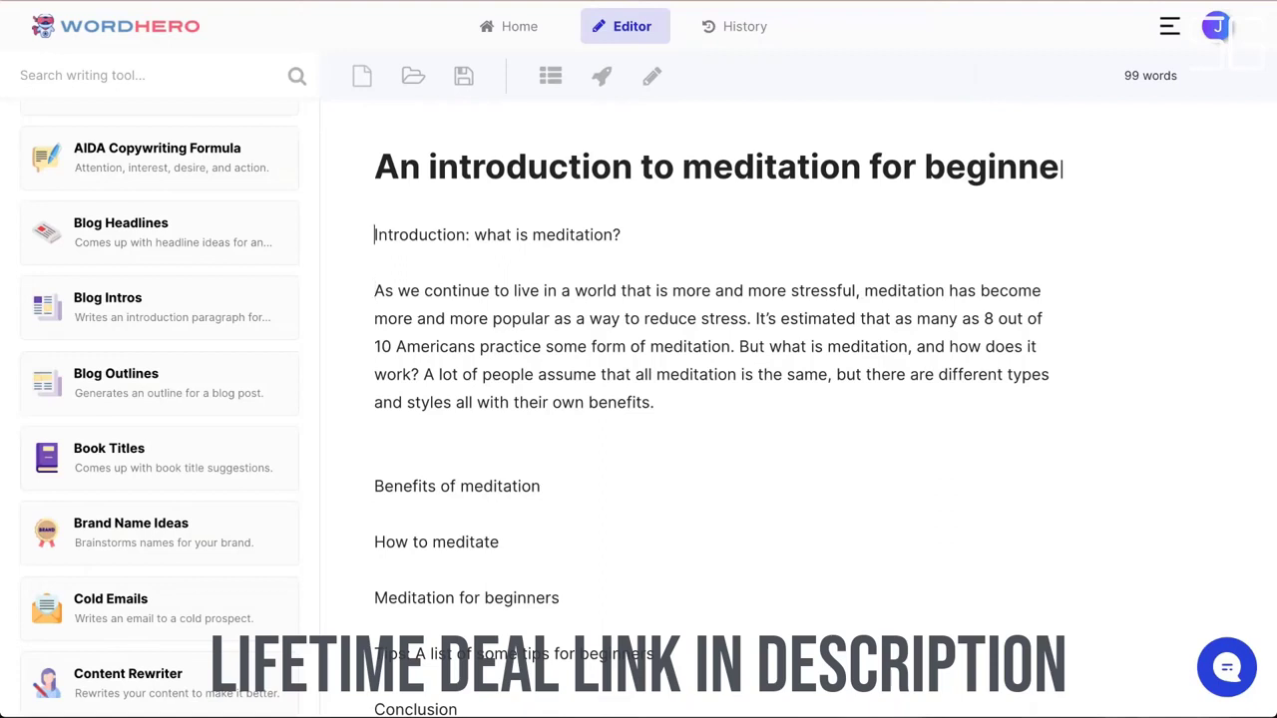
# - Move the generated introduction paragraph above the "Introduction: what is meditation?" line
pyautogui.click(375, 290)
pyautogui.click(375, 318)
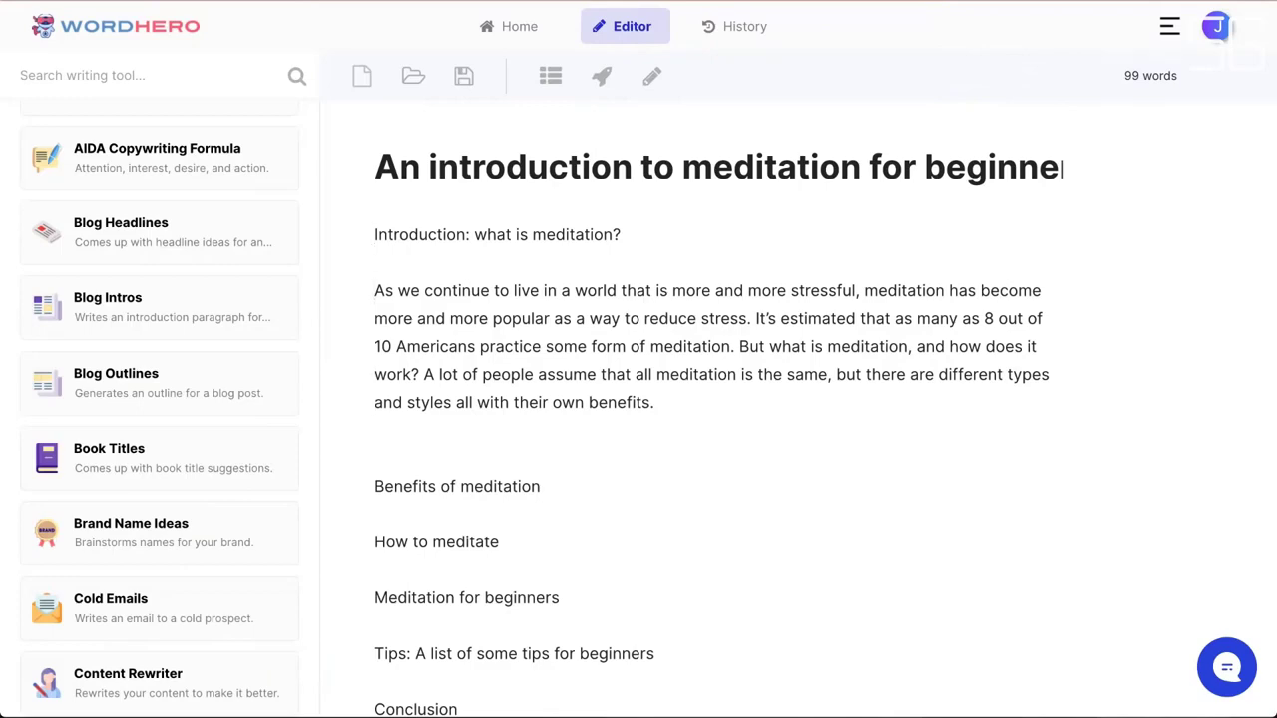
pyautogui.hotkey('ctrl', 'a')
pyautogui.scroll(3, 698, 399)
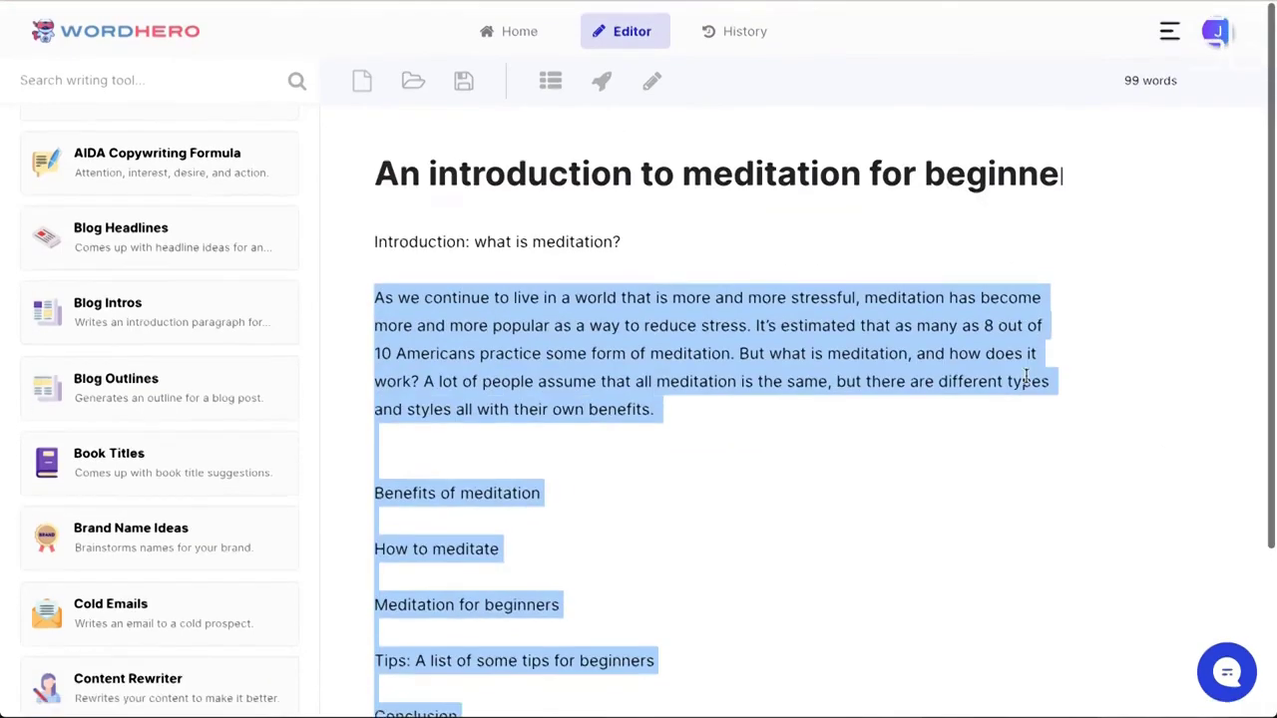
pyautogui.doubleClick(689, 348)
pyautogui.tripleClick(664, 356)
pyautogui.press('BackSpace')
pyautogui.hotkey('ctrl', 'z')
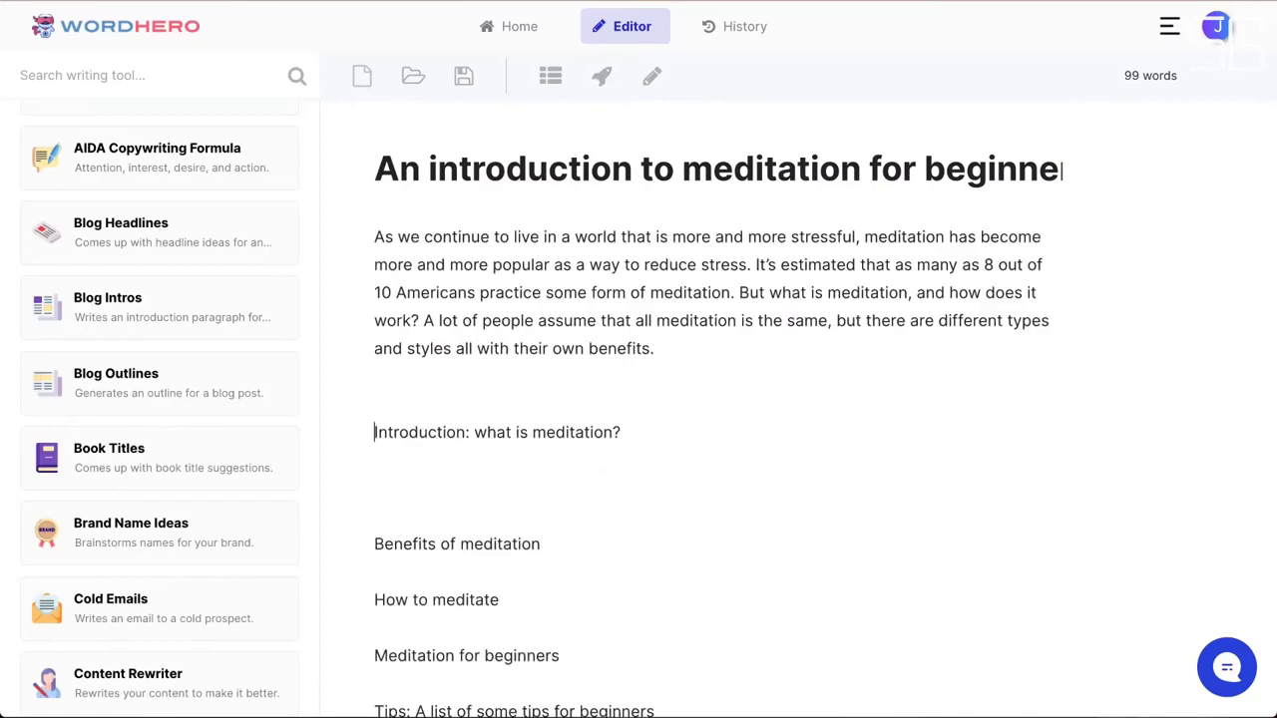
# - Shorten the "Introduction: what is meditation?" line to "What is meditation?" and remove the extra empty line above it
pyautogui.hotkey('ctrl', 'shift', 'Right')
pyautogui.hotkey('shift', 'Right')
pyautogui.hotkey('shift', 'Right')
pyautogui.hotkey('shift', 'Right')
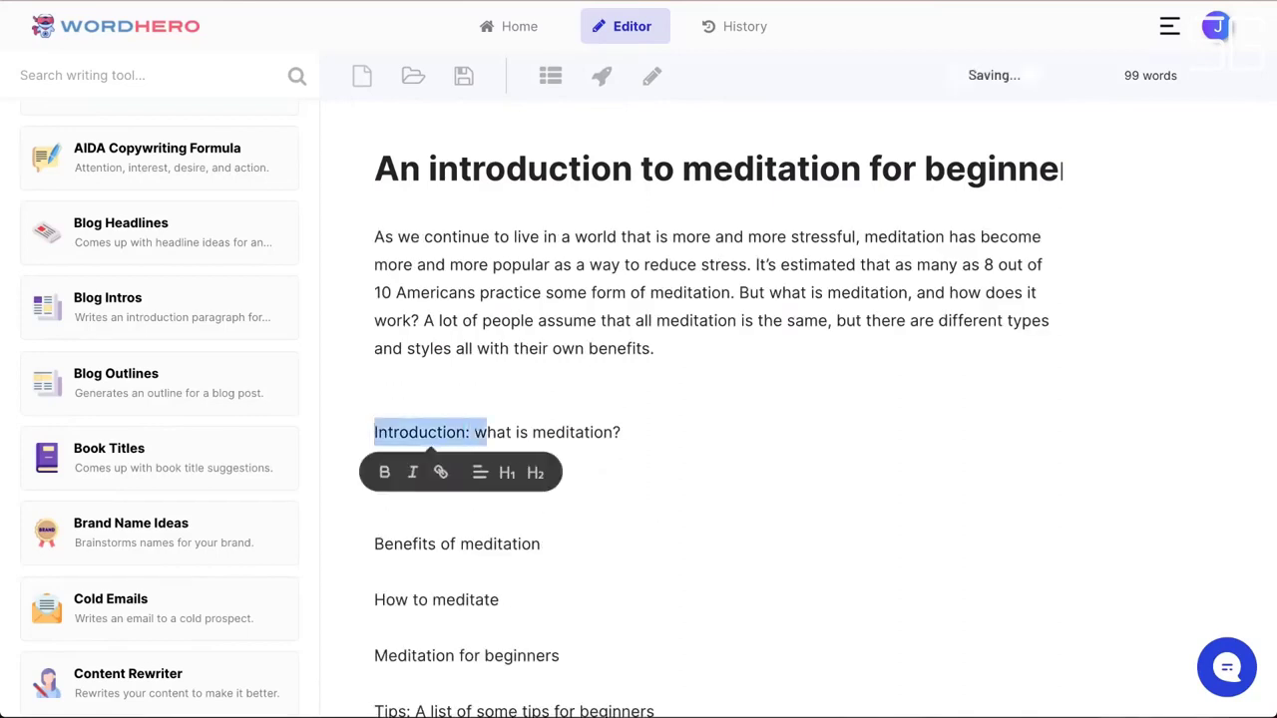
pyautogui.write('W')
pyautogui.press('BackSpace')
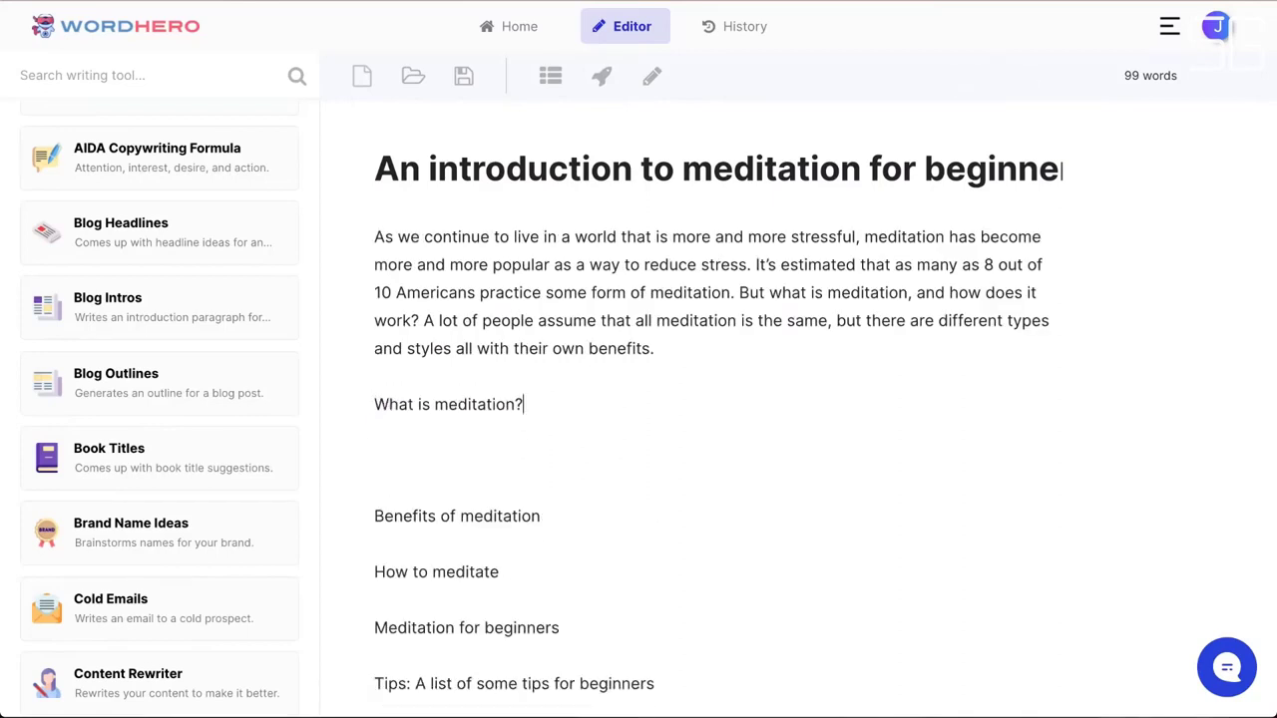
# - Add the line "Types of meditation" between "What is meditation?" and "Benefits of meditation" and remove a surplus empty line
pyautogui.press('Return')
pyautogui.press('Return')
pyautogui.write('Types of me')
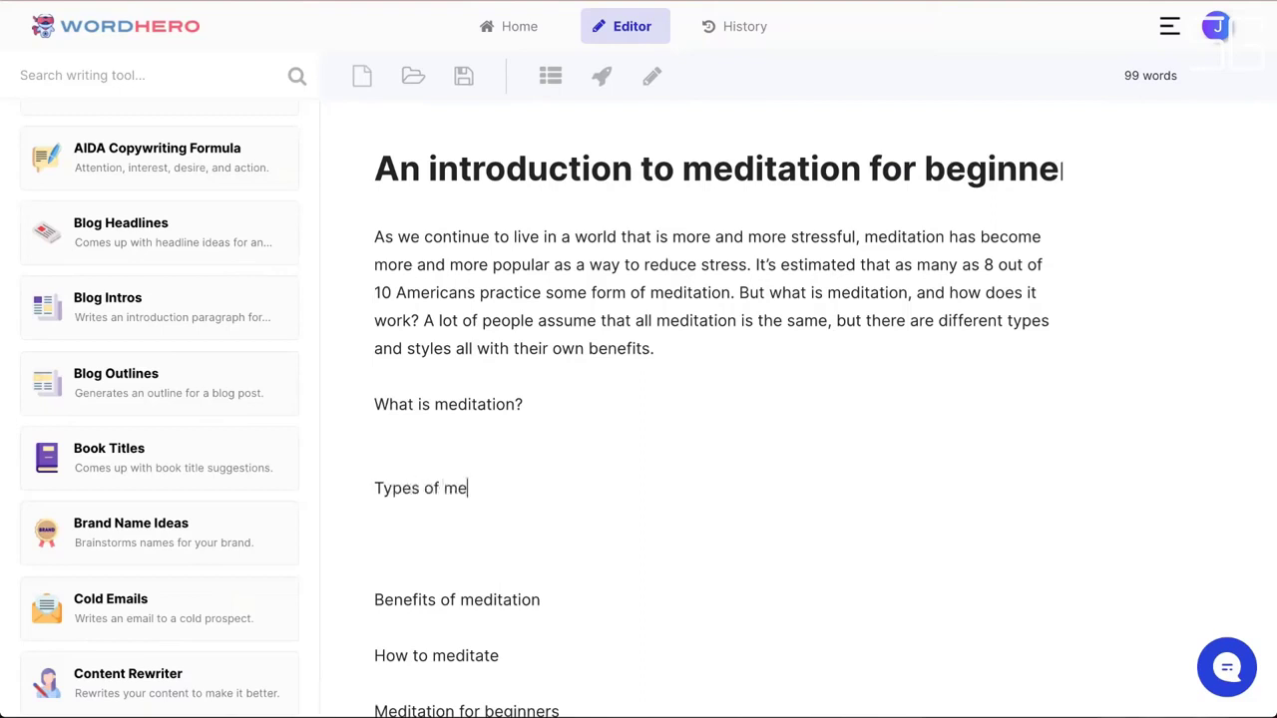
pyautogui.write('ditaito')
pyautogui.press('BackSpace')
pyautogui.press('BackSpace')
pyautogui.press('BackSpace')
pyautogui.write('tio')
pyautogui.press('BackSpace')
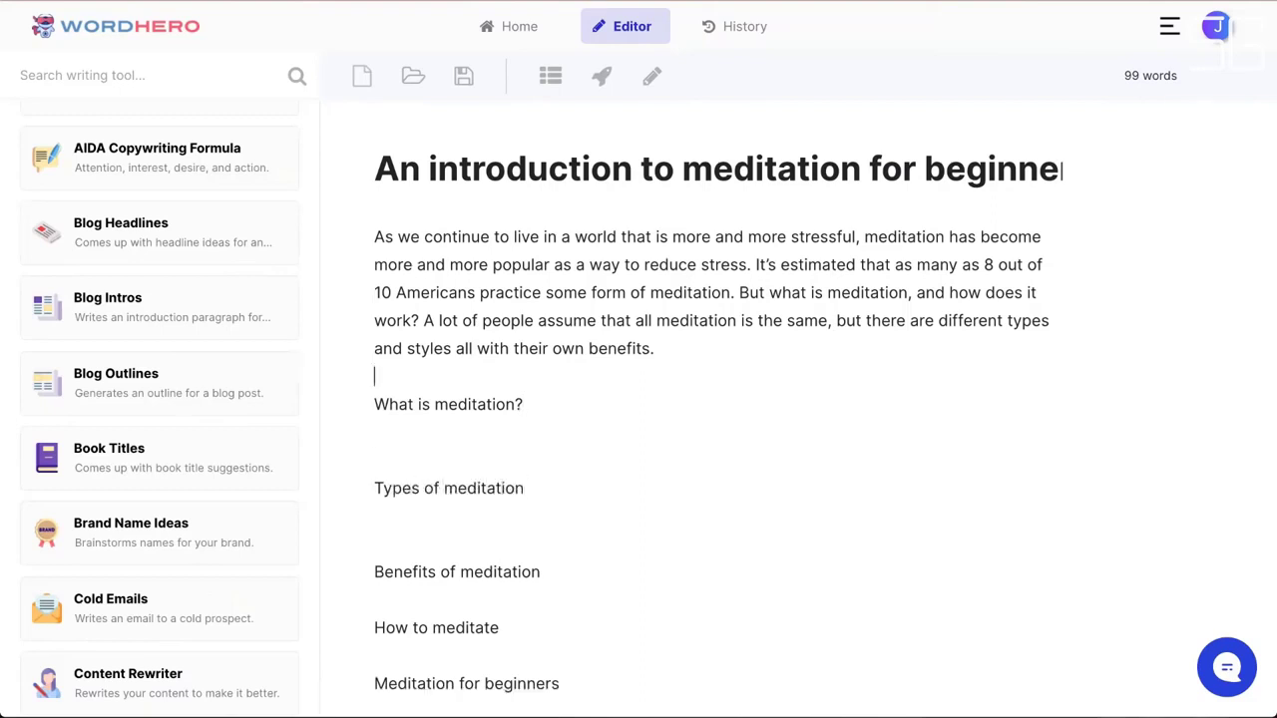
# - Generate an AI paragraph on a new line below "What is meditation?" using that line as the prompt
pyautogui.press('Down')
pyautogui.press('Down')
pyautogui.press('Return')
pyautogui.press('Up')
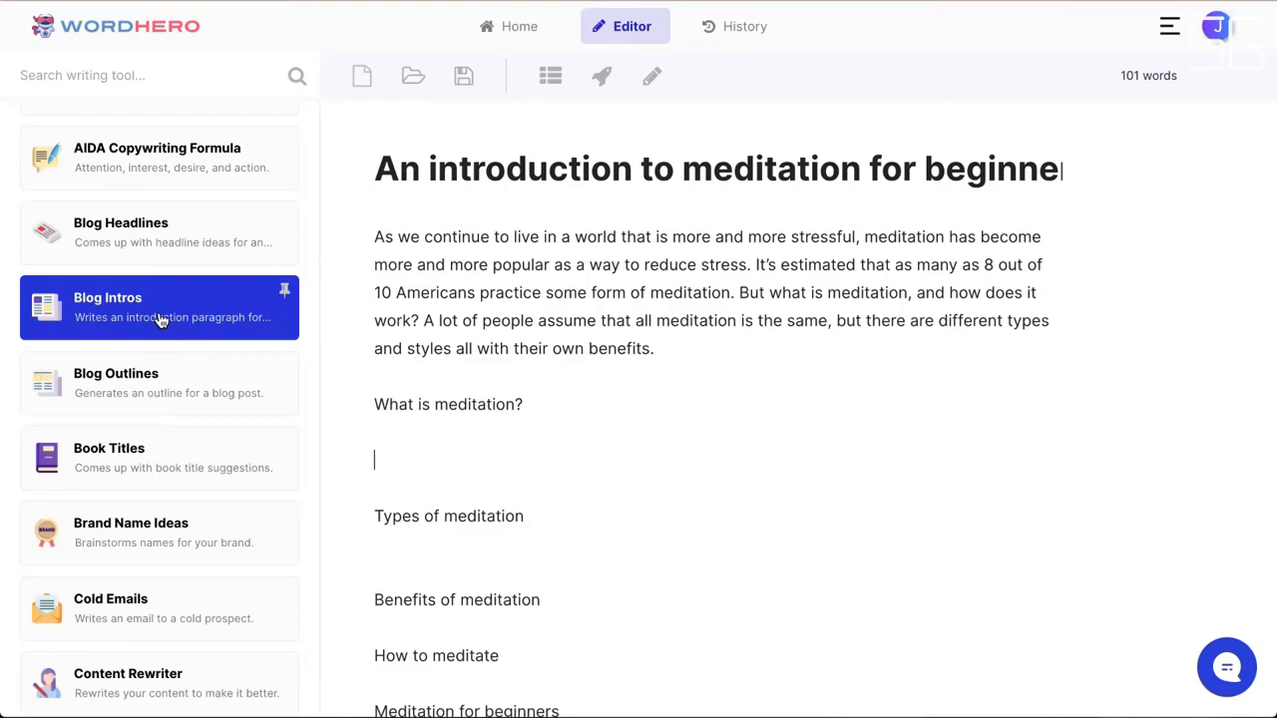
pyautogui.tripleClick(476, 403)
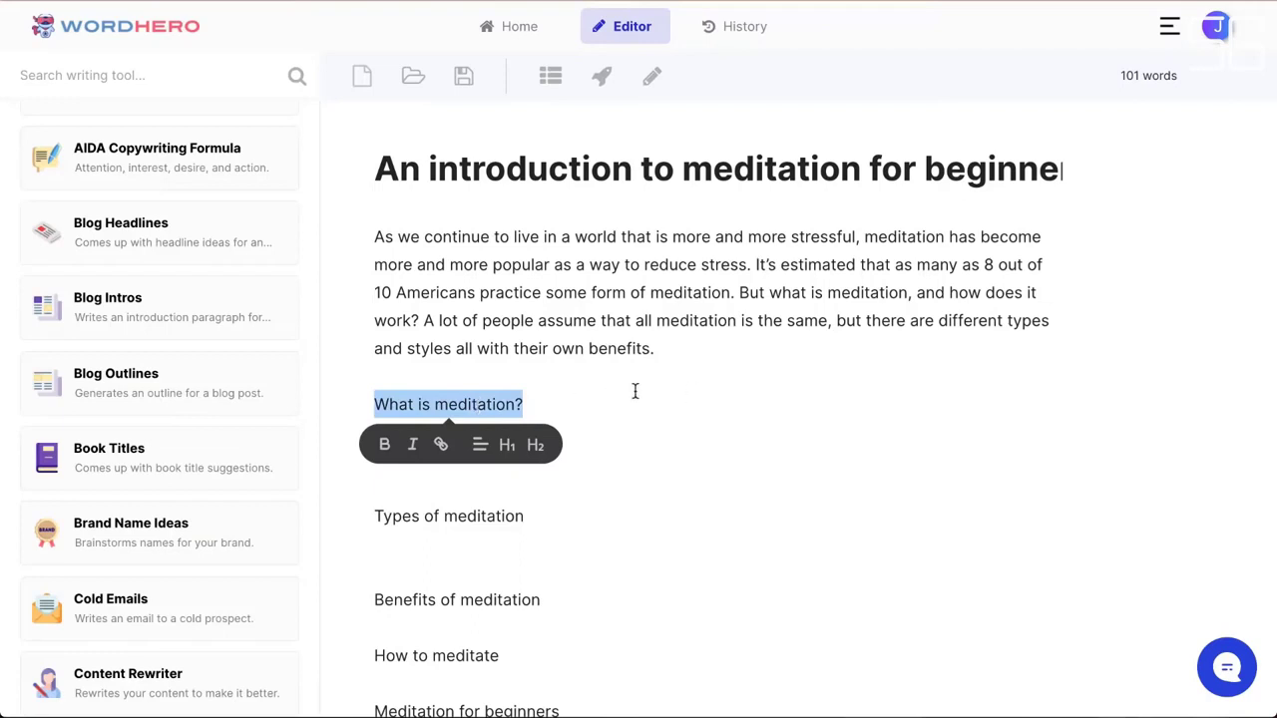
pyautogui.click(601, 77)
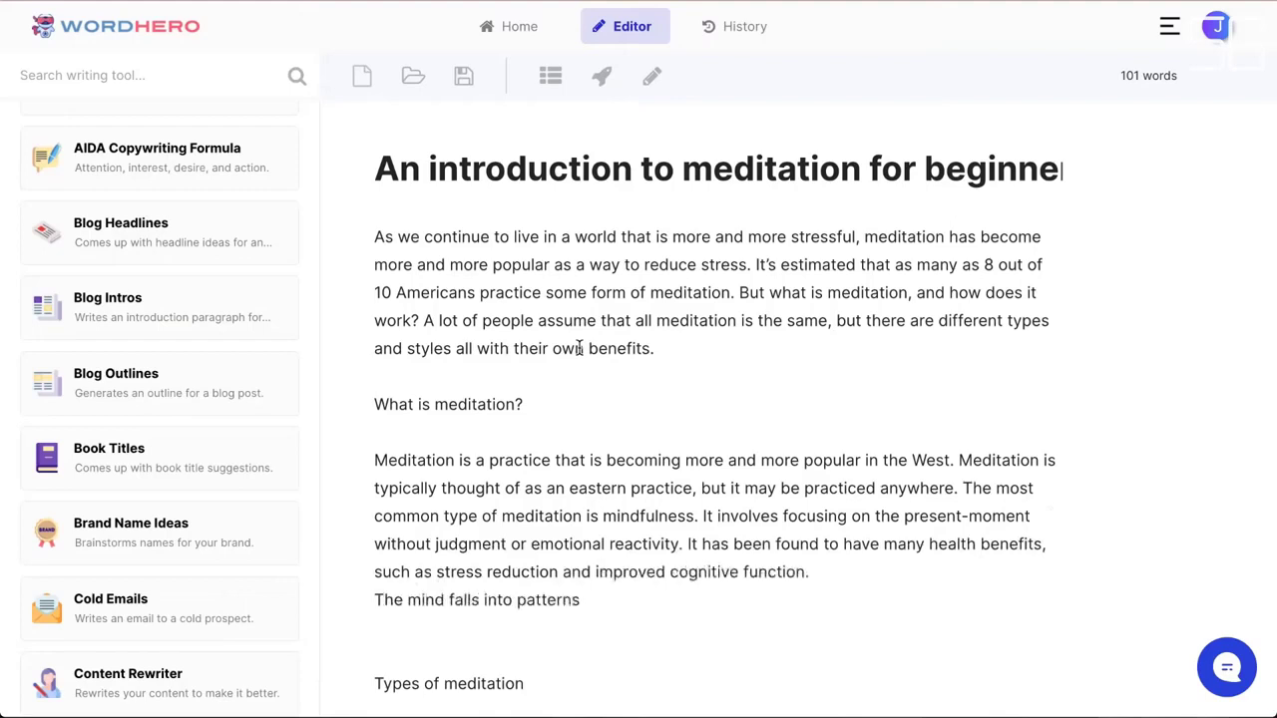
pyautogui.scroll(-3, 699, 442)
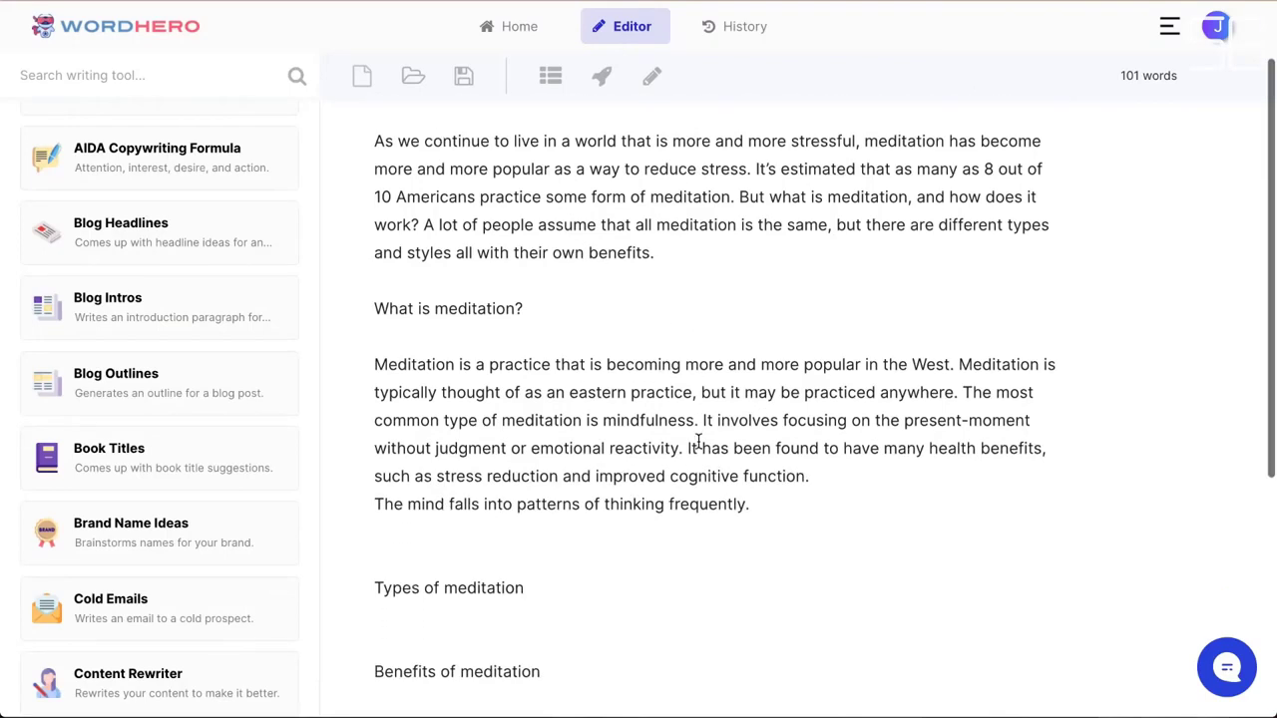
# - Delete the sentence "The mind falls into patterns of thinking frequently." and its line break from the generated paragraph
pyautogui.doubleClick(584, 436)
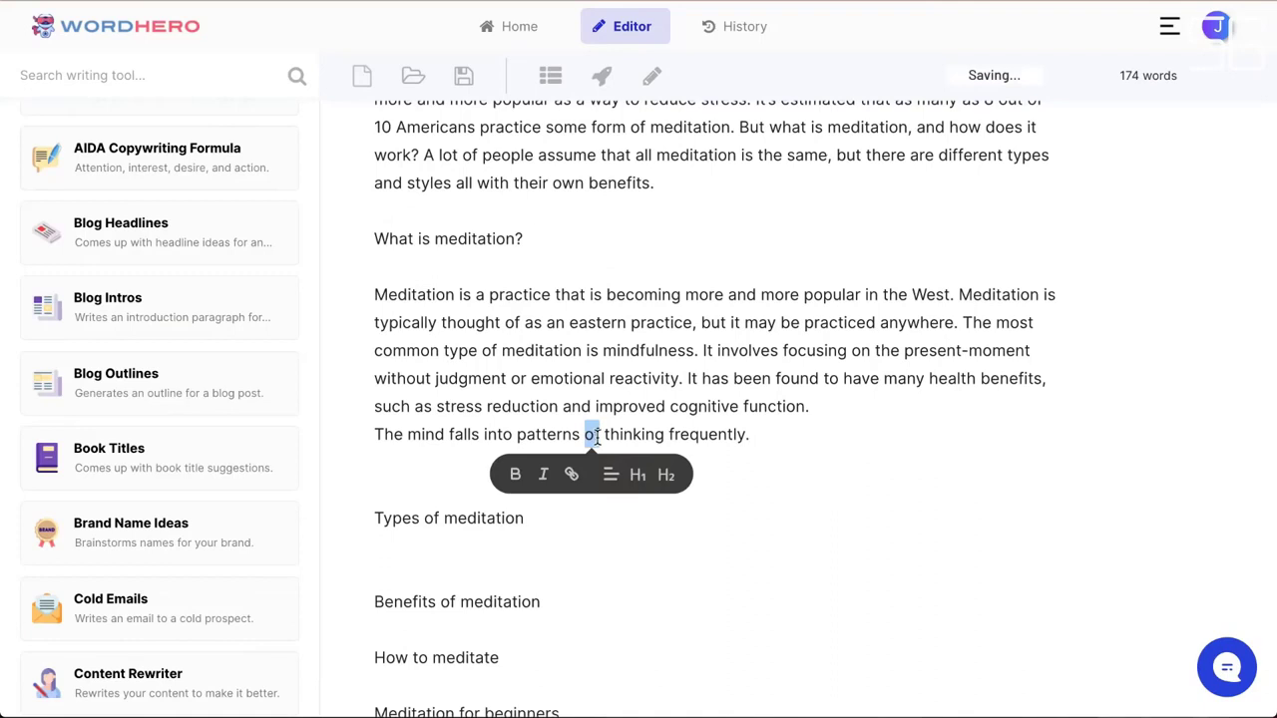
pyautogui.click(744, 435)
pyautogui.hotkey('shift', 'Home')
pyautogui.press('BackSpace')
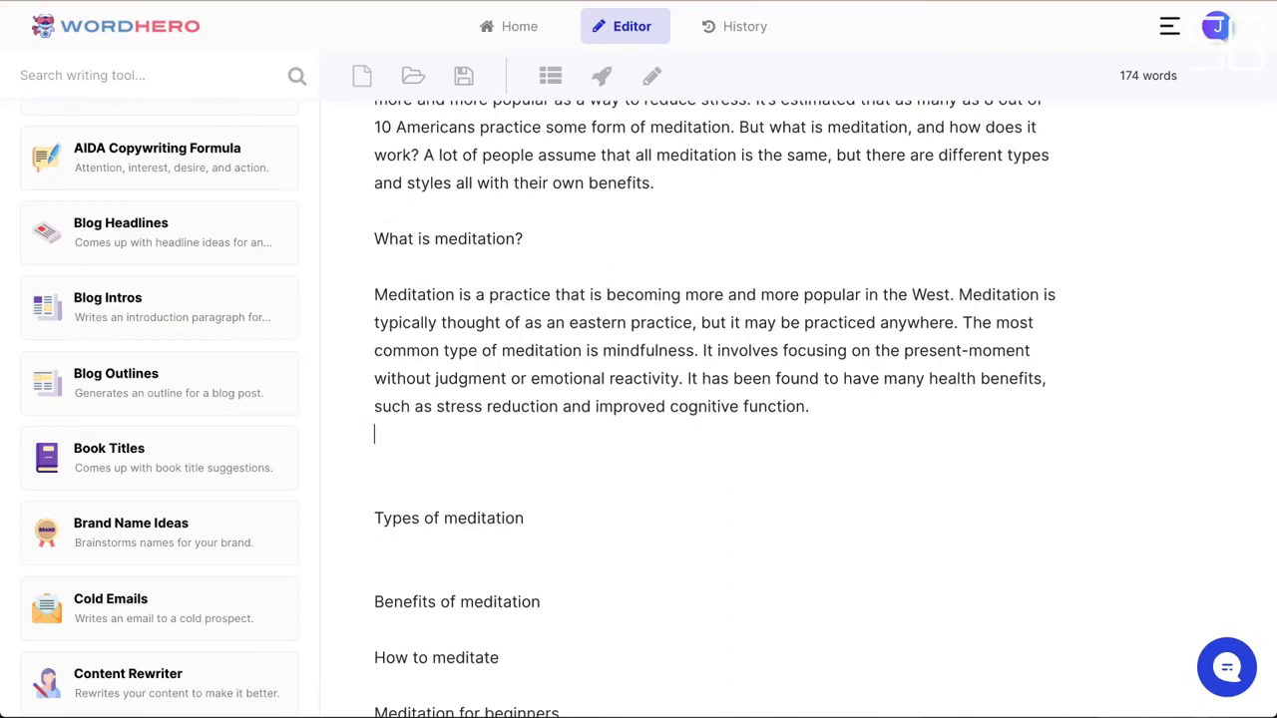
pyautogui.press('BackSpace')
# - Format "What is meditation?" as an H2 heading and add an empty line above it
pyautogui.scroll(1, 456, 308)
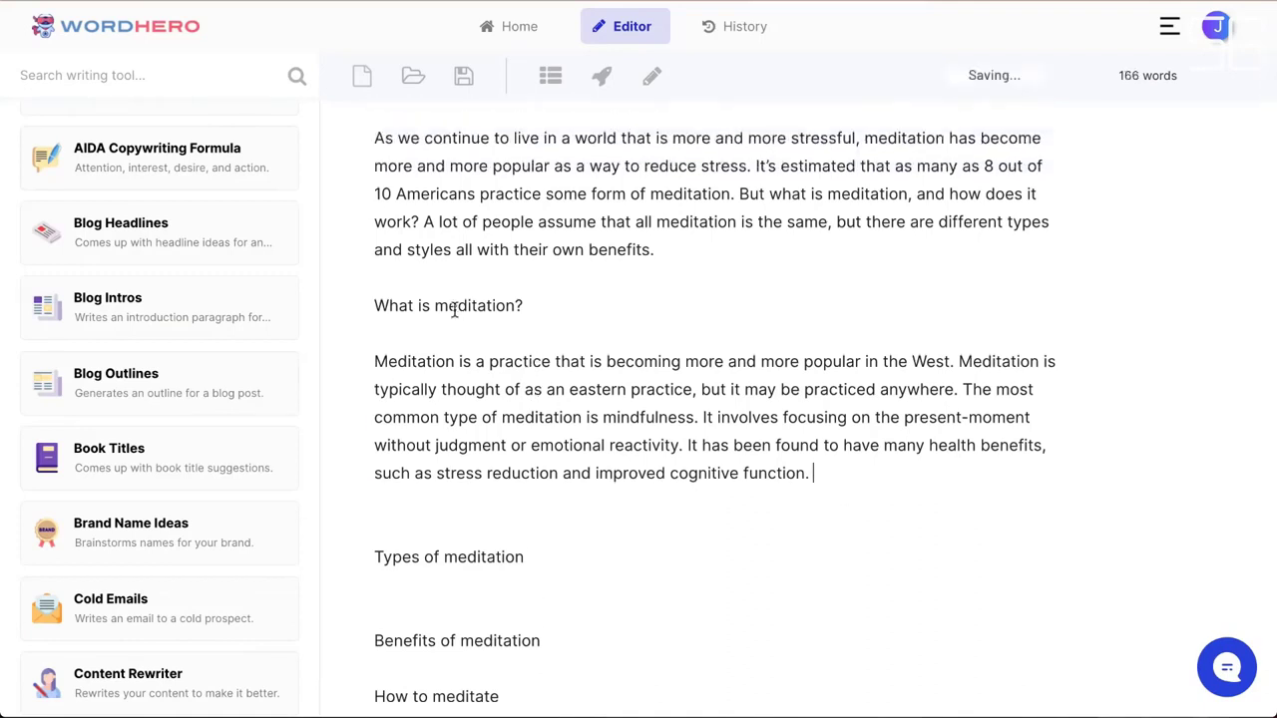
pyautogui.tripleClick(454, 308)
pyautogui.click(533, 346)
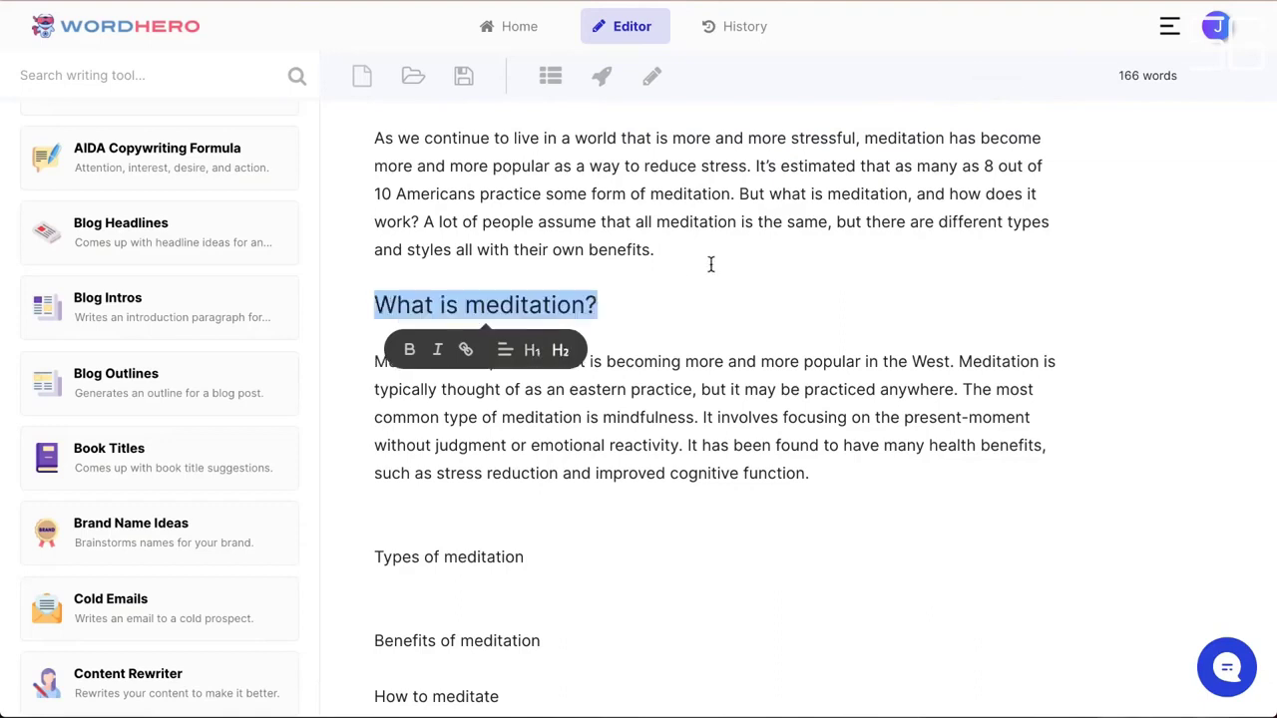
pyautogui.click(713, 265)
pyautogui.press('Return')
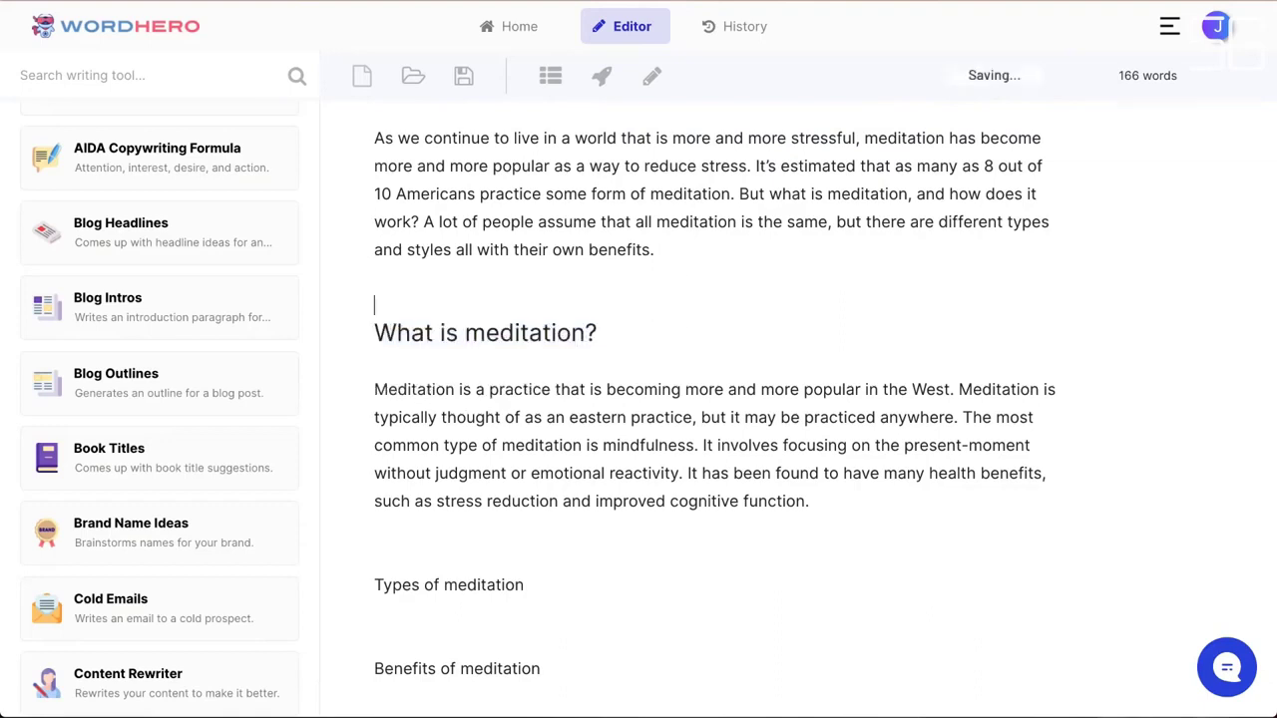
# - Generate an AI paragraph on a new line below "Types of meditation" using that line as the prompt
pyautogui.scroll(-2, 719, 269)
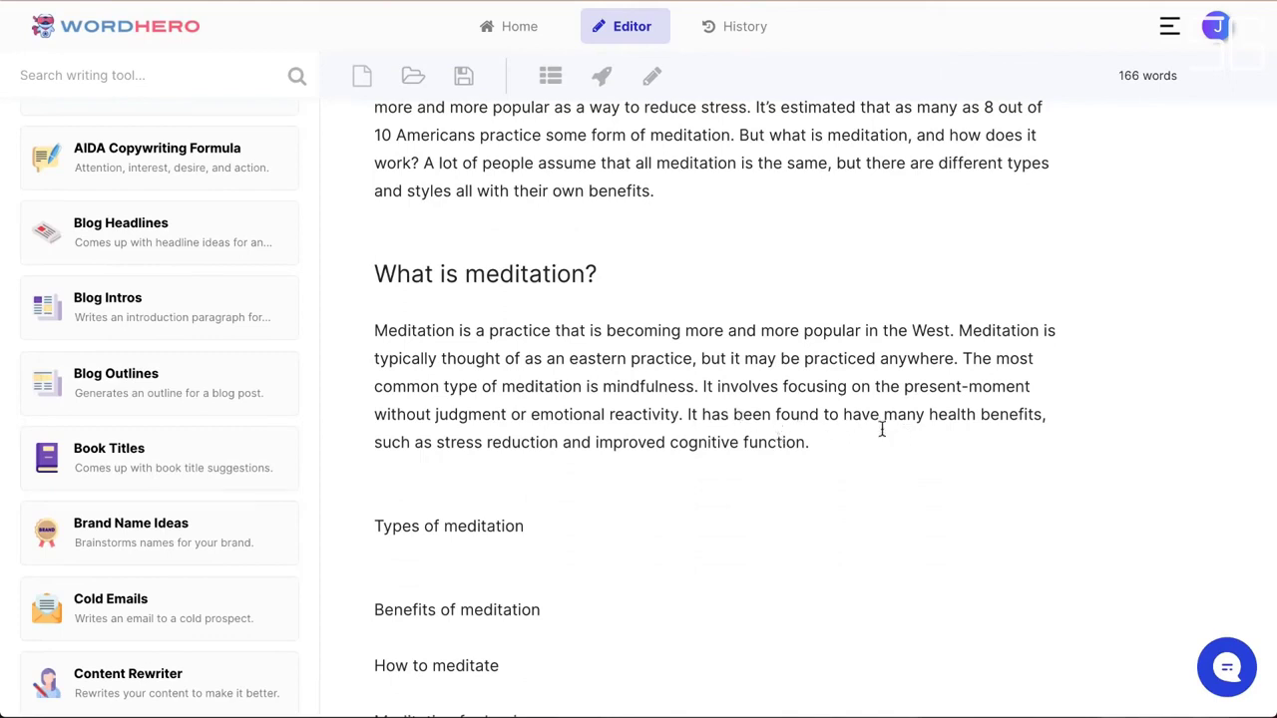
pyautogui.click(837, 442)
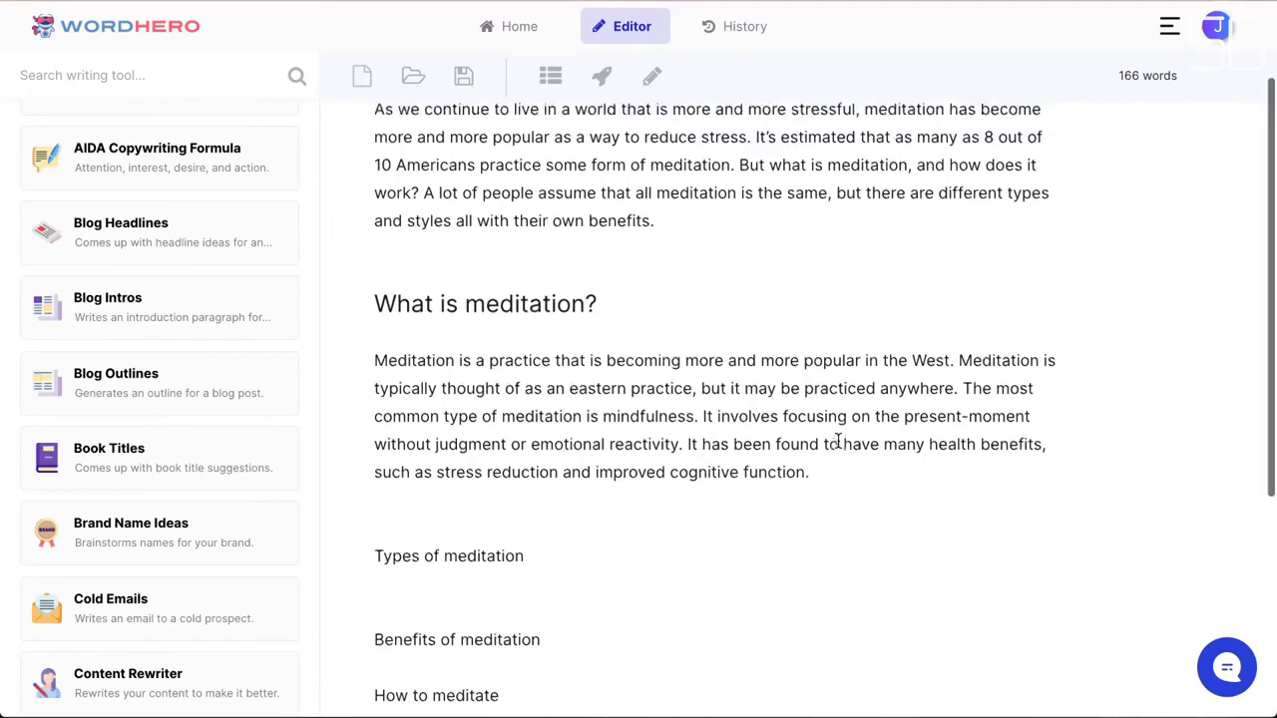
pyautogui.scroll(-2, 838, 442)
pyautogui.scroll(1, 529, 419)
pyautogui.scroll(2, 539, 428)
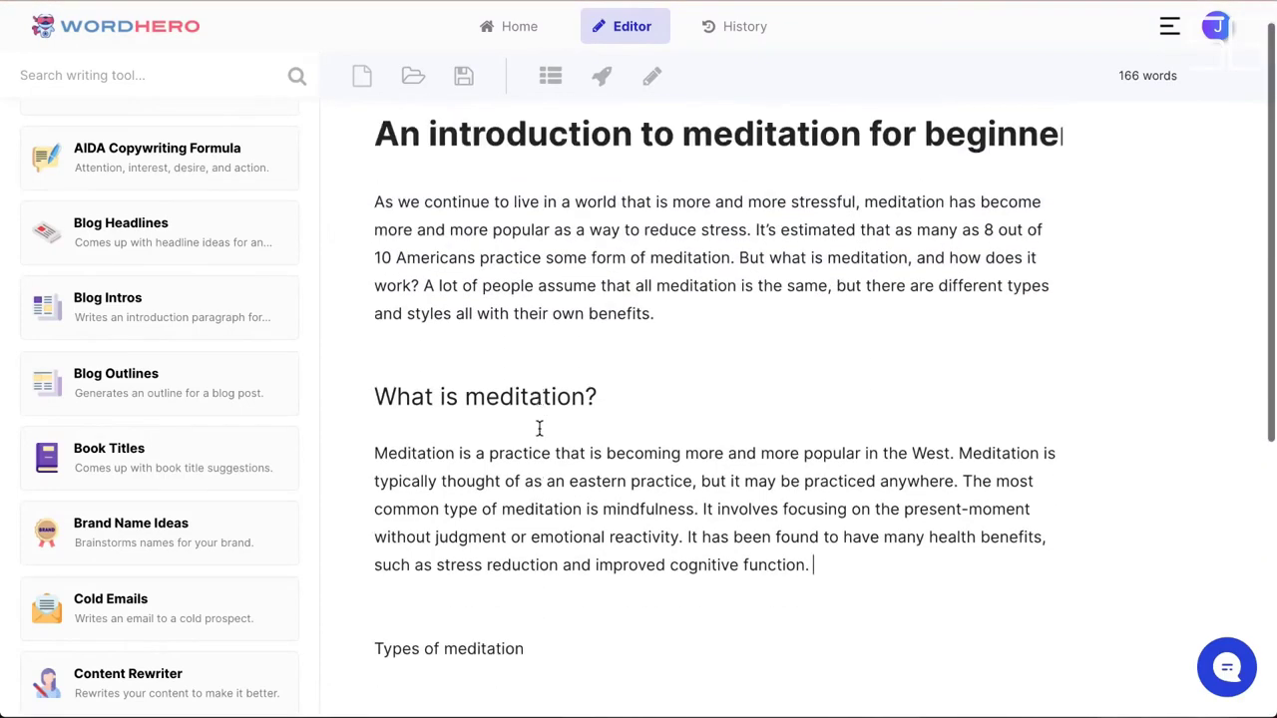
pyautogui.scroll(-2, 592, 439)
pyautogui.click(562, 499)
pyautogui.press('Return')
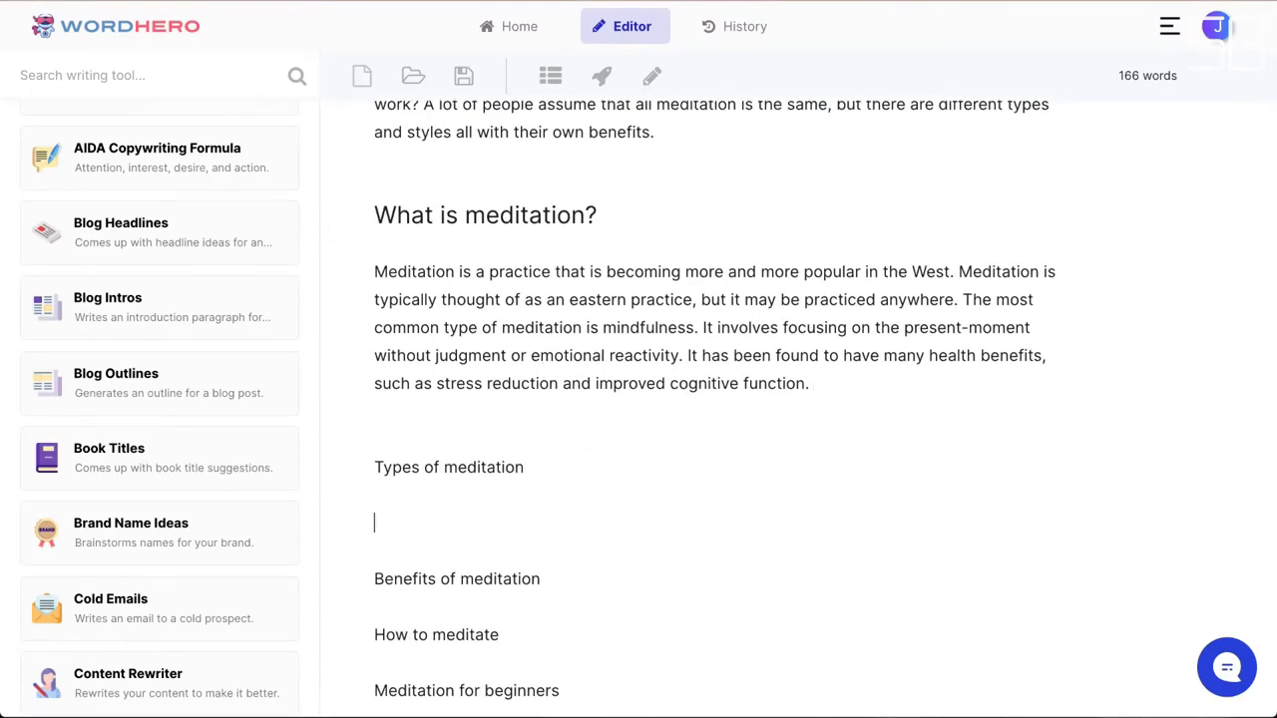
pyautogui.hotkey('shift', 'End')
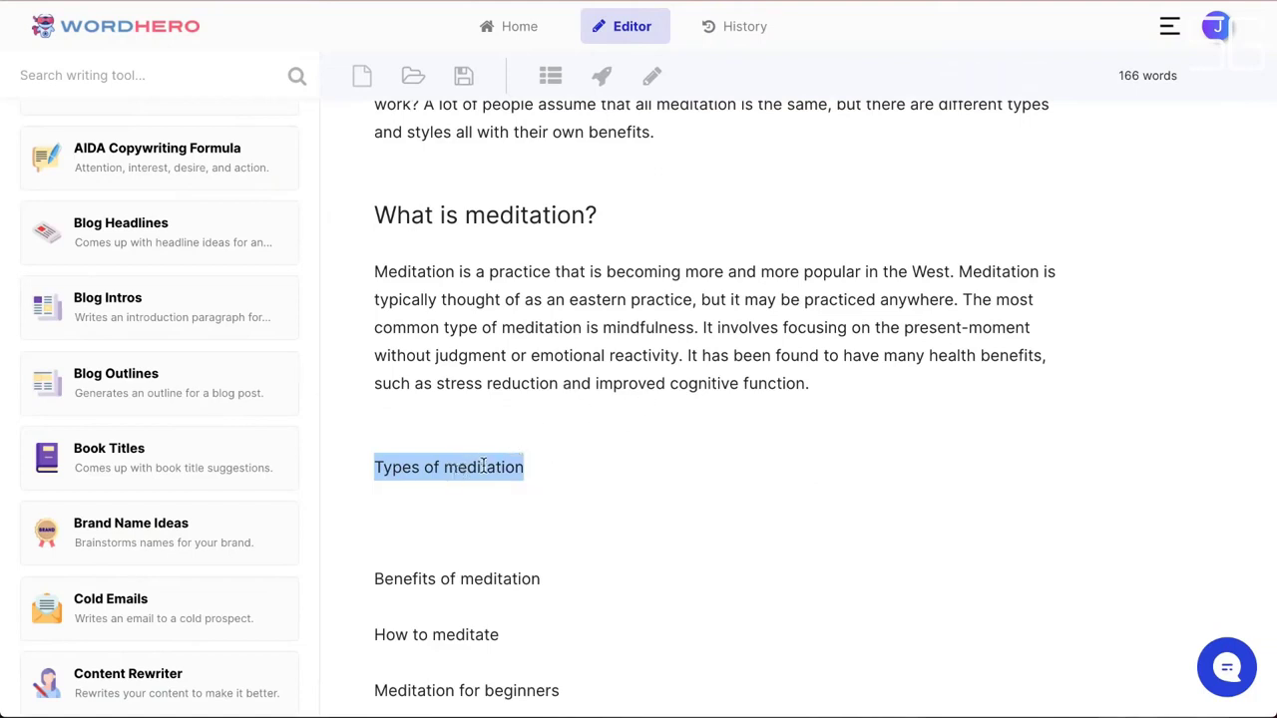
pyautogui.click(602, 80)
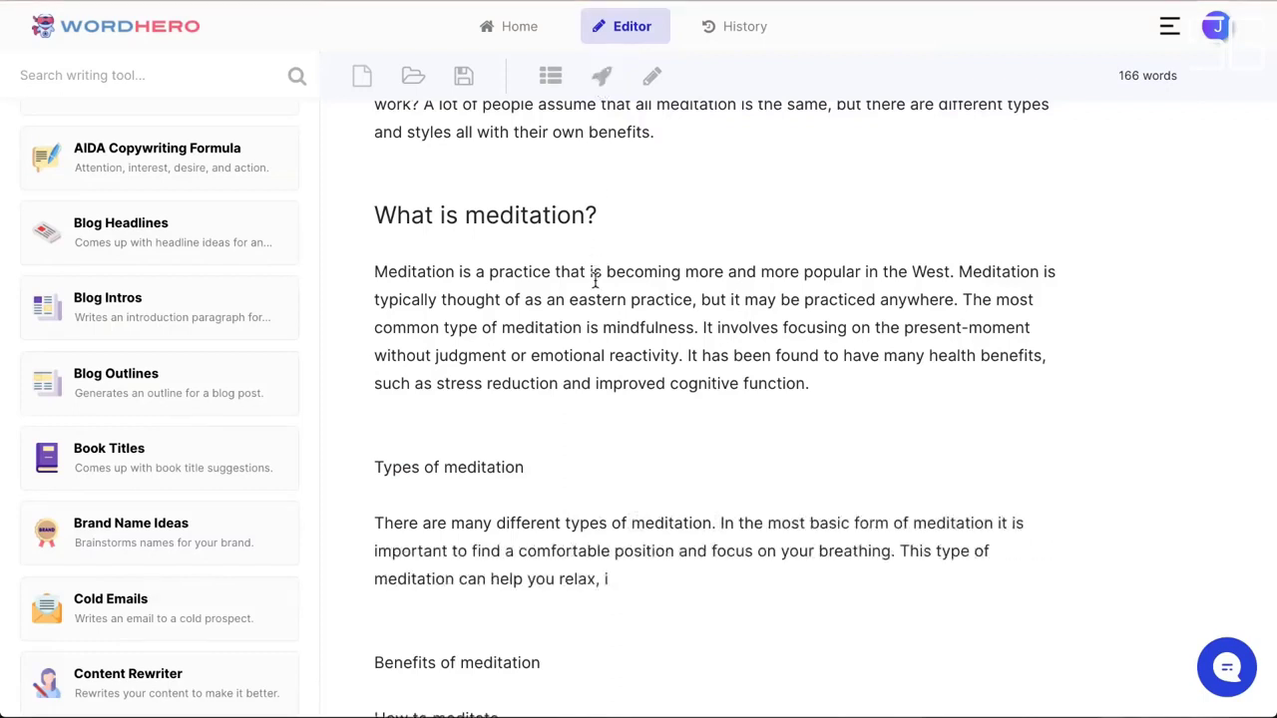
pyautogui.scroll(-1, 593, 279)
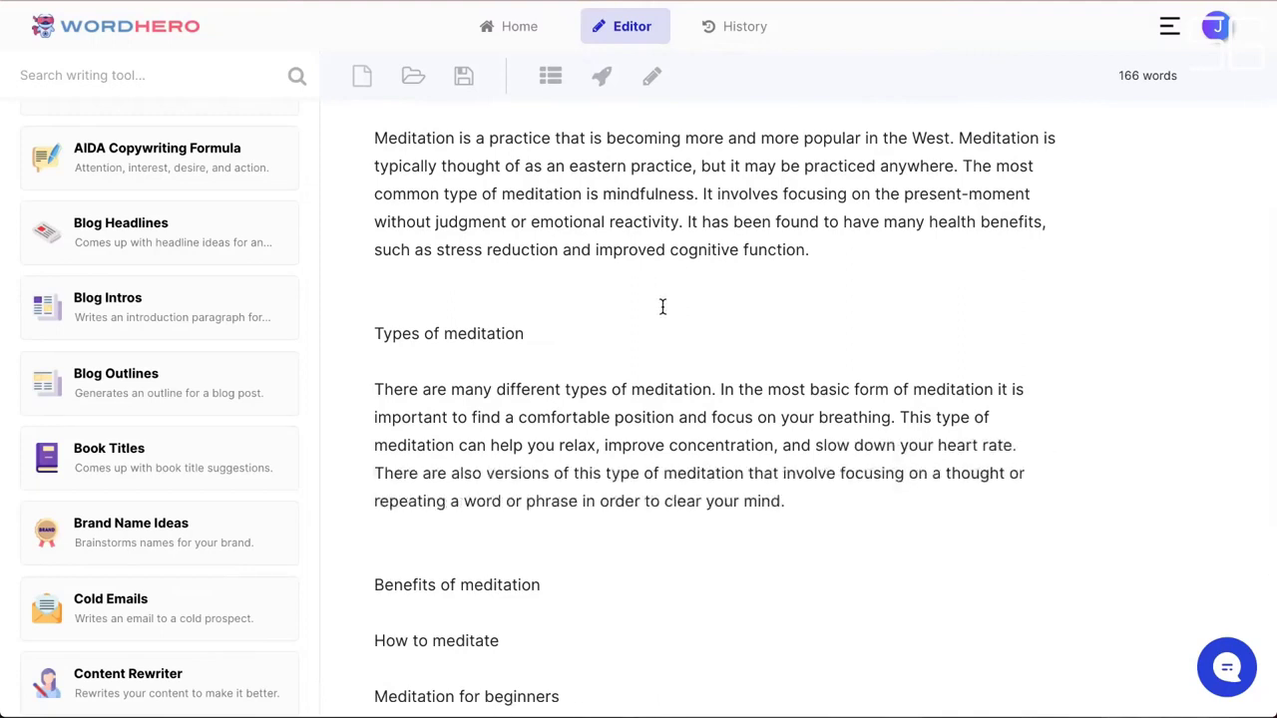
# - Add empty lines below the "Types of meditation" paragraph, search the writing tools for "listicle" and open Listicles
pyautogui.scroll(-1, 682, 344)
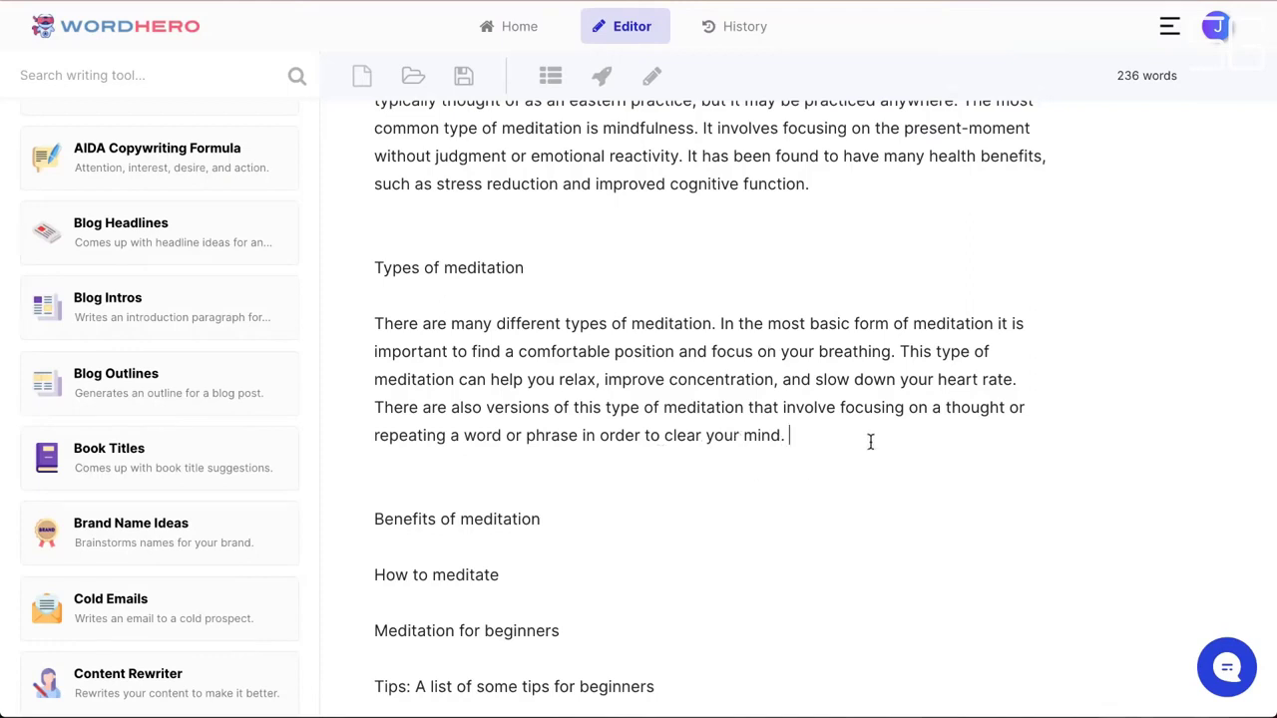
pyautogui.press('Return')
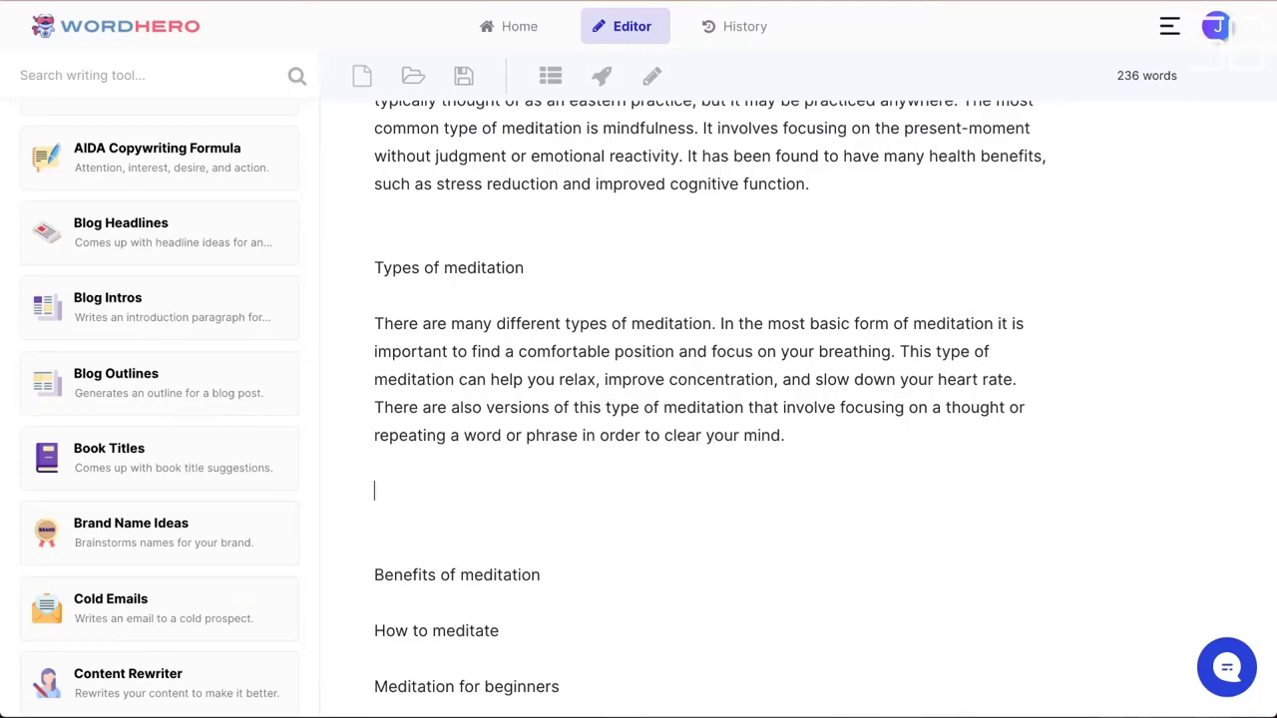
pyautogui.click(251, 326)
pyautogui.scroll(2, 182, 315)
pyautogui.click(183, 315)
pyautogui.scroll(1, 322, 350)
pyautogui.scroll(-2, 509, 441)
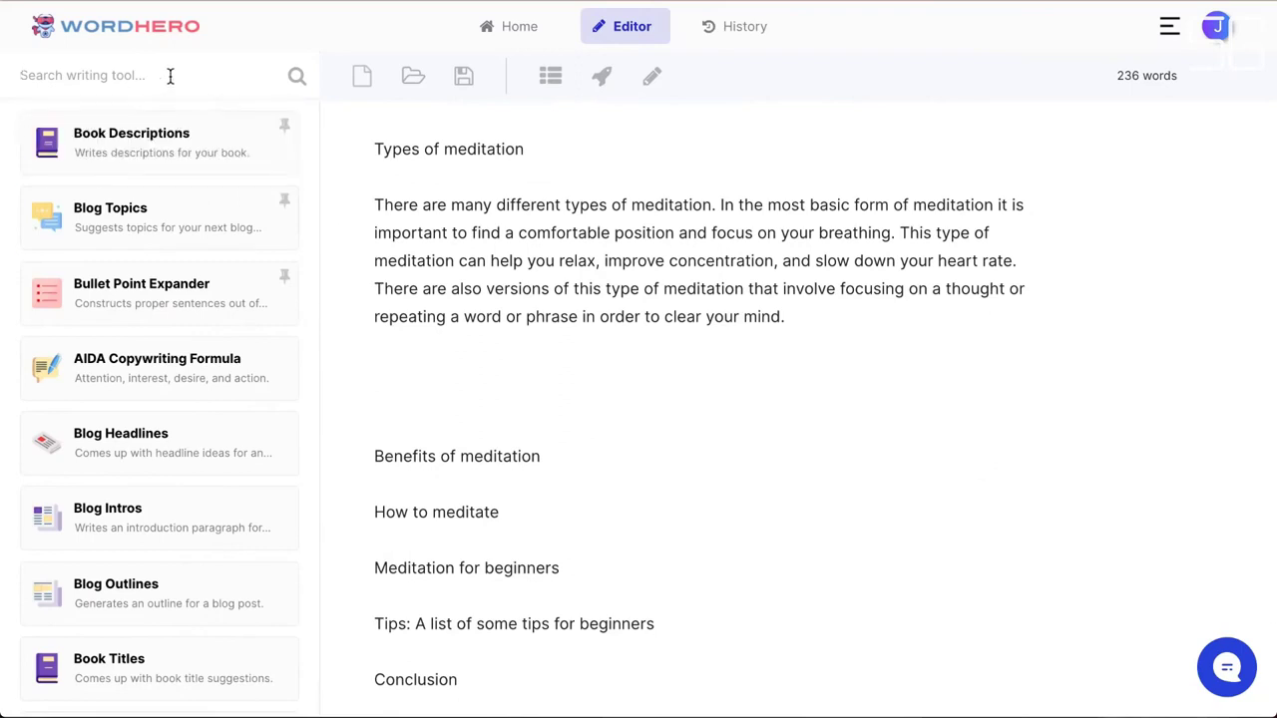
pyautogui.write('listicle')
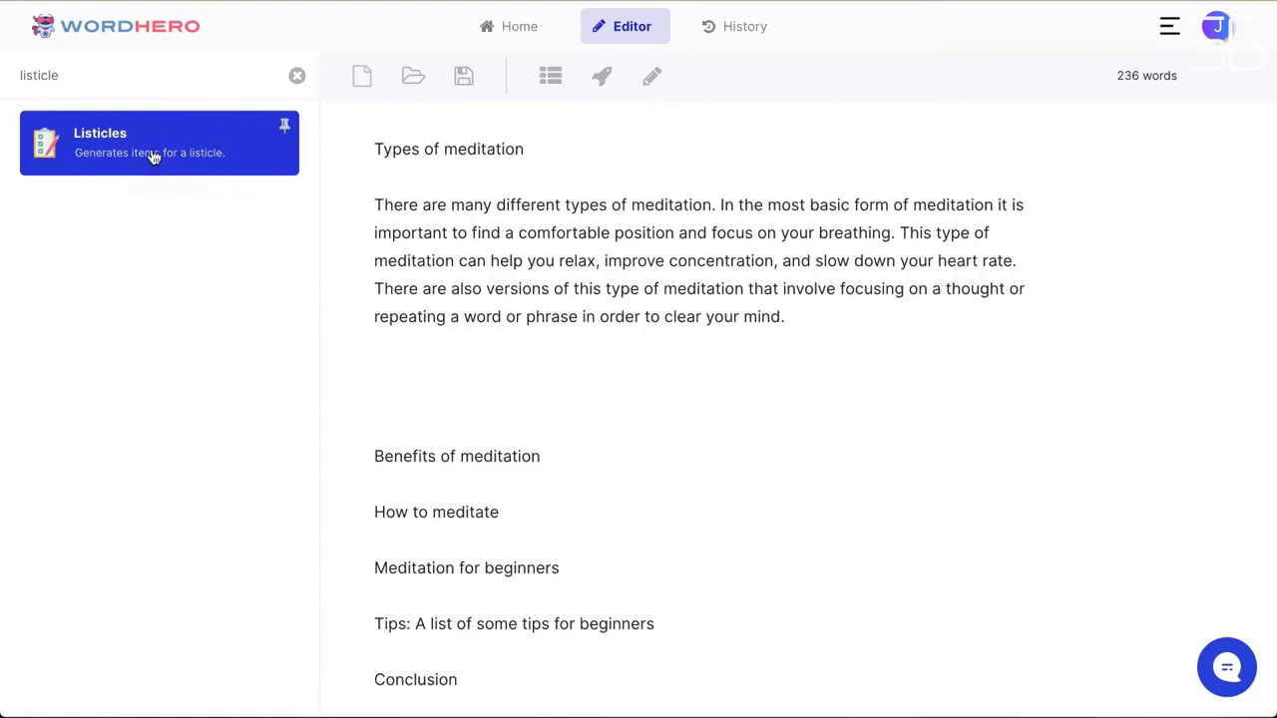
pyautogui.click(152, 152)
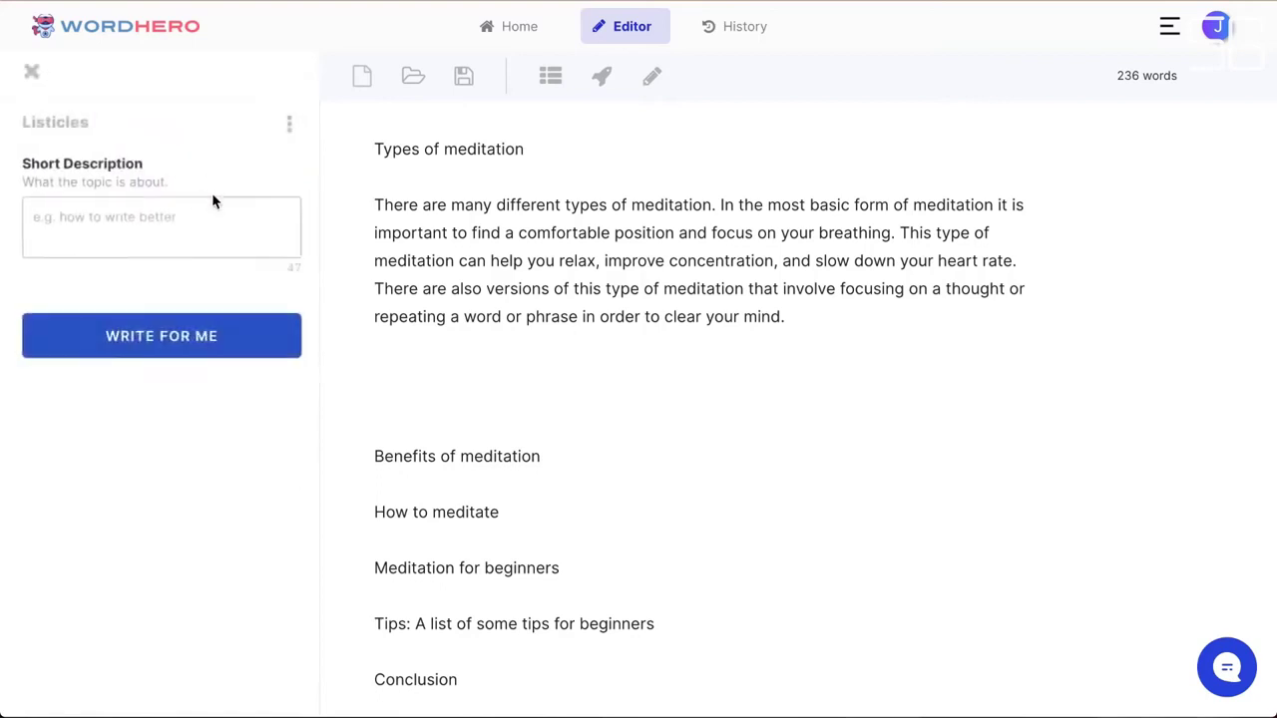
# - Generate listicle items with the short description "types of meditation"
pyautogui.click(149, 225)
pyautogui.write('ty')
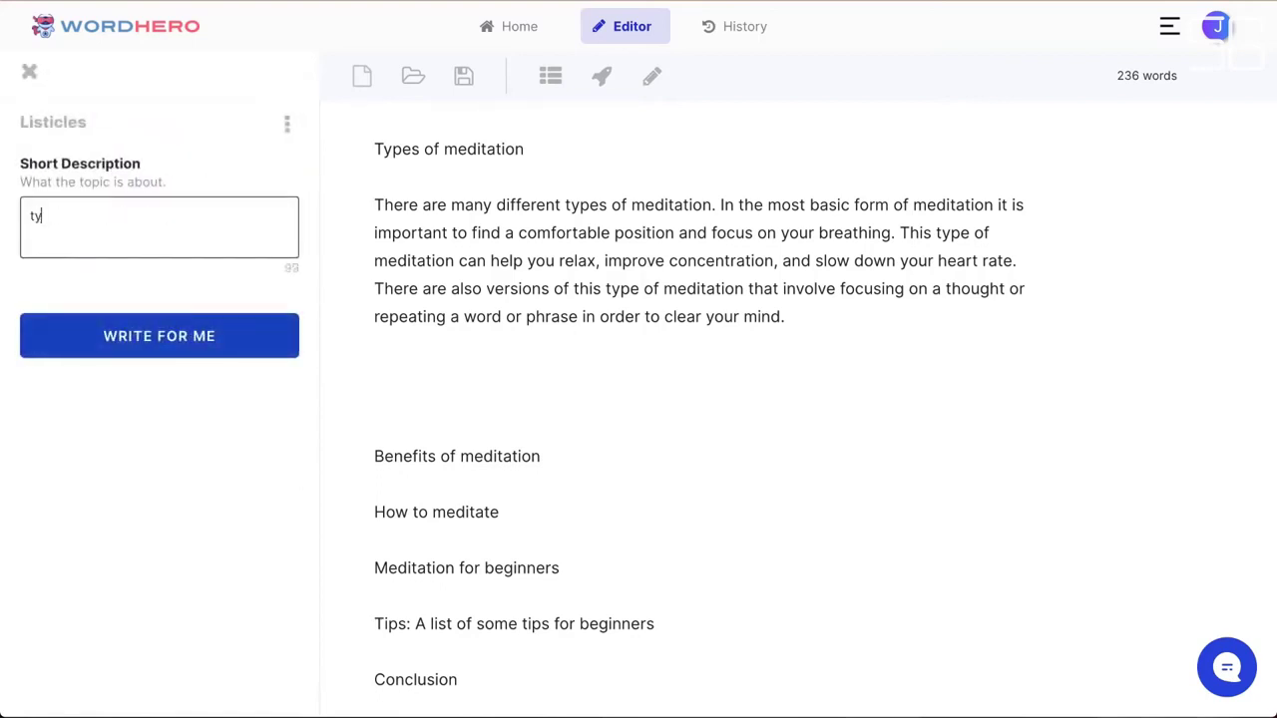
pyautogui.write('pes of meditation')
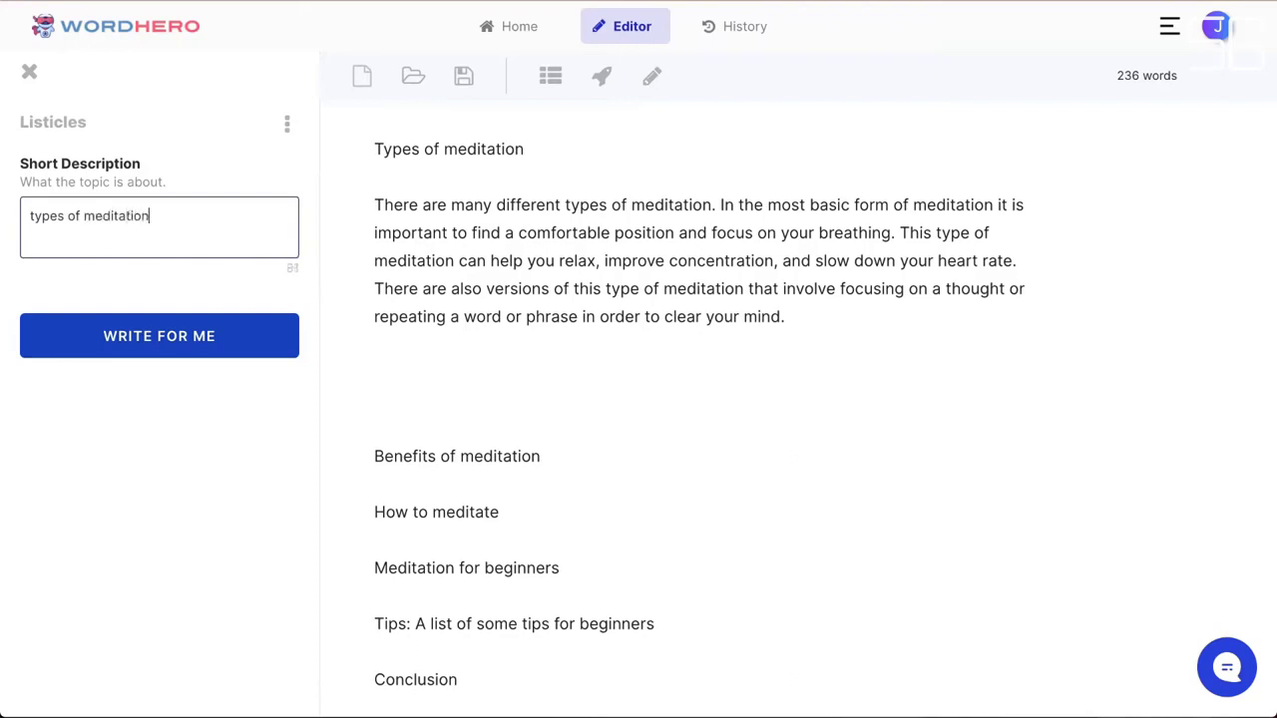
pyautogui.click(109, 329)
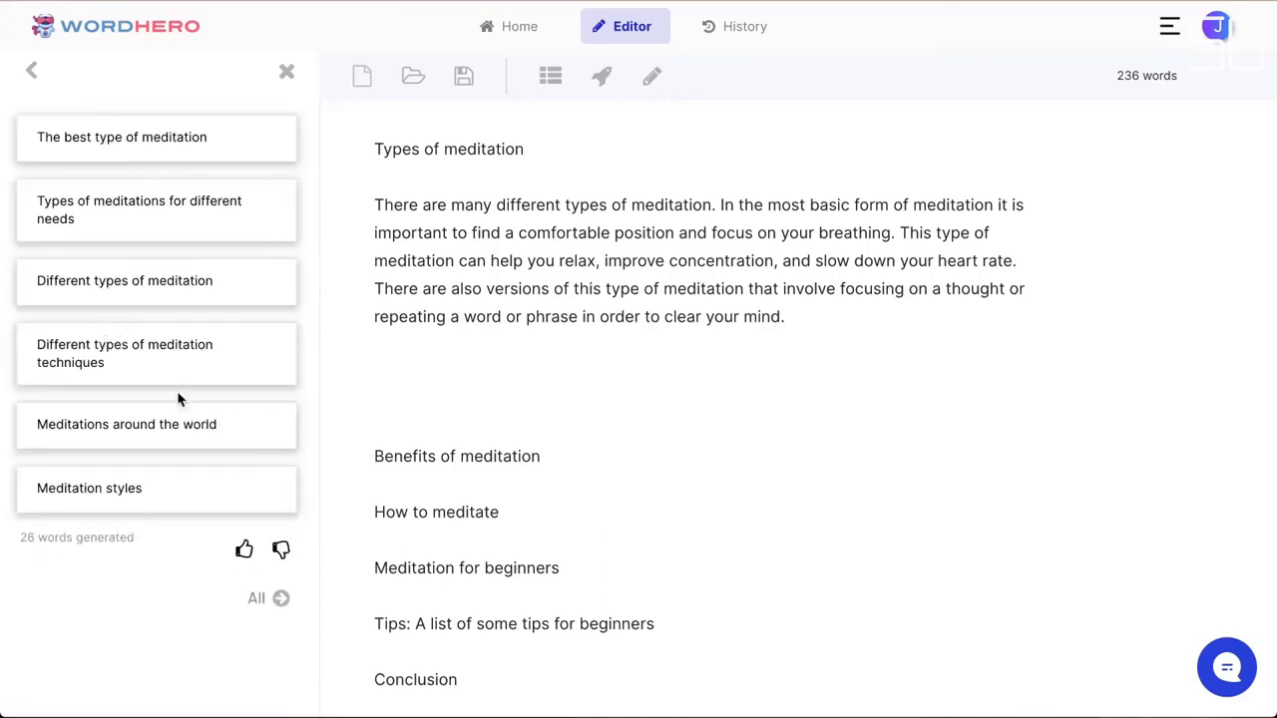
# - Change the listicle's short description to "what are the different types of meditation" and generate the items again
pyautogui.click(34, 72)
pyautogui.click(134, 217)
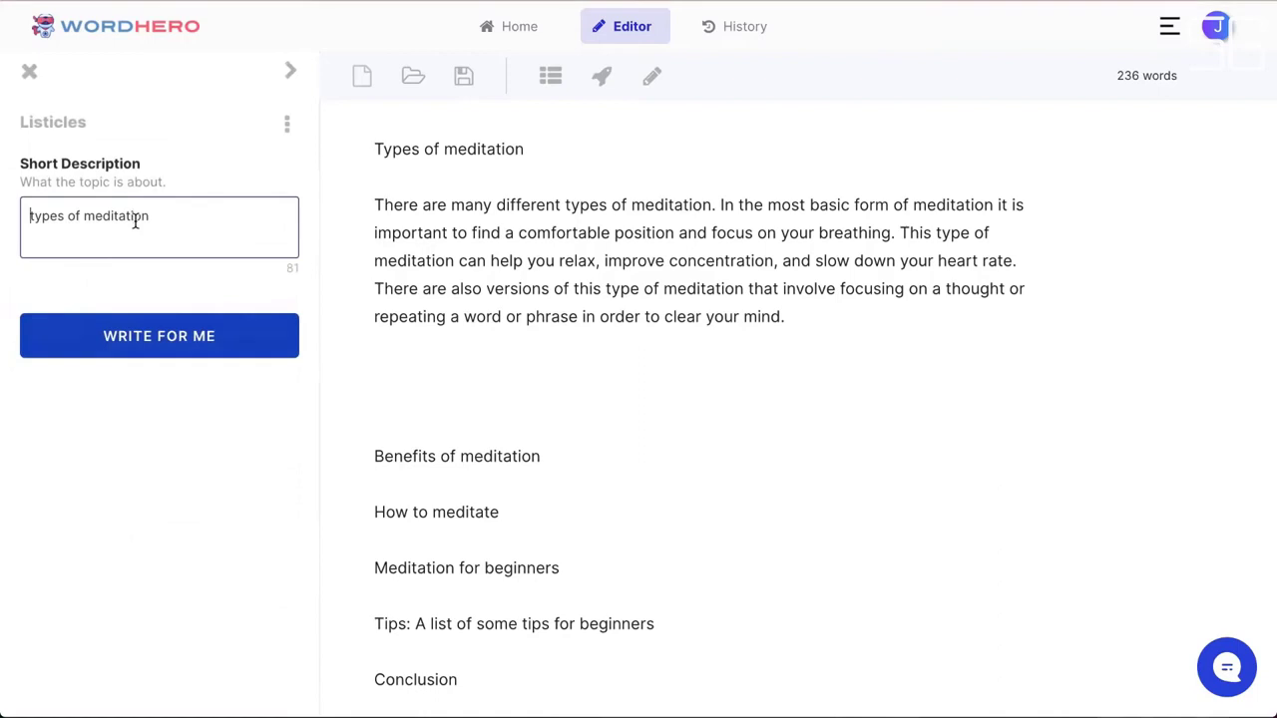
pyautogui.press('Home')
pyautogui.write('what are the ')
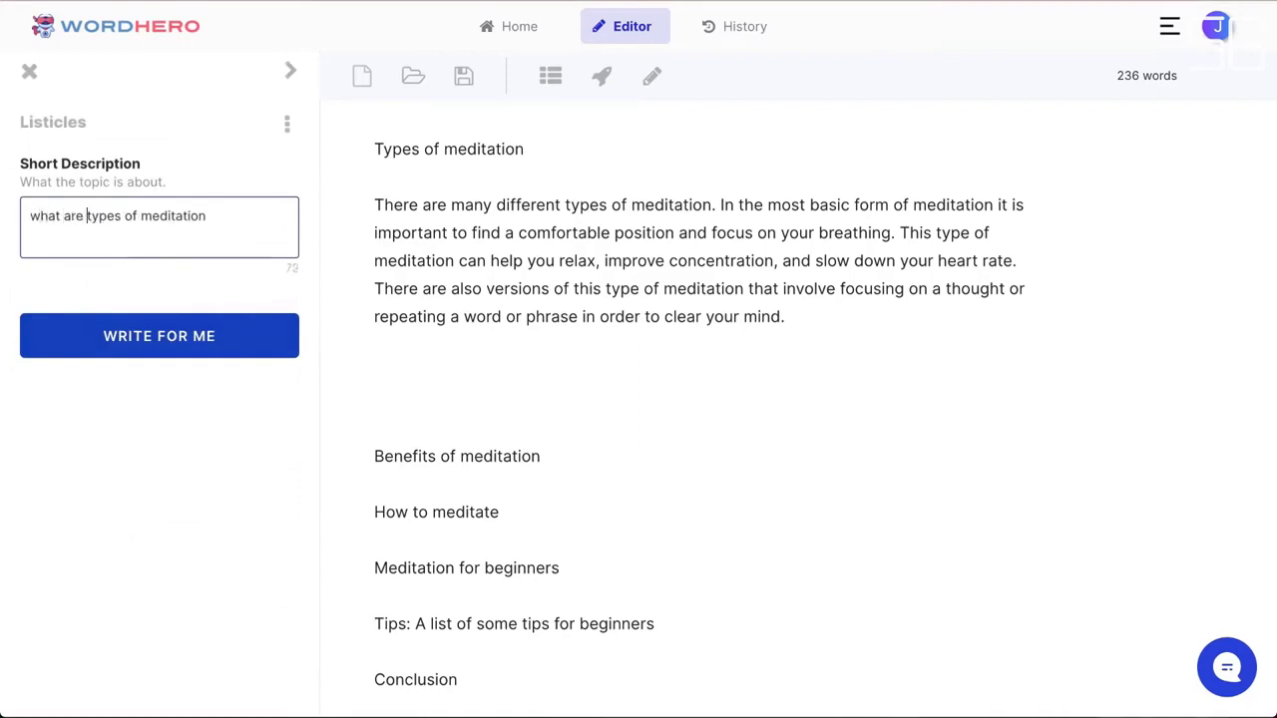
pyautogui.write('different')
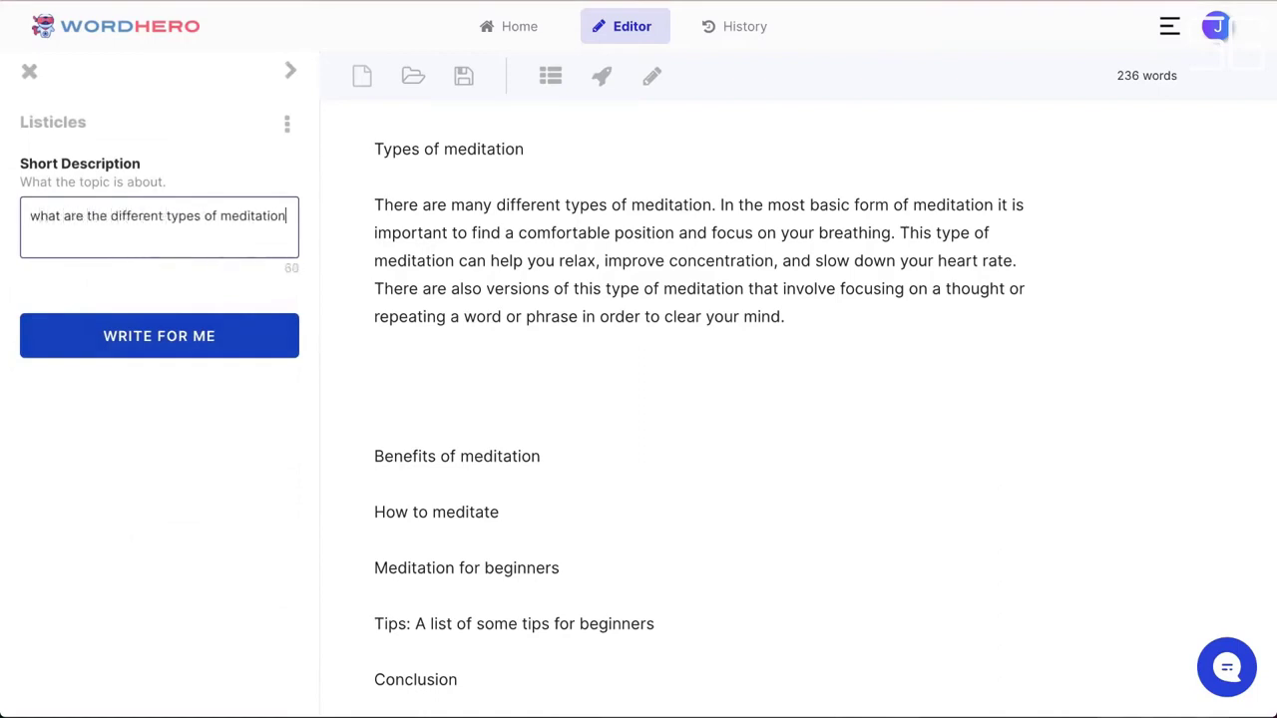
pyautogui.click(153, 353)
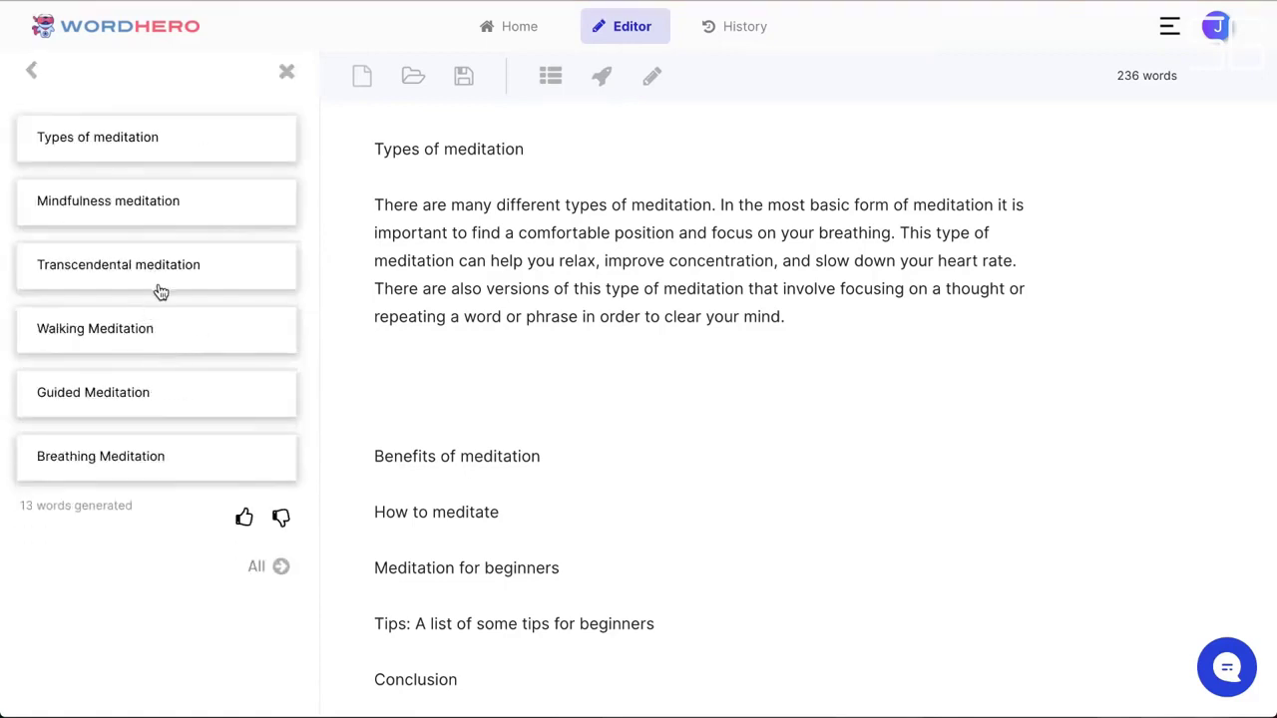
# - Insert all generated listicle items into the document below the Conclusion line
pyautogui.scroll(-1, 165, 289)
pyautogui.scroll(-1, 560, 396)
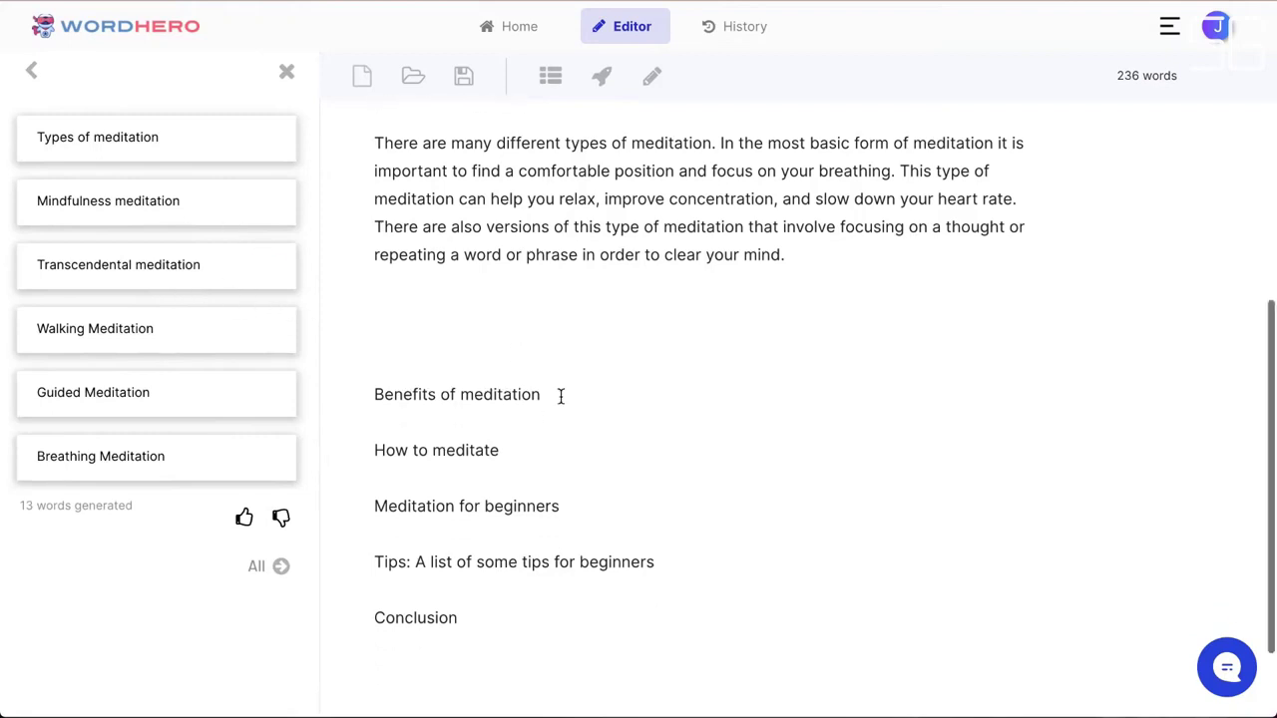
pyautogui.scroll(-1, 561, 396)
pyautogui.click(276, 569)
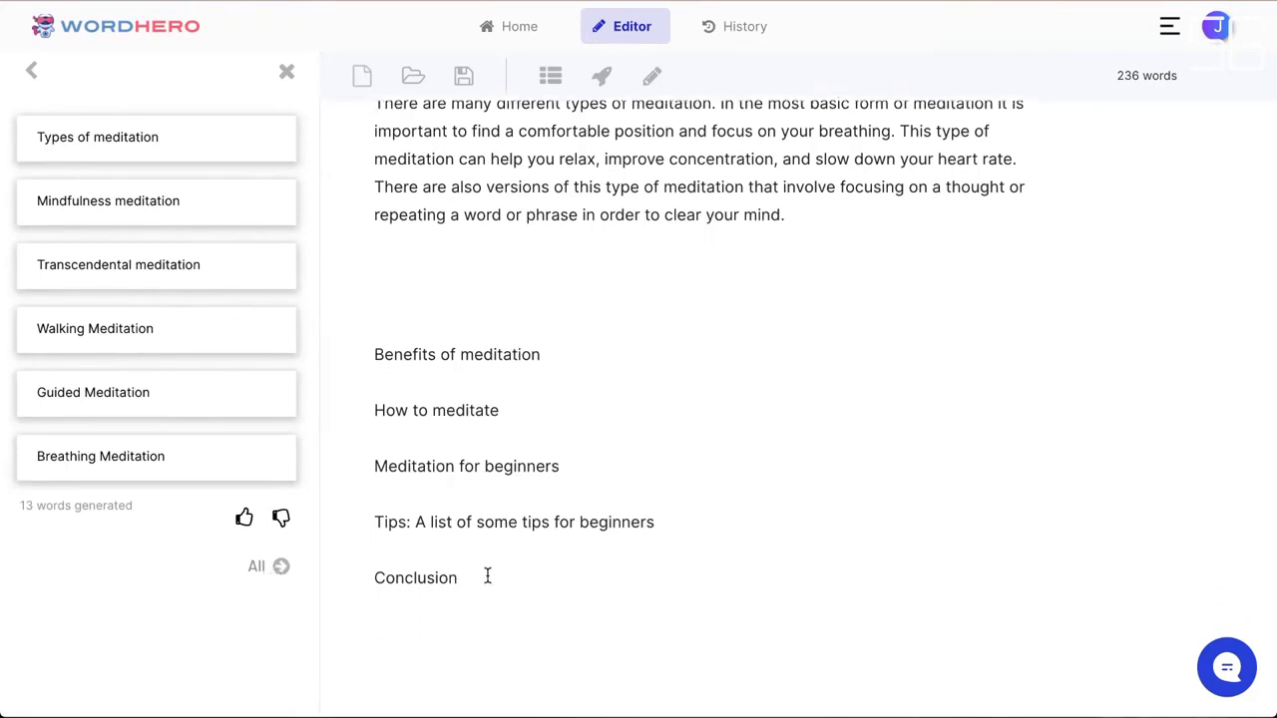
pyautogui.scroll(-3, 583, 639)
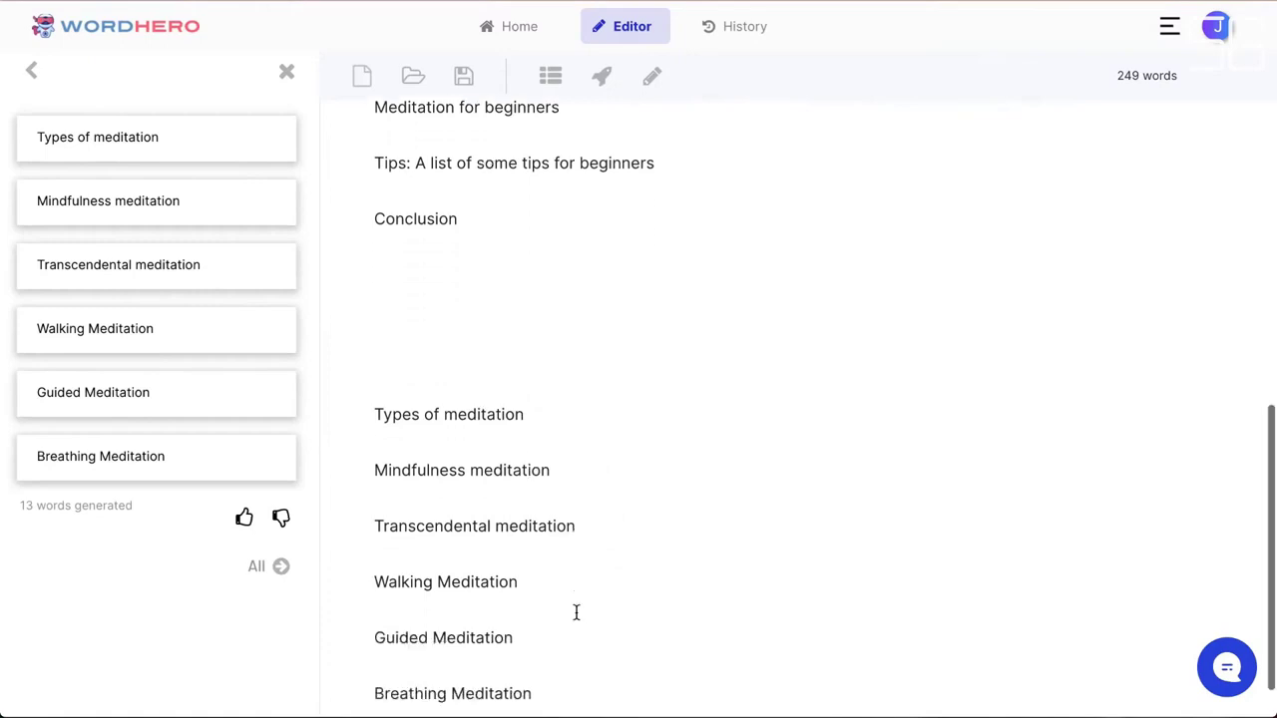
# - Move the listicle items from below the Conclusion line to the empty line under the "Types of meditation" paragraph
pyautogui.moveTo(568, 638); pyautogui.dragTo(375, 331)
pyautogui.hotkey('ctrl', 'c')
pyautogui.scroll(10, 658, 336)
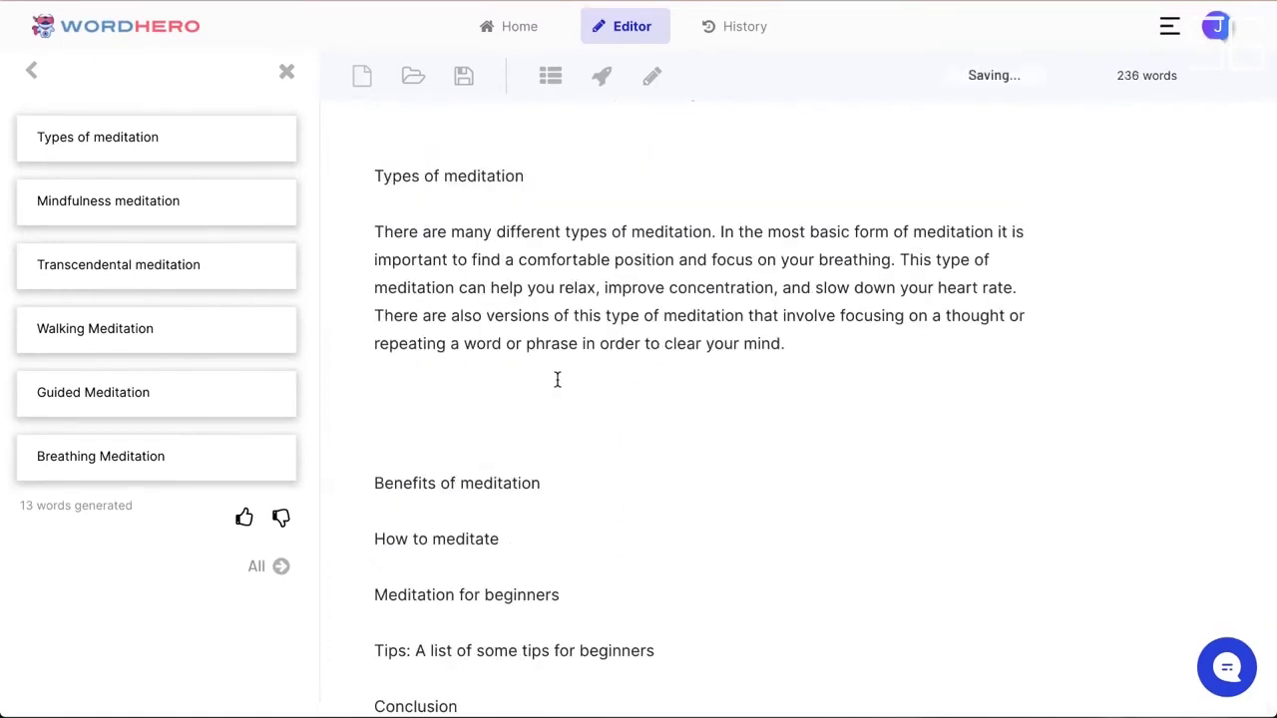
pyautogui.click(558, 404)
pyautogui.hotkey('ctrl', 'v')
# - Delete the repeated "Types of meditation" line above the "Mindfulness meditation" item
pyautogui.tripleClick(434, 385)
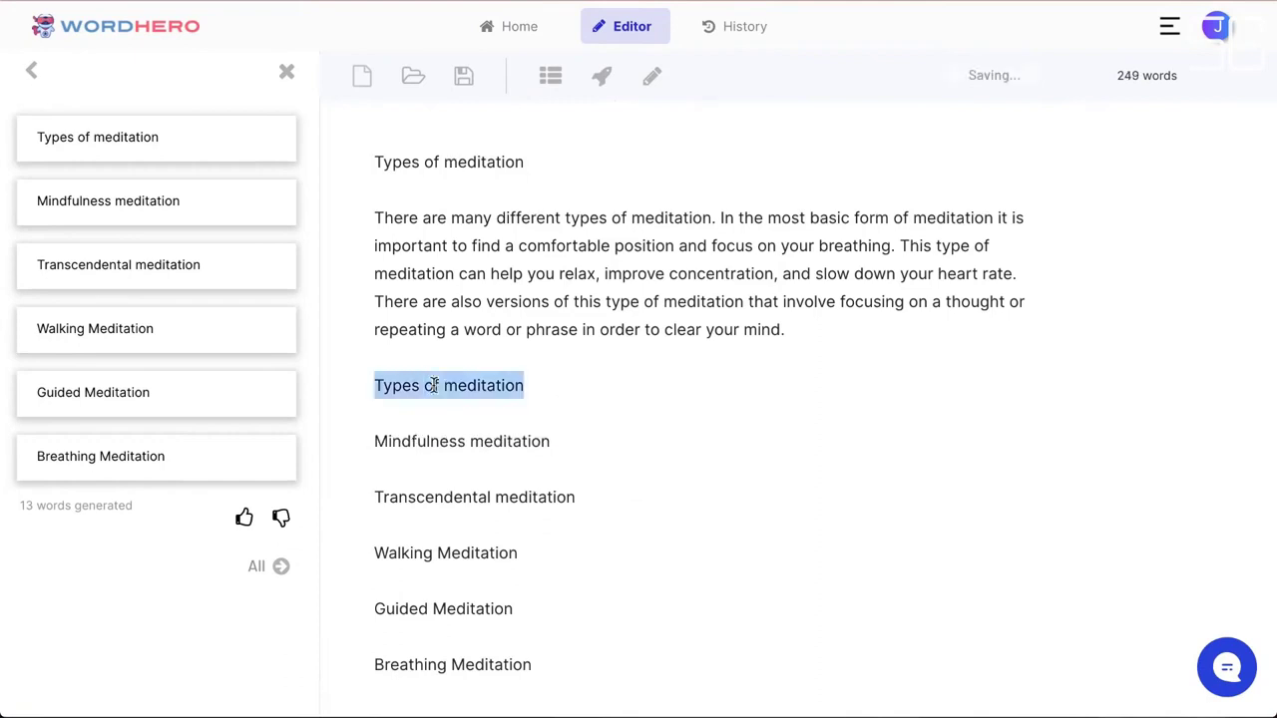
pyautogui.press('BackSpace')
pyautogui.press('BackSpace')
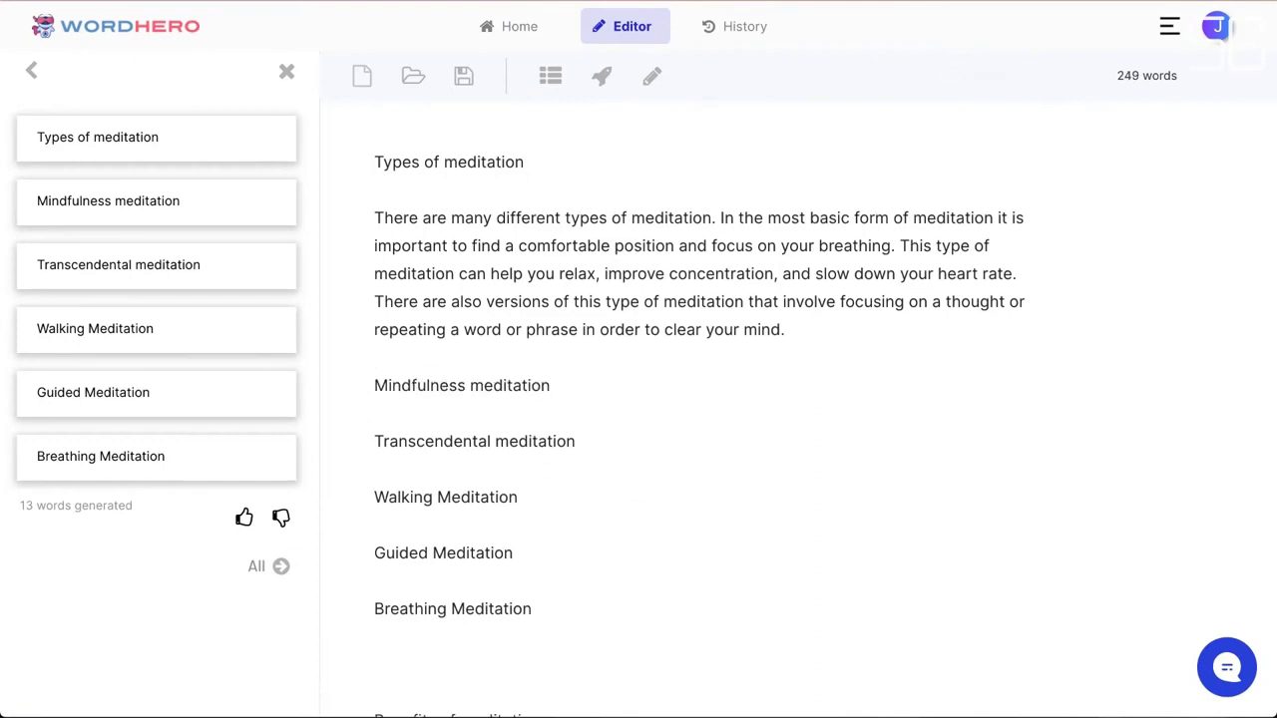
pyautogui.scroll(-1, 468, 499)
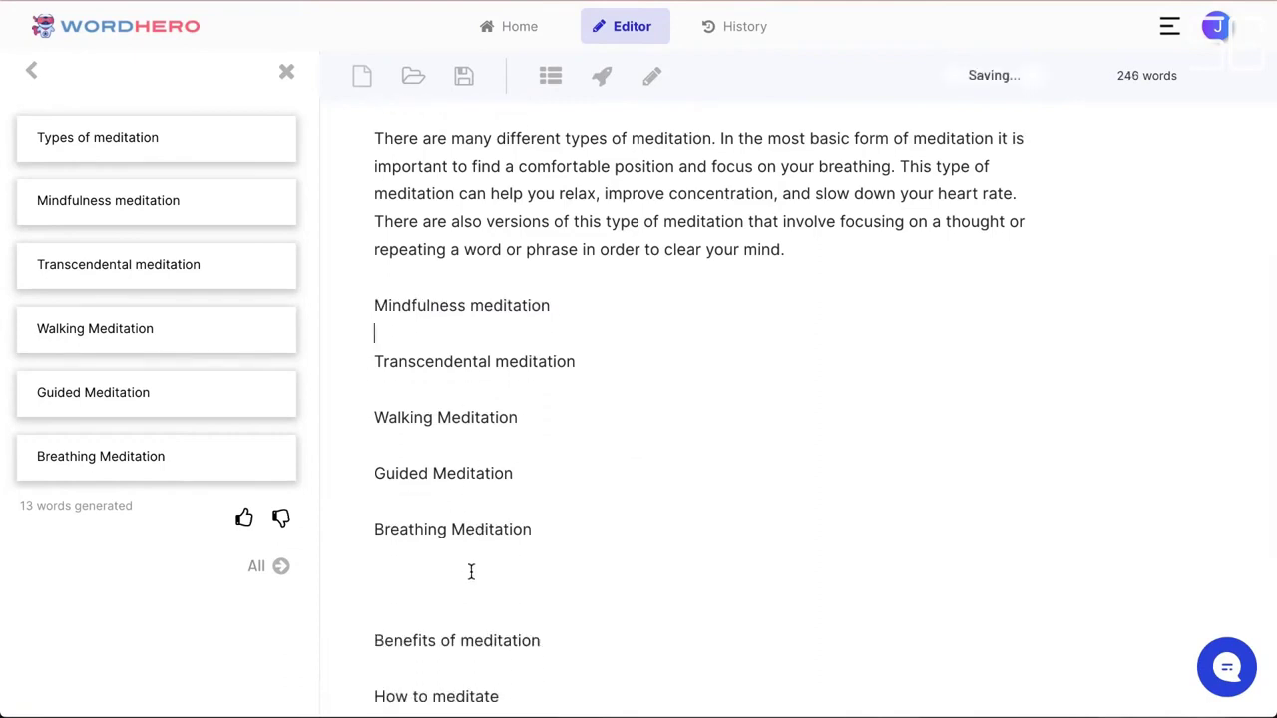
pyautogui.scroll(1, 470, 572)
# - Close the listicle results and have the AI write a paragraph from the "Mindfulness meditation" line
pyautogui.click(286, 72)
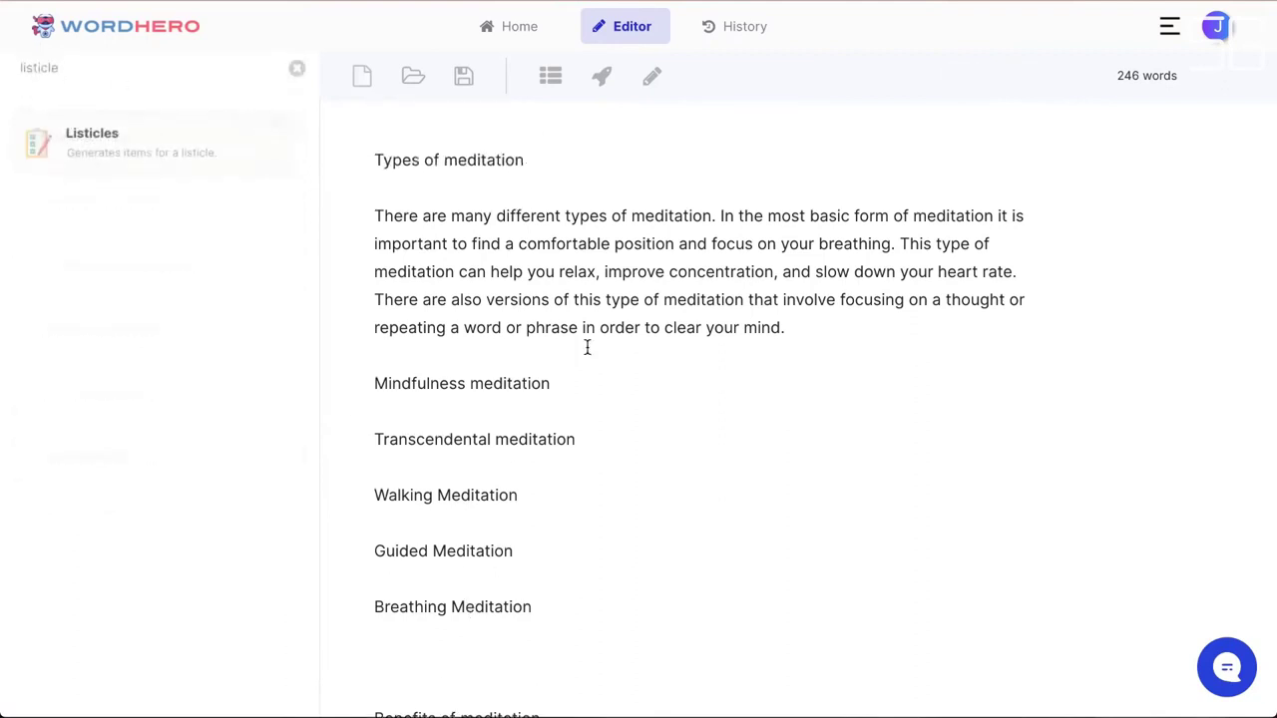
pyautogui.scroll(1, 587, 345)
pyautogui.doubleClick(471, 449)
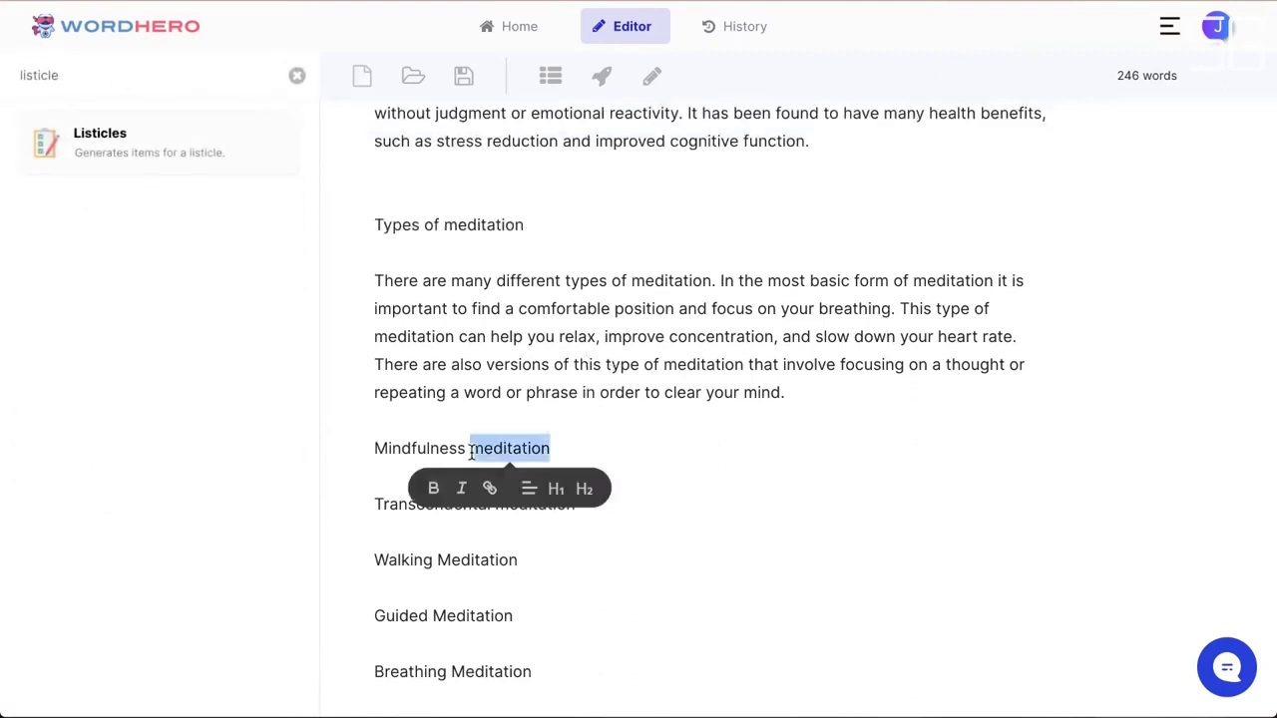
pyautogui.tripleClick(410, 456)
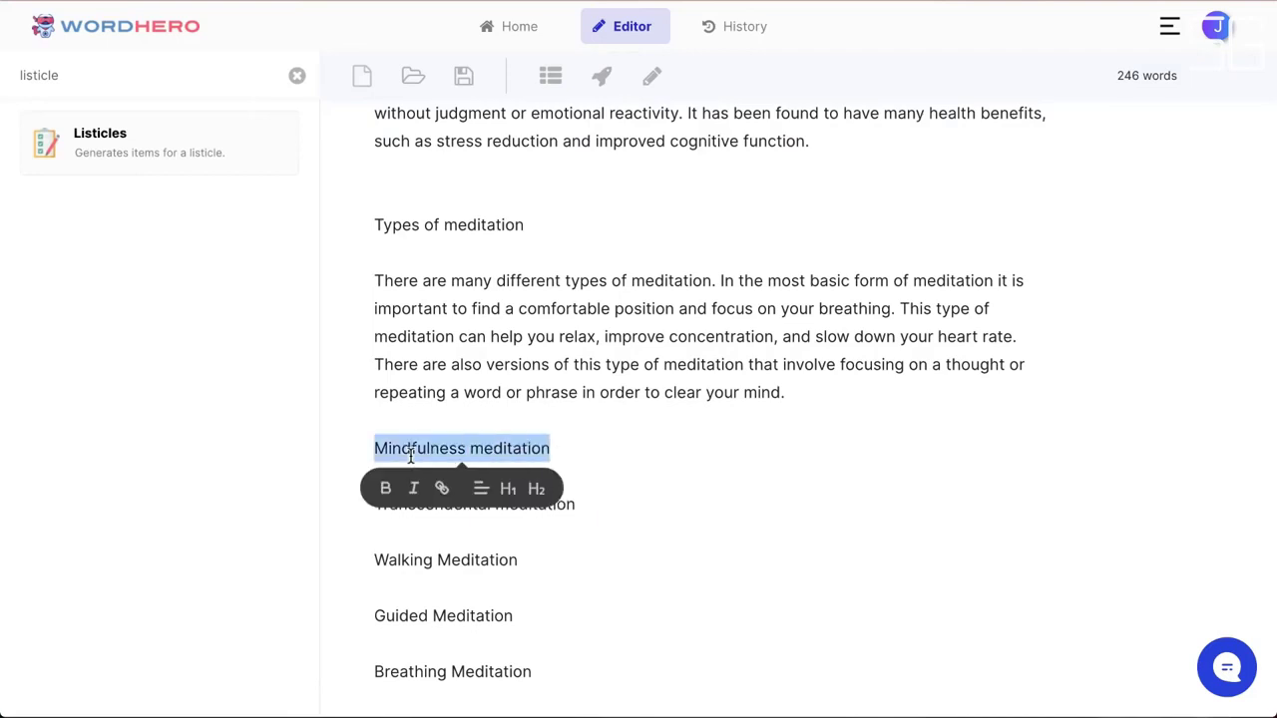
pyautogui.scroll(-1, 563, 432)
pyautogui.tripleClick(499, 393)
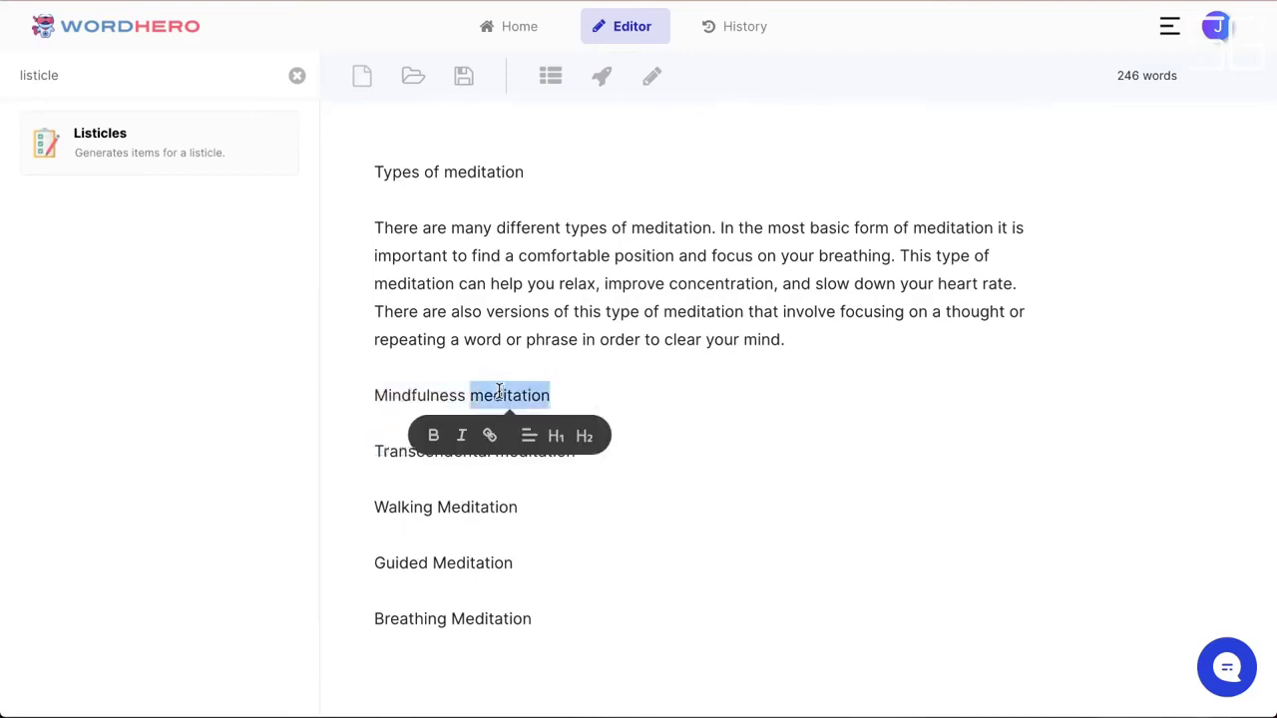
pyautogui.click(600, 80)
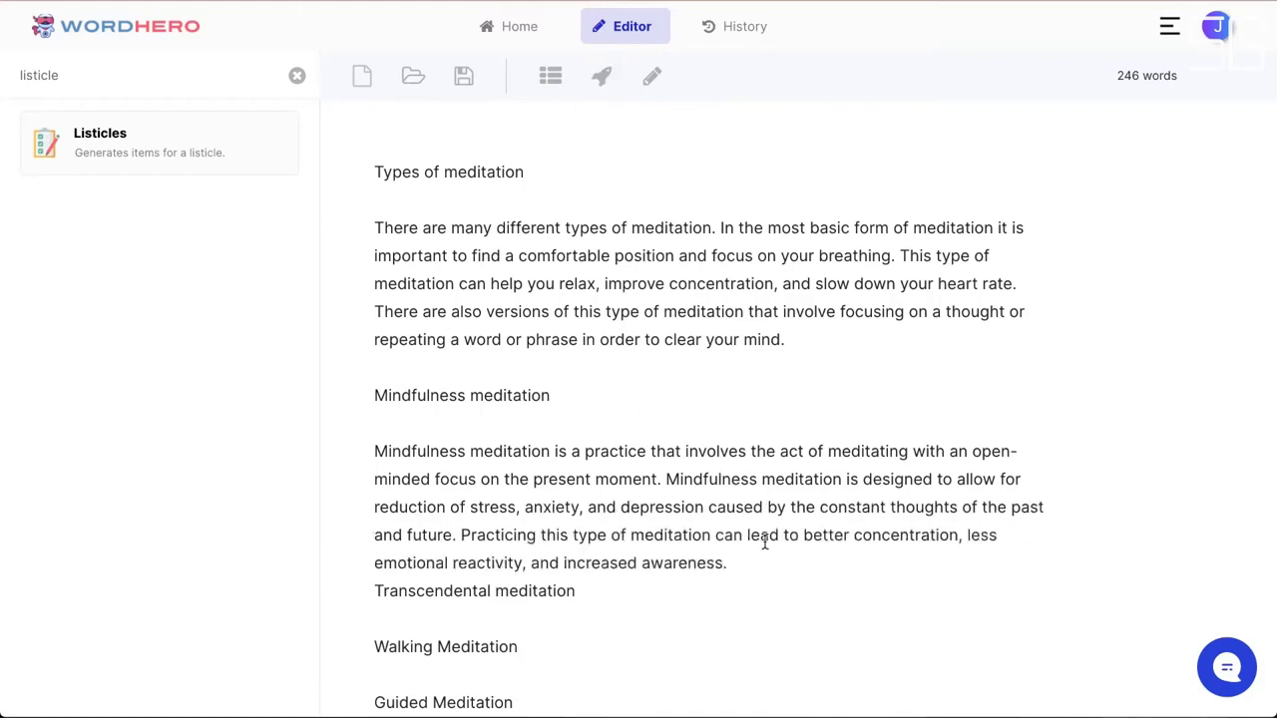
# - Format "Types of meditation" as a second-level heading and make the "Mindfulness meditation" line bold
pyautogui.scroll(2, 468, 265)
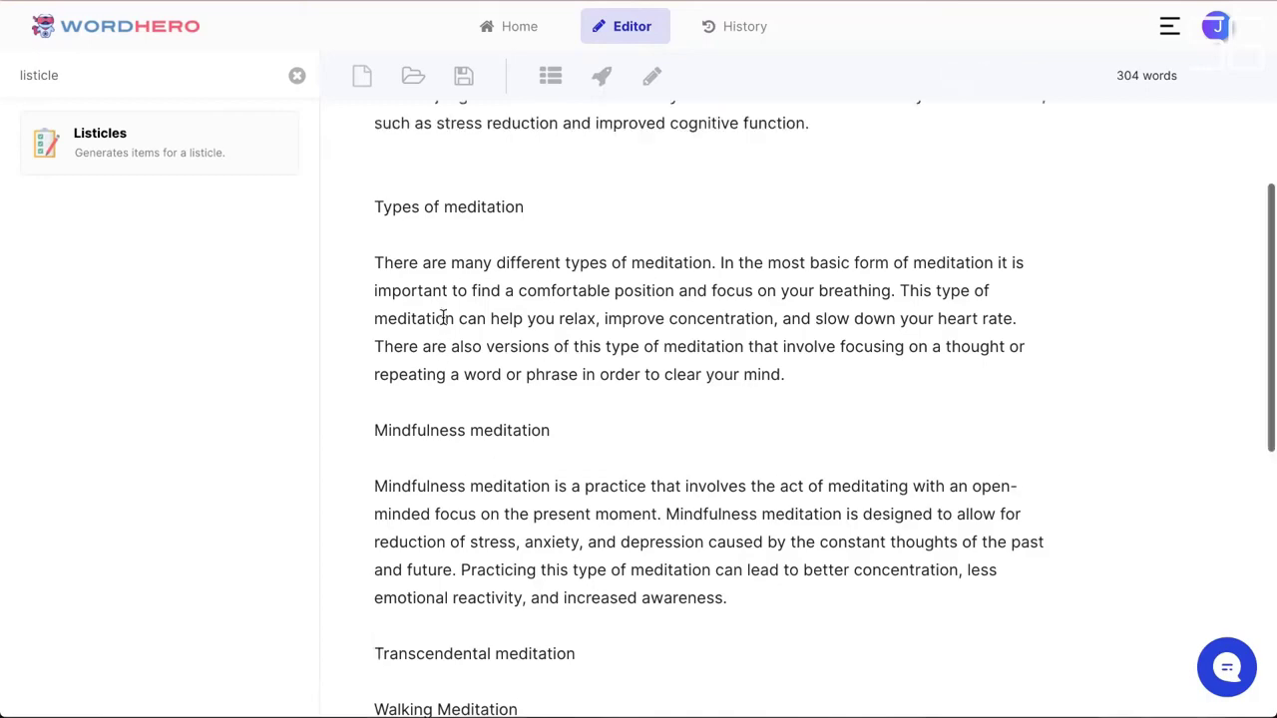
pyautogui.tripleClick(468, 265)
pyautogui.click(535, 311)
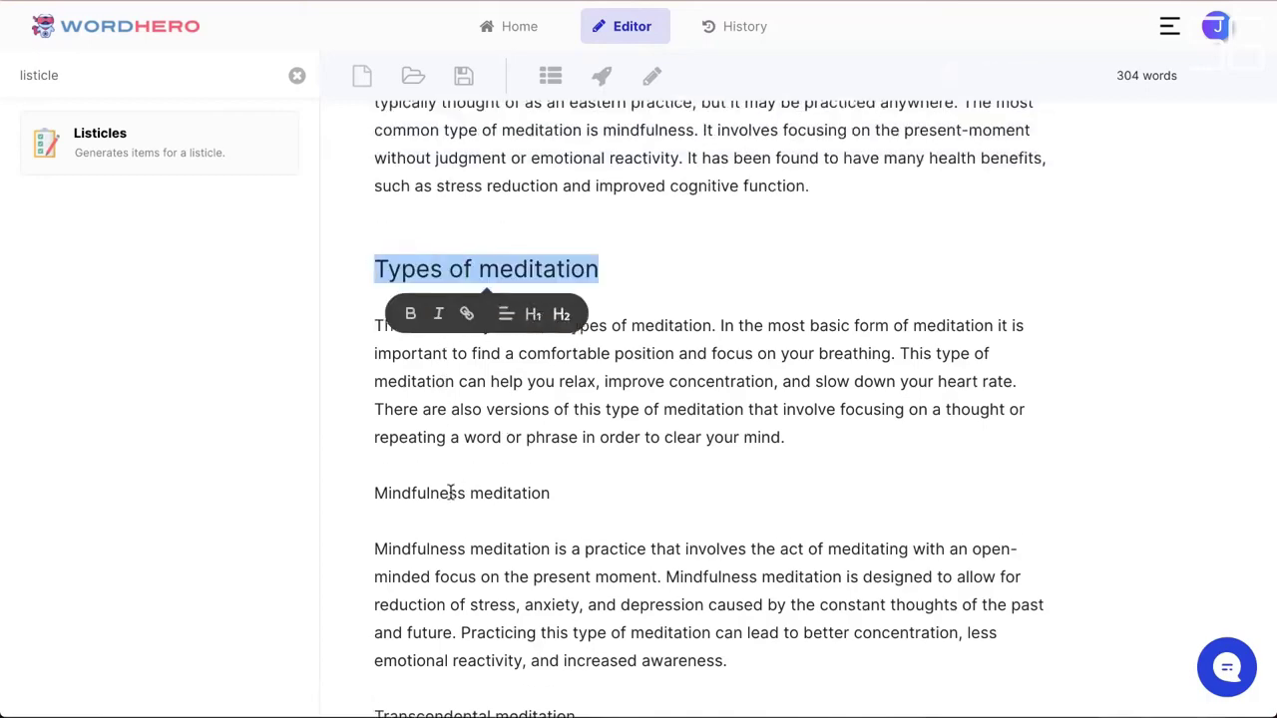
pyautogui.moveTo(375, 493); pyautogui.dragTo(554, 493)
pyautogui.click(385, 533)
pyautogui.scroll(-2, 378, 538)
pyautogui.scroll(-2, 378, 538)
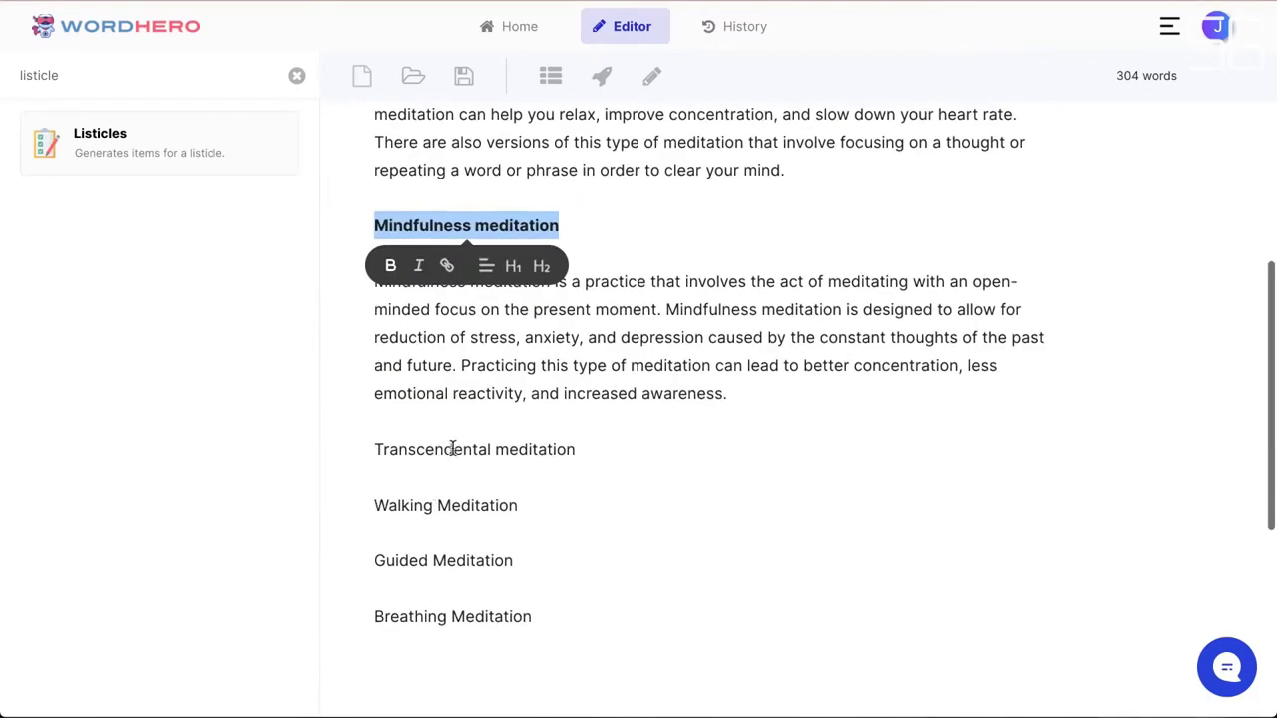
# - Add an empty line below "Transcendental meditation" and have the AI write a paragraph from that line
pyautogui.click(453, 448)
pyautogui.press('Return')
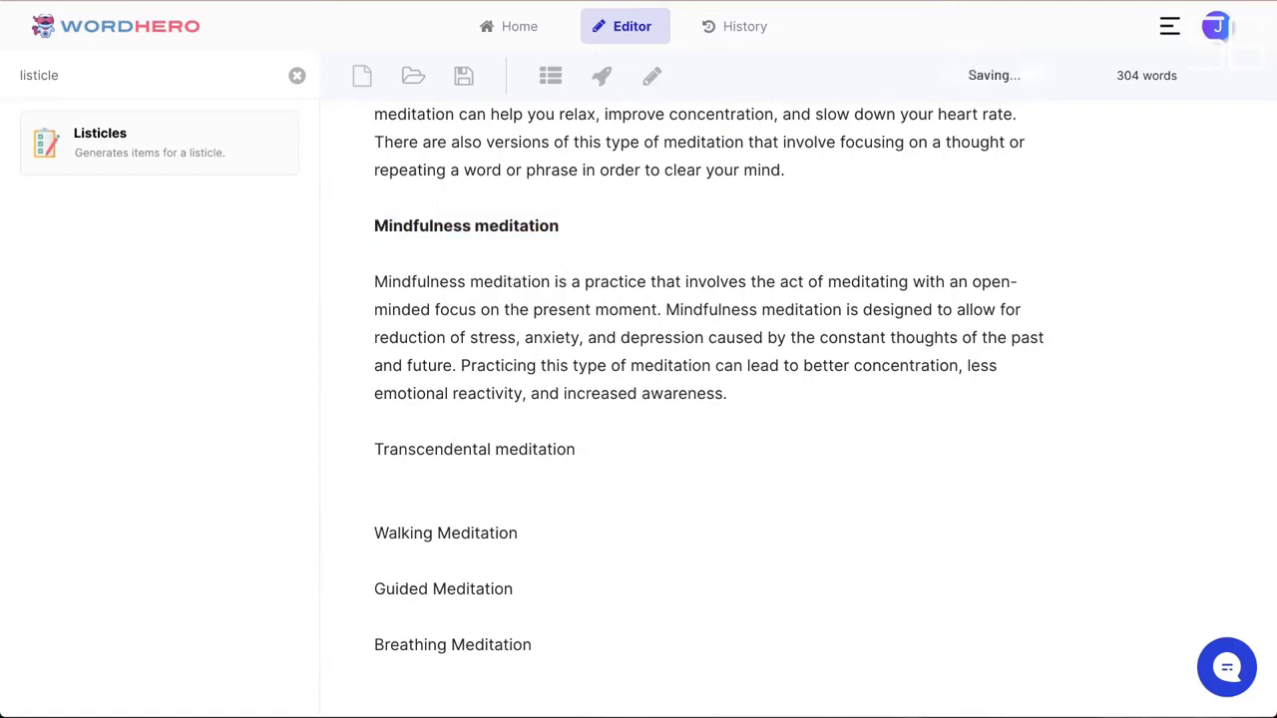
pyautogui.press('Up')
pyautogui.hotkey('shift', 'End')
pyautogui.click(601, 77)
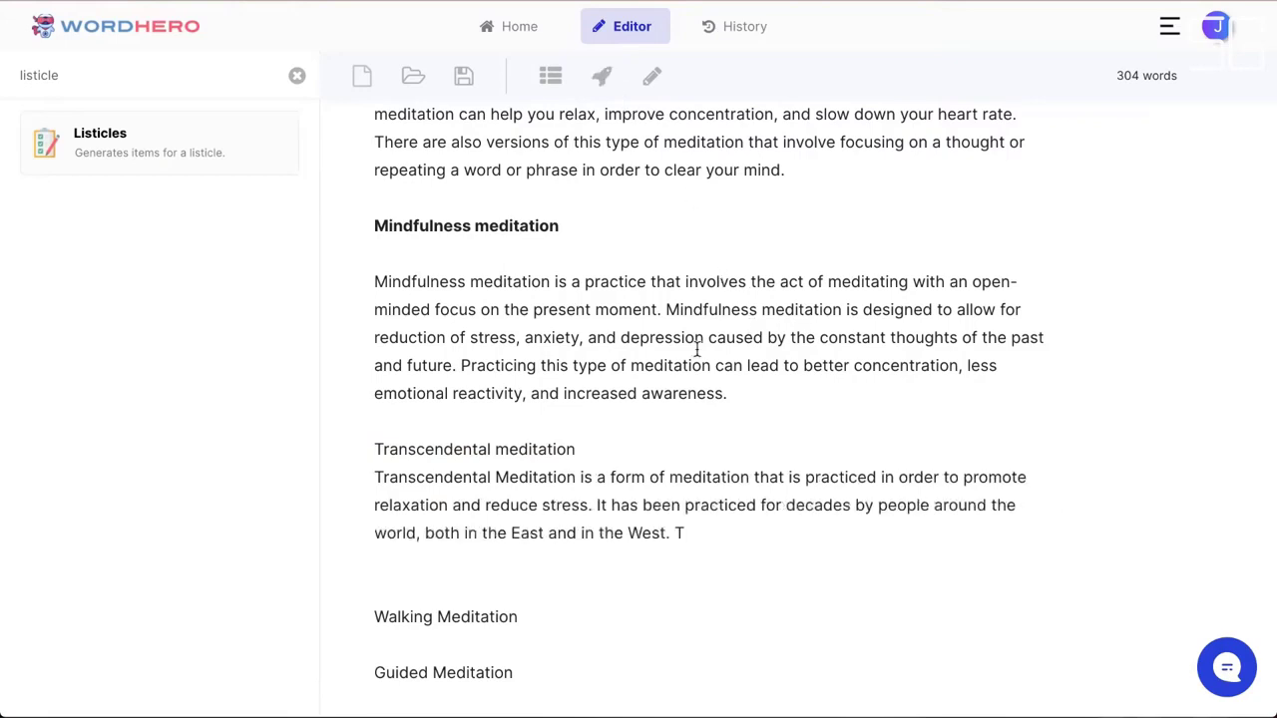
pyautogui.scroll(-1, 693, 349)
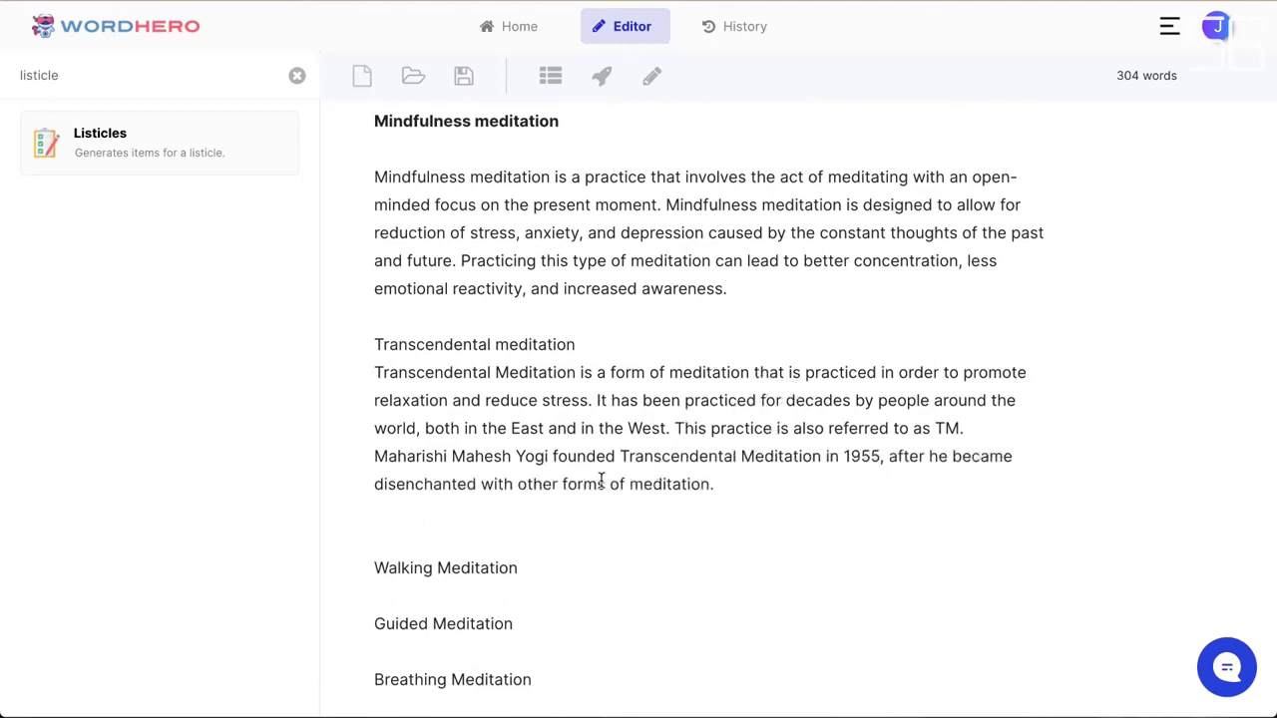
# - Join the founder sentence to the Transcendental Meditation paragraph and add an empty line between the paragraph and its heading
pyautogui.doubleClick(503, 481)
pyautogui.tripleClick(628, 461)
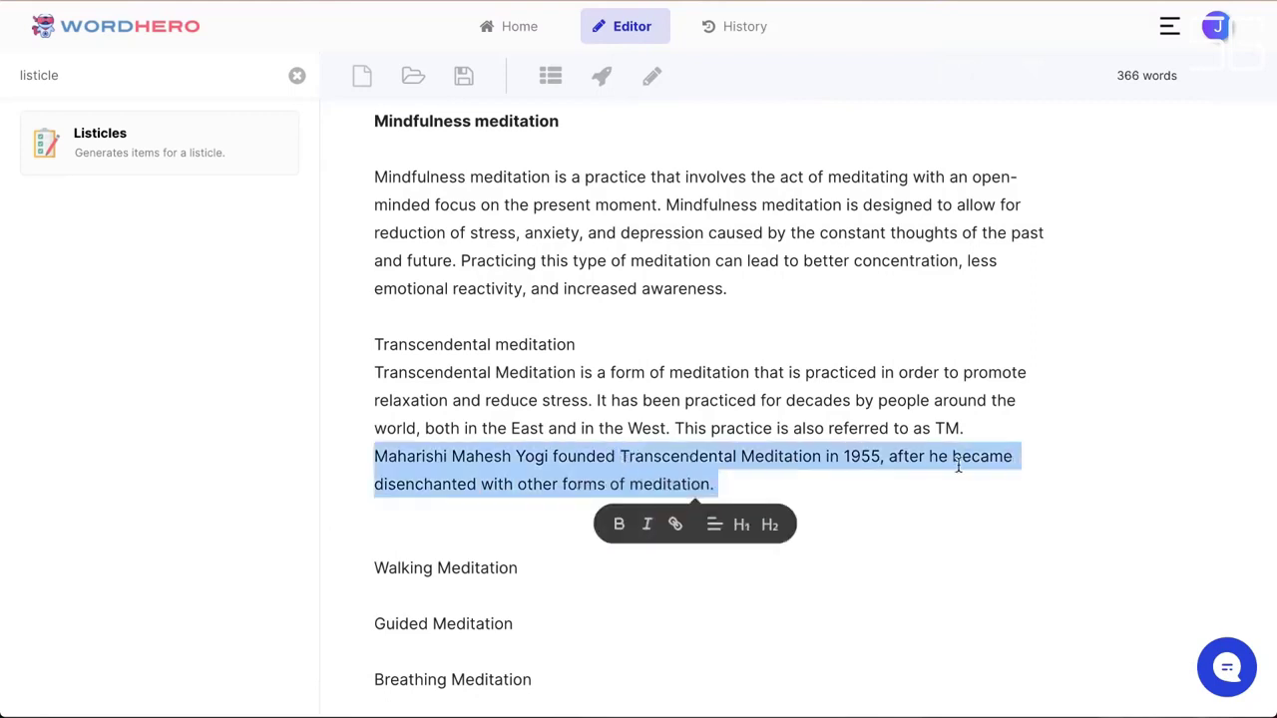
pyautogui.press('Left')
pyautogui.press('BackSpace')
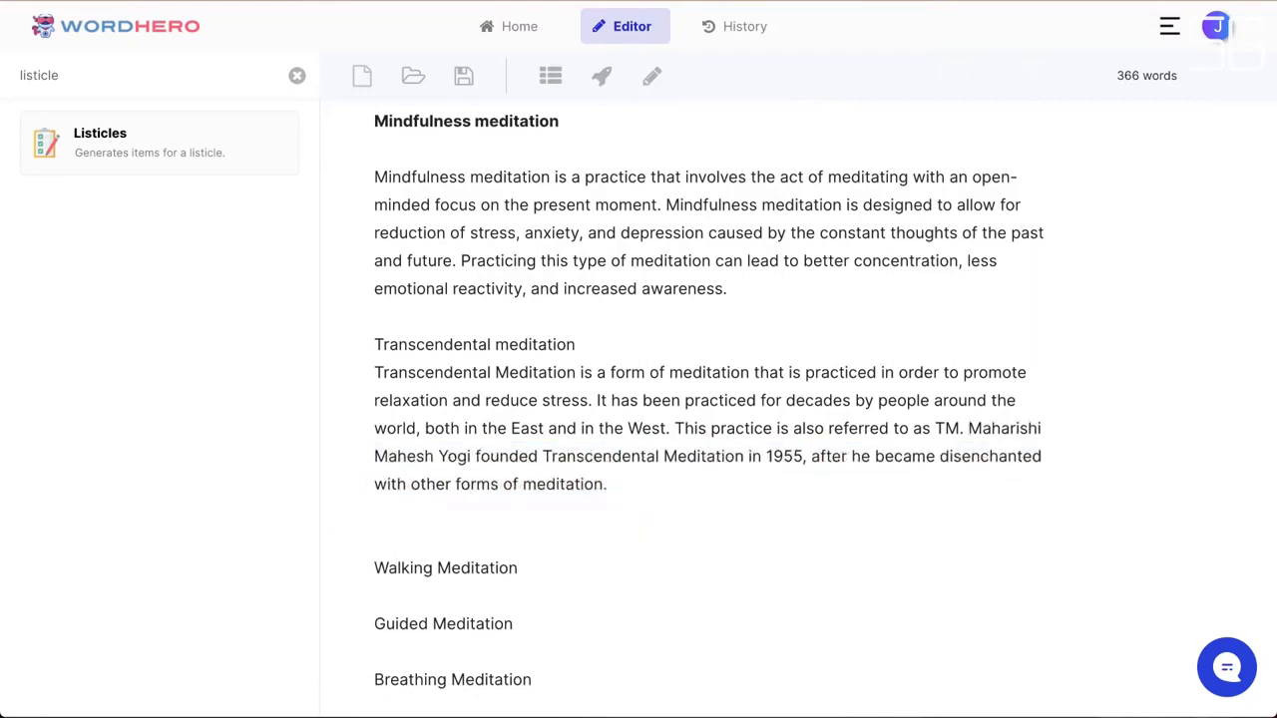
pyautogui.press('Return')
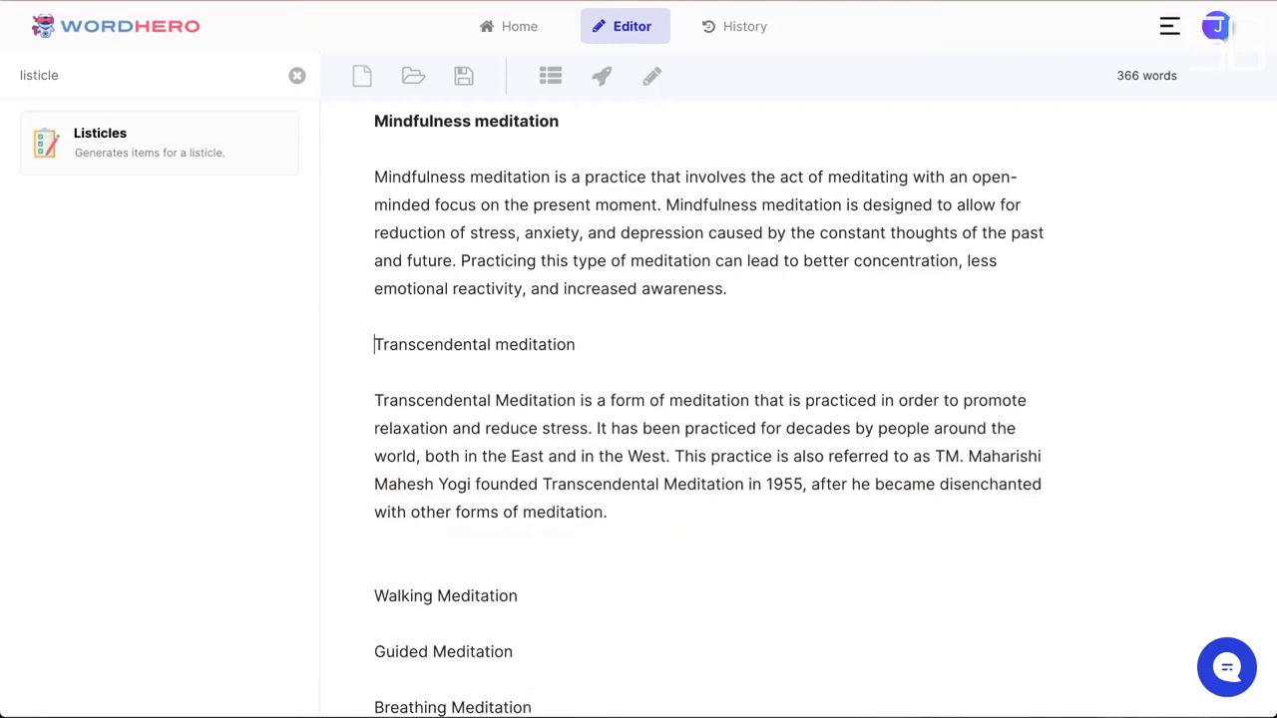
# - Make the "Transcendental meditation" line bold and remove the extra empty line above "Walking Meditation"
pyautogui.hotkey('shift', 'End')
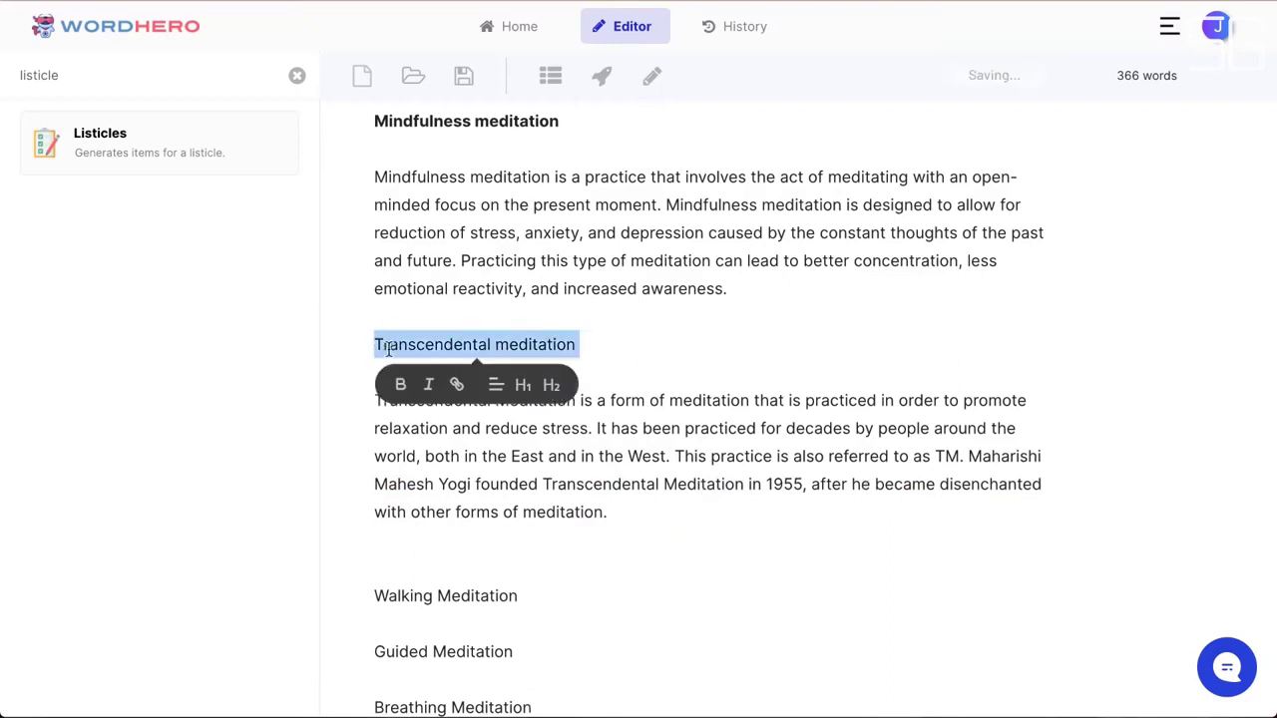
pyautogui.click(400, 384)
pyautogui.scroll(-1, 472, 473)
pyautogui.click(456, 459)
pyautogui.press('BackSpace')
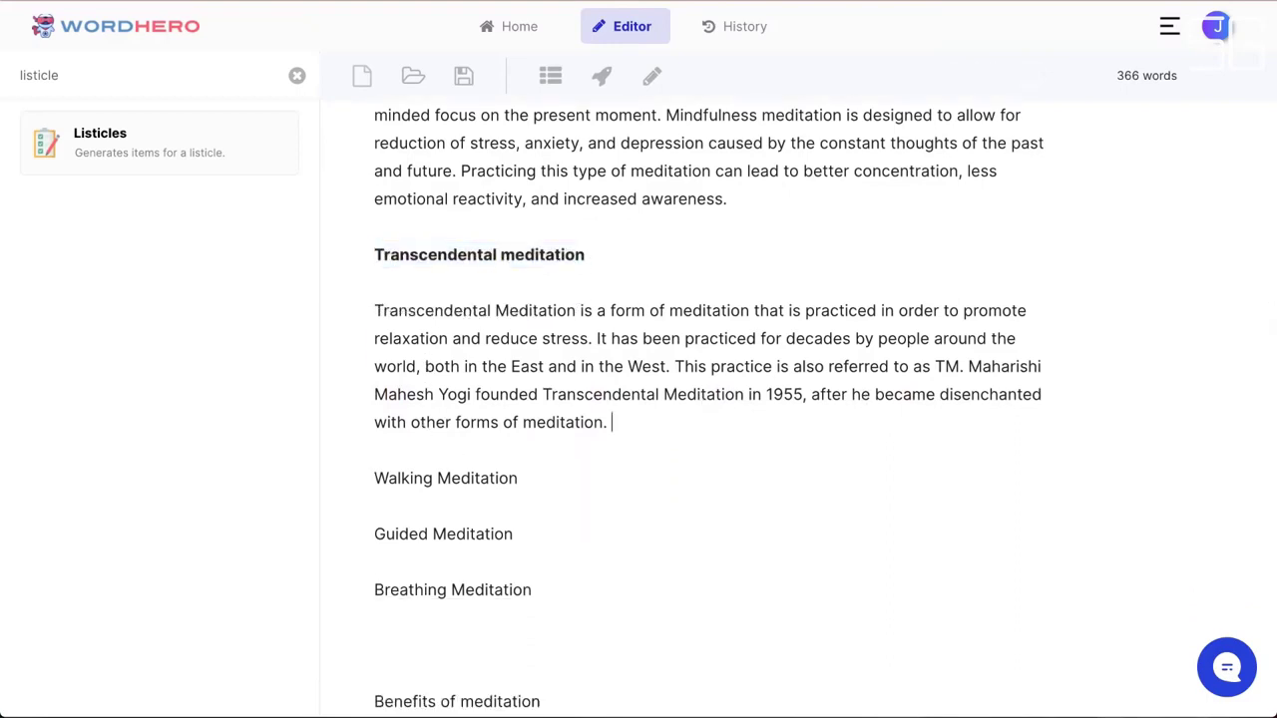
pyautogui.scroll(3, 558, 424)
pyautogui.scroll(-5, 558, 424)
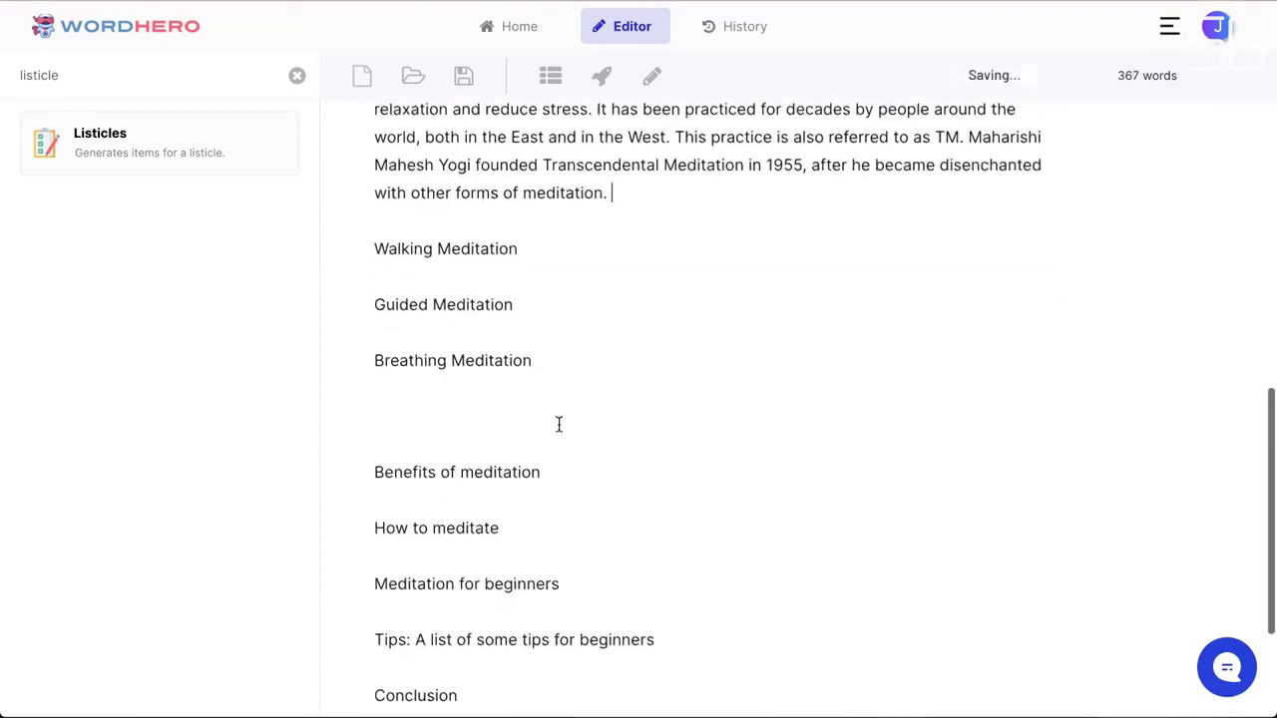
# - Delete the "Guided Meditation" item from the list of meditation types
pyautogui.scroll(2, 558, 424)
pyautogui.doubleClick(439, 333)
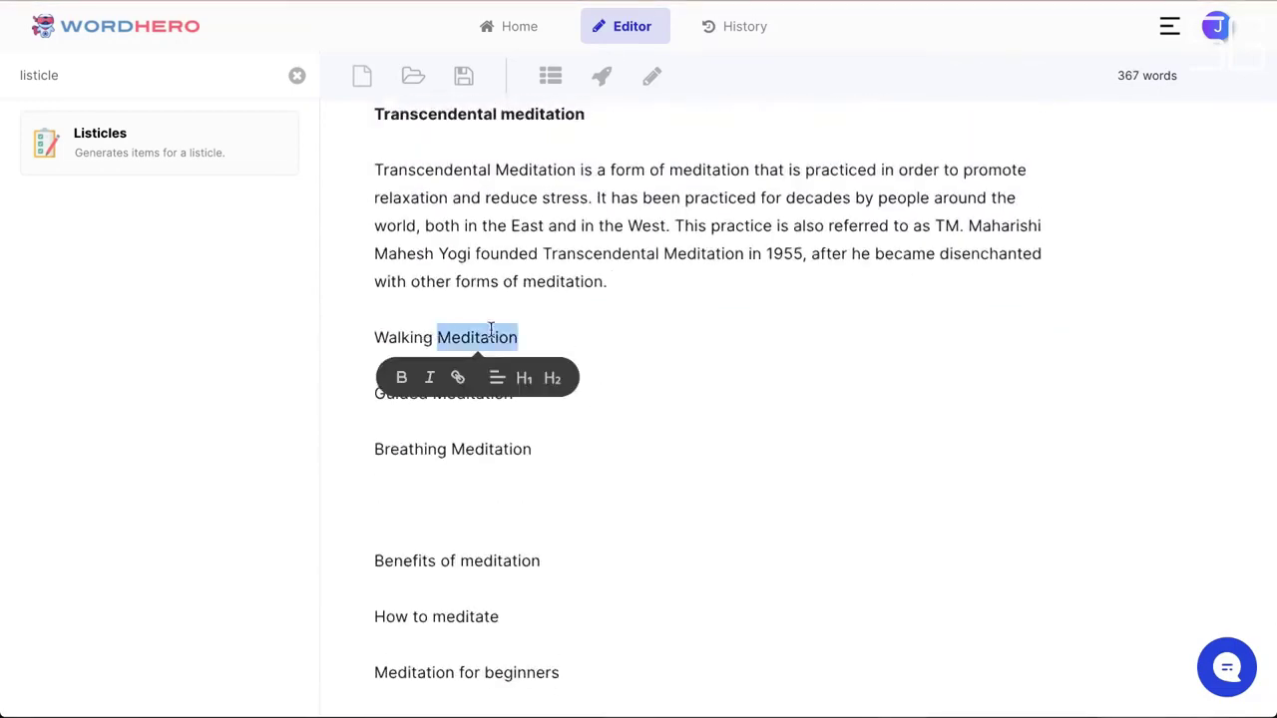
pyautogui.tripleClick(463, 339)
pyautogui.click(463, 379)
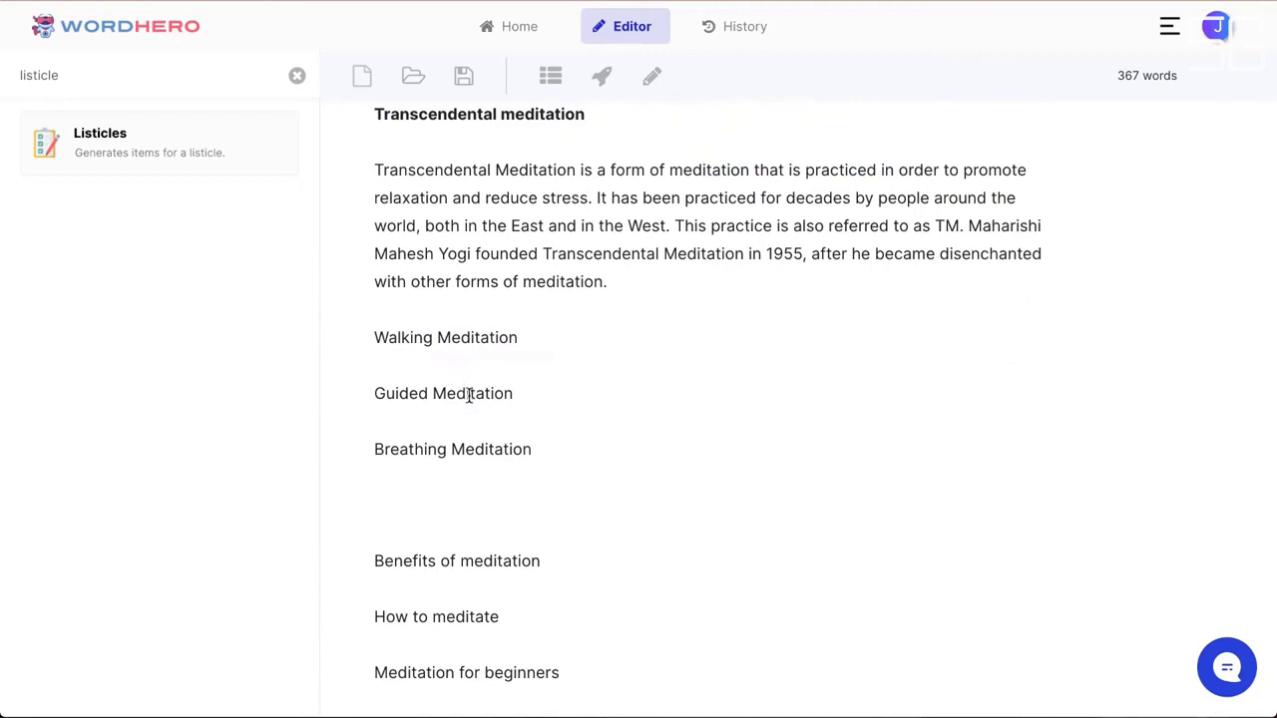
pyautogui.tripleClick(469, 396)
pyautogui.press('BackSpace')
pyautogui.press('BackSpace')
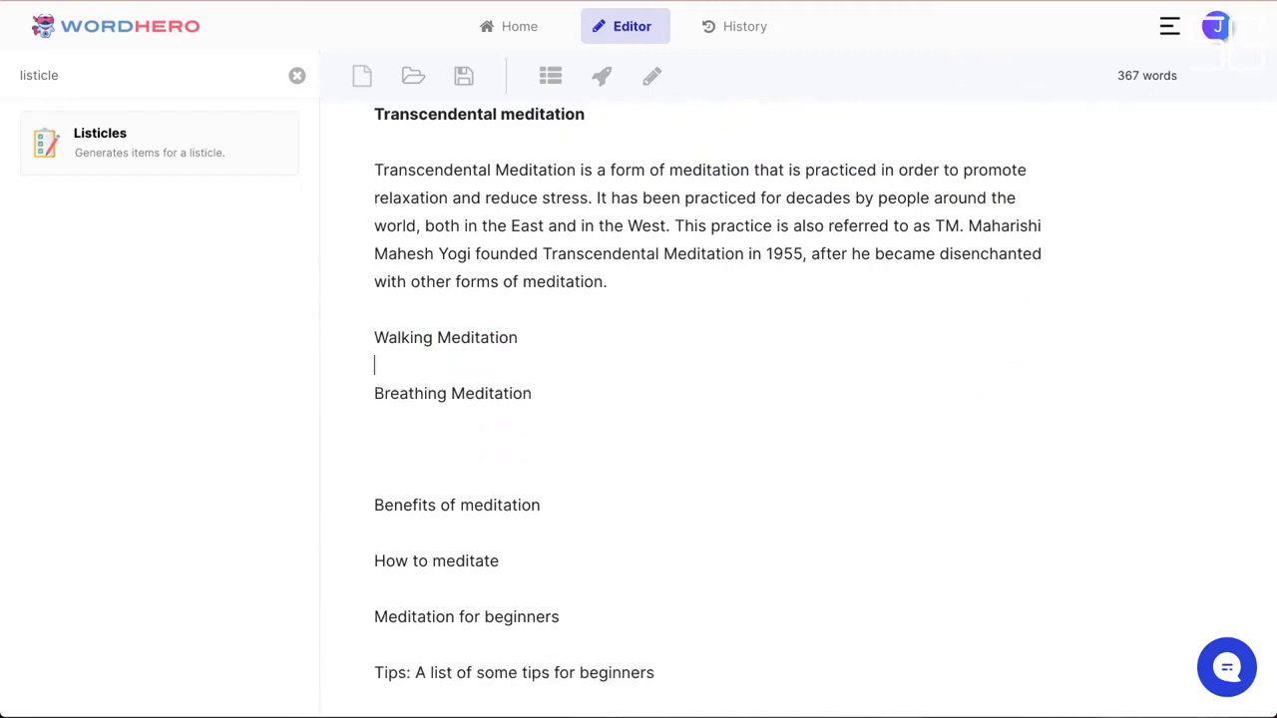
# - Add an empty line below "Walking Meditation" and have the AI write text from that line
pyautogui.tripleClick(374, 337)
pyautogui.click(399, 365)
pyautogui.press('Return')
pyautogui.tripleClick(374, 337)
pyautogui.click(601, 80)
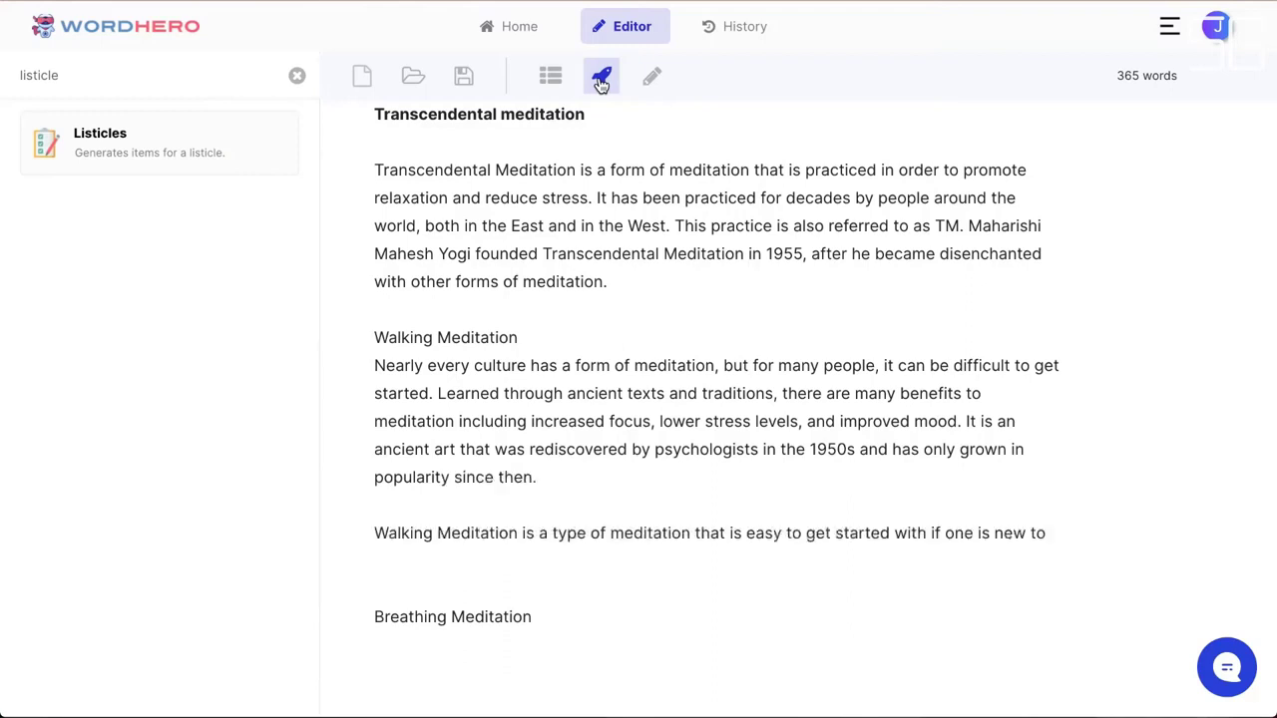
# - Move the paragraph starting "Nearly every culture" from Walking Meditation to the end of the article's introduction and remove the extra empty line
pyautogui.tripleClick(506, 390)
pyautogui.hotkey('ctrl', 'c')
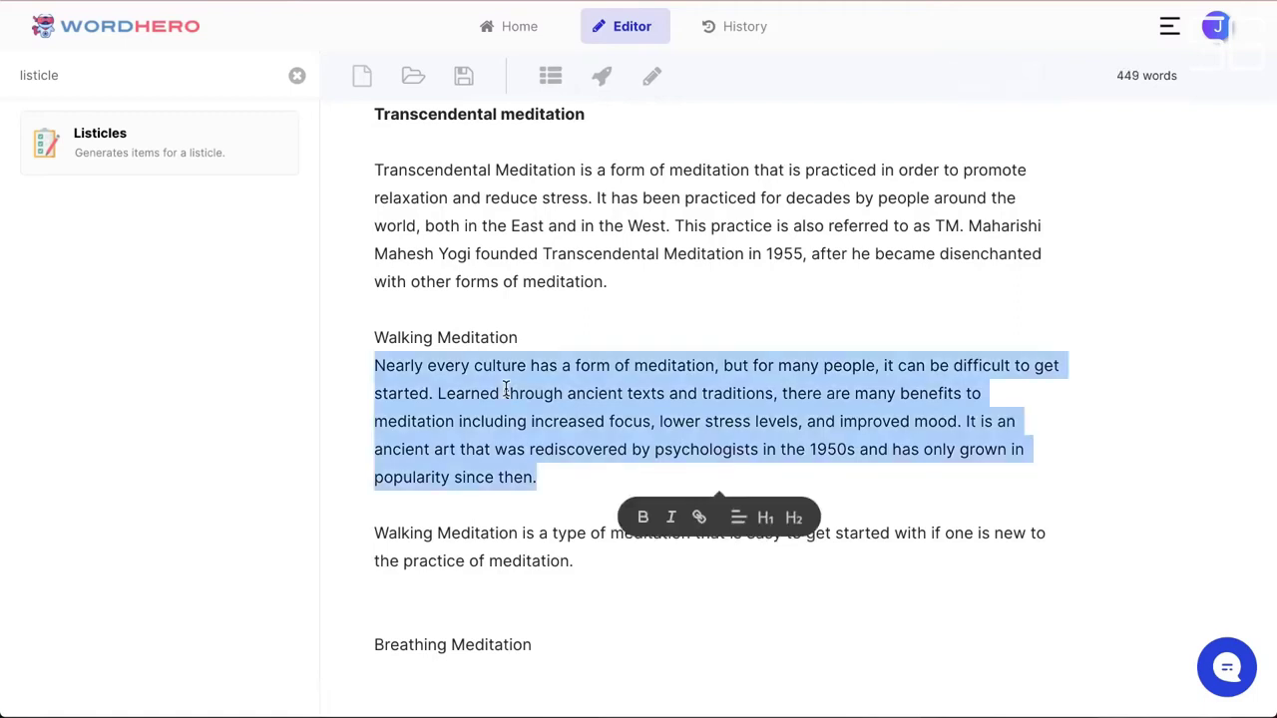
pyautogui.press('BackSpace')
pyautogui.scroll(15, 506, 388)
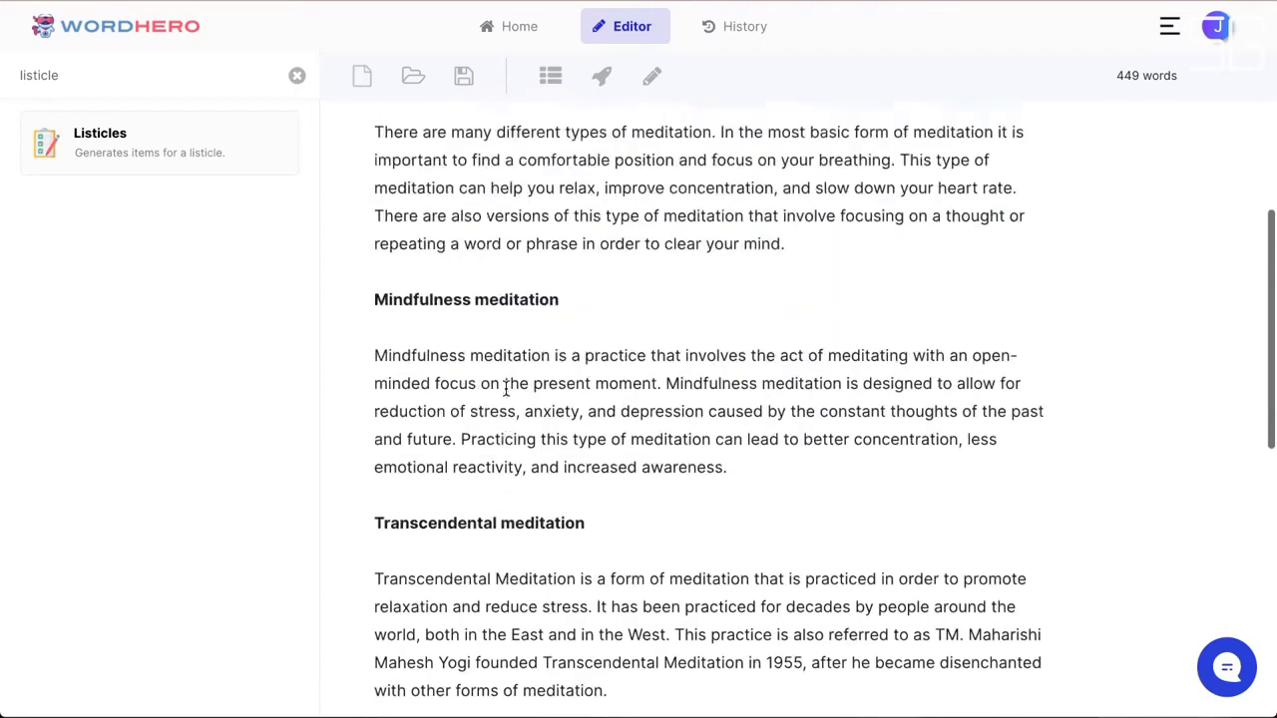
pyautogui.scroll(1, 506, 388)
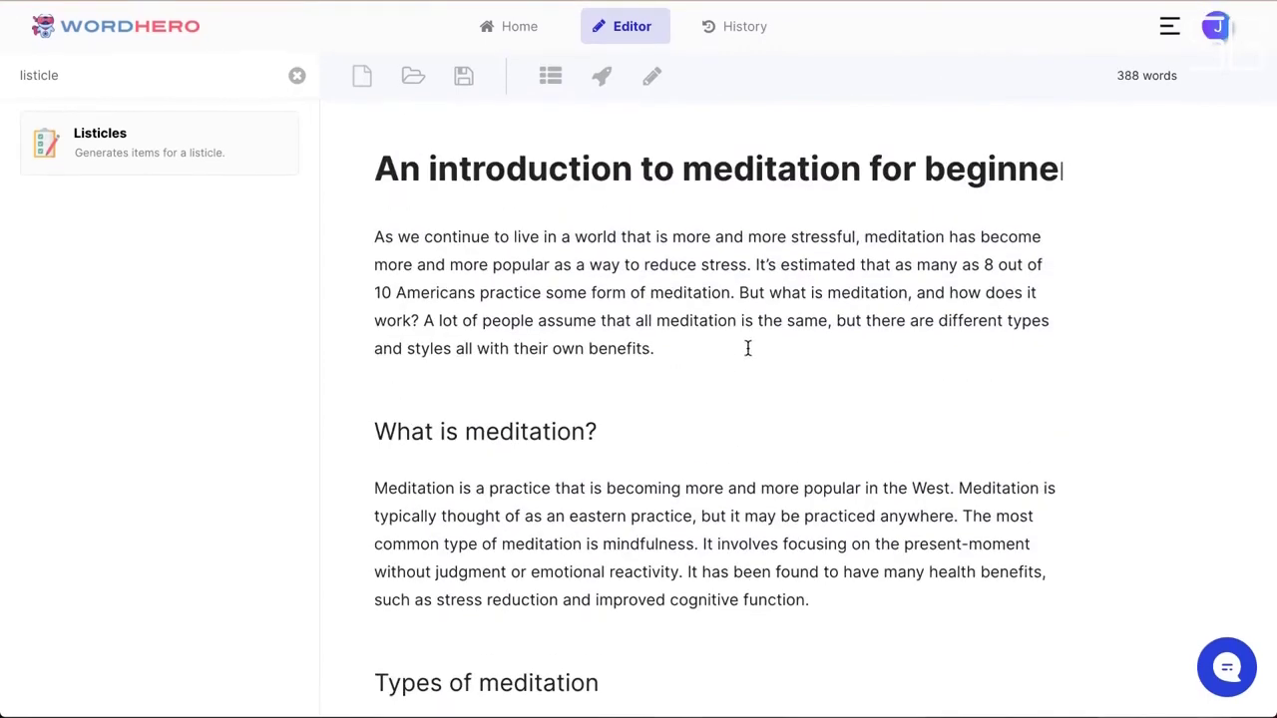
pyautogui.hotkey('ctrl', 'v')
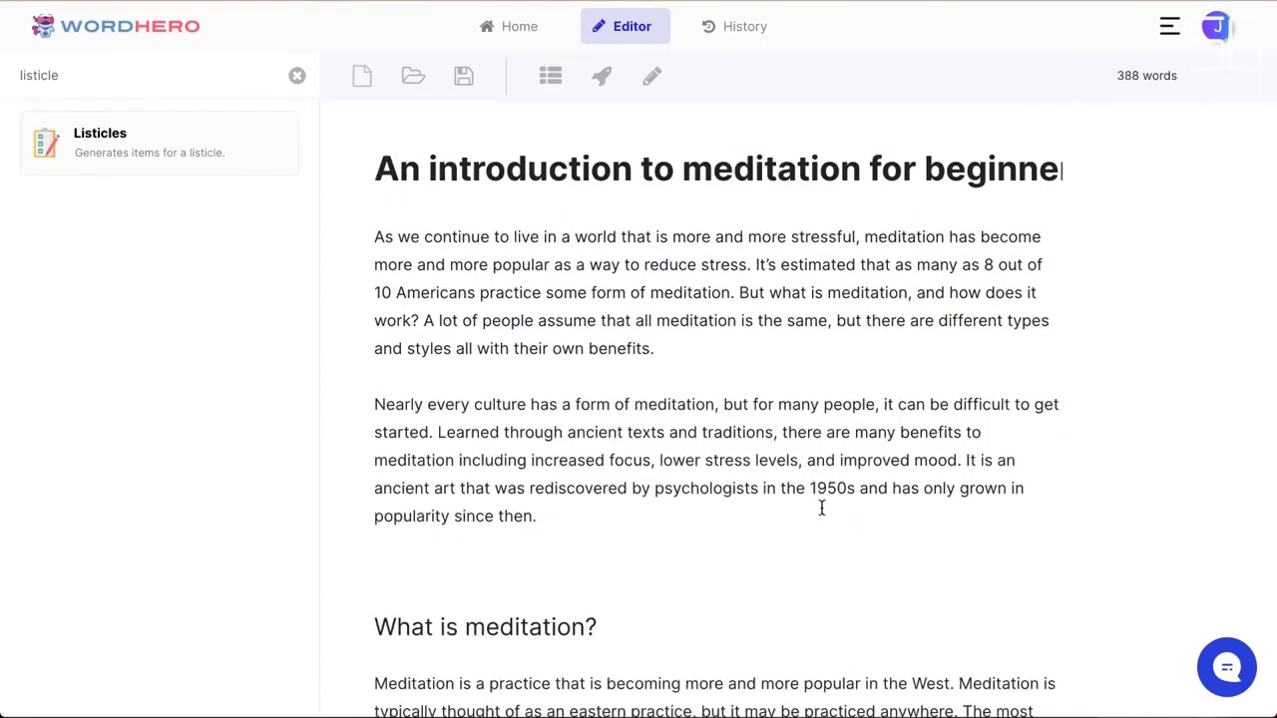
pyautogui.press('BackSpace')
pyautogui.scroll(-1, 761, 554)
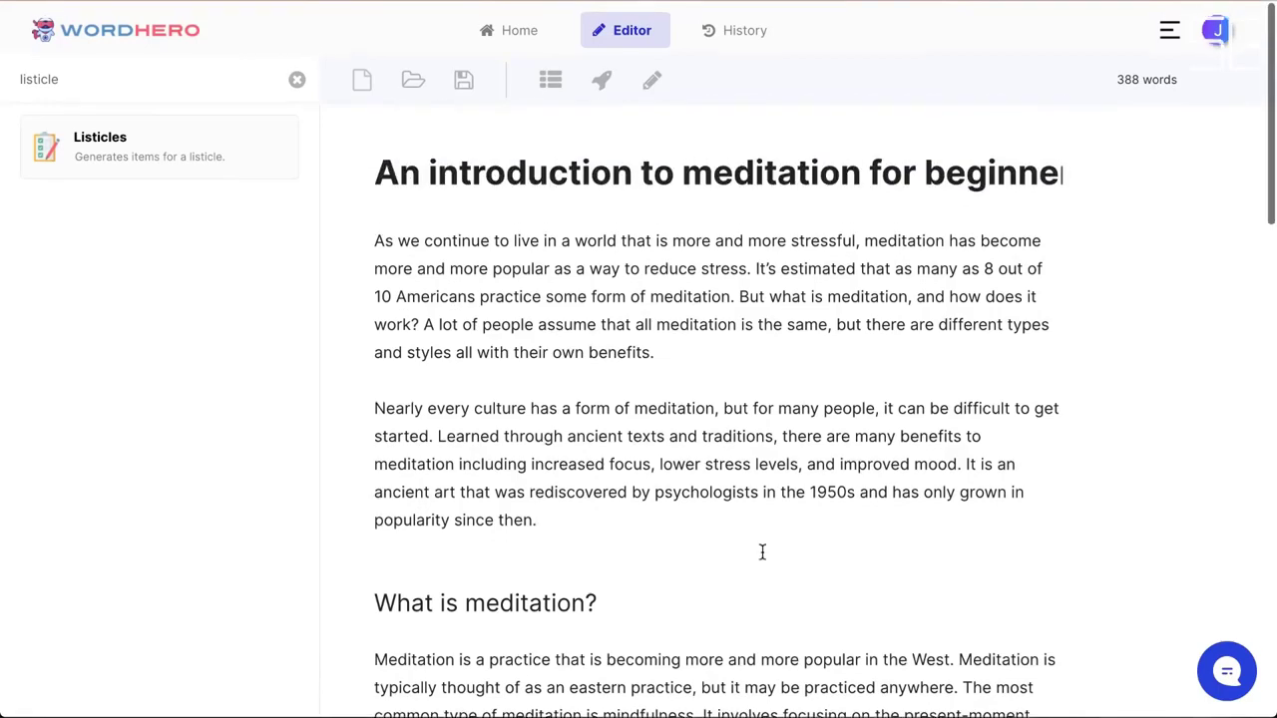
pyautogui.scroll(-3, 763, 556)
pyautogui.scroll(3, 763, 557)
# - Make the "Walking Meditation" line bold and place the cursor in the paragraph below it
pyautogui.scroll(-10, 763, 556)
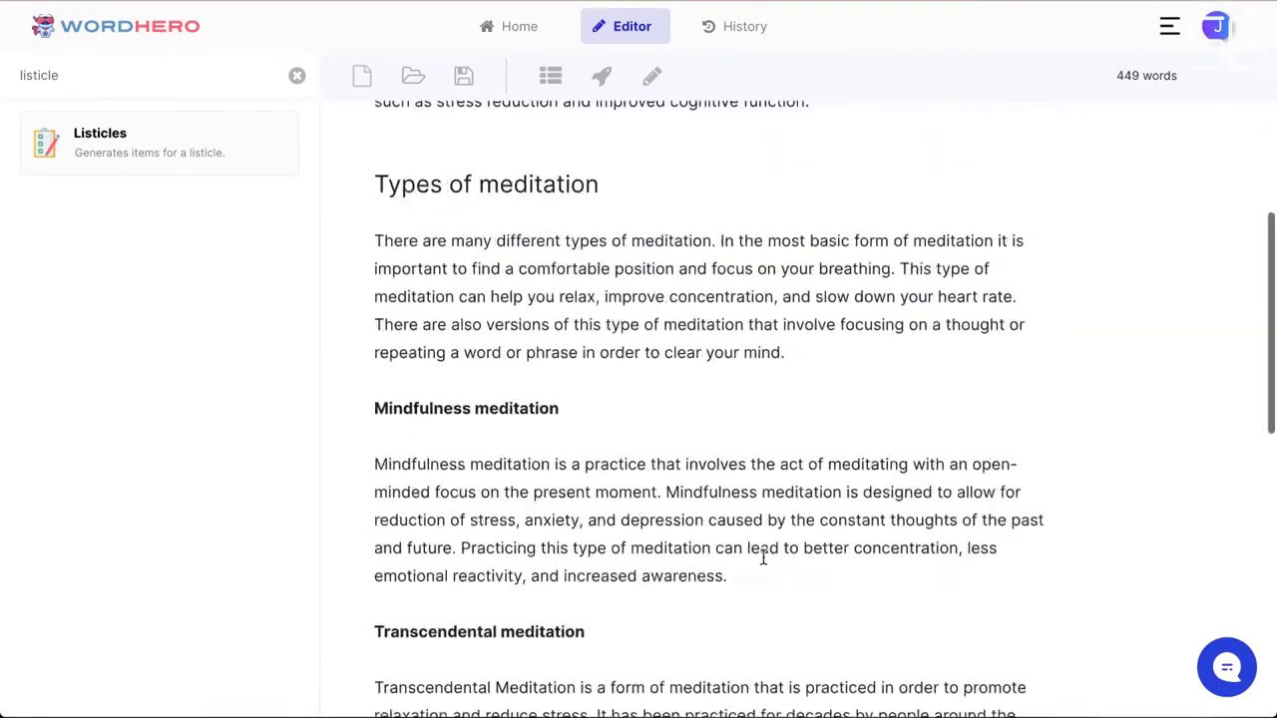
pyautogui.scroll(2, 478, 349)
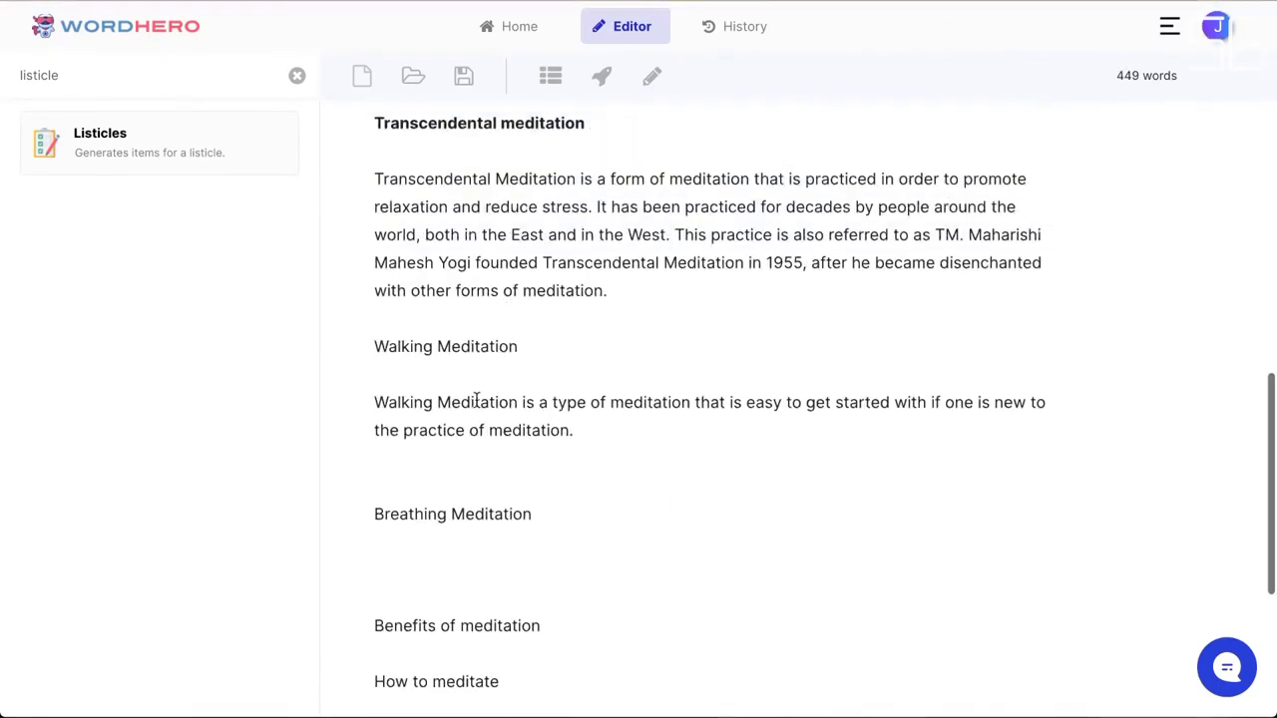
pyautogui.click(462, 404)
pyautogui.tripleClick(465, 345)
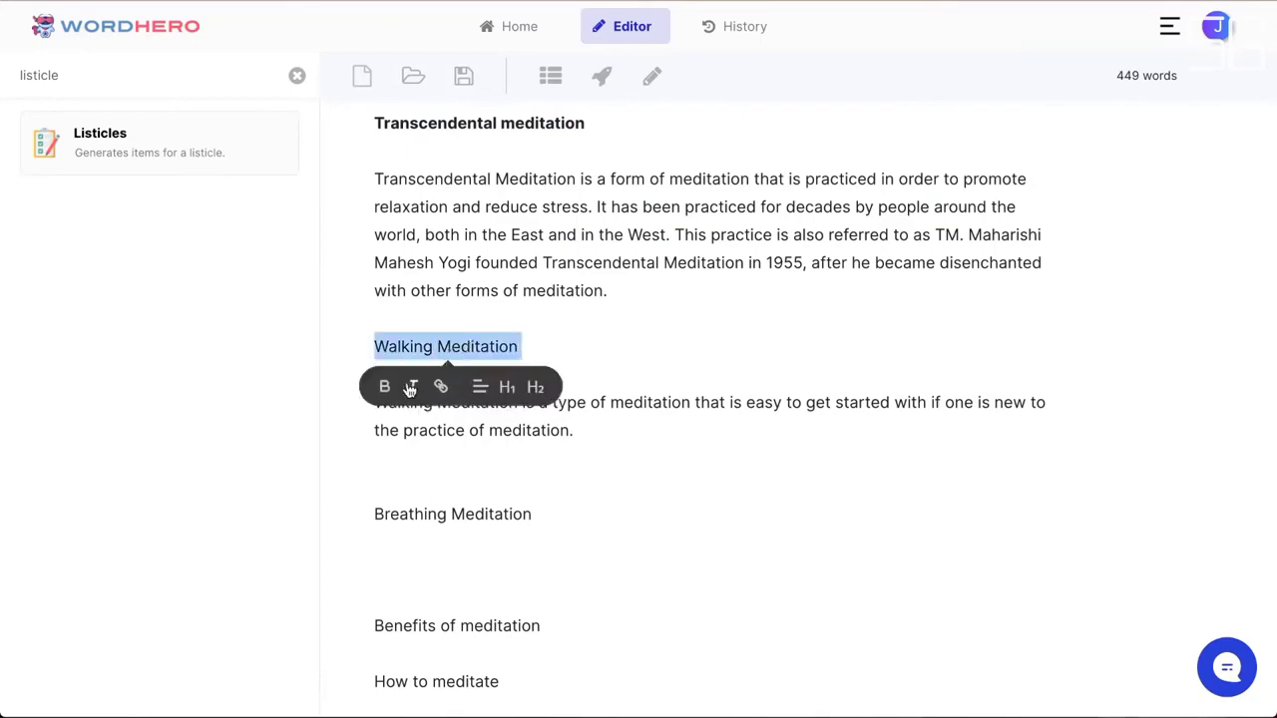
pyautogui.click(384, 386)
pyautogui.scroll(2, 641, 319)
pyautogui.scroll(-3, 678, 339)
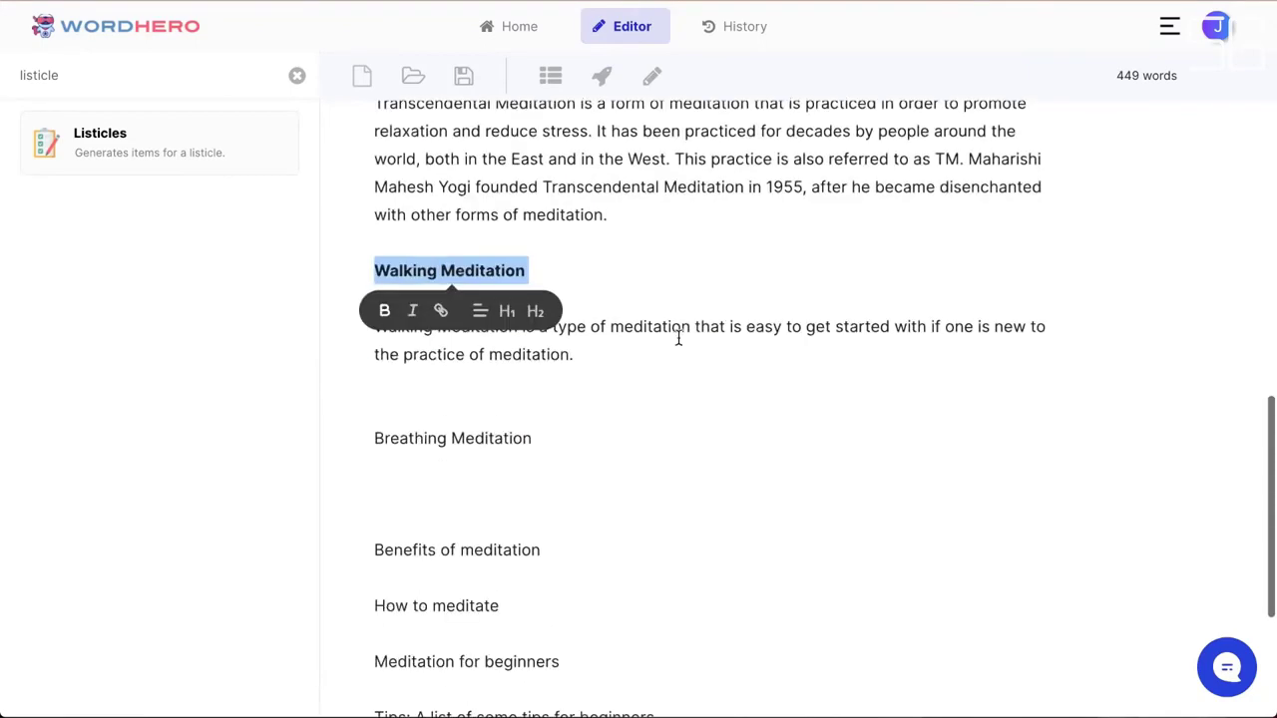
pyautogui.click(680, 335)
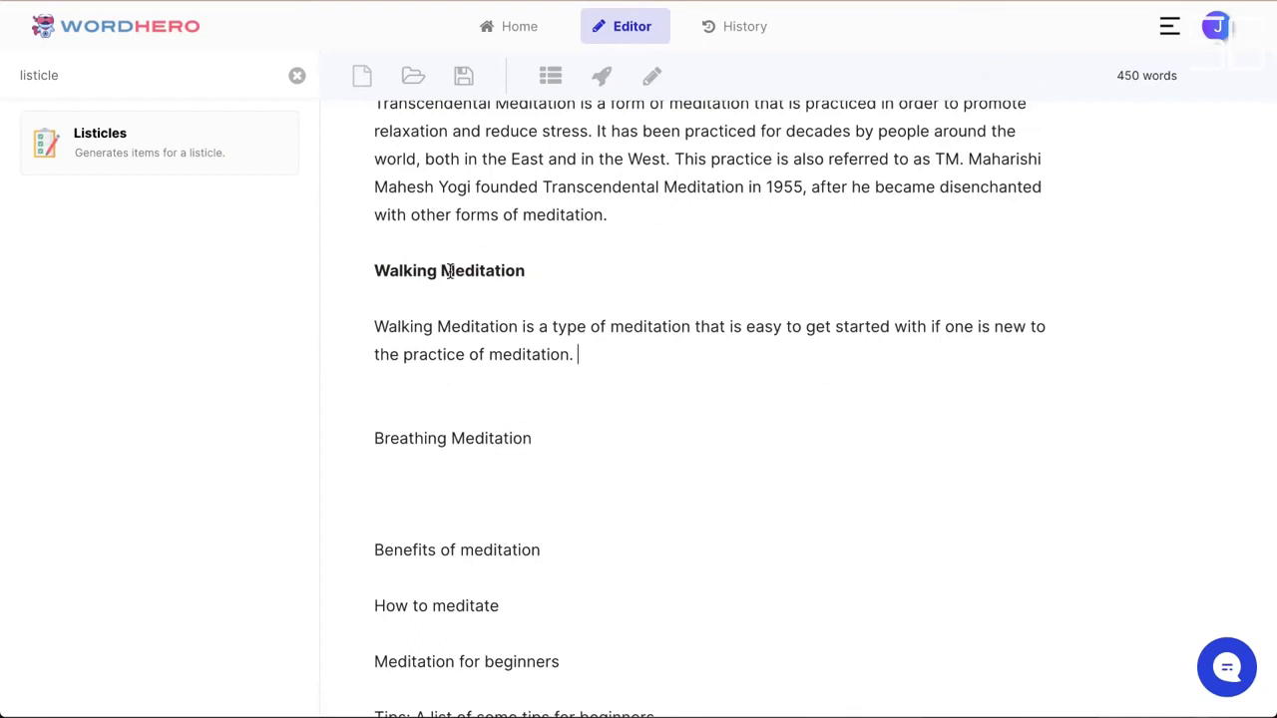
# - Have the AI continue the Walking Meditation paragraph and remove the extra empty line above "Breathing Meditation"
pyautogui.click(652, 80)
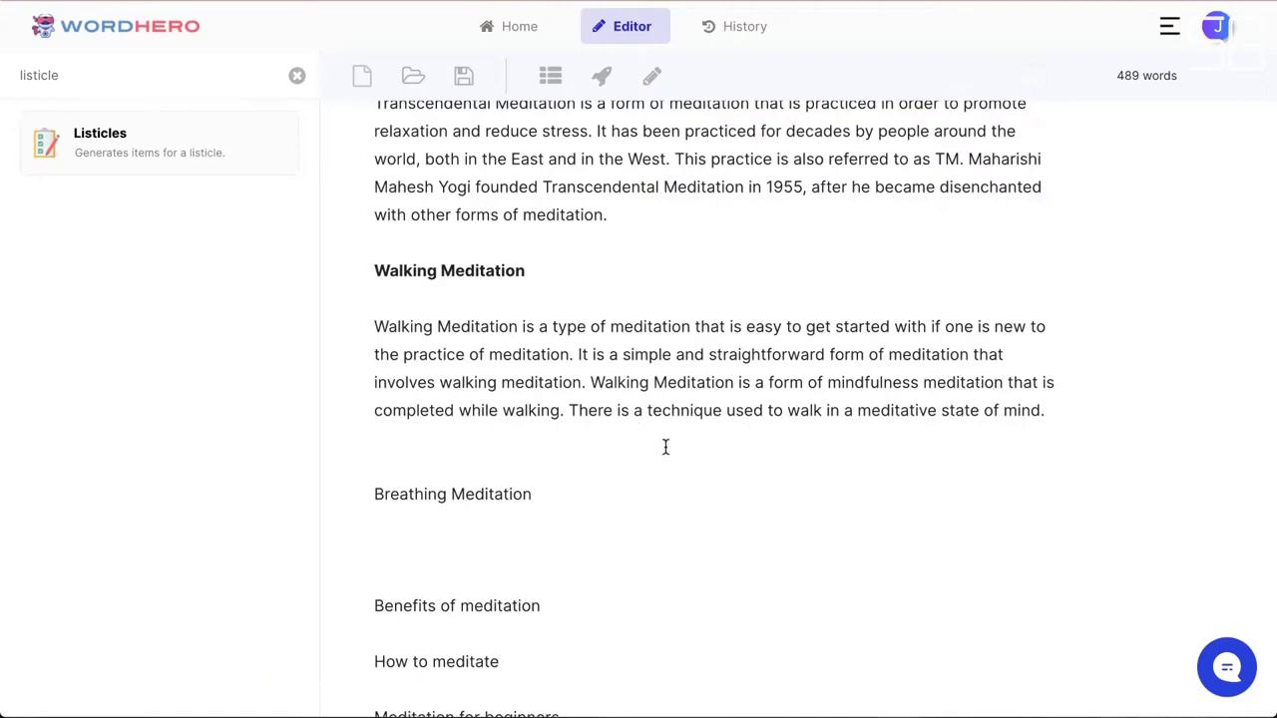
pyautogui.press('BackSpace')
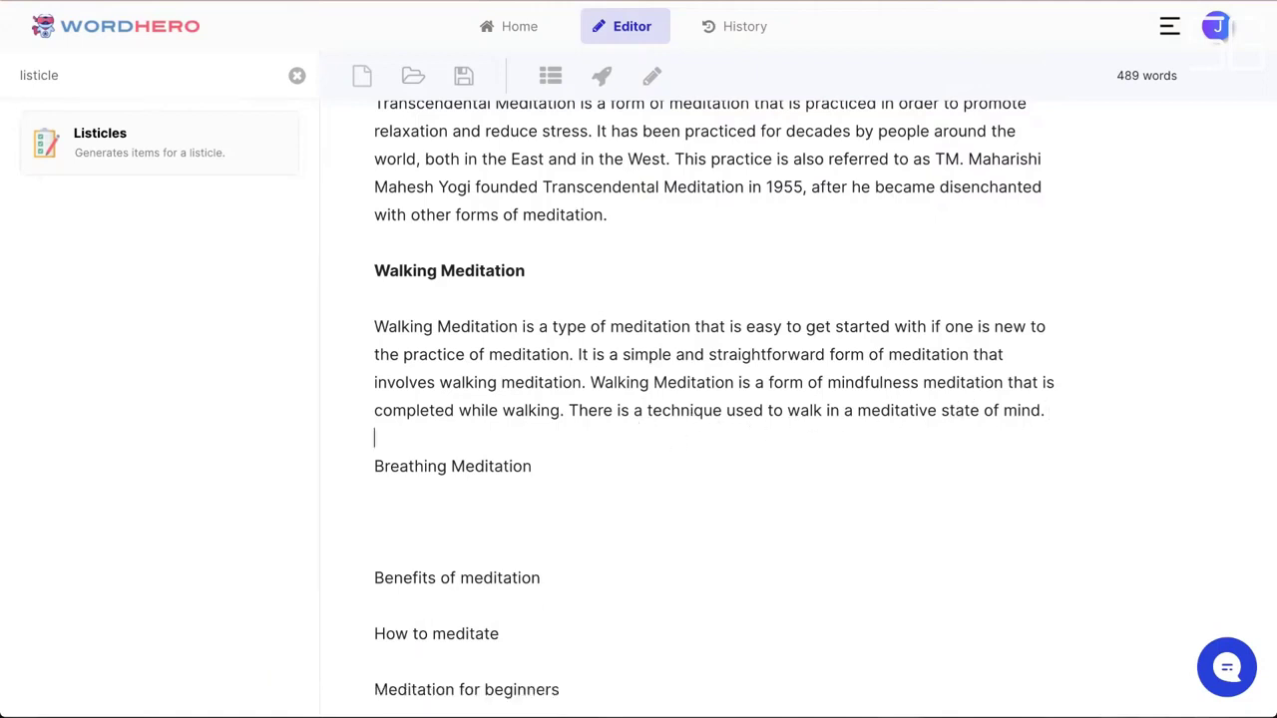
# - Have the AI write text from the "Breathing Meditation" line
pyautogui.scroll(-2, 456, 370)
pyautogui.tripleClick(483, 371)
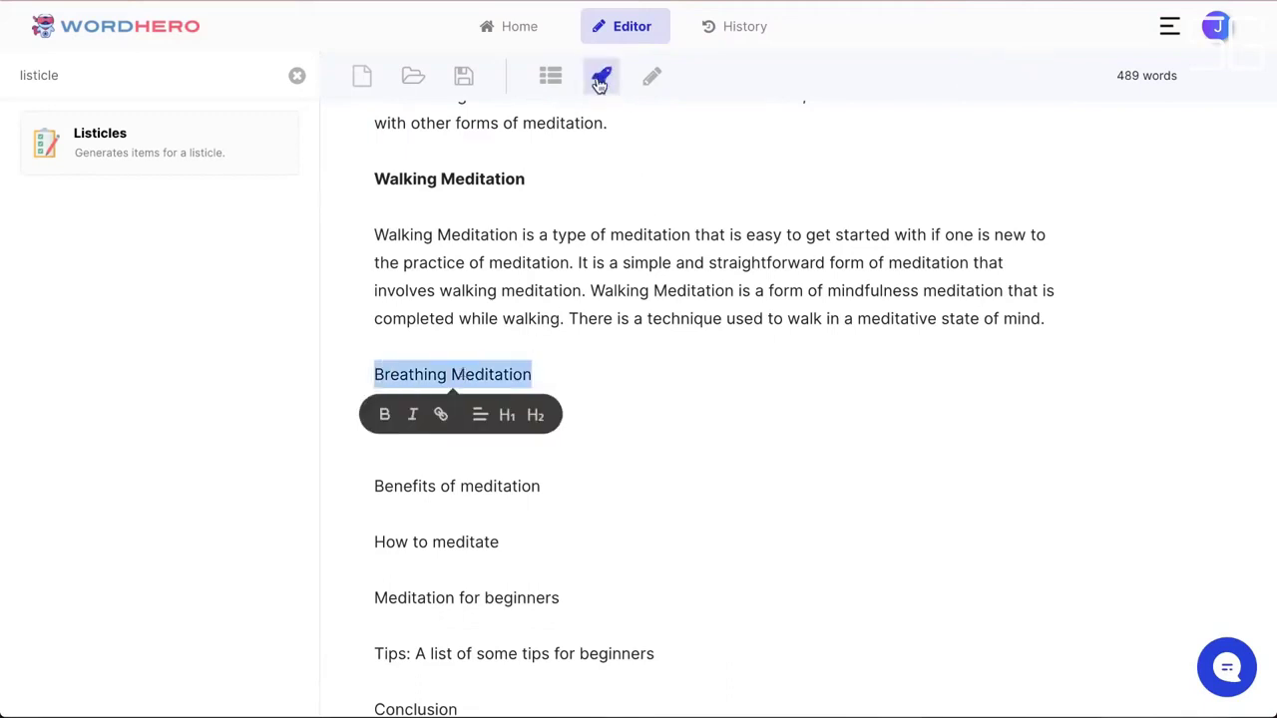
pyautogui.click(599, 84)
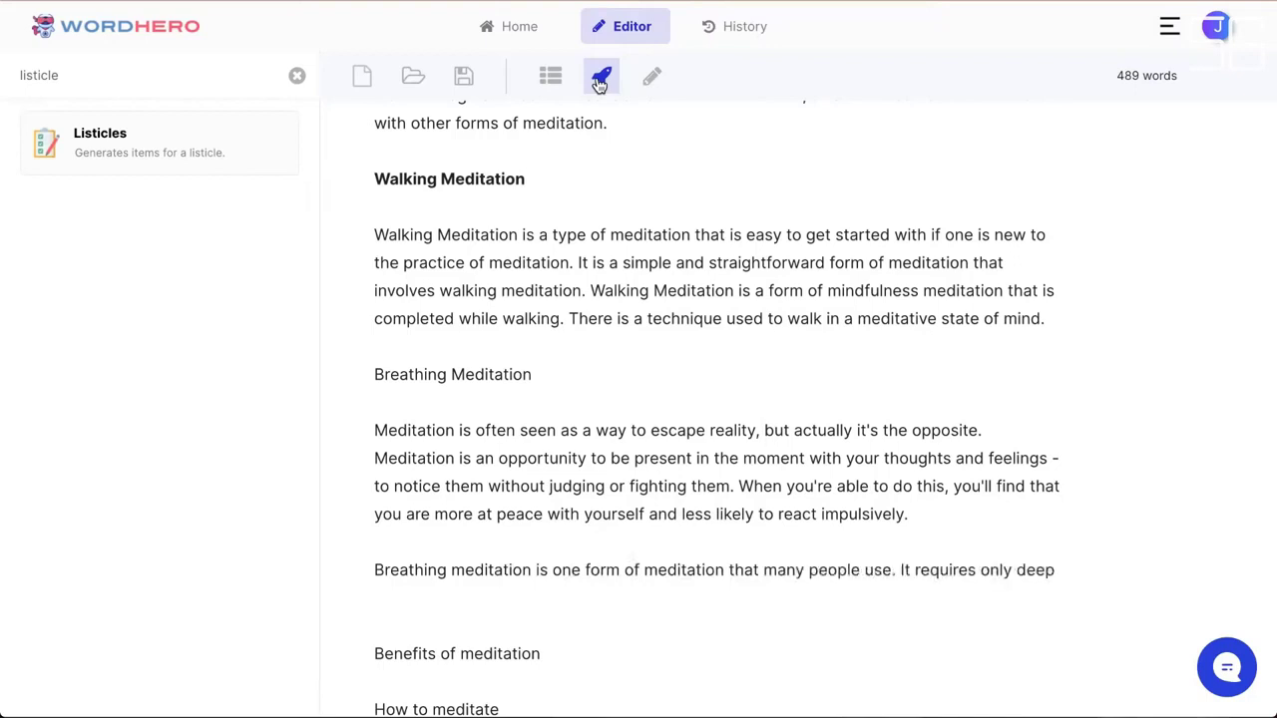
# - Move the paragraph starting "Meditation is often seen" from Breathing Meditation to the end of the "What is meditation?" section, without an extra empty line
pyautogui.tripleClick(595, 451)
pyautogui.hotkey('ctrl', 'c')
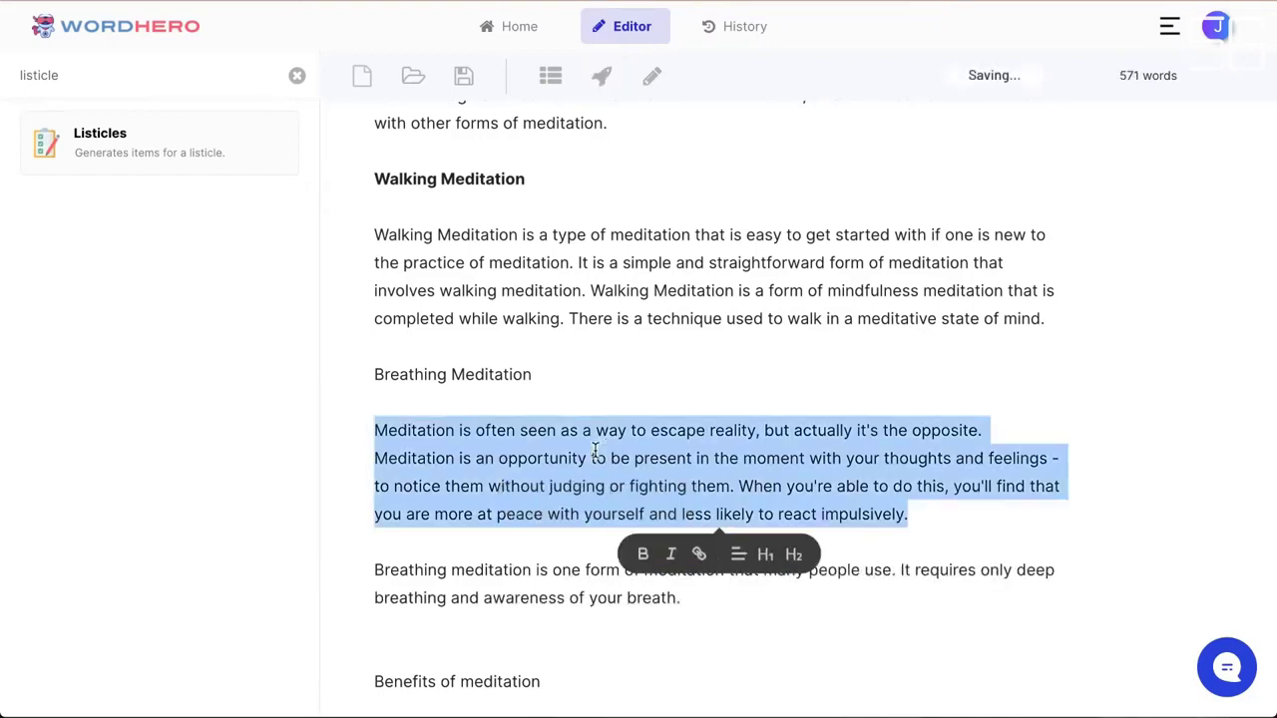
pyautogui.press('BackSpace')
pyautogui.scroll(10, 669, 444)
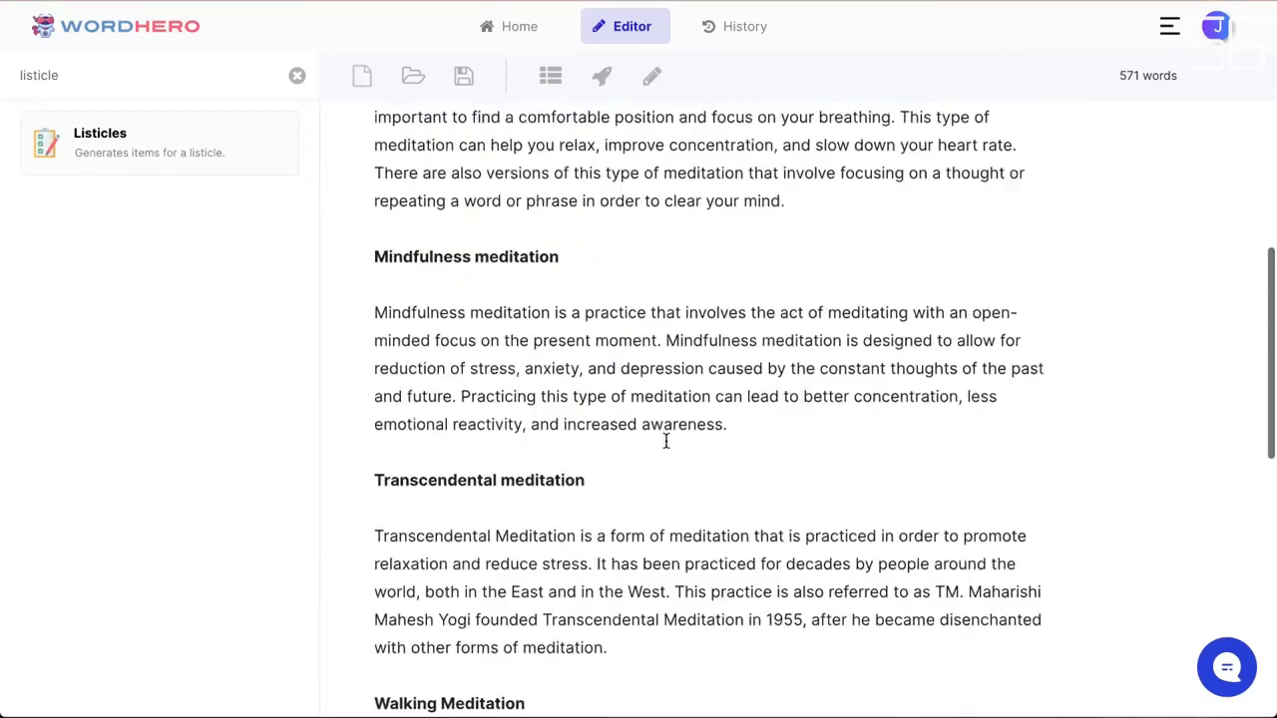
pyautogui.scroll(1, 665, 441)
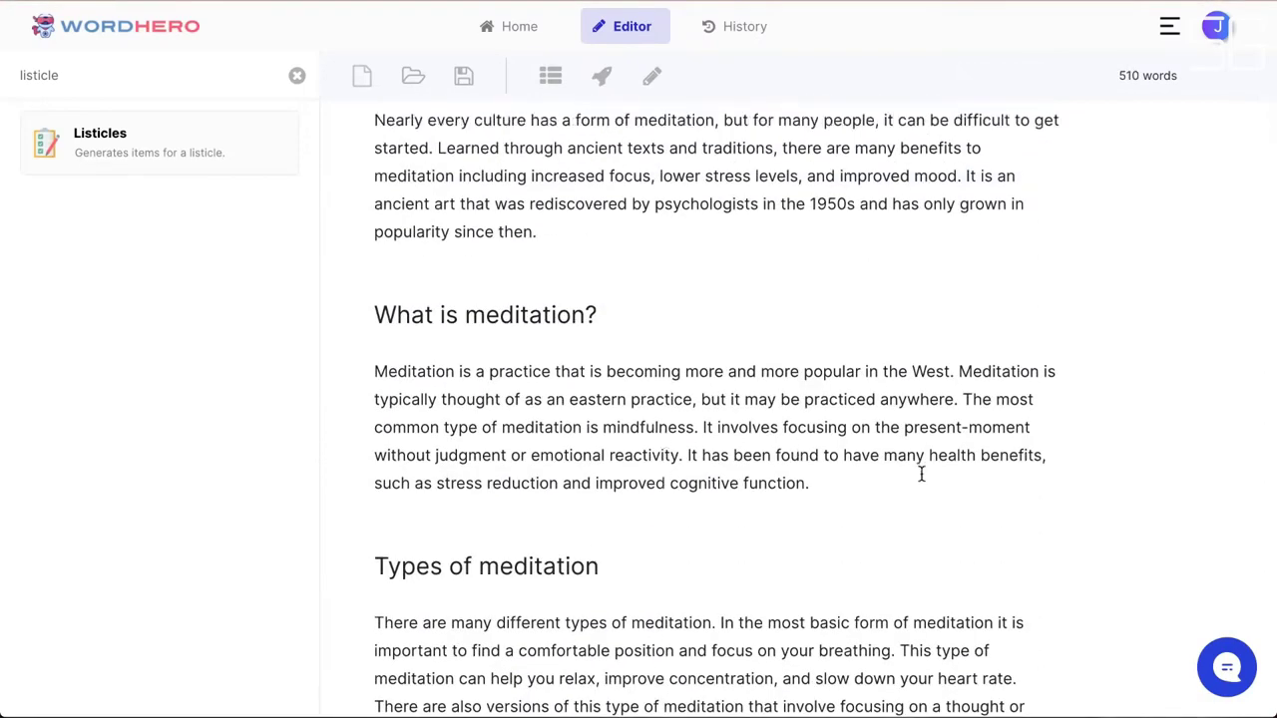
pyautogui.press('Return')
pyautogui.hotkey('ctrl', 'v')
pyautogui.scroll(-3, 812, 516)
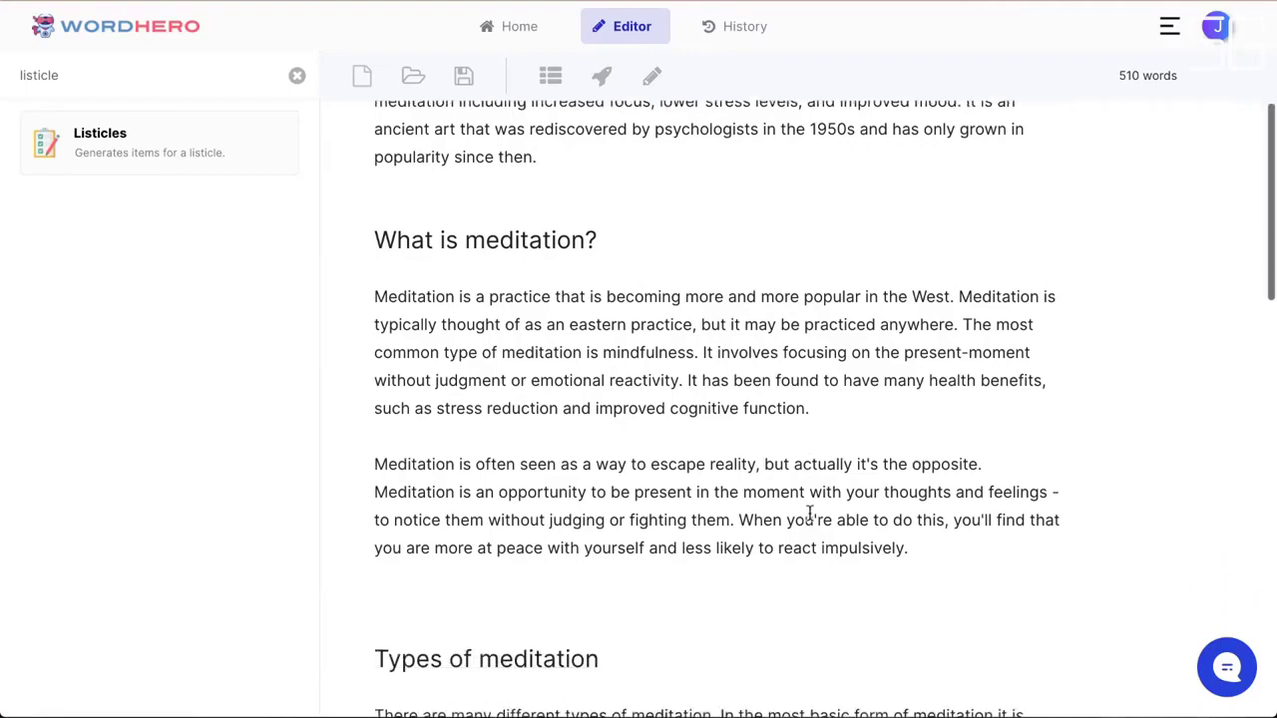
pyautogui.press('BackSpace')
# - Remove the extra empty line between "Breathing Meditation" and its paragraph
pyautogui.scroll(-10, 752, 505)
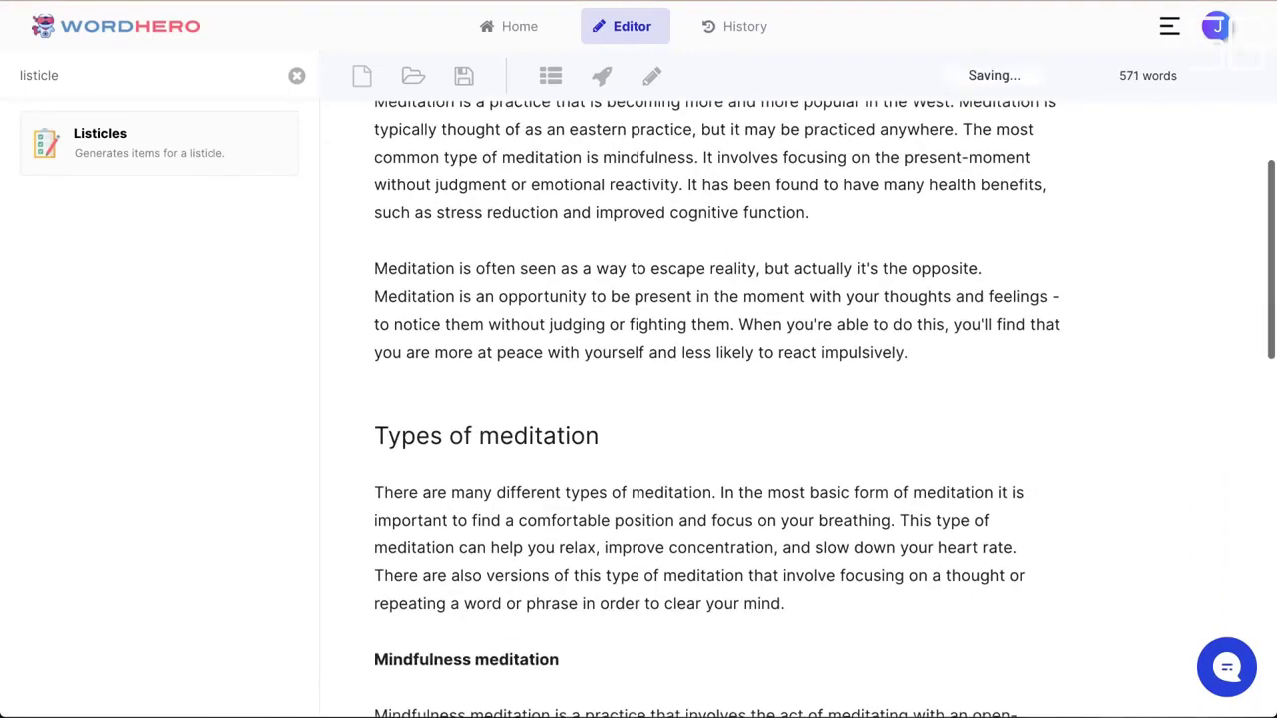
pyautogui.scroll(-5, 649, 448)
pyautogui.scroll(2, 649, 448)
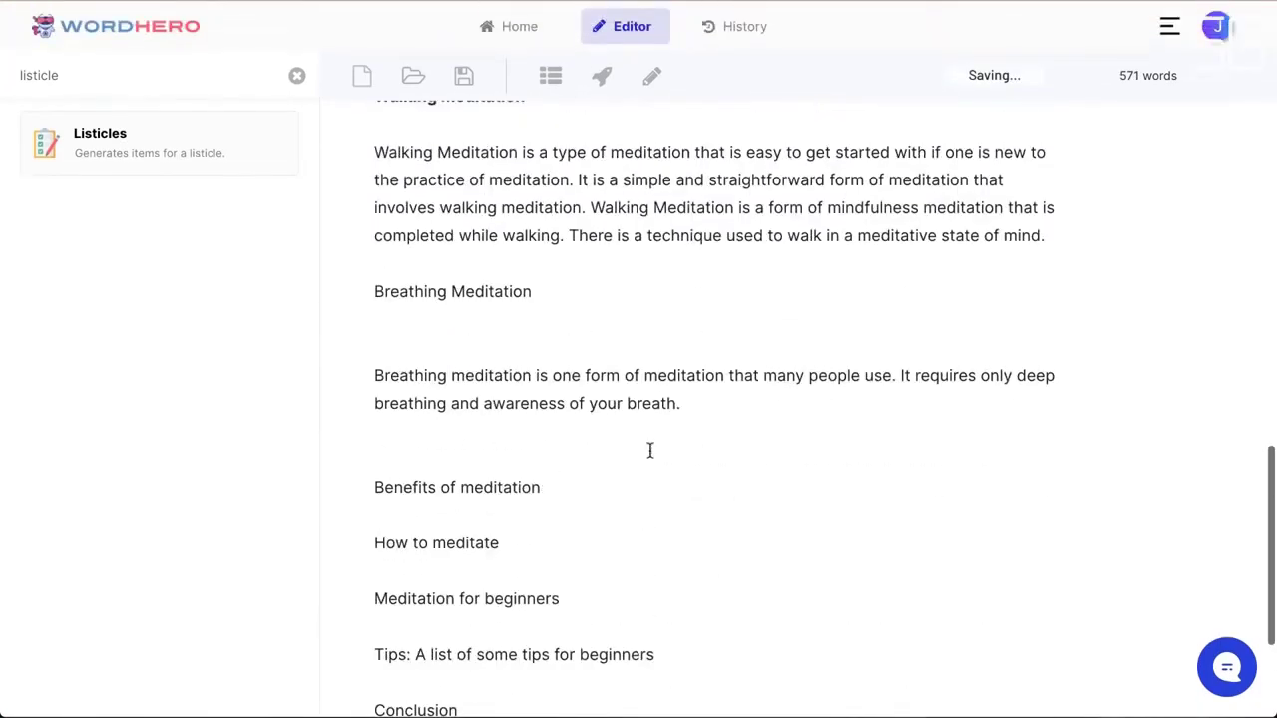
pyautogui.click(548, 351)
pyautogui.press('BackSpace')
pyautogui.press('BackSpace')
pyautogui.press('Return')
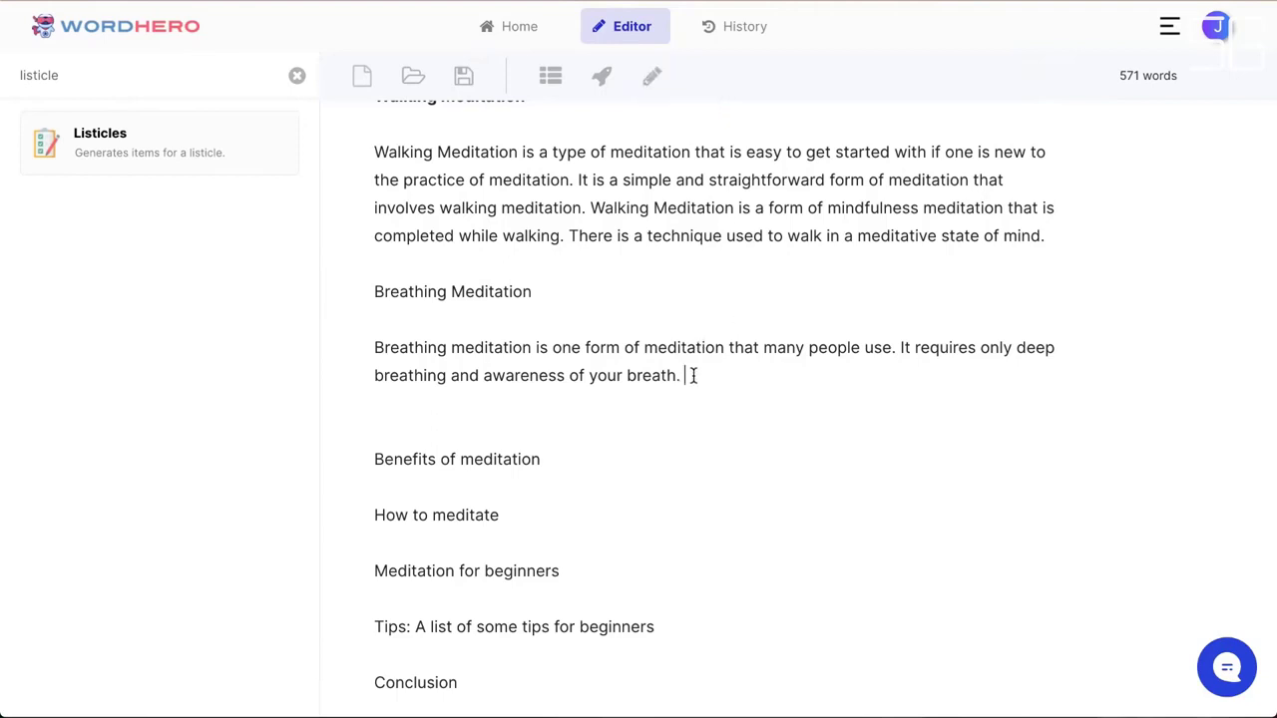
# - Have the AI continue the Breathing Meditation paragraph and delete its generated sentence starting "However"
pyautogui.click(652, 76)
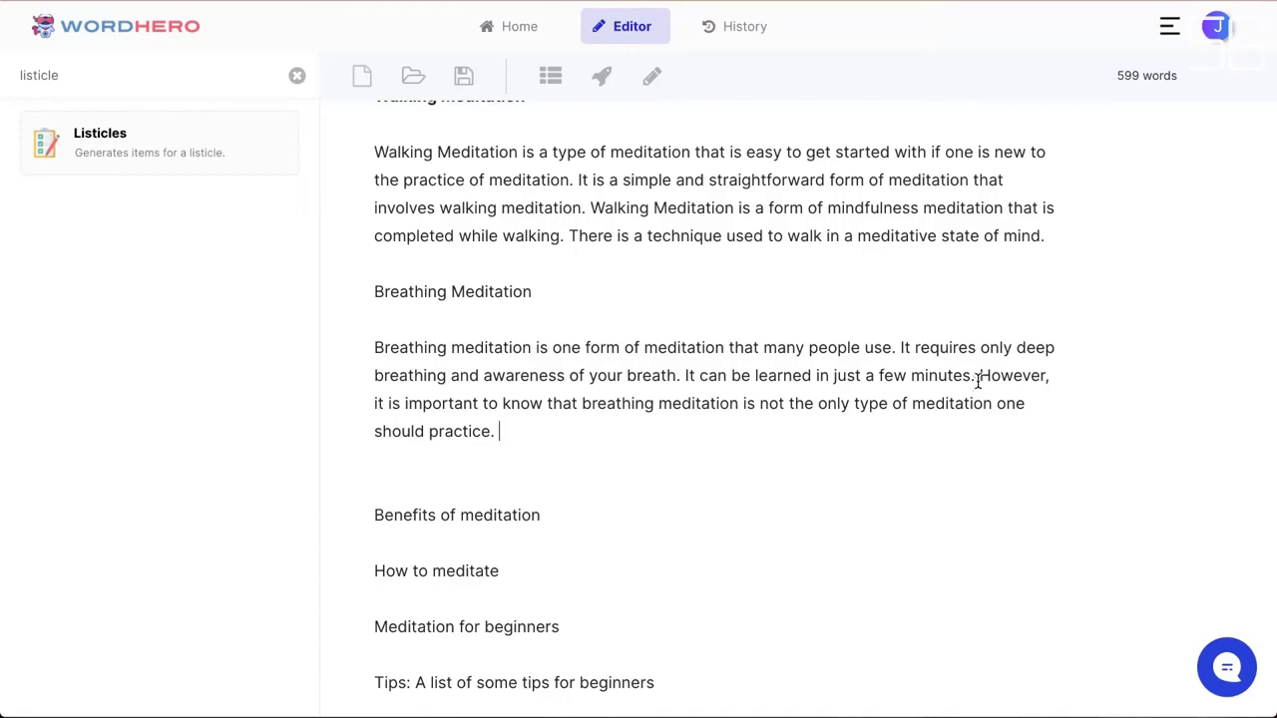
pyautogui.moveTo(977, 375); pyautogui.dragTo(989, 421)
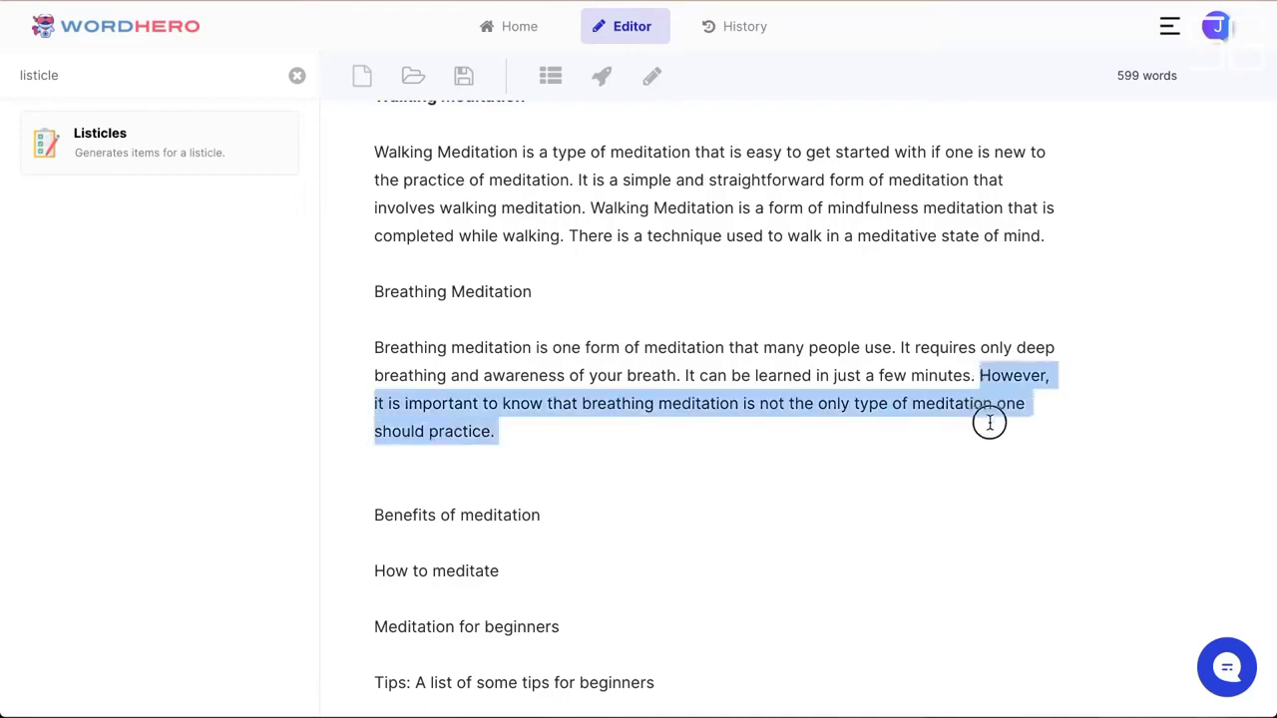
pyautogui.press('BackSpace')
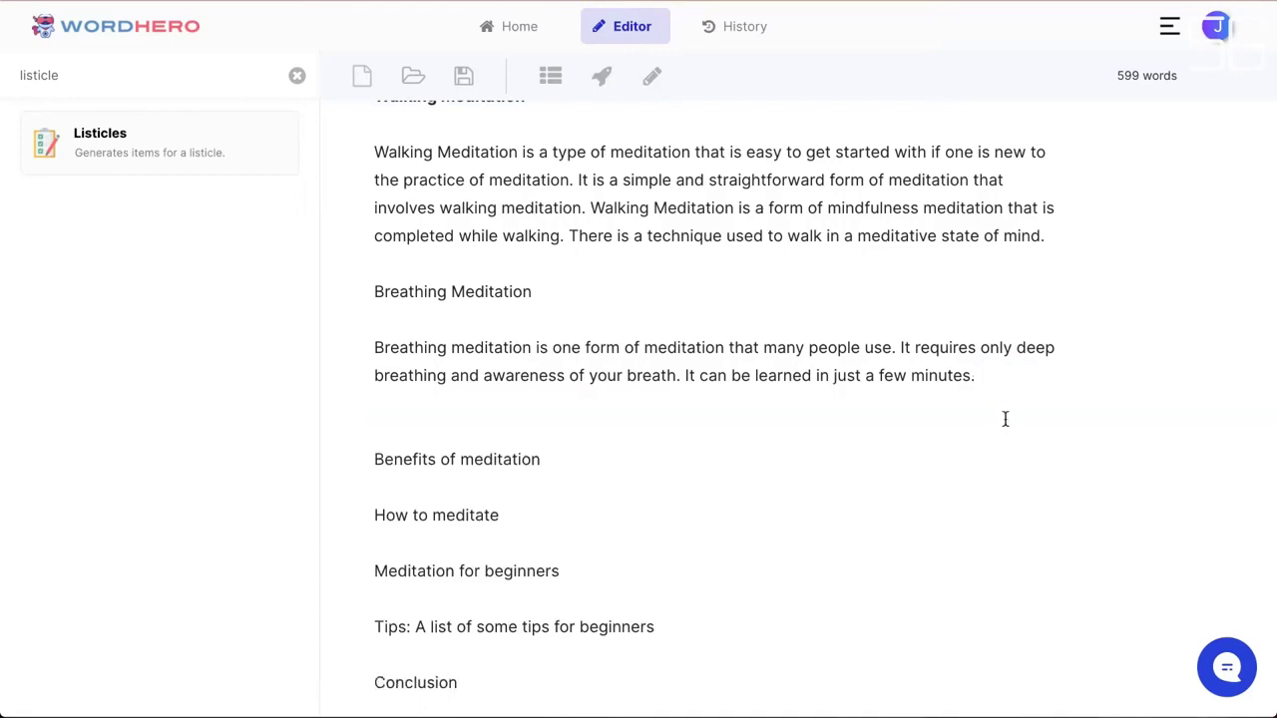
# - Have the AI extend the Breathing Meditation paragraph again and delete the generated Mindfulness Meditation heading and paragraph below it
pyautogui.click(653, 77)
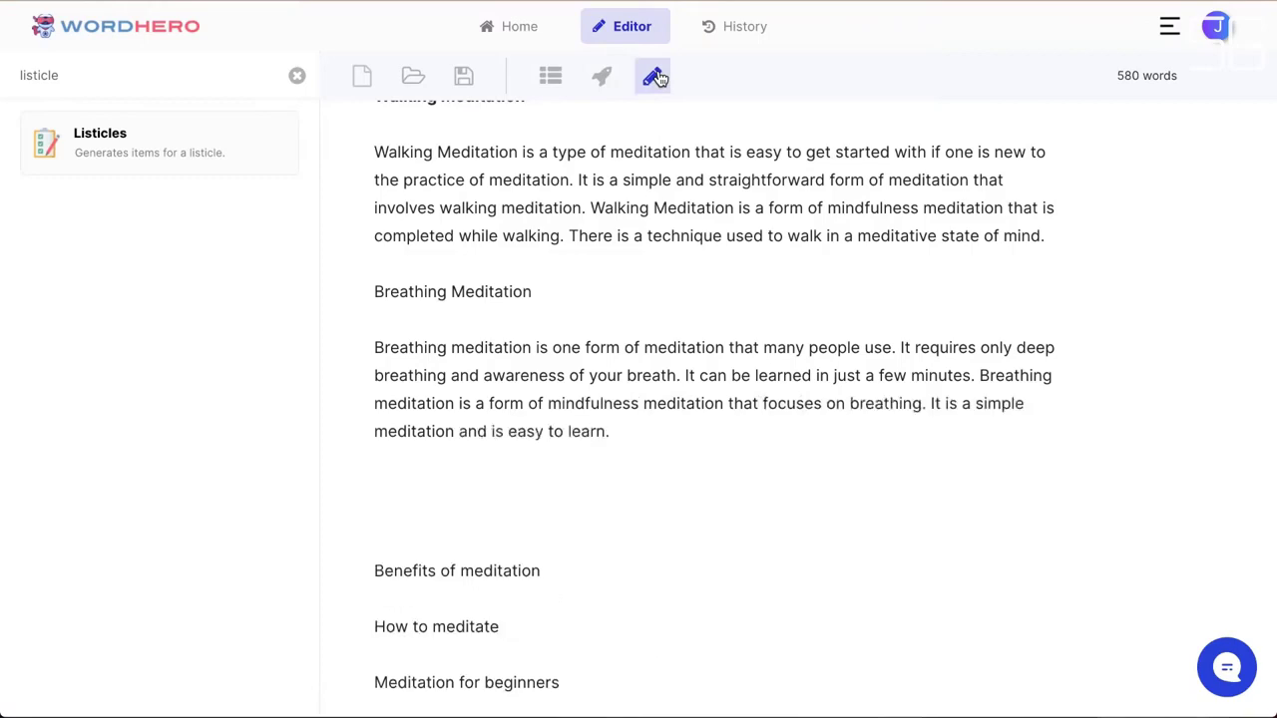
pyautogui.scroll(6, 907, 297)
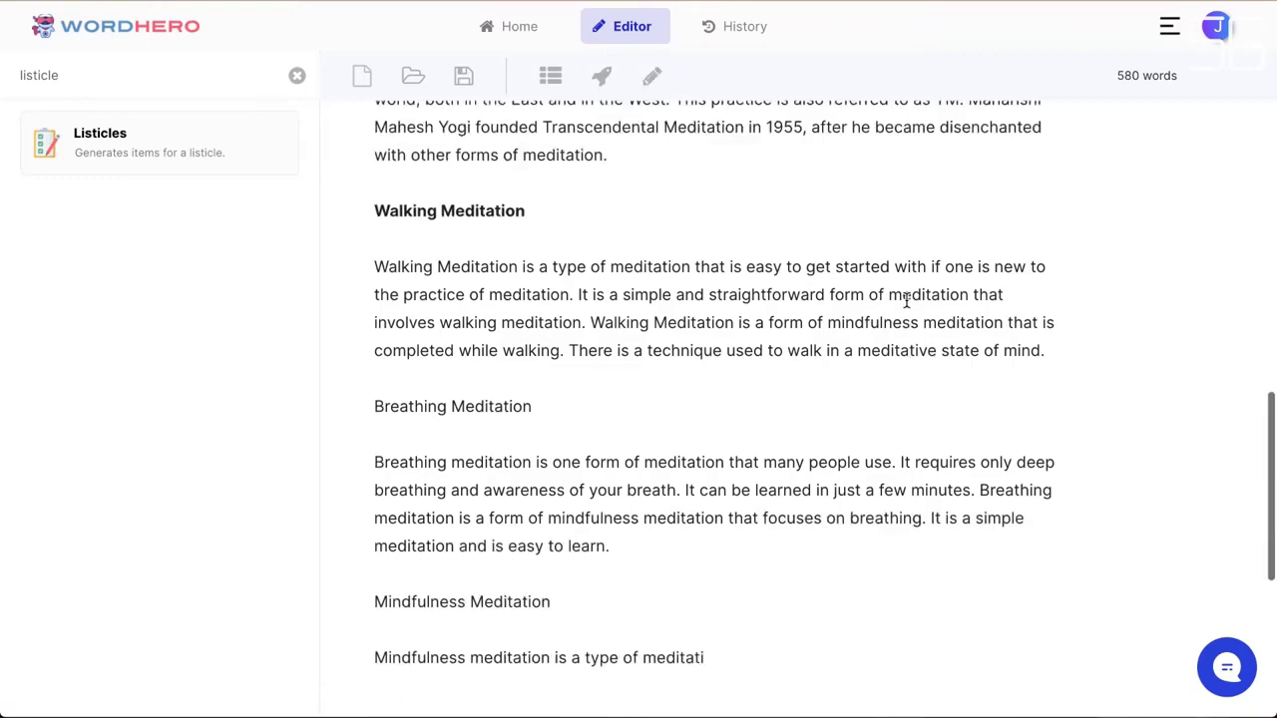
pyautogui.scroll(-3, 905, 300)
pyautogui.scroll(-3, 905, 300)
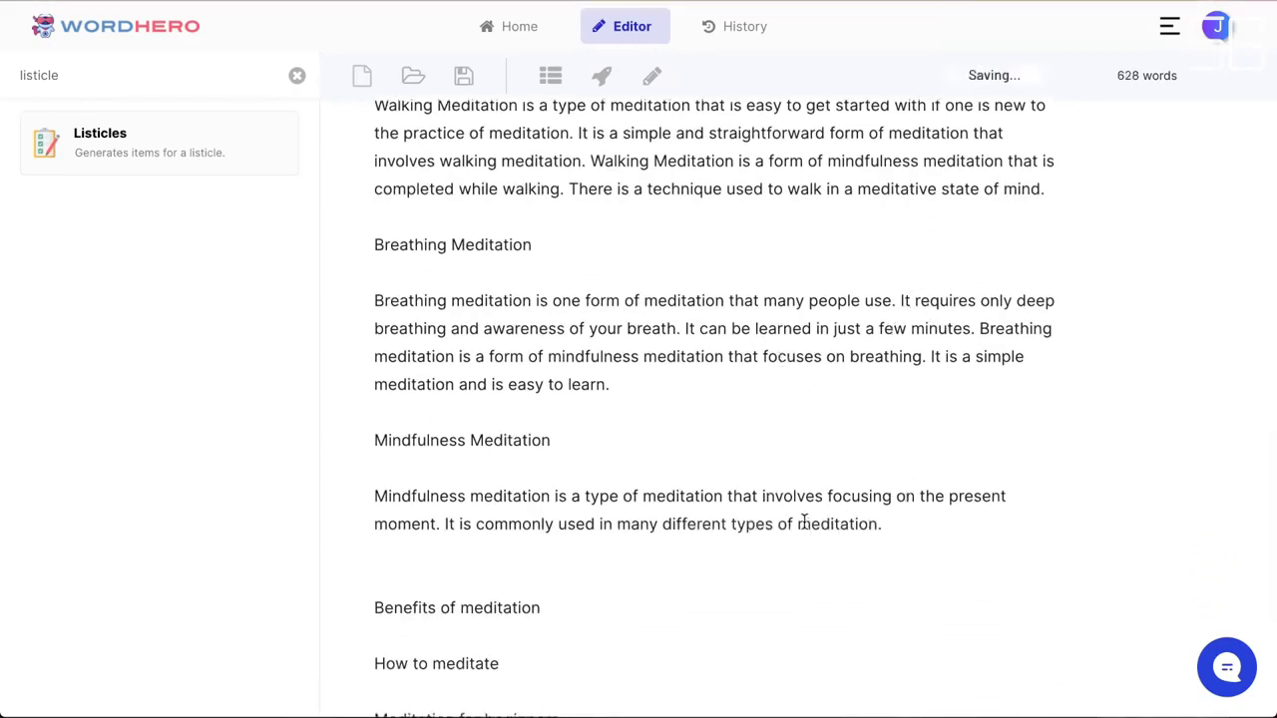
pyautogui.scroll(6, 804, 521)
pyautogui.scroll(-3, 804, 521)
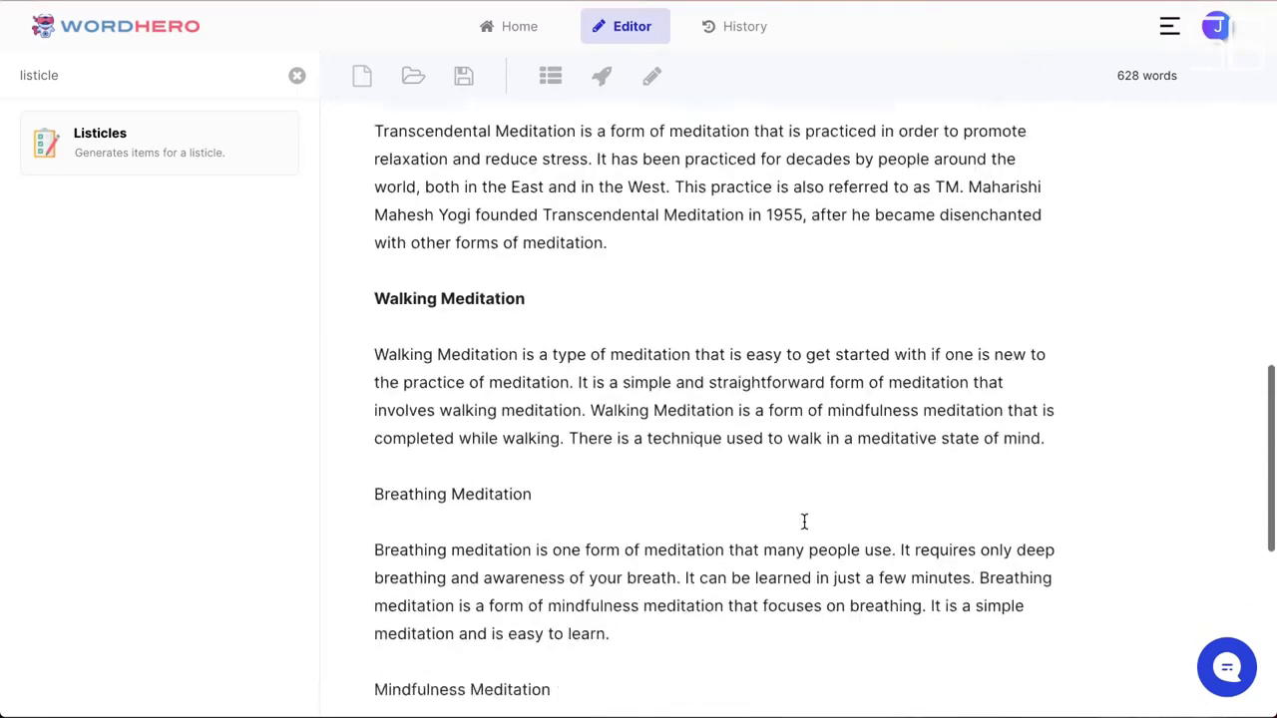
pyautogui.scroll(-5, 803, 521)
pyautogui.scroll(2, 840, 510)
pyautogui.moveTo(928, 467); pyautogui.dragTo(794, 351)
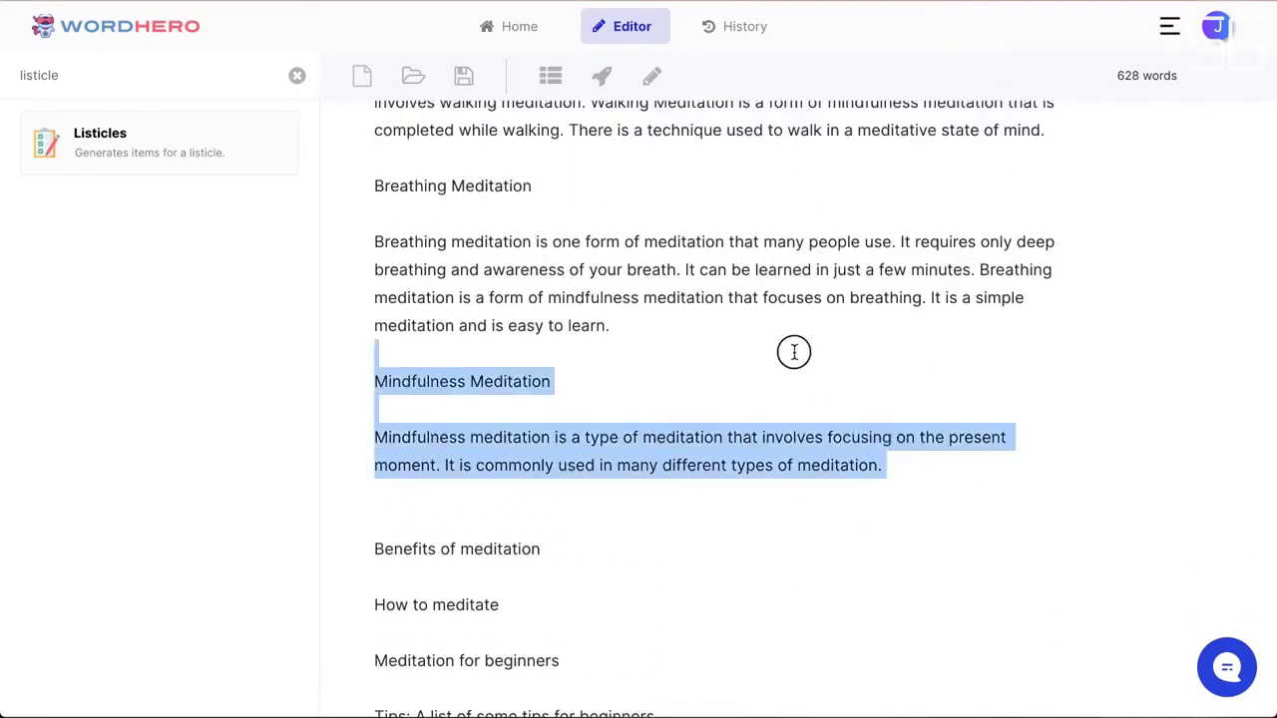
pyautogui.press('BackSpace')
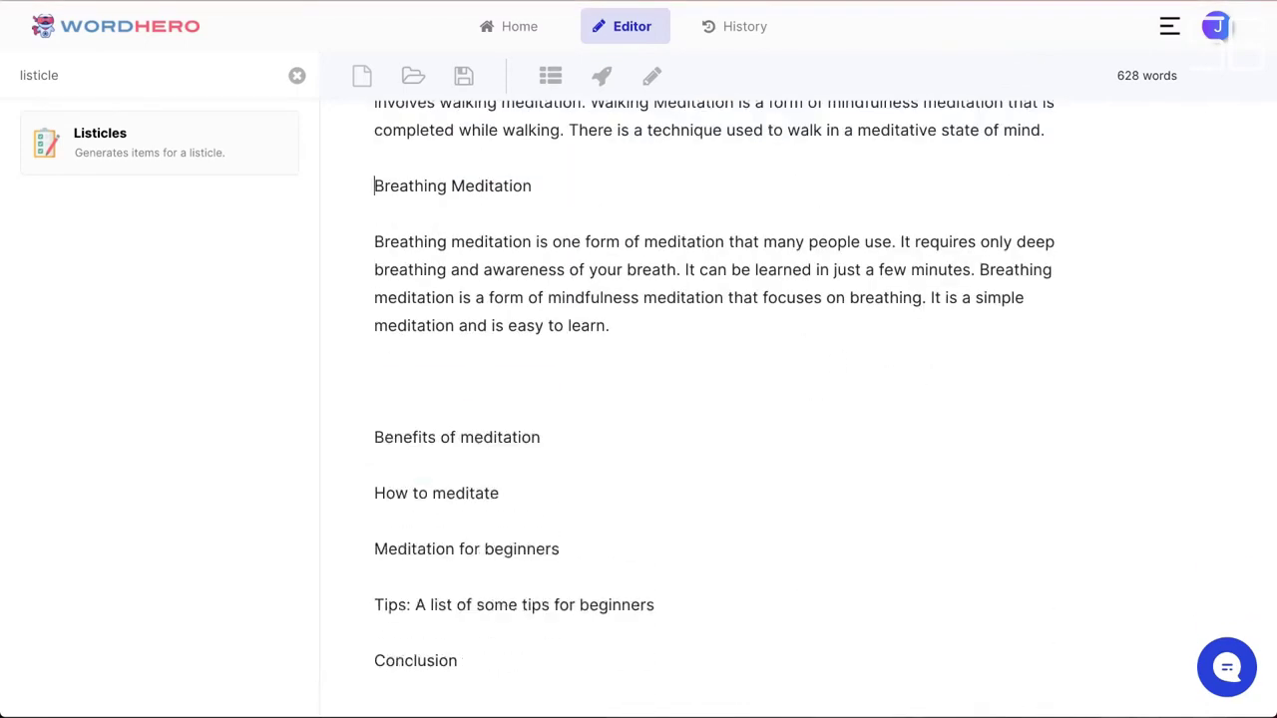
# - Make the "Breathing Meditation" line bold
pyautogui.hotkey('shift', 'End')
pyautogui.tripleClick(450, 186)
pyautogui.click(384, 225)
pyautogui.click(671, 151)
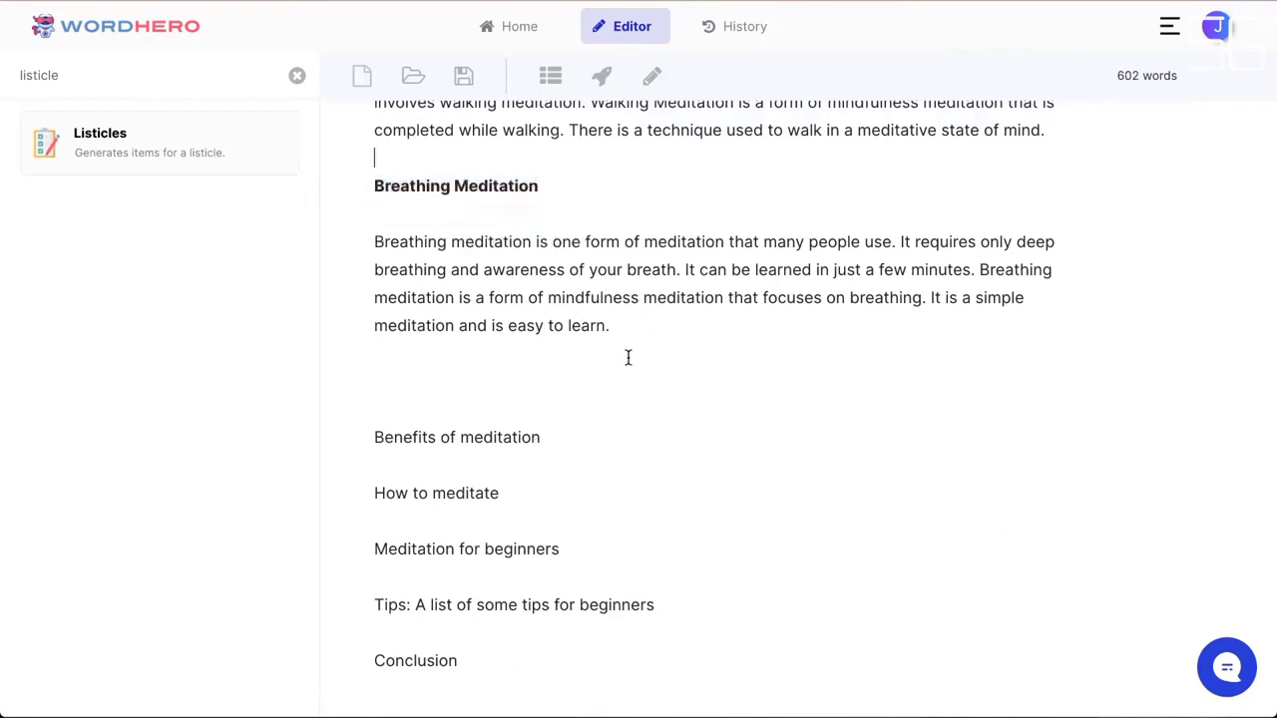
# - Remove the extra empty line above "Benefits of meditation" and add an empty line below it
pyautogui.click(641, 375)
pyautogui.press('BackSpace')
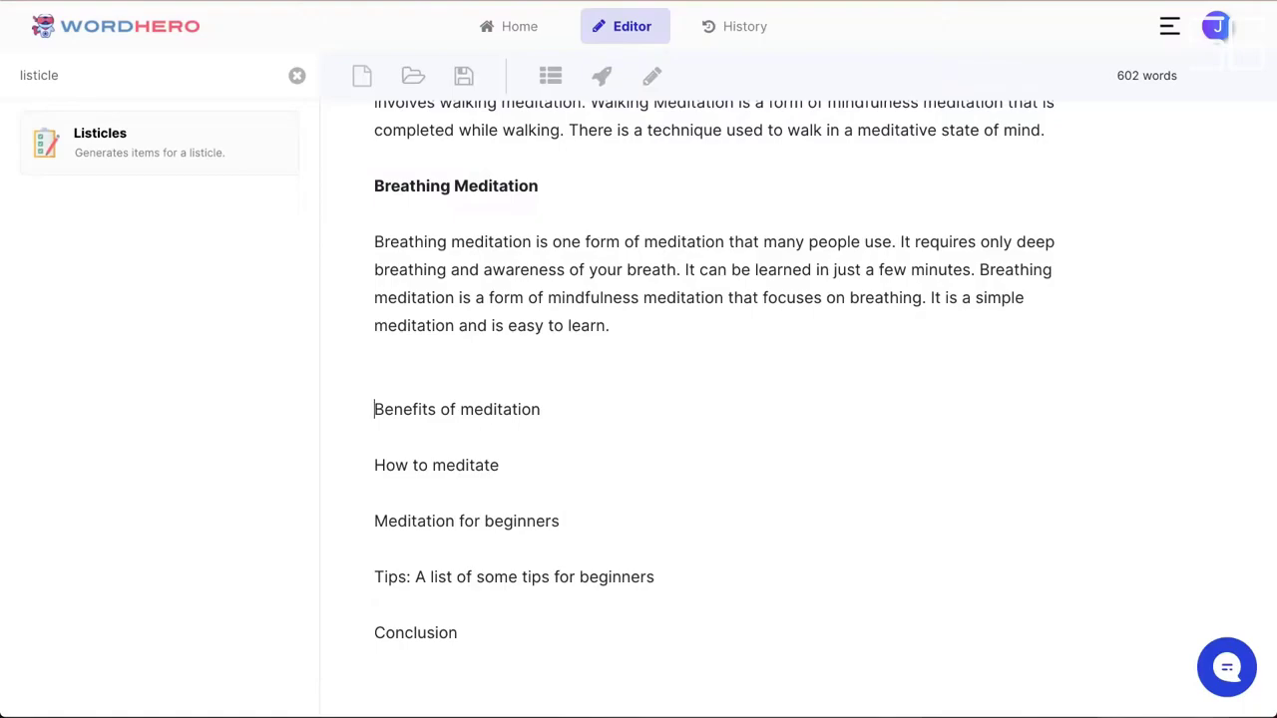
pyautogui.click(541, 409)
pyautogui.press('Return')
# - Try to have the AI write text from the "Benefits of meditation" line
pyautogui.scroll(10, 713, 399)
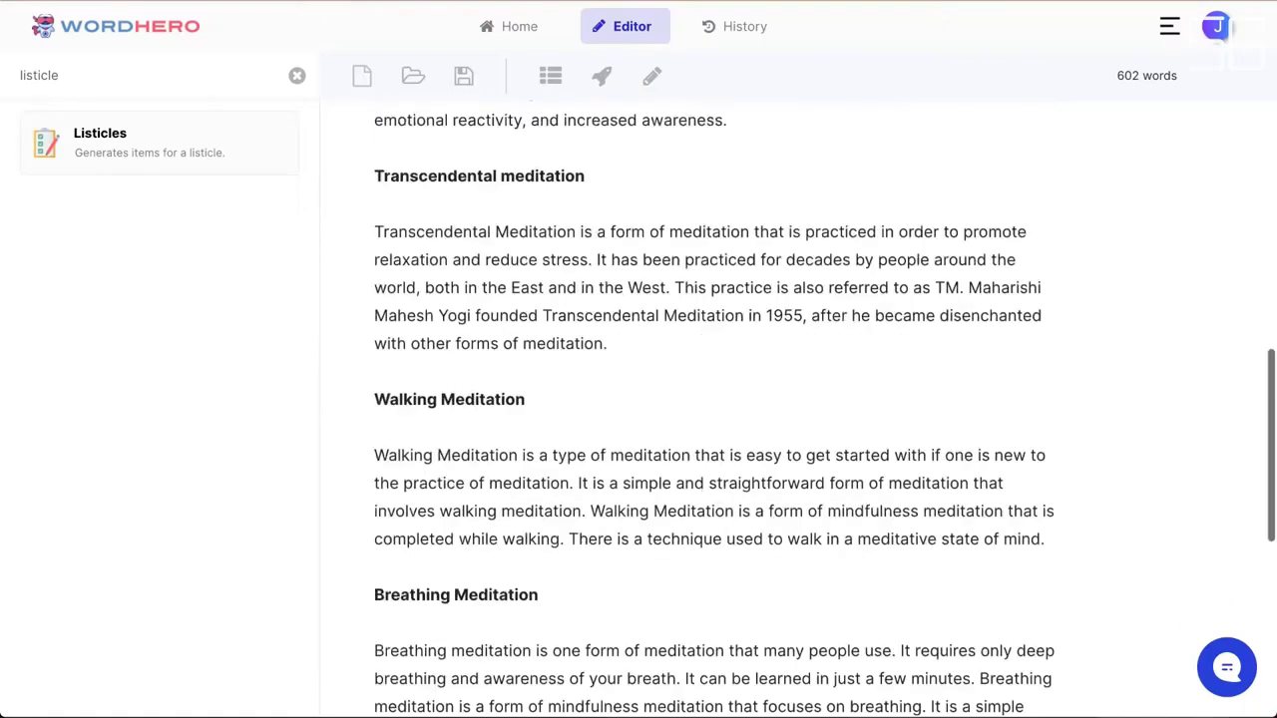
pyautogui.scroll(-10, 642, 372)
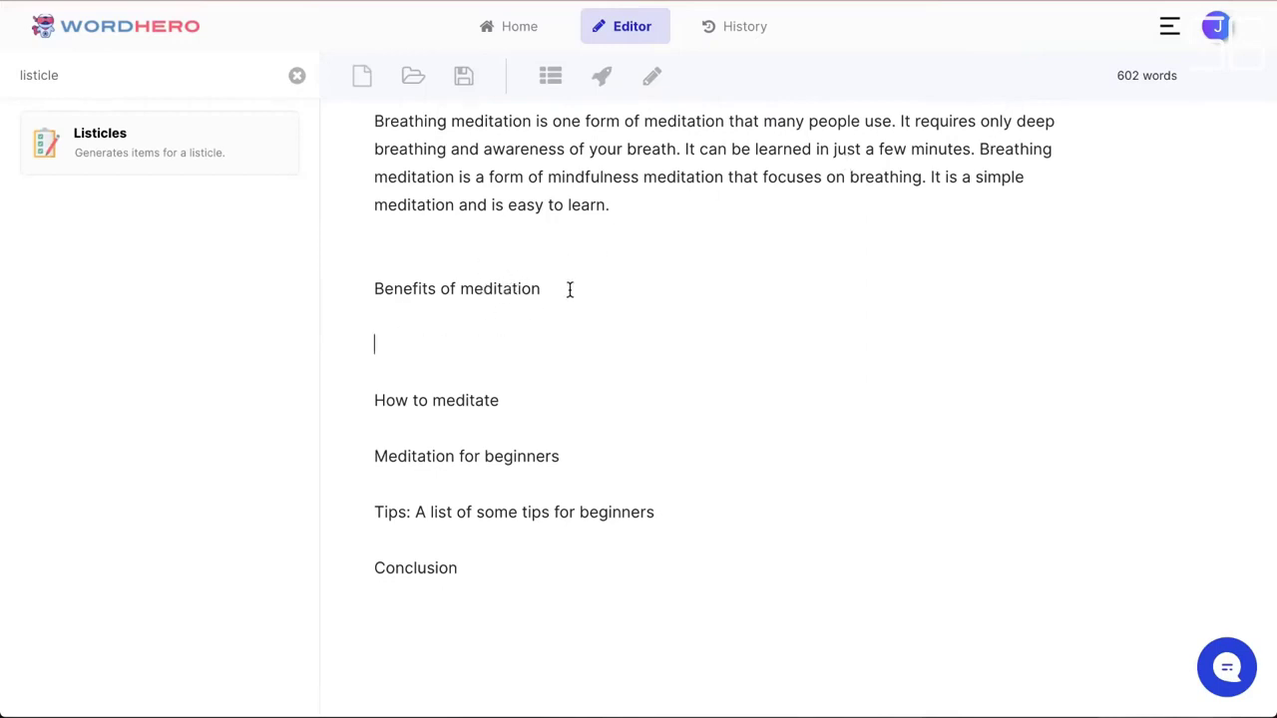
pyautogui.scroll(1, 639, 216)
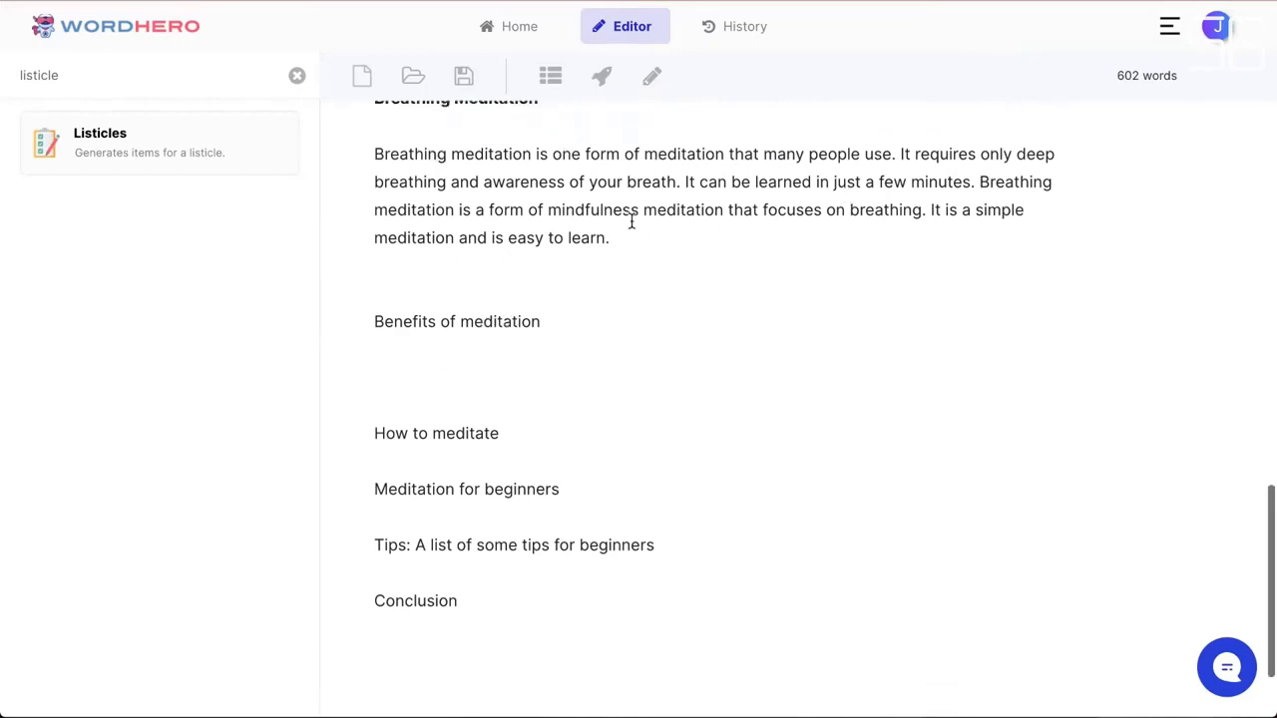
pyautogui.scroll(-2, 603, 215)
pyautogui.tripleClick(436, 257)
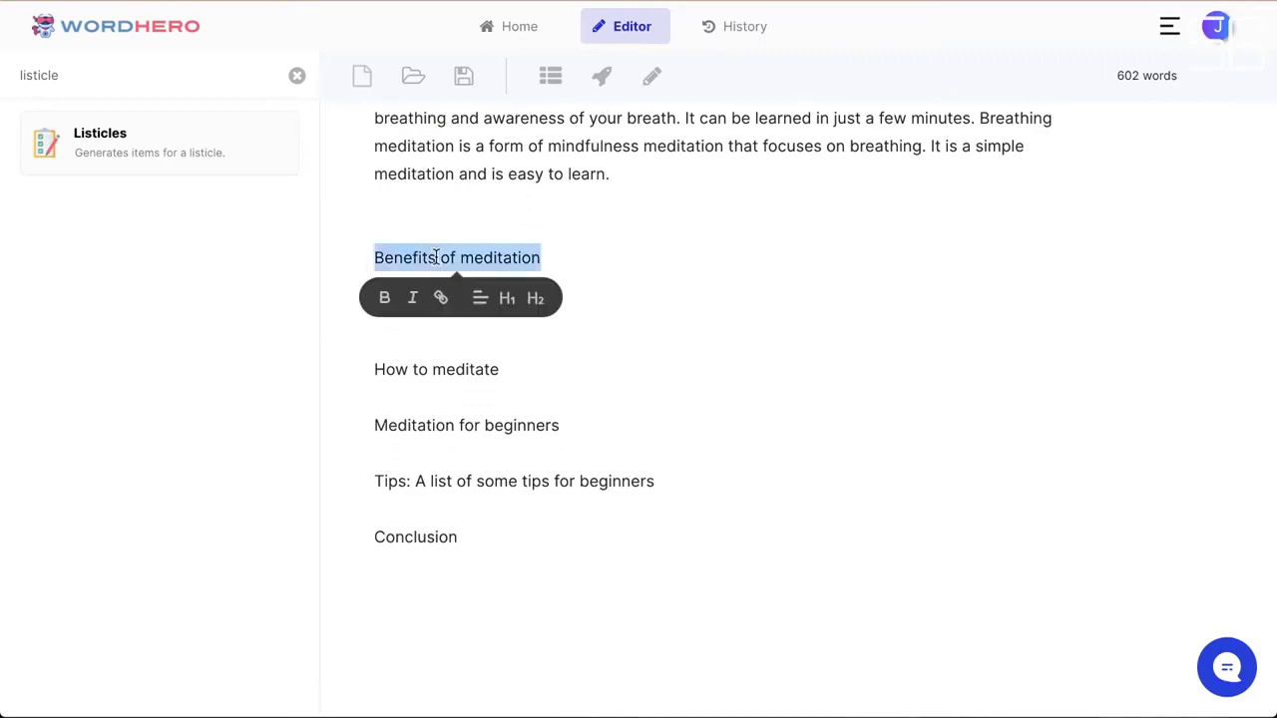
pyautogui.click(576, 259)
pyautogui.tripleClick(473, 258)
pyautogui.click(598, 80)
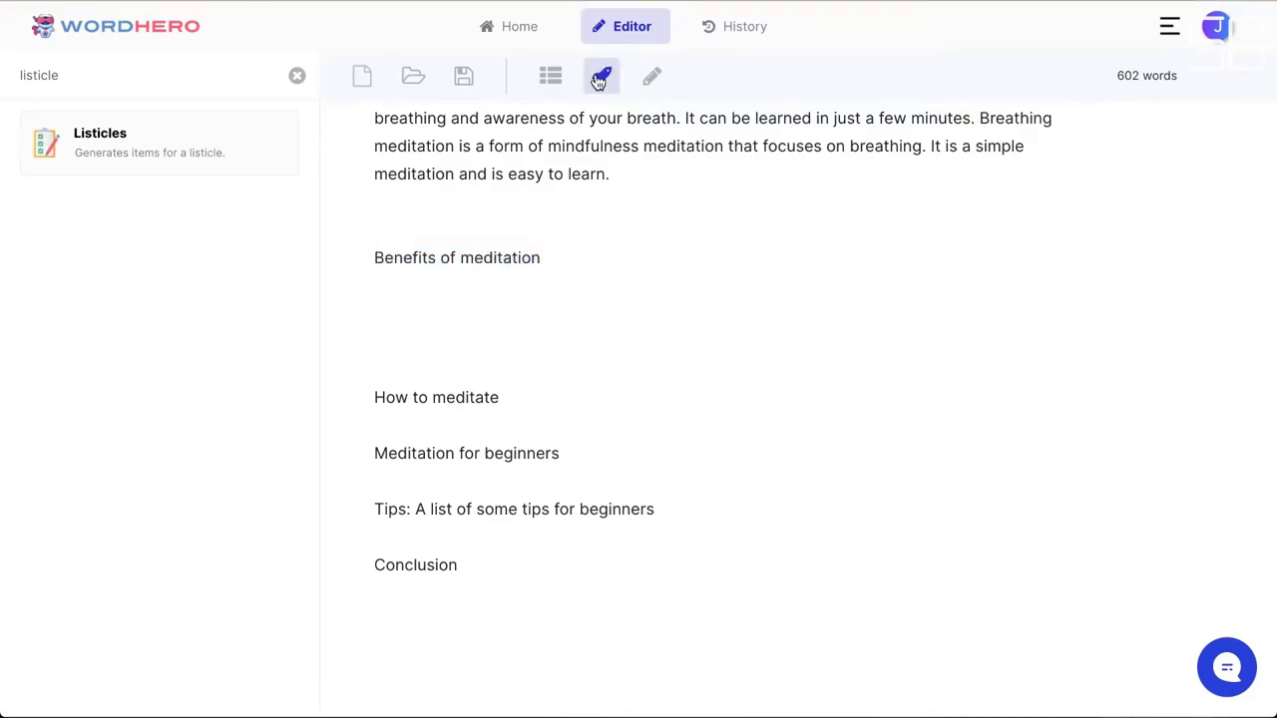
# - Remove the two extra empty lines above "How to meditate" and have the AI write a paragraph from the "Benefits of meditation" line
pyautogui.scroll(15, 663, 234)
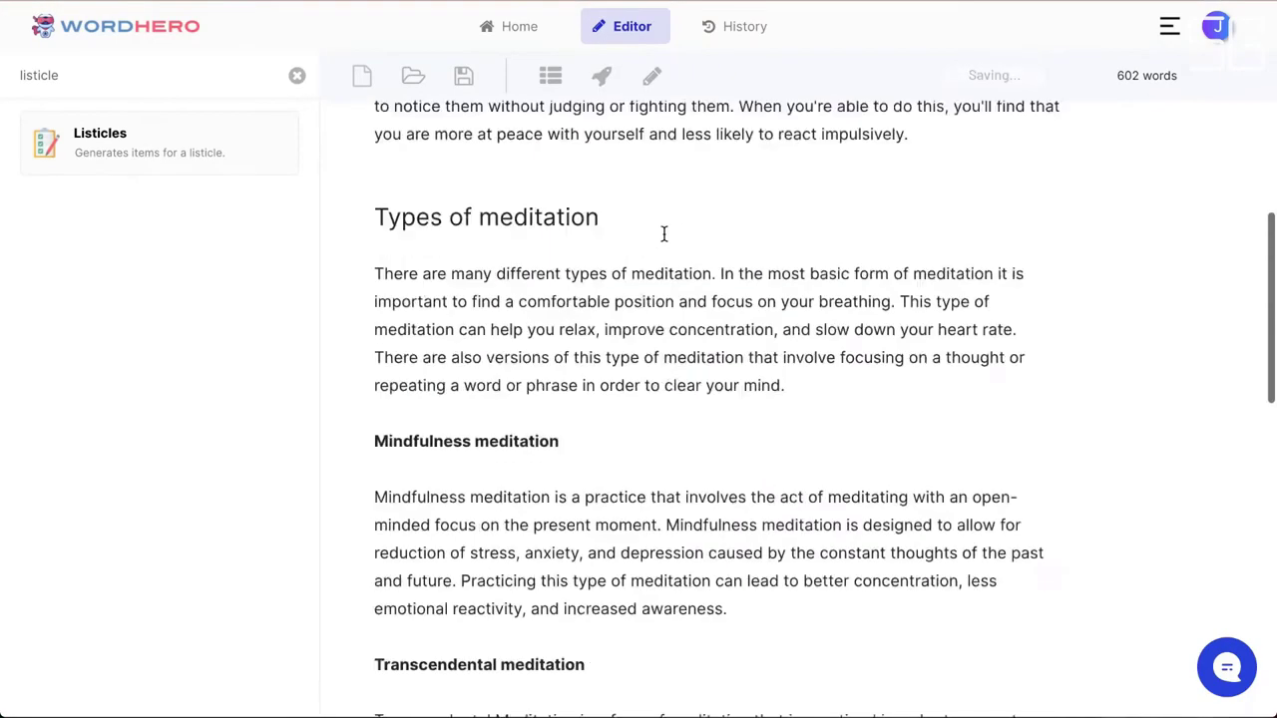
pyautogui.scroll(-15, 664, 233)
pyautogui.scroll(1, 584, 319)
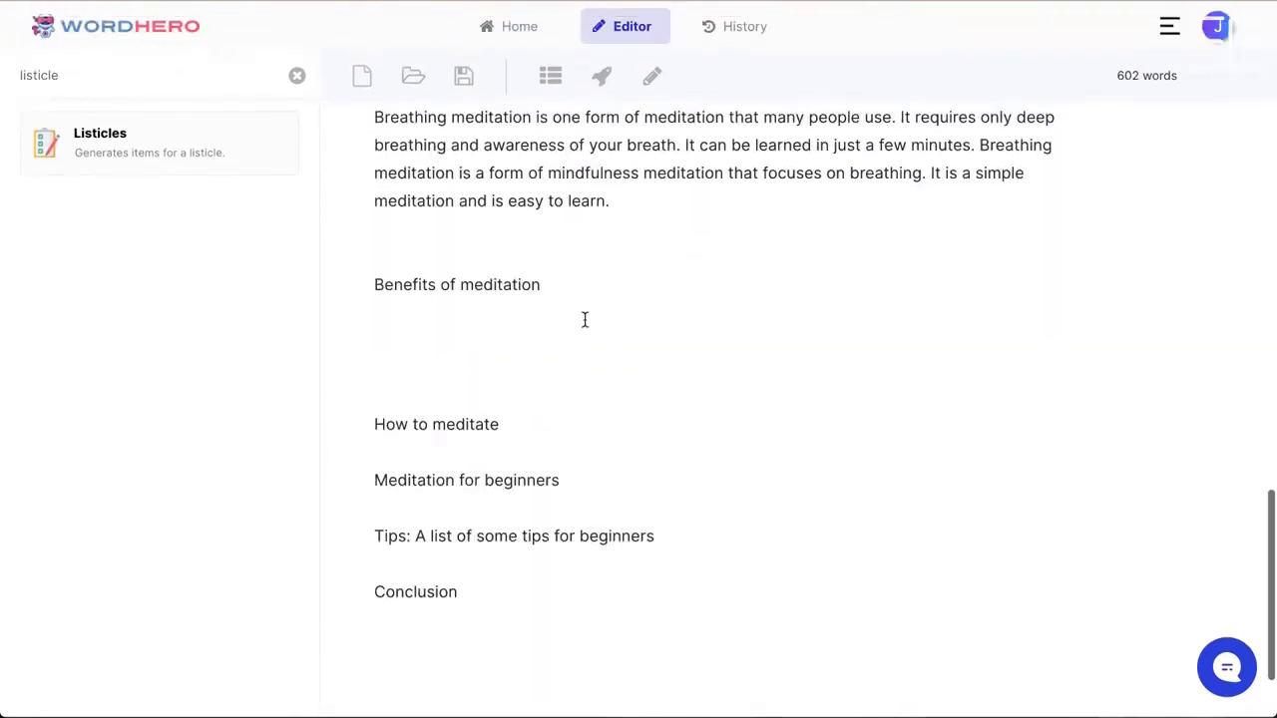
pyautogui.click(666, 342)
pyautogui.press('BackSpace')
pyautogui.press('BackSpace')
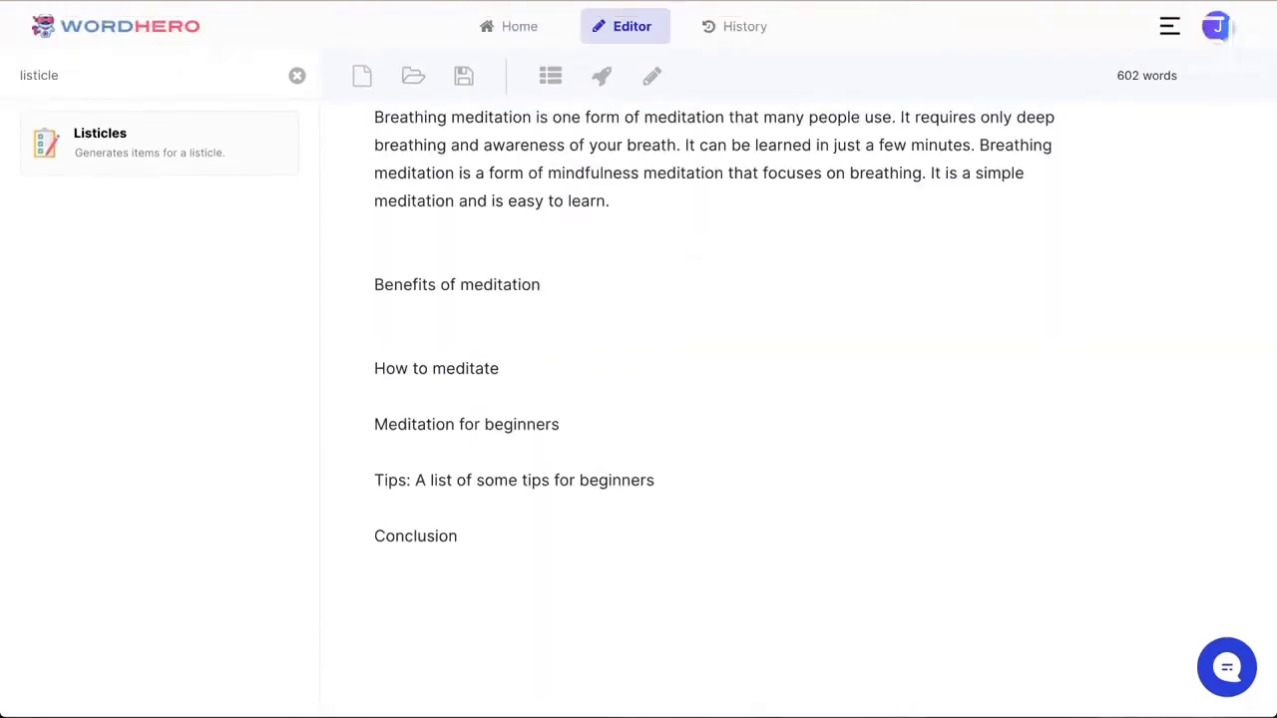
pyautogui.hotkey('shift', 'Home')
pyautogui.click(602, 77)
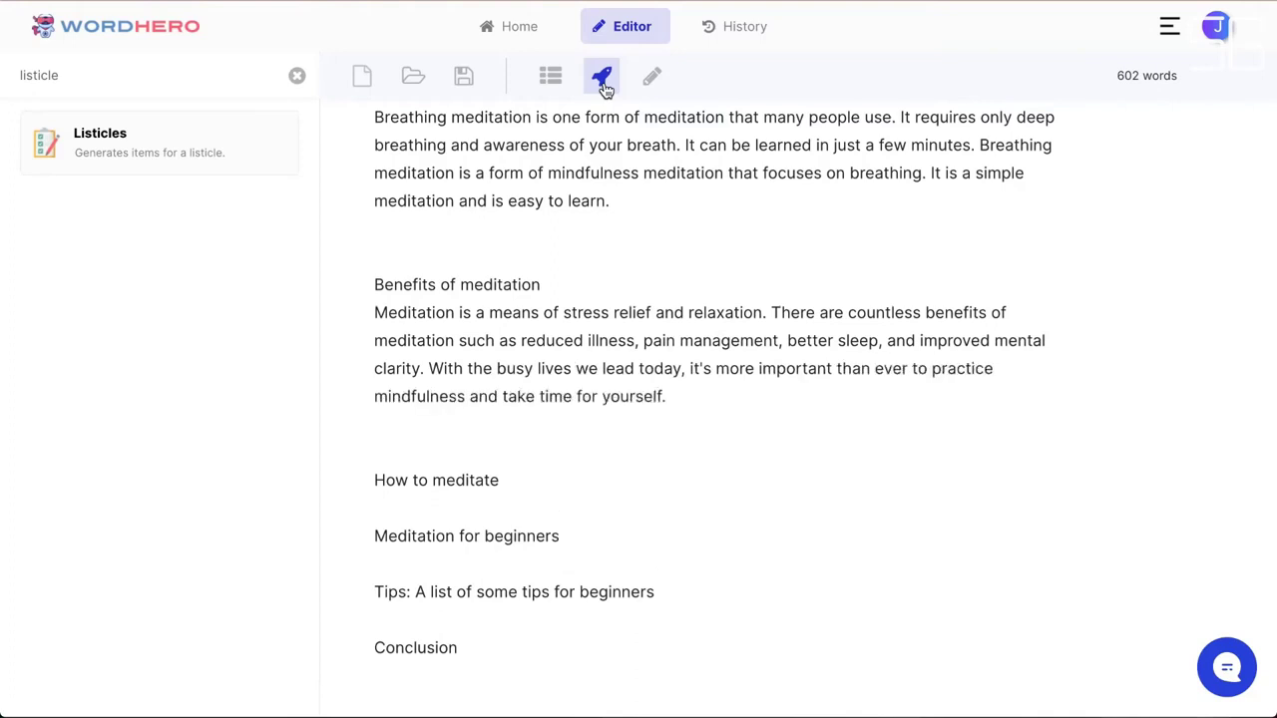
# - Insert an empty line below "Benefits of meditation" and format that line as an H2 heading
pyautogui.press('Up')
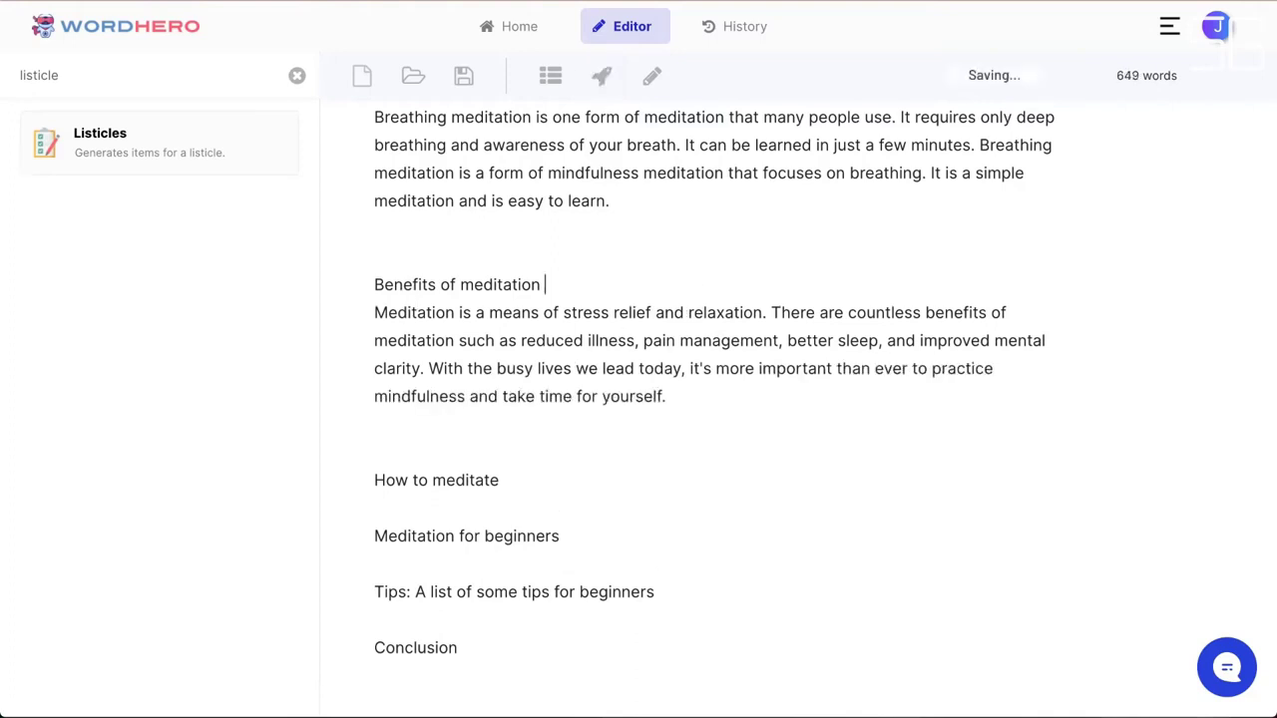
pyautogui.press('Return')
pyautogui.hotkey('shift', 'Up')
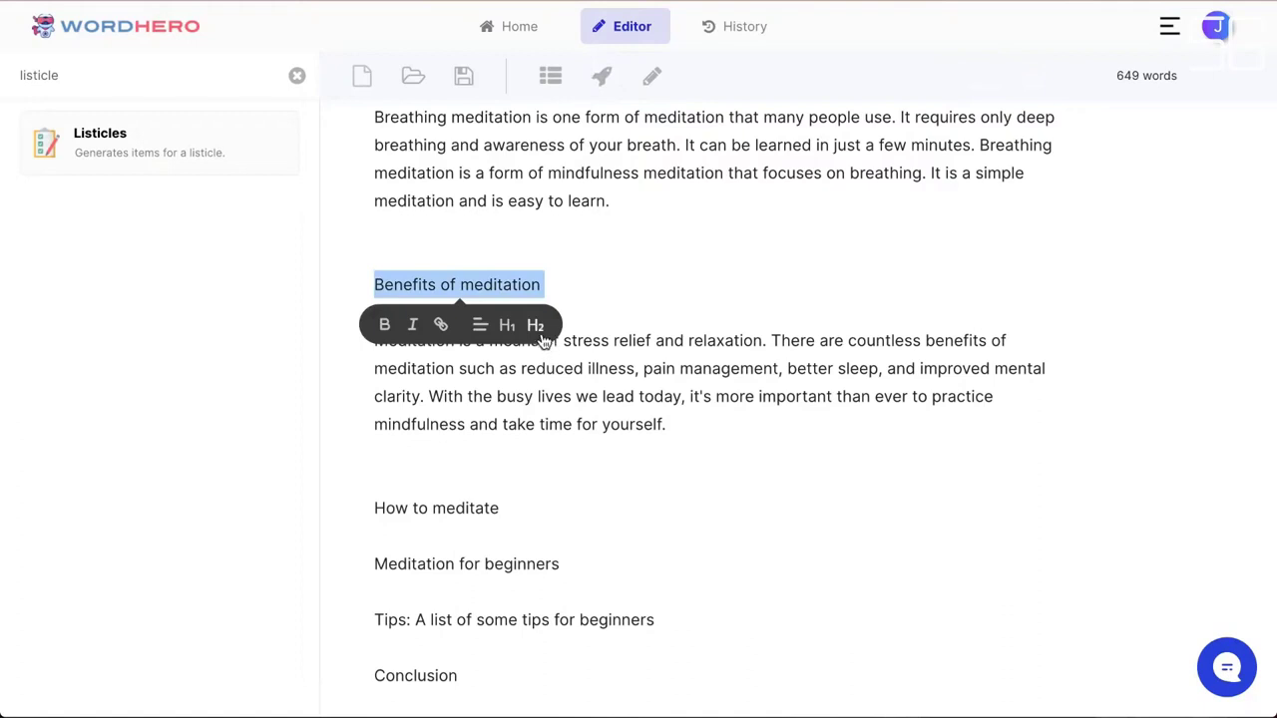
pyautogui.press('Down')
pyautogui.tripleClick(508, 286)
pyautogui.click(536, 322)
pyautogui.click(660, 369)
# - Have the AI continue writing from the end of the Benefits of meditation paragraph
pyautogui.scroll(-1, 755, 302)
pyautogui.click(757, 304)
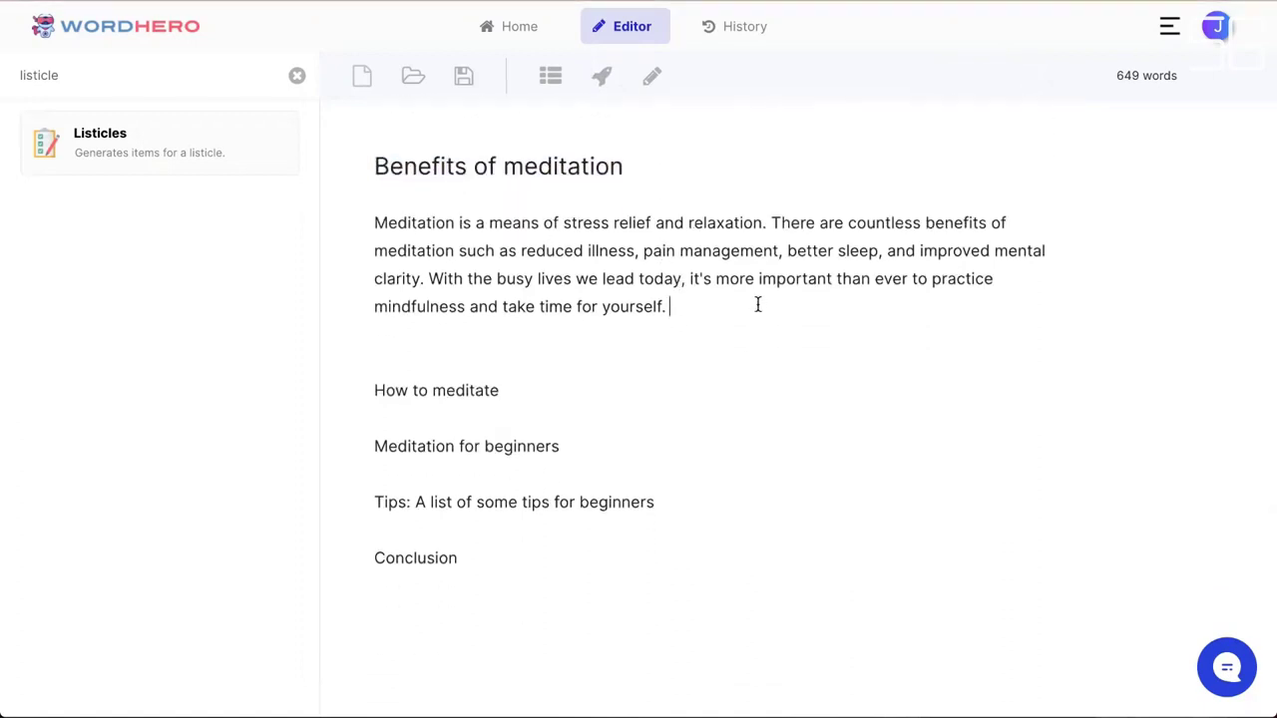
pyautogui.press('Down')
pyautogui.click(653, 80)
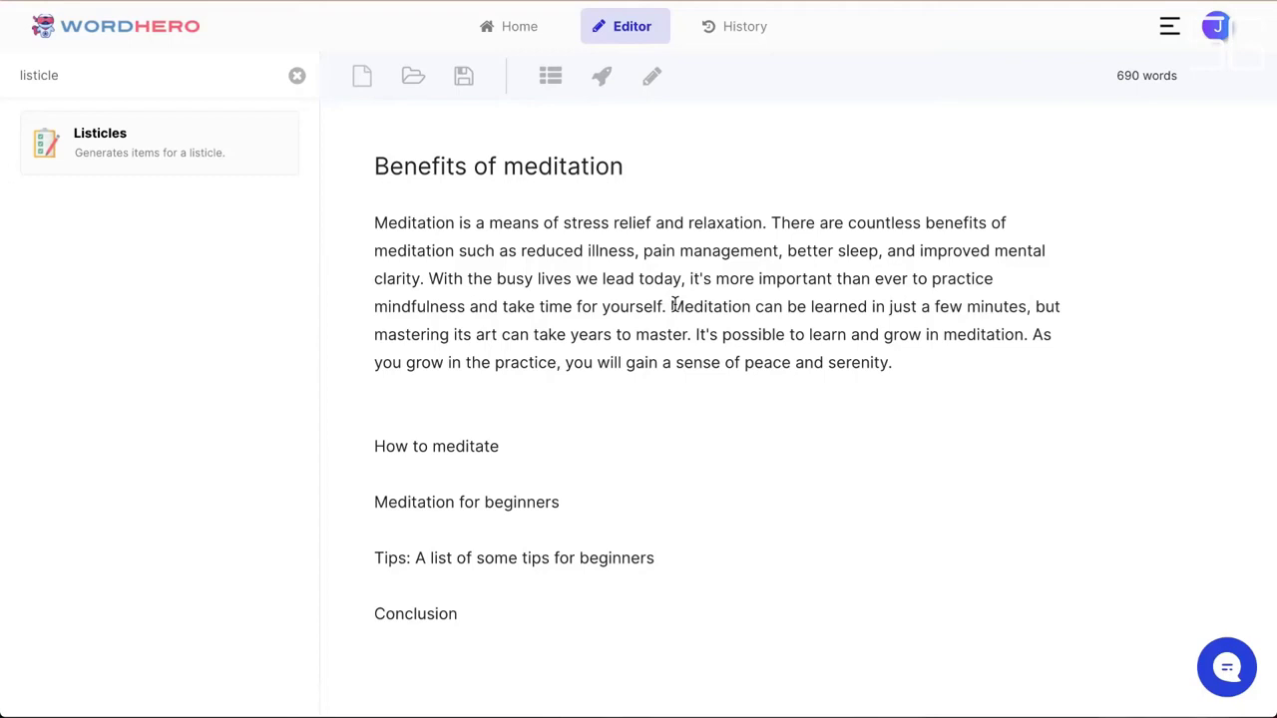
# - Move the text from "Meditation can be learned in just a few minutes" to the paragraph's end into a new paragraph below "How to meditate"
pyautogui.click(675, 306)
pyautogui.press('Return')
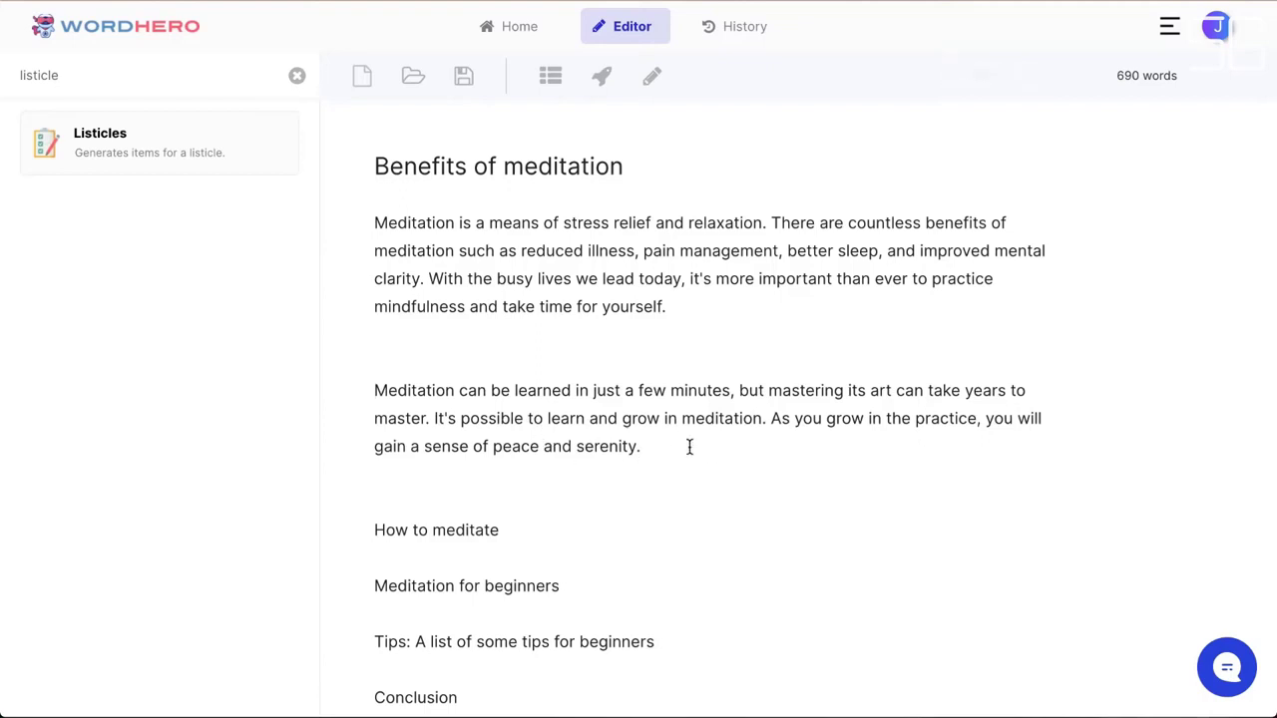
pyautogui.moveTo(698, 447); pyautogui.dragTo(349, 402)
pyautogui.hotkey('ctrl', 'c')
pyautogui.press('BackSpace')
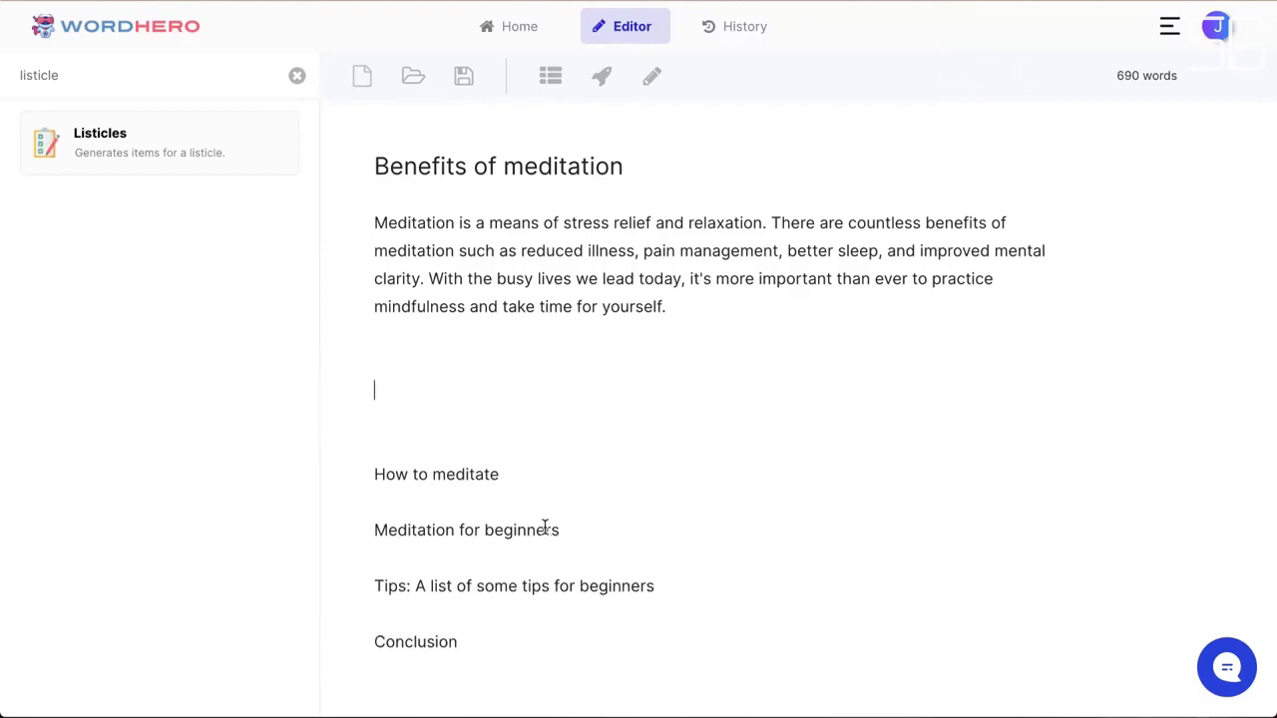
pyautogui.click(541, 478)
pyautogui.press('Return')
pyautogui.hotkey('ctrl', 'v')
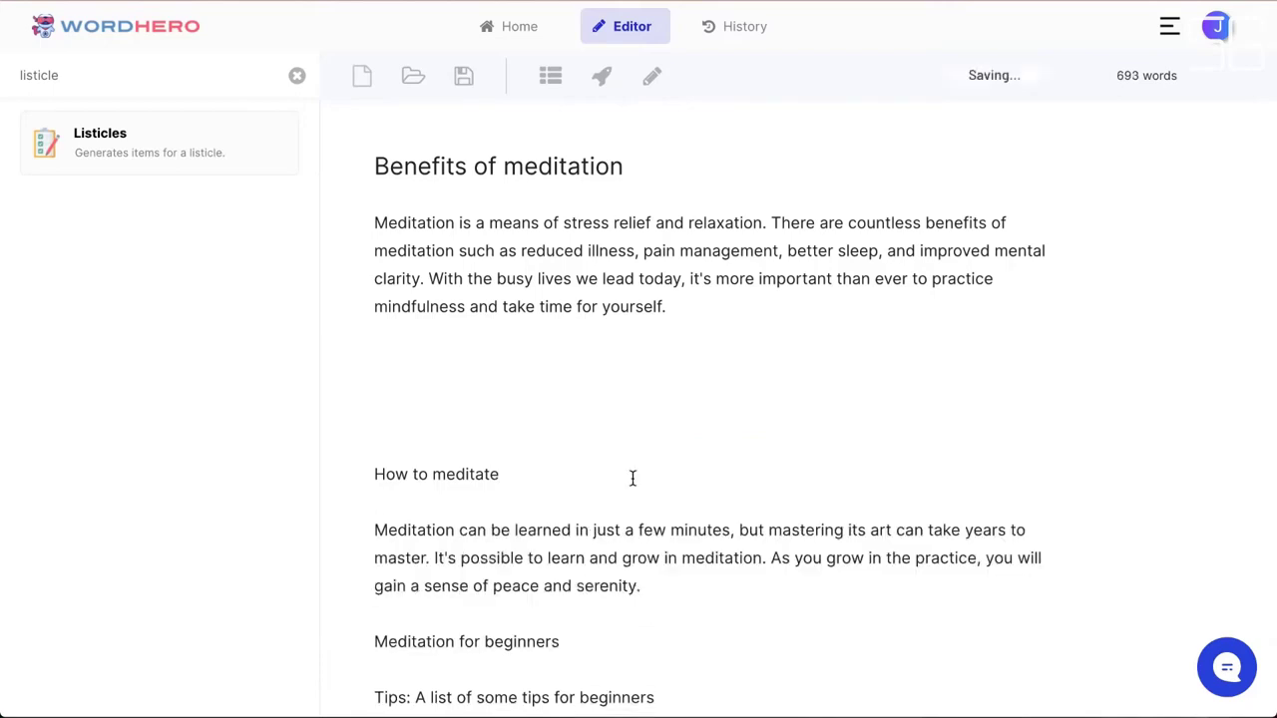
# - Remove one of the extra empty lines above "How to meditate"
pyautogui.click(456, 357)
pyautogui.scroll(1, 468, 388)
pyautogui.scroll(-1, 515, 424)
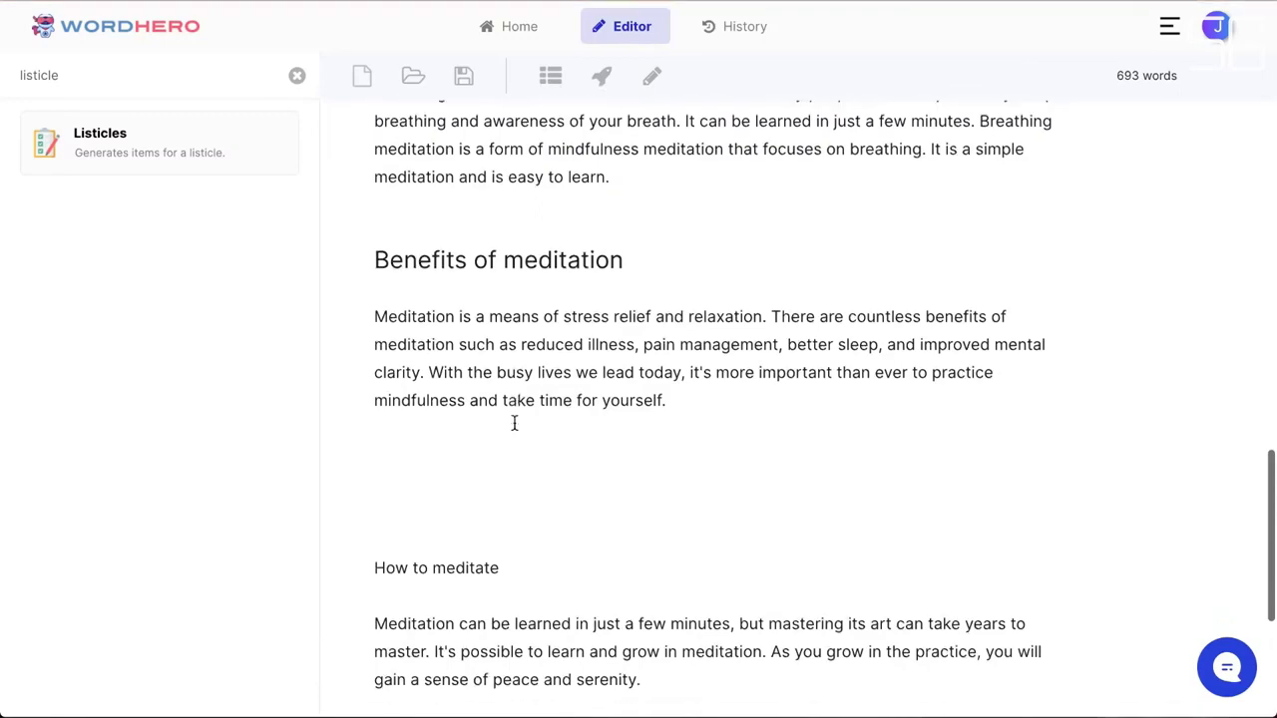
pyautogui.click(574, 522)
pyautogui.press('BackSpace')
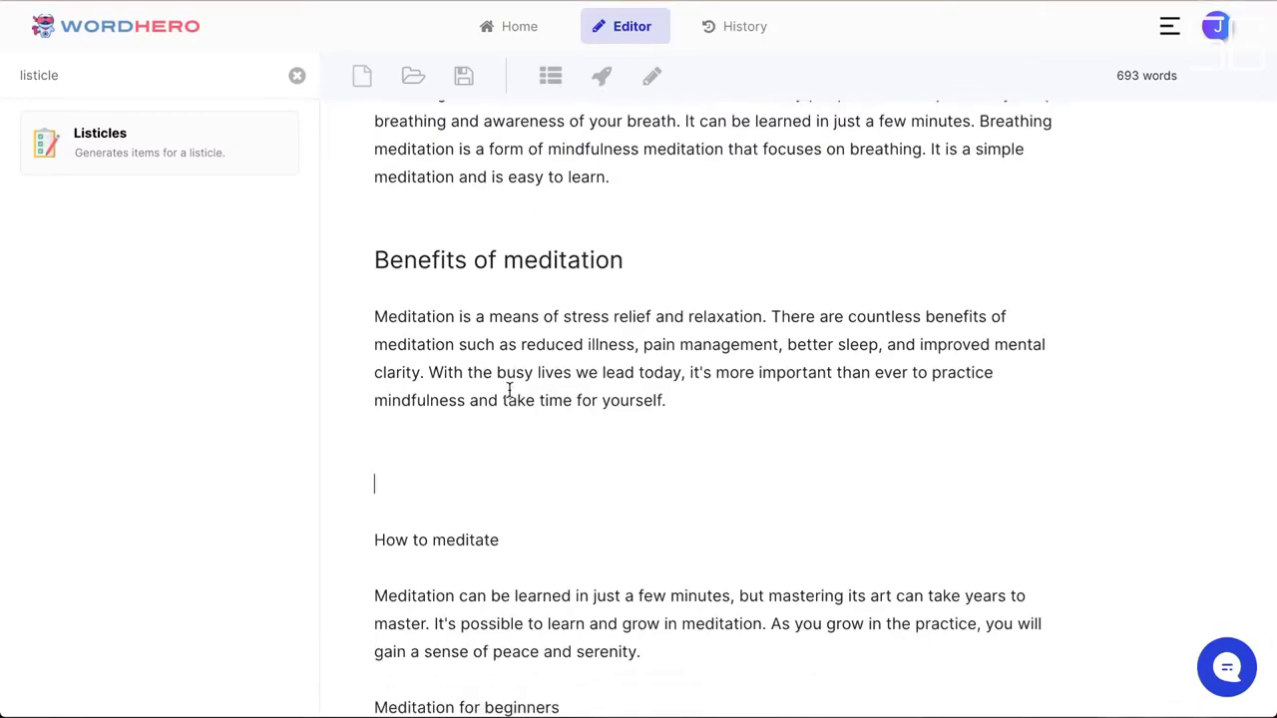
# - Have the AI write more text from the "Benefits of meditation" heading
pyautogui.scroll(3, 508, 389)
pyautogui.scroll(-2, 508, 389)
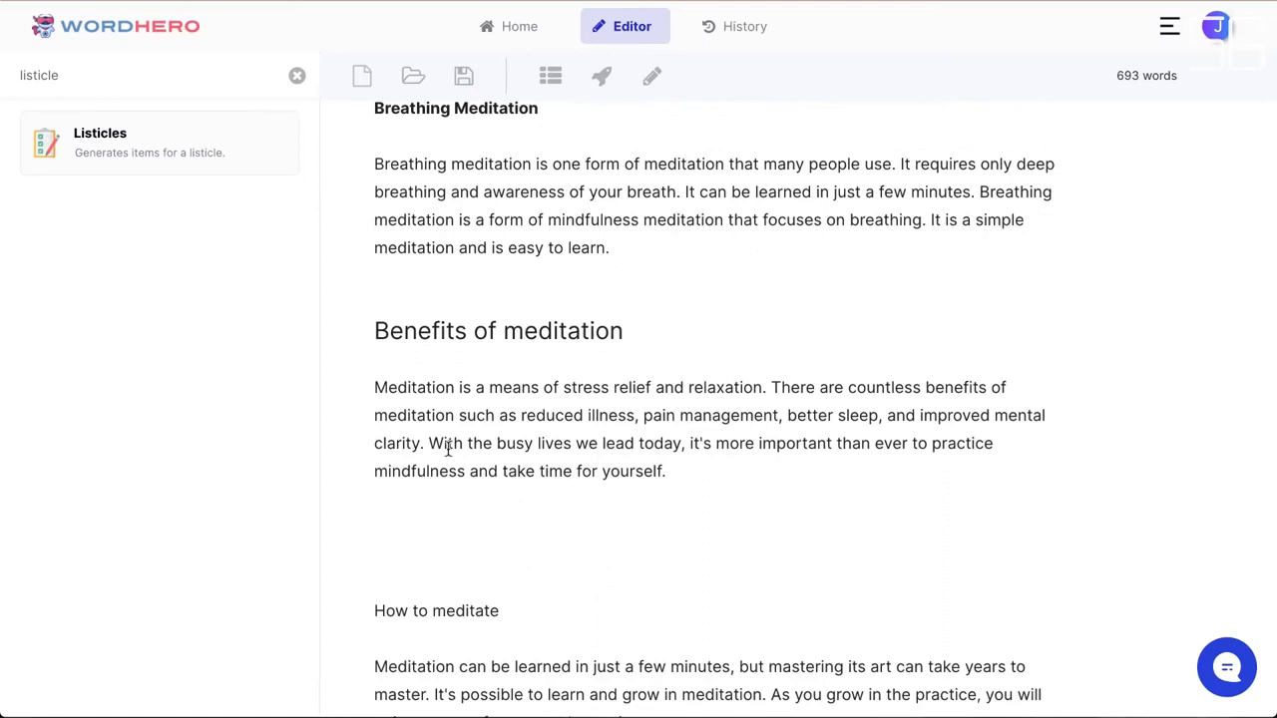
pyautogui.tripleClick(477, 329)
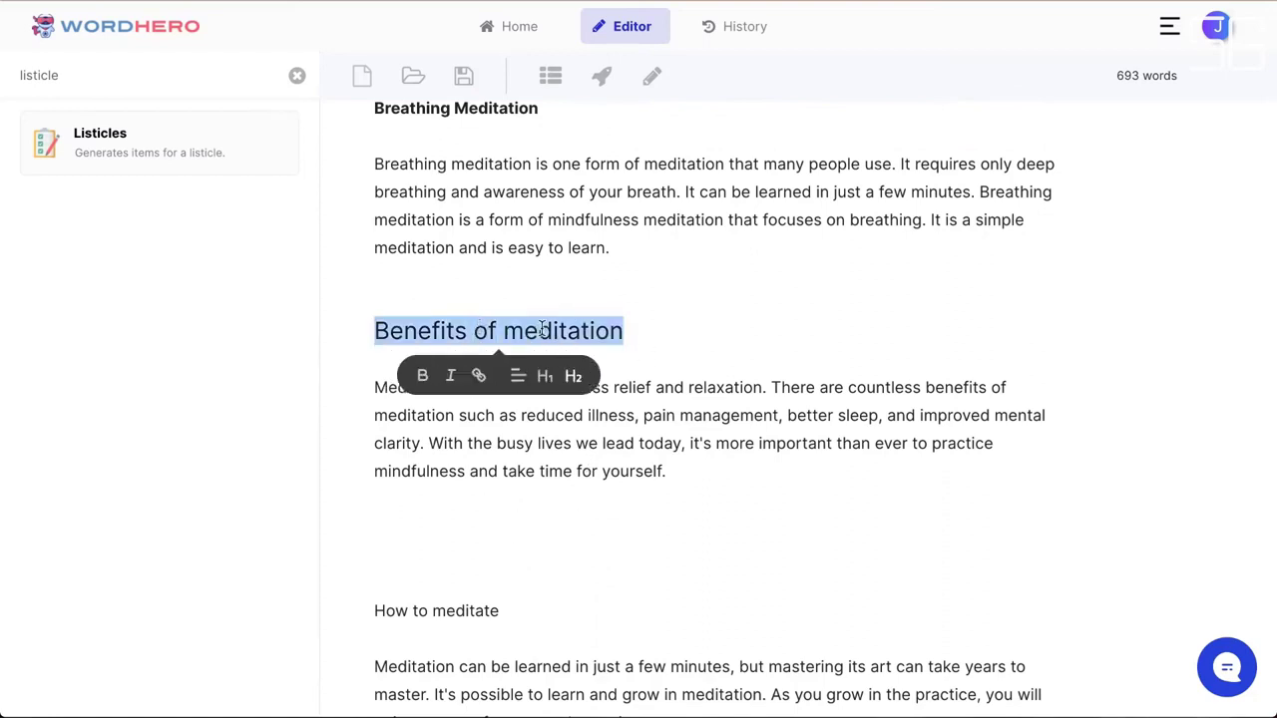
pyautogui.click(601, 78)
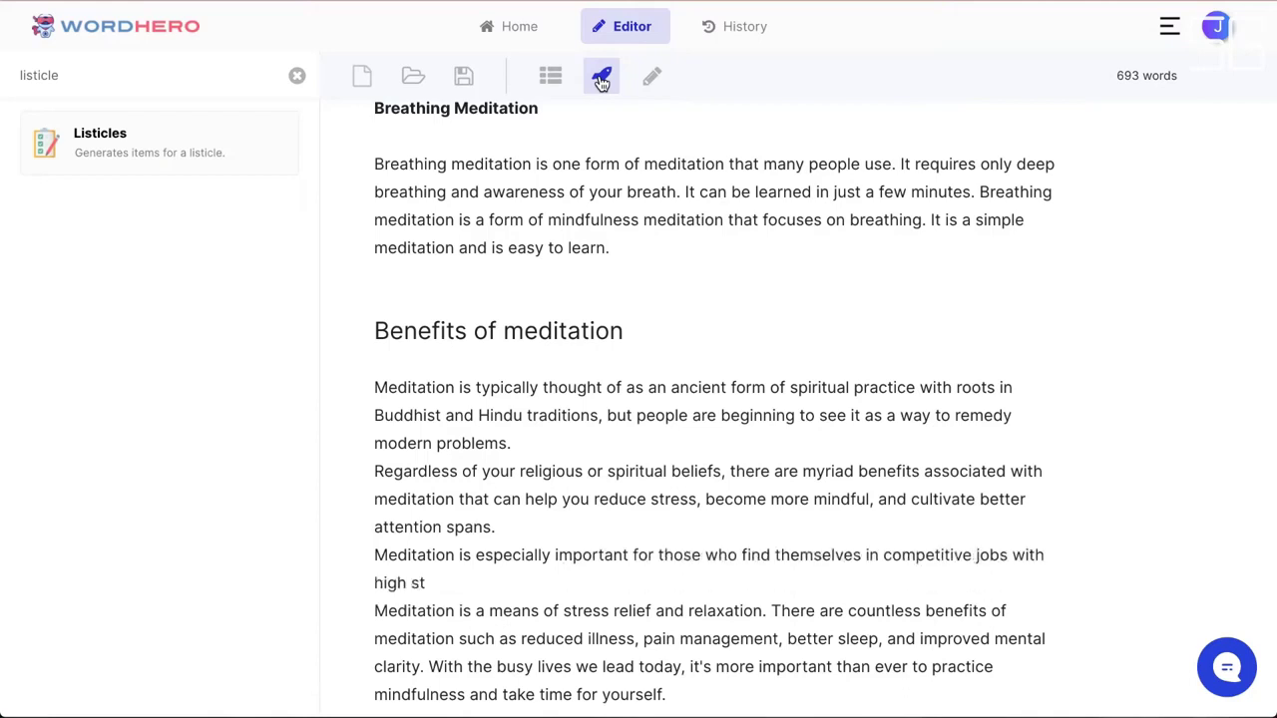
# - Join the "Meditation is a means of stress relief" paragraph to the one above it and insert empty lines between the Benefits of meditation paragraphs
pyautogui.scroll(-1, 601, 137)
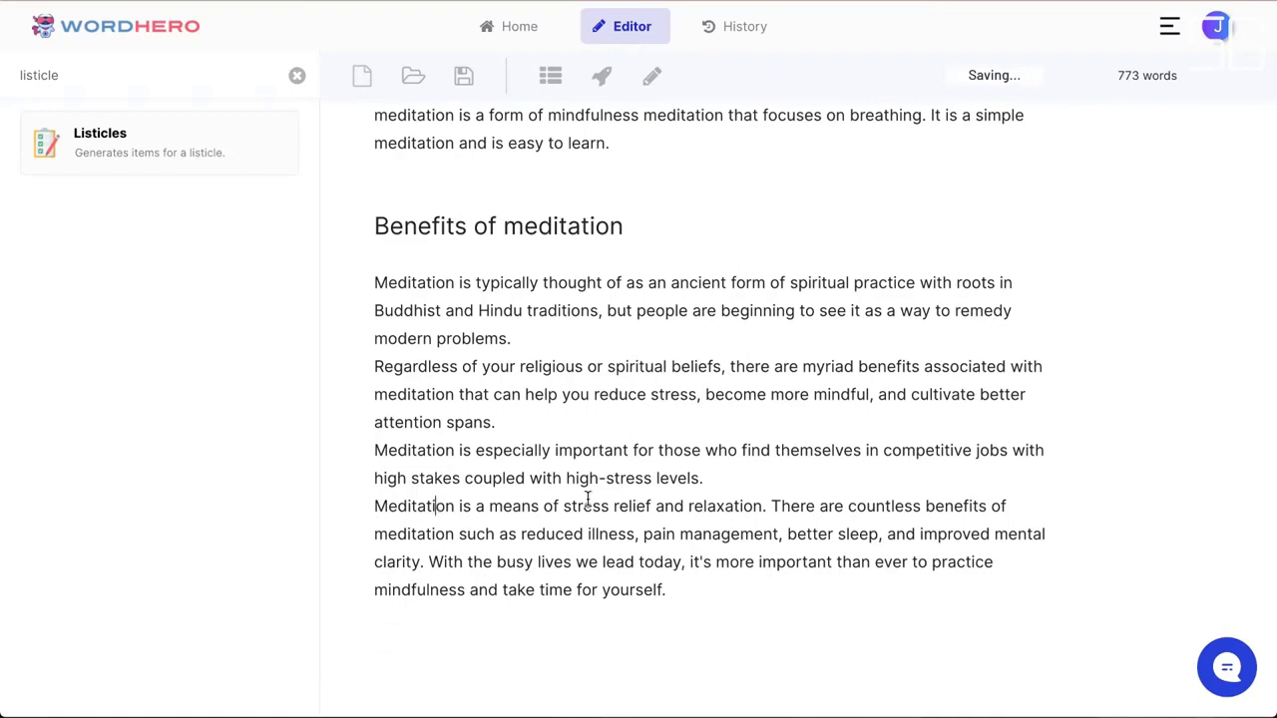
pyautogui.press('Home')
pyautogui.press('BackSpace')
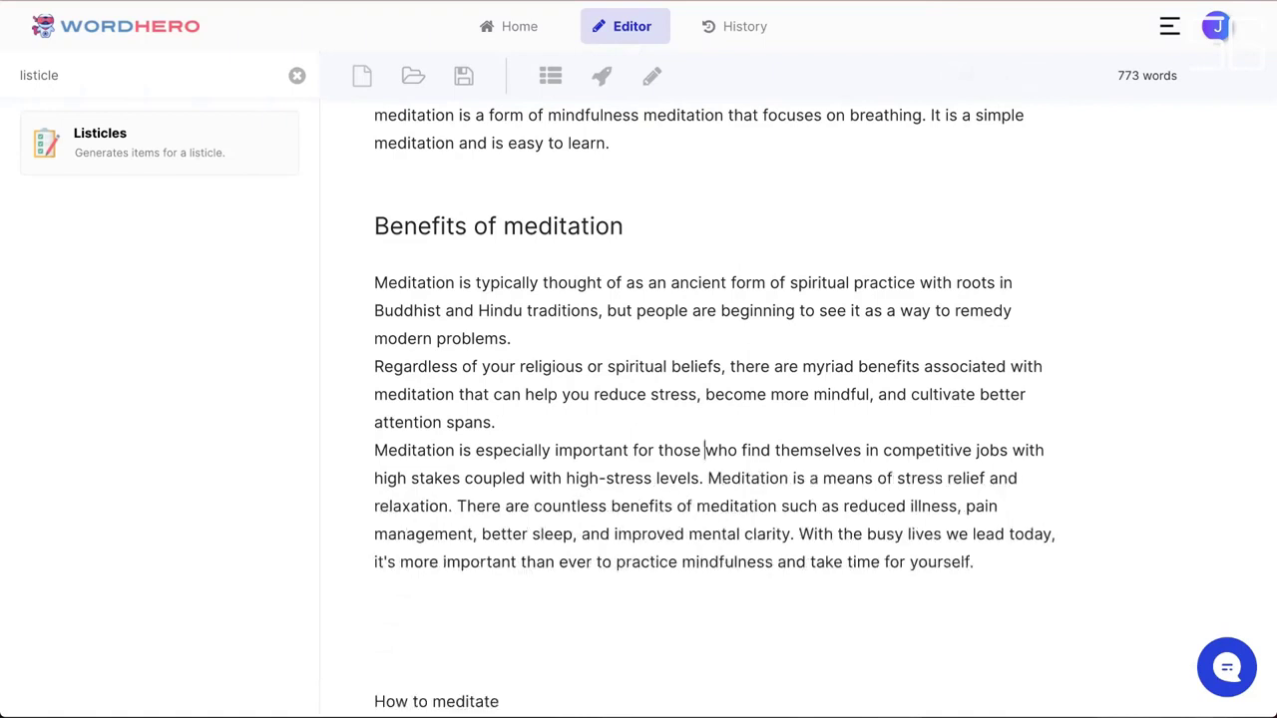
pyautogui.press('Up')
pyautogui.press('Up')
pyautogui.press('Return')
pyautogui.press('Up')
pyautogui.press('Return')
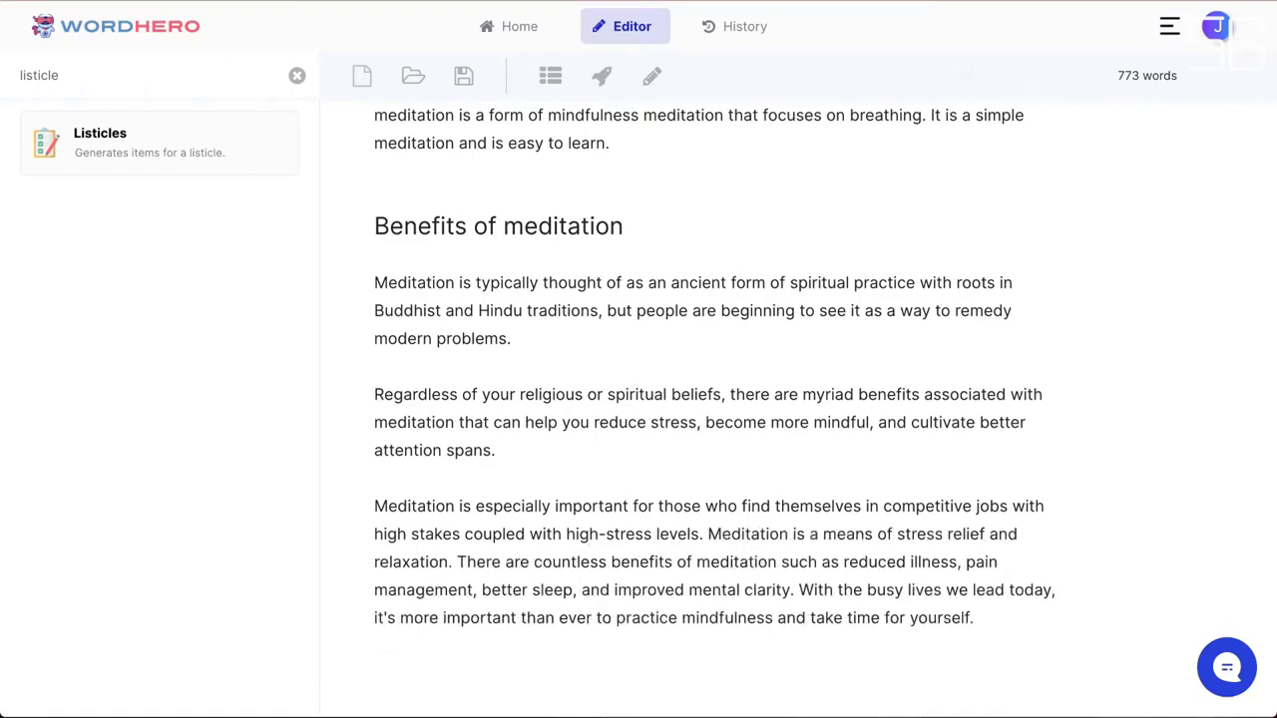
# - Remove two extra empty lines between the Benefits of meditation section and "How to meditate"
pyautogui.scroll(-3, 703, 519)
pyautogui.click(585, 500)
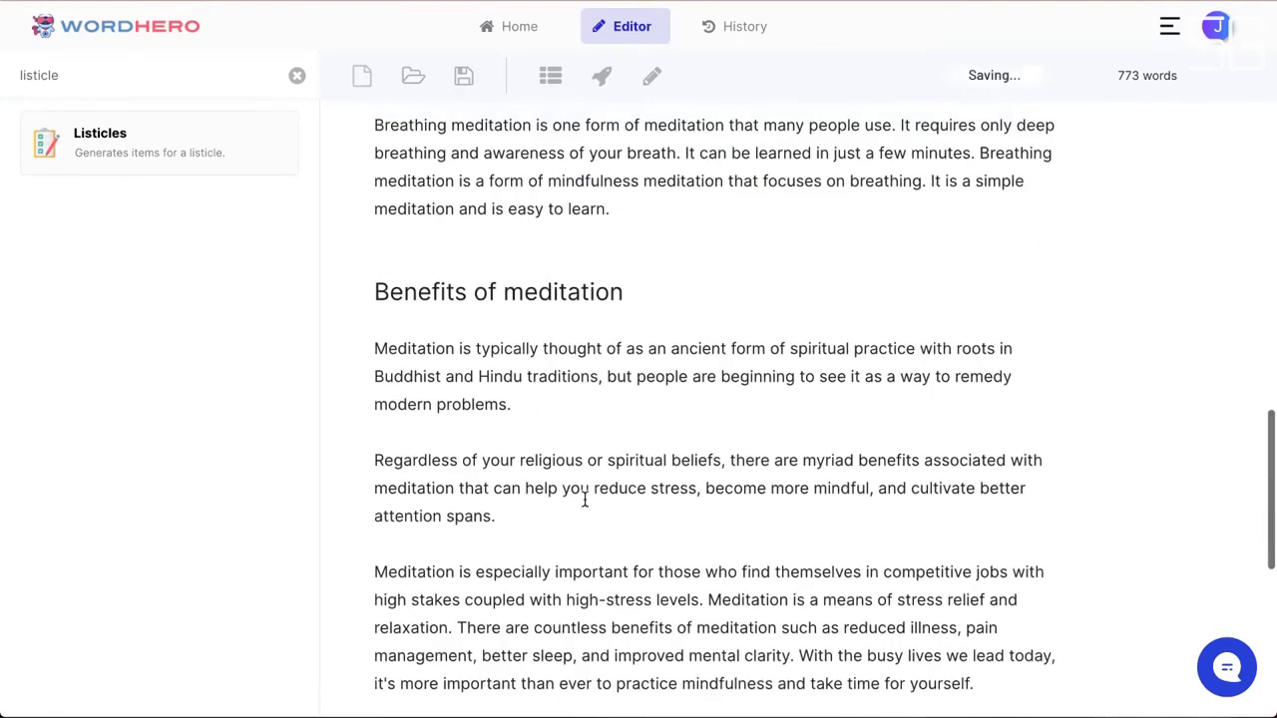
pyautogui.press('BackSpace')
pyautogui.press('BackSpace')
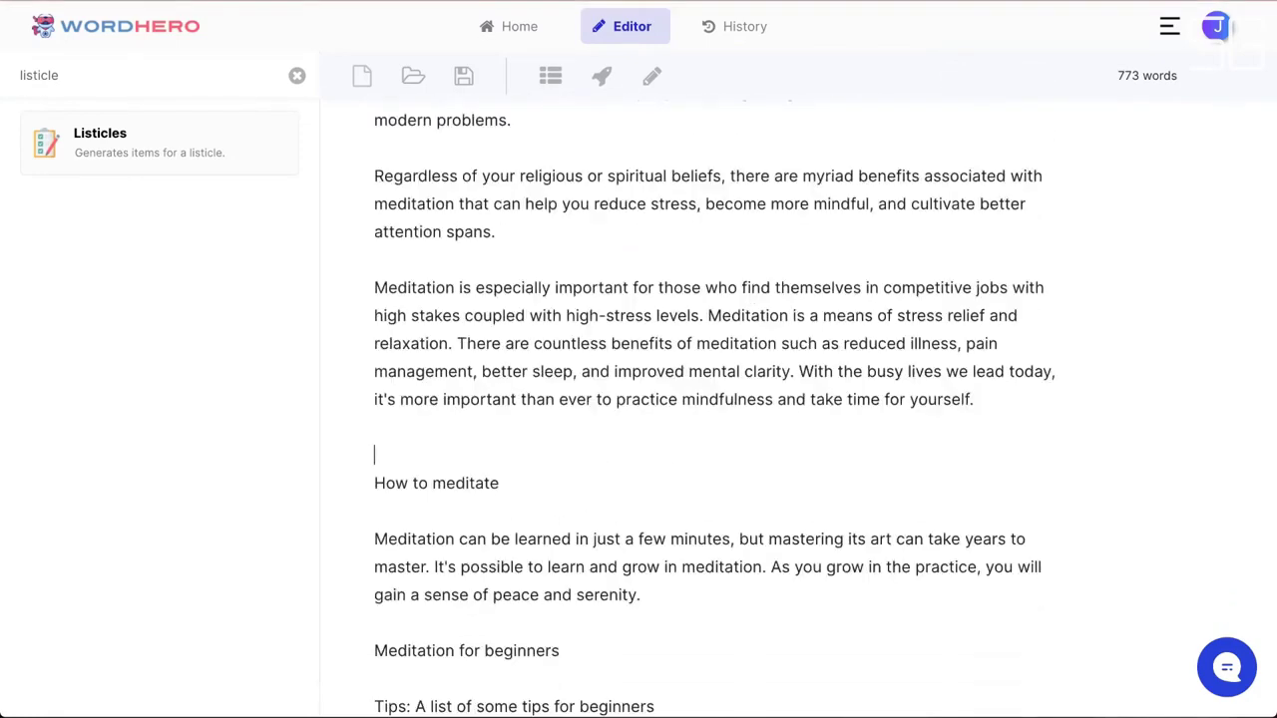
# - Insert two empty lines below the How to meditate paragraph, above "Meditation for beginners"
pyautogui.scroll(-2, 530, 602)
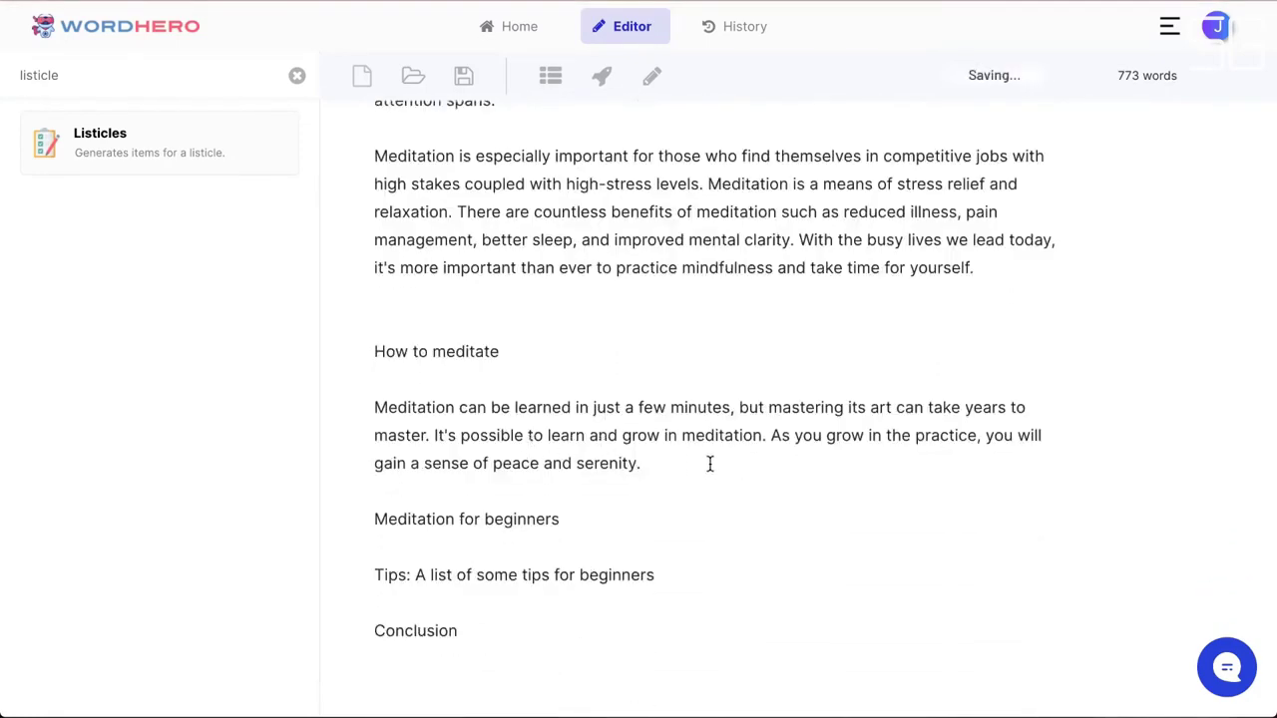
pyautogui.scroll(1, 533, 467)
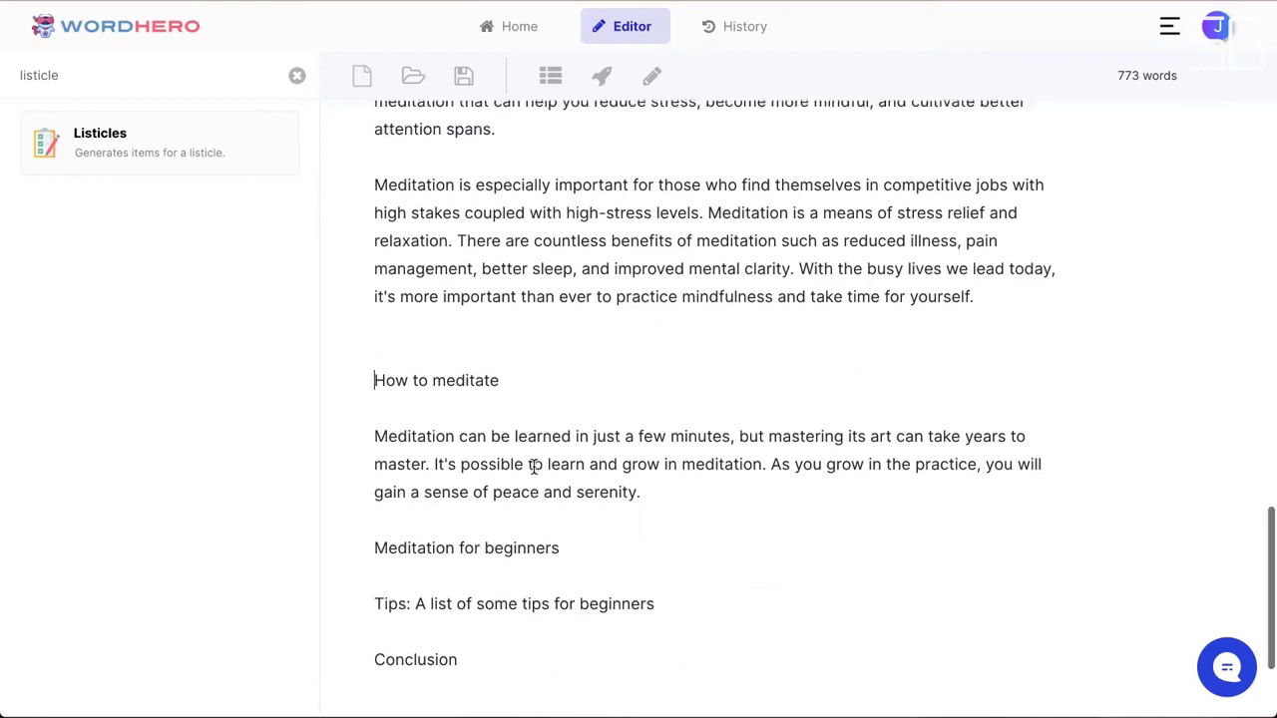
pyautogui.scroll(-2, 533, 465)
pyautogui.scroll(1, 533, 402)
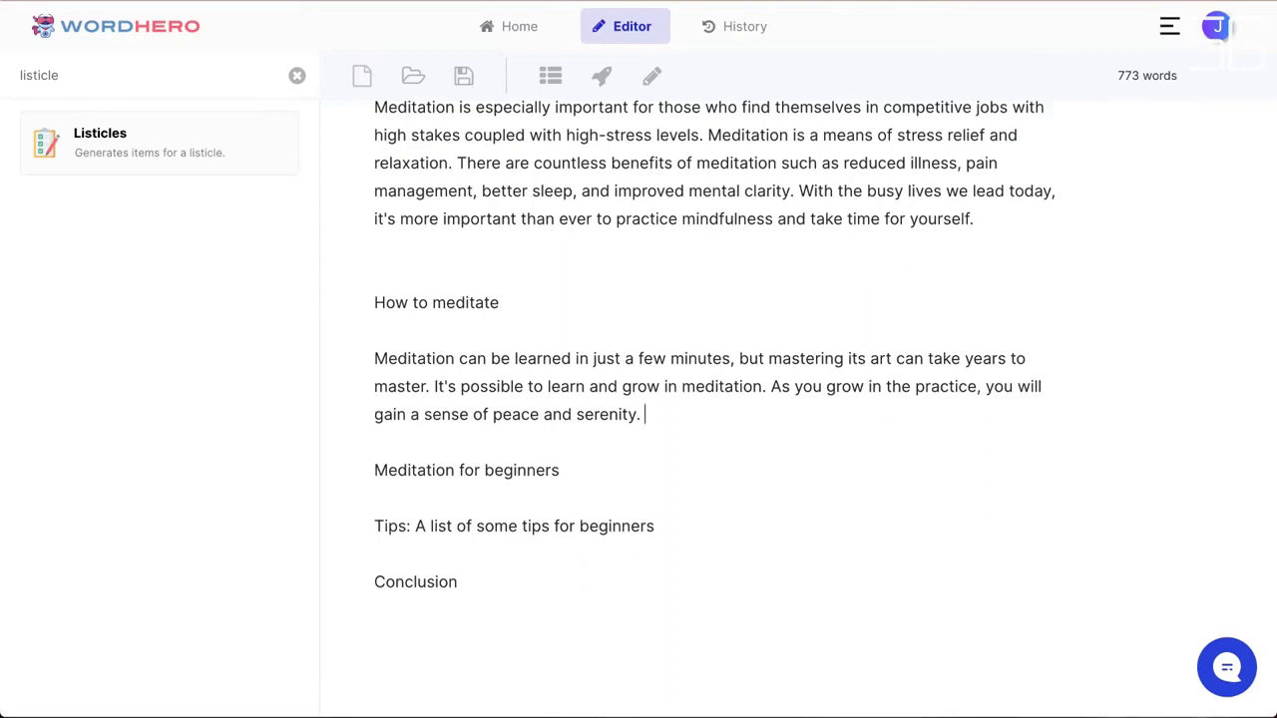
pyautogui.press('Return')
pyautogui.press('Return')
pyautogui.scroll(-2, 725, 393)
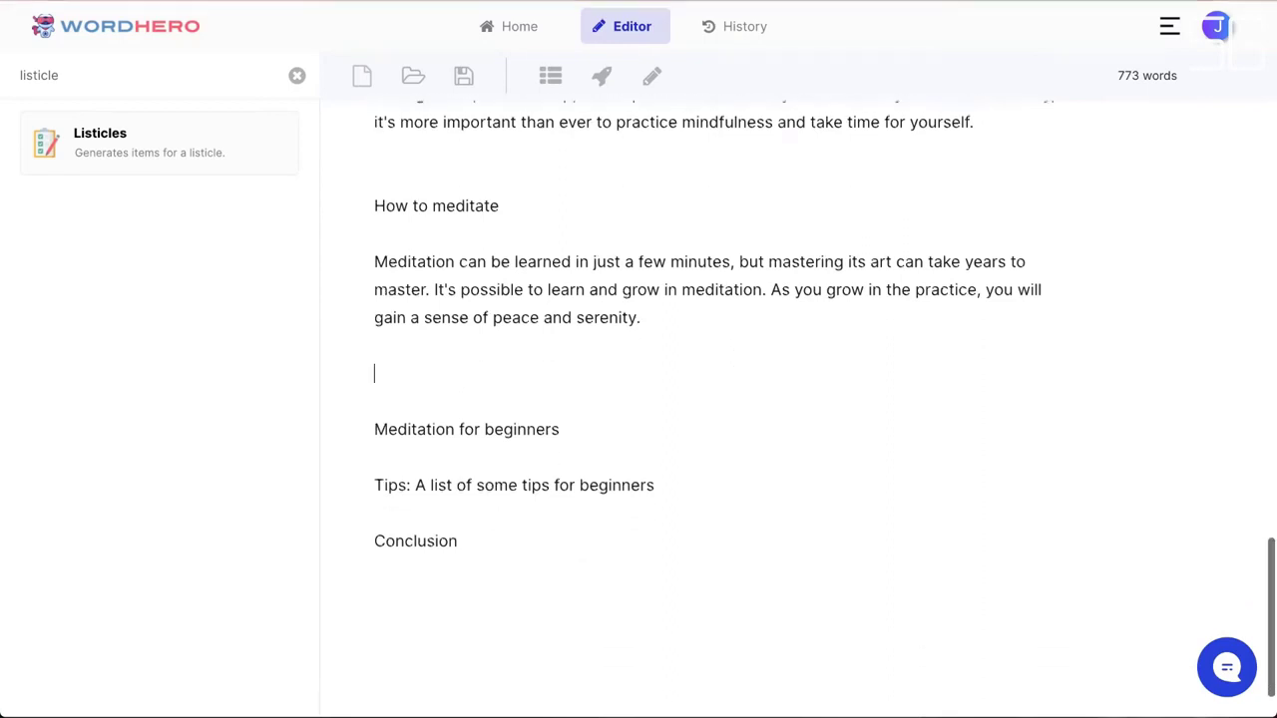
# - Have the AI write a paragraph from the "How to meditate" line and separate it from the existing paragraph with an empty line
pyautogui.scroll(1, 644, 290)
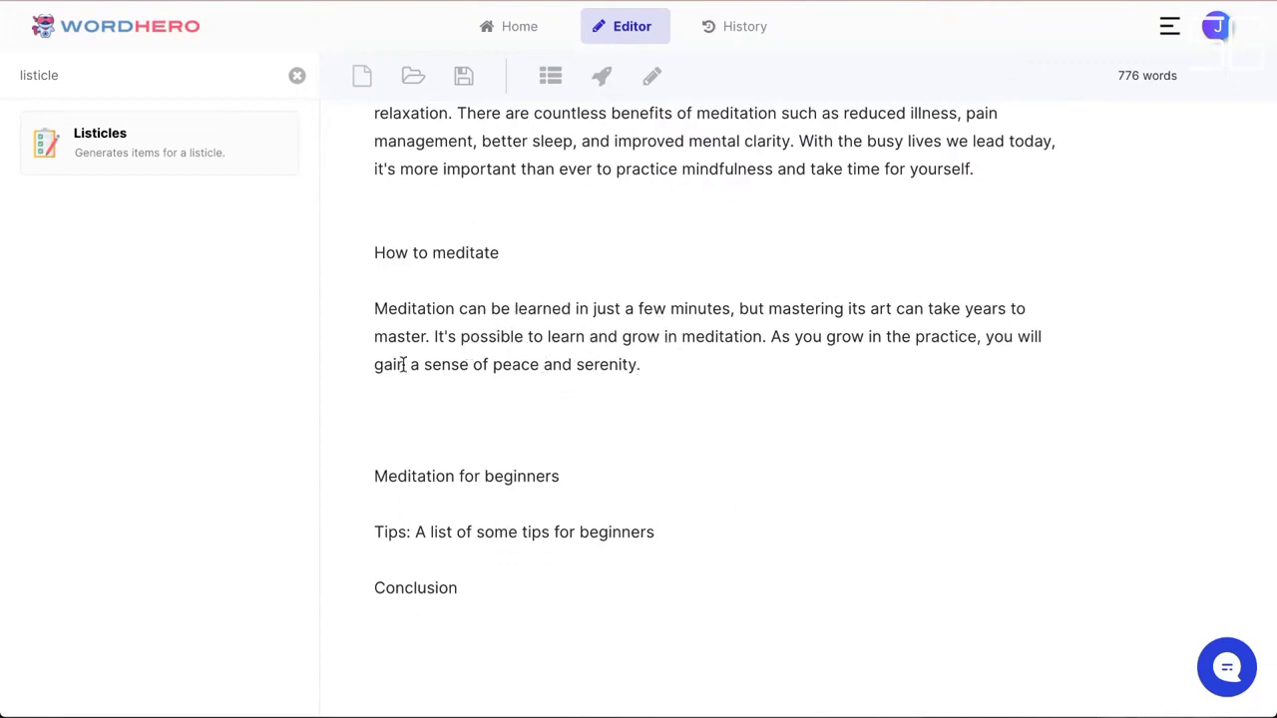
pyautogui.tripleClick(436, 257)
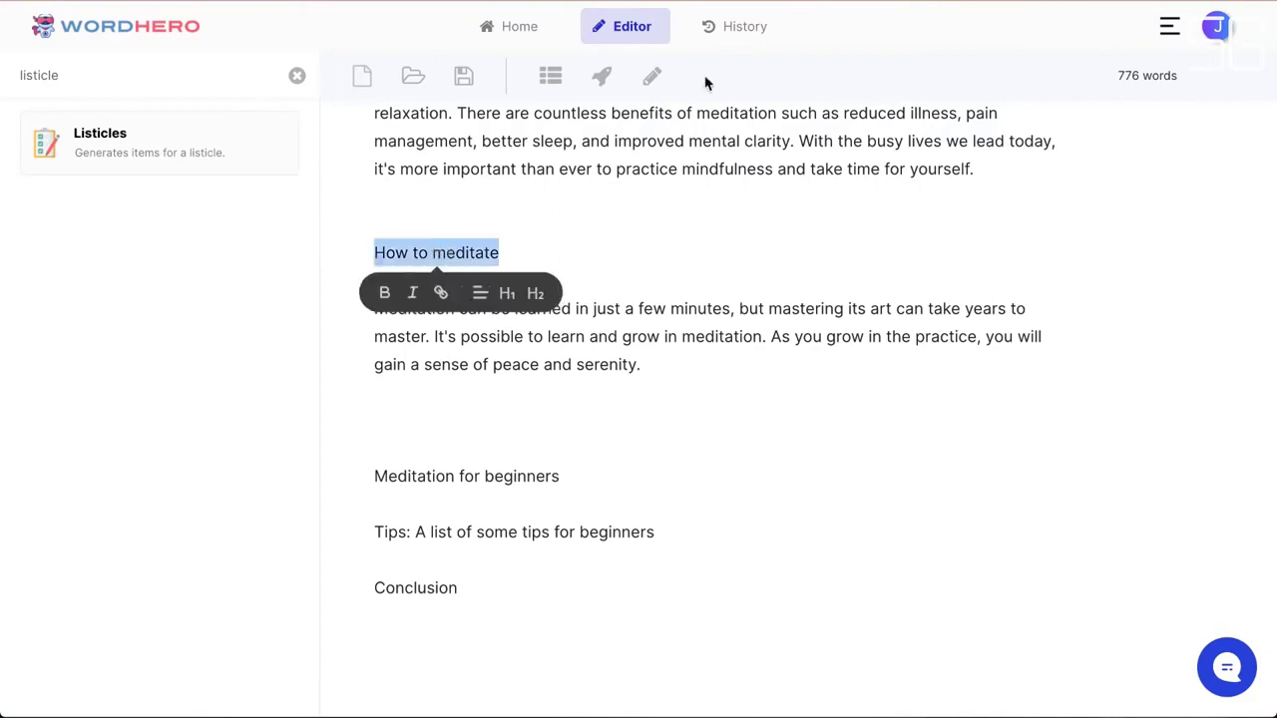
pyautogui.click(601, 77)
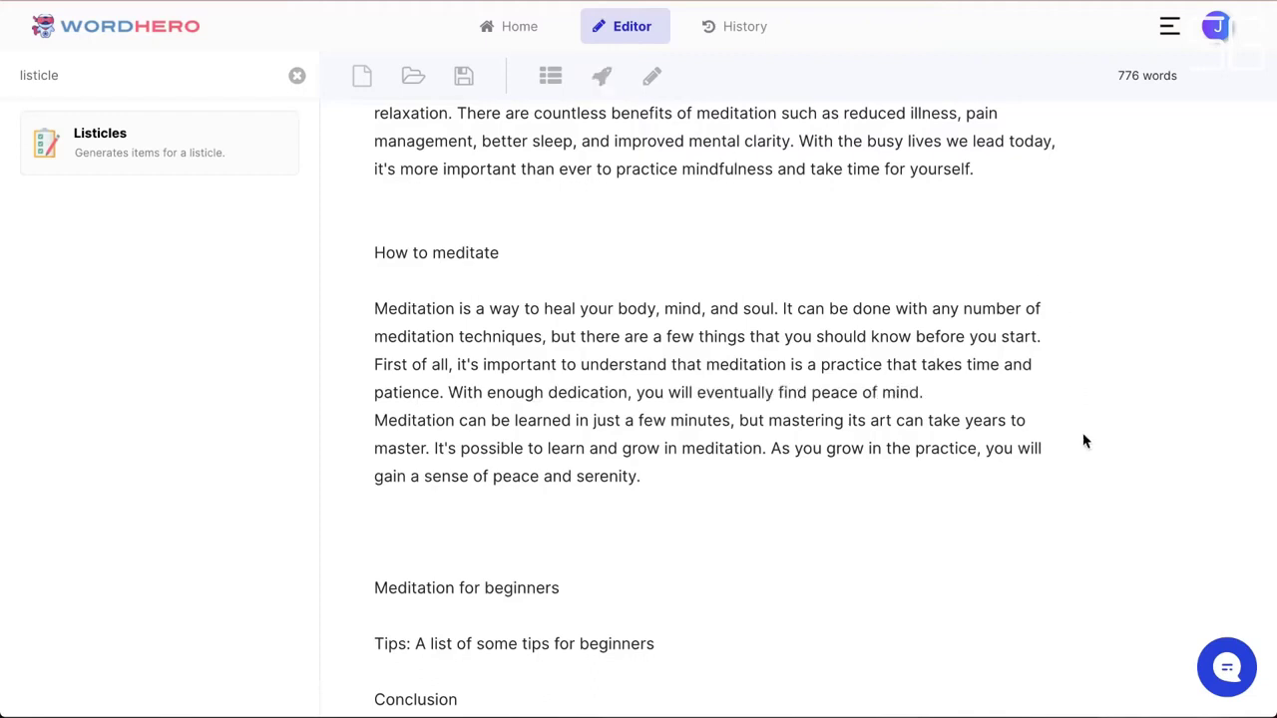
pyautogui.click(969, 387)
pyautogui.press('Return')
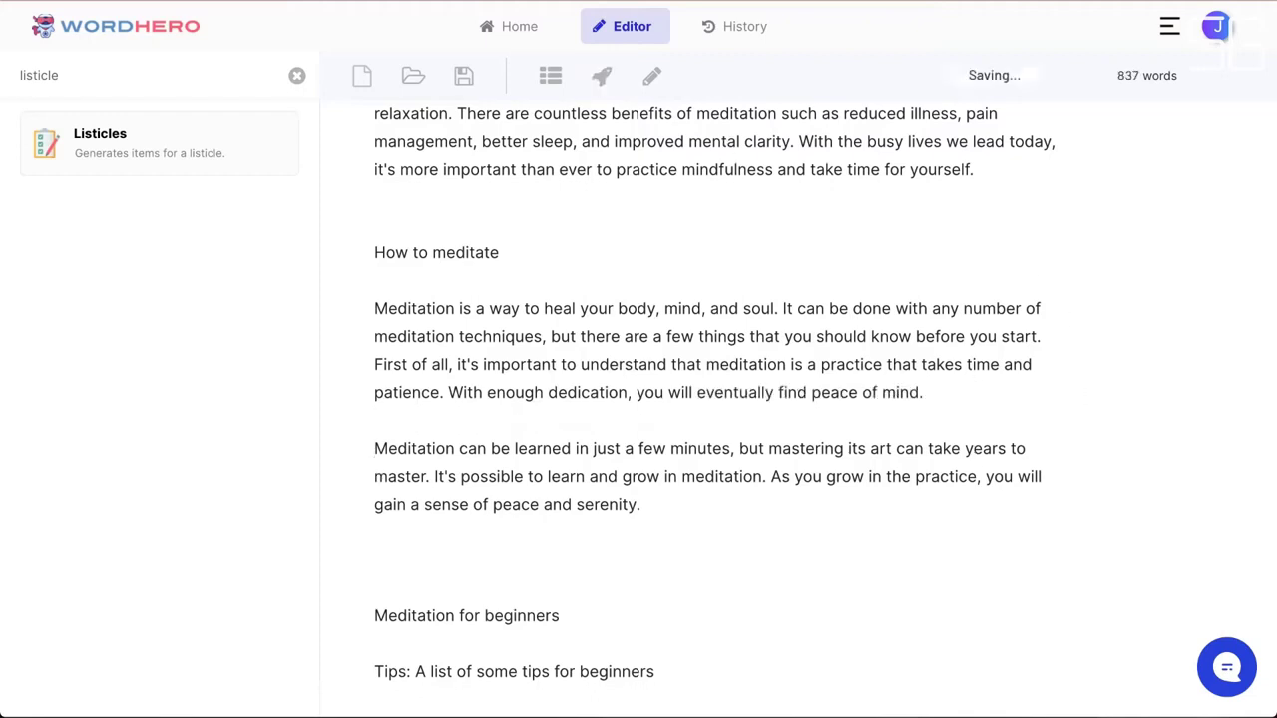
# - Have the AI continue writing from the end of the first How to meditate paragraph, after "peace of mind."
pyautogui.click(703, 504)
pyautogui.scroll(-1, 657, 377)
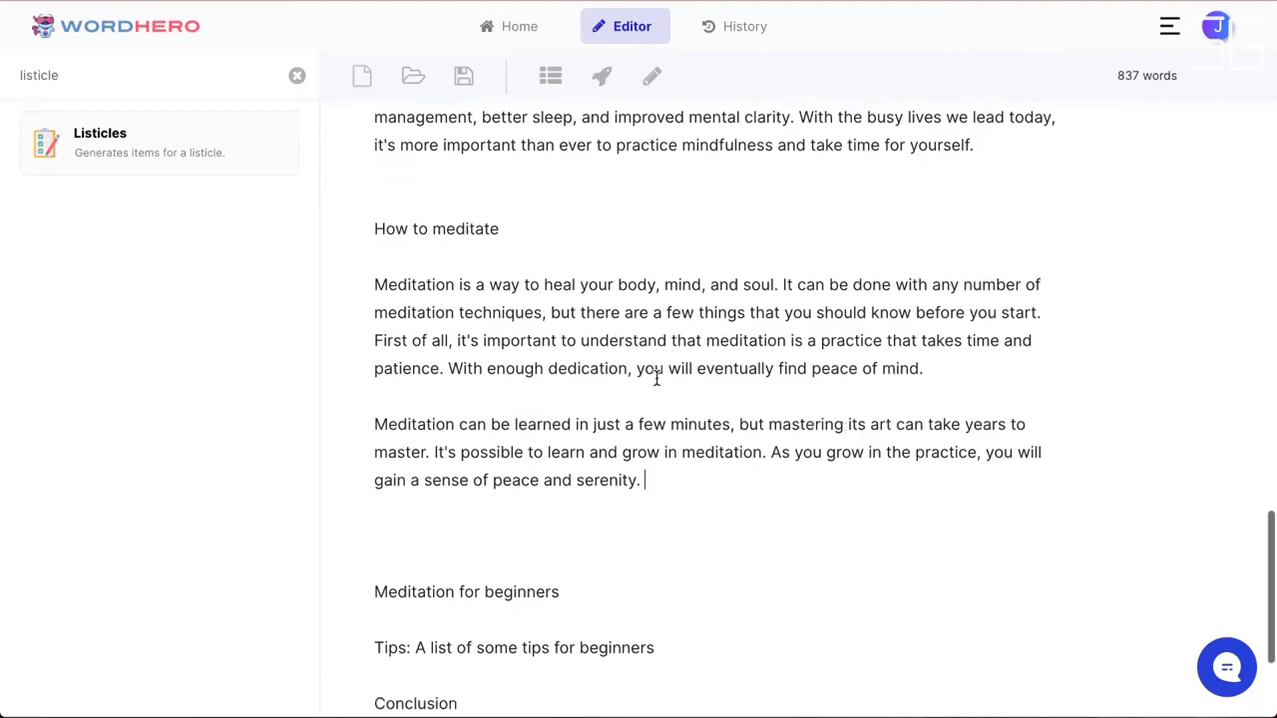
pyautogui.click(945, 365)
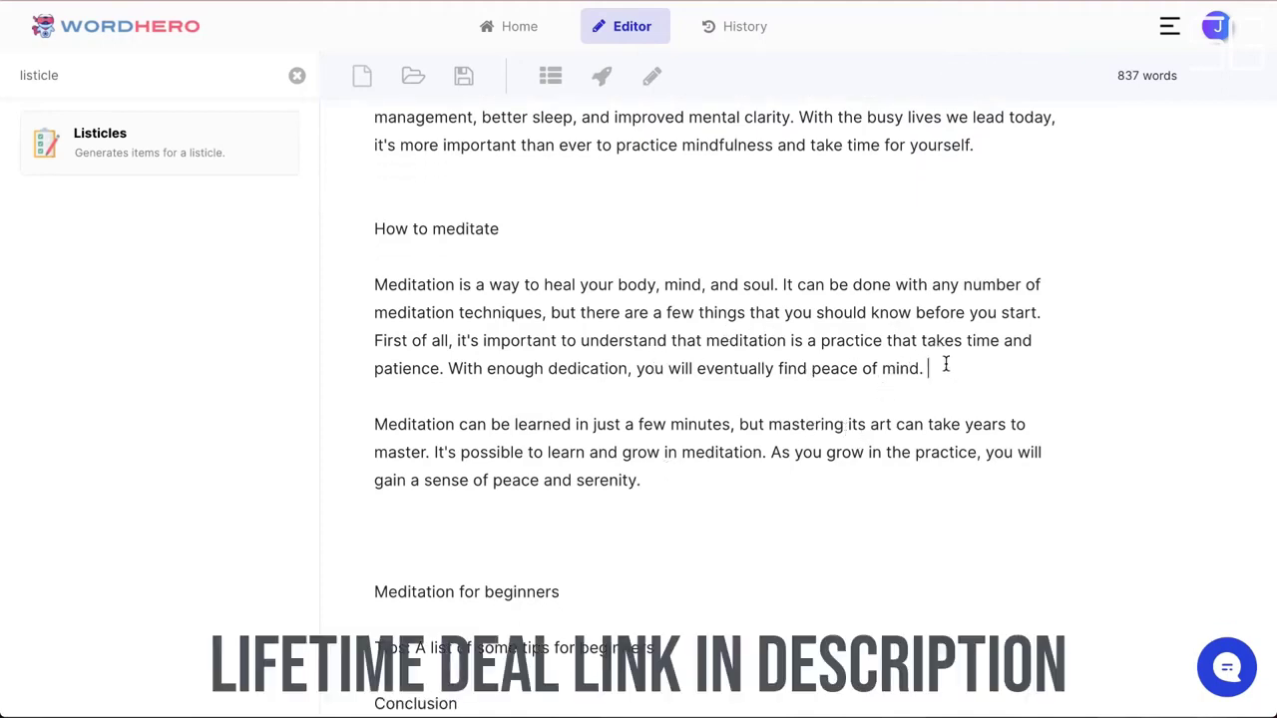
pyautogui.click(651, 77)
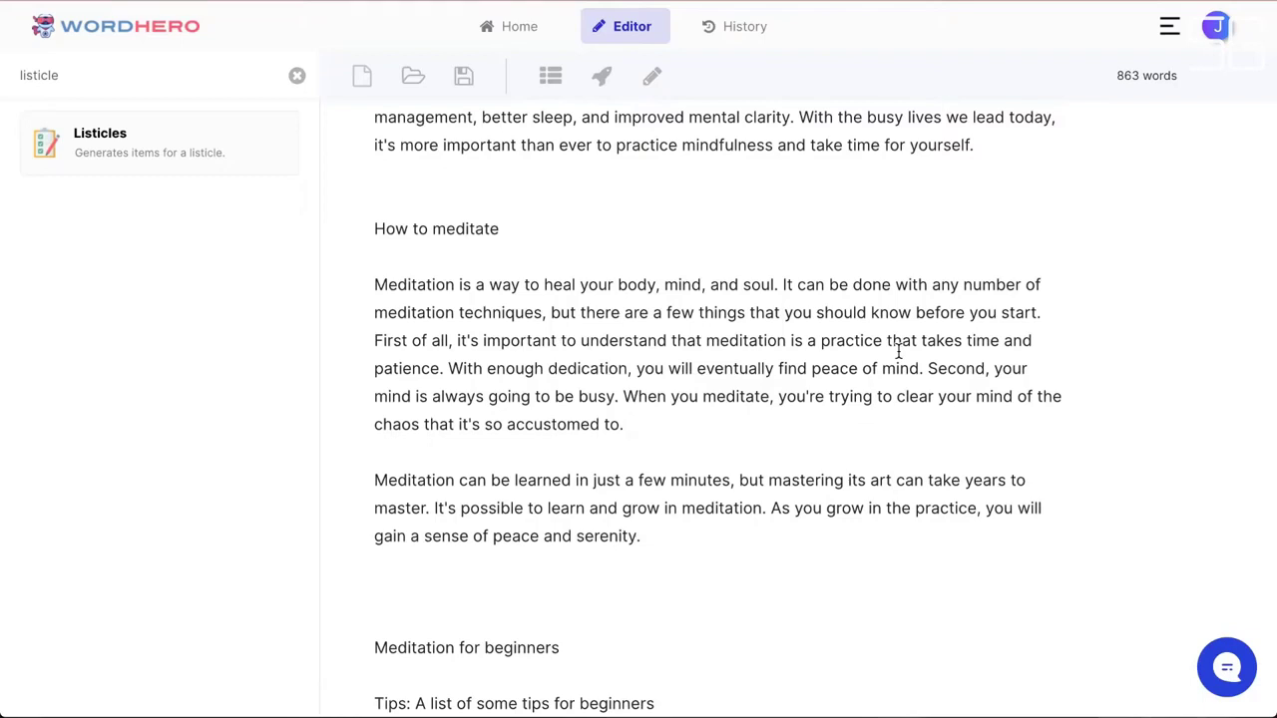
# - Add "Third," to the paragraph's end, have the AI continue from it, and delete the generated image credit line
pyautogui.write('Third,')
pyautogui.click(650, 80)
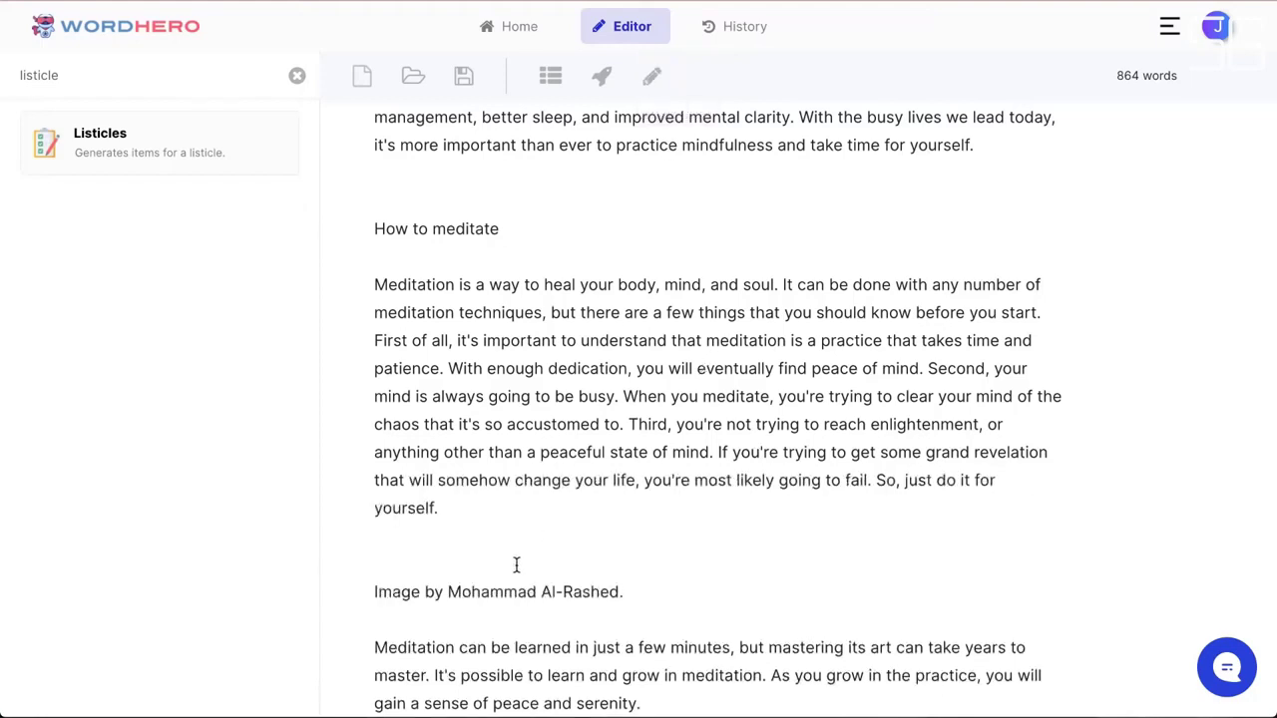
pyautogui.tripleClick(540, 594)
pyautogui.press('BackSpace')
pyautogui.press('BackSpace')
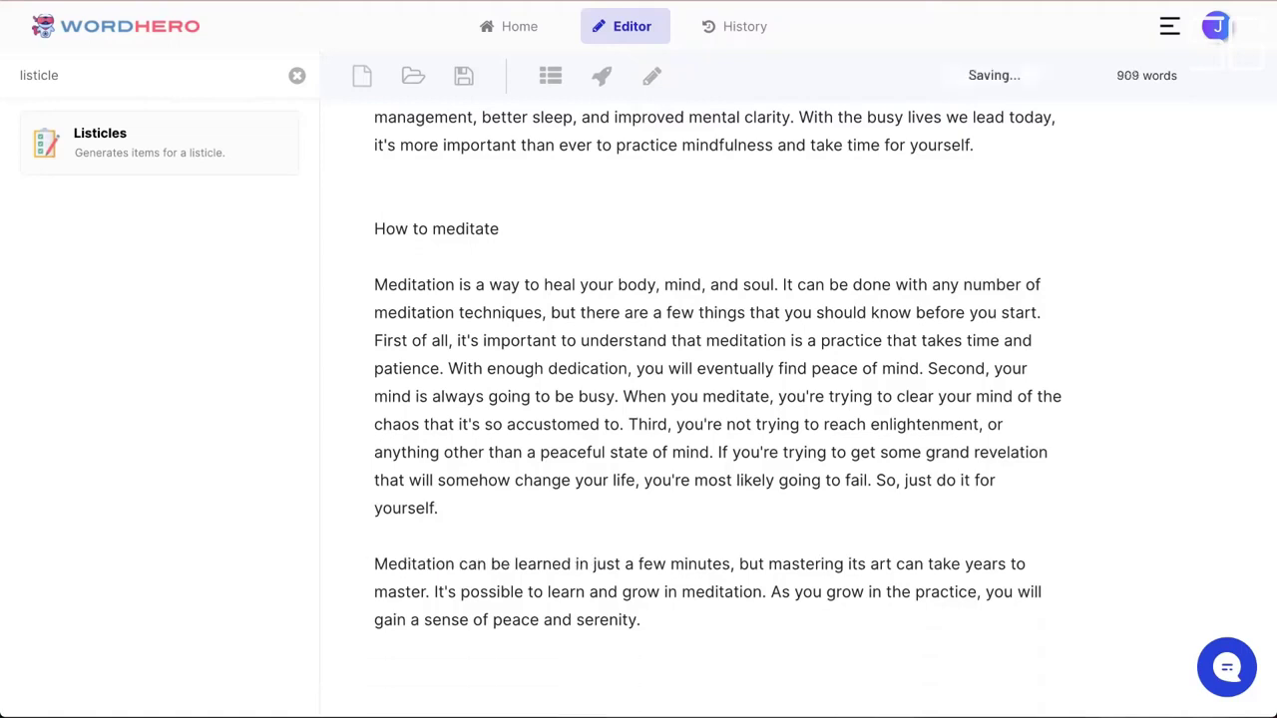
# - Split the long How to meditate paragraph into separate paragraphs starting at "First of all", "Second" and "Third"
pyautogui.click(625, 424)
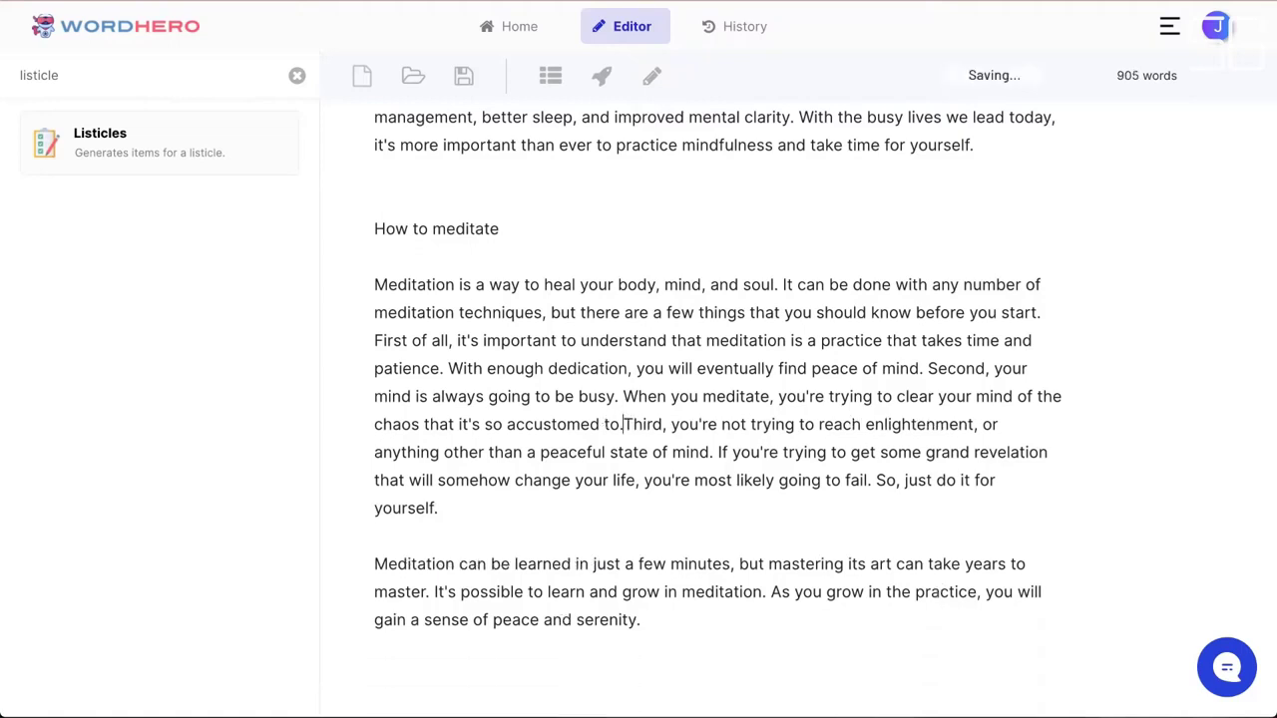
pyautogui.press('Return')
pyautogui.press('Return')
pyautogui.click(919, 368)
pyautogui.press('Delete')
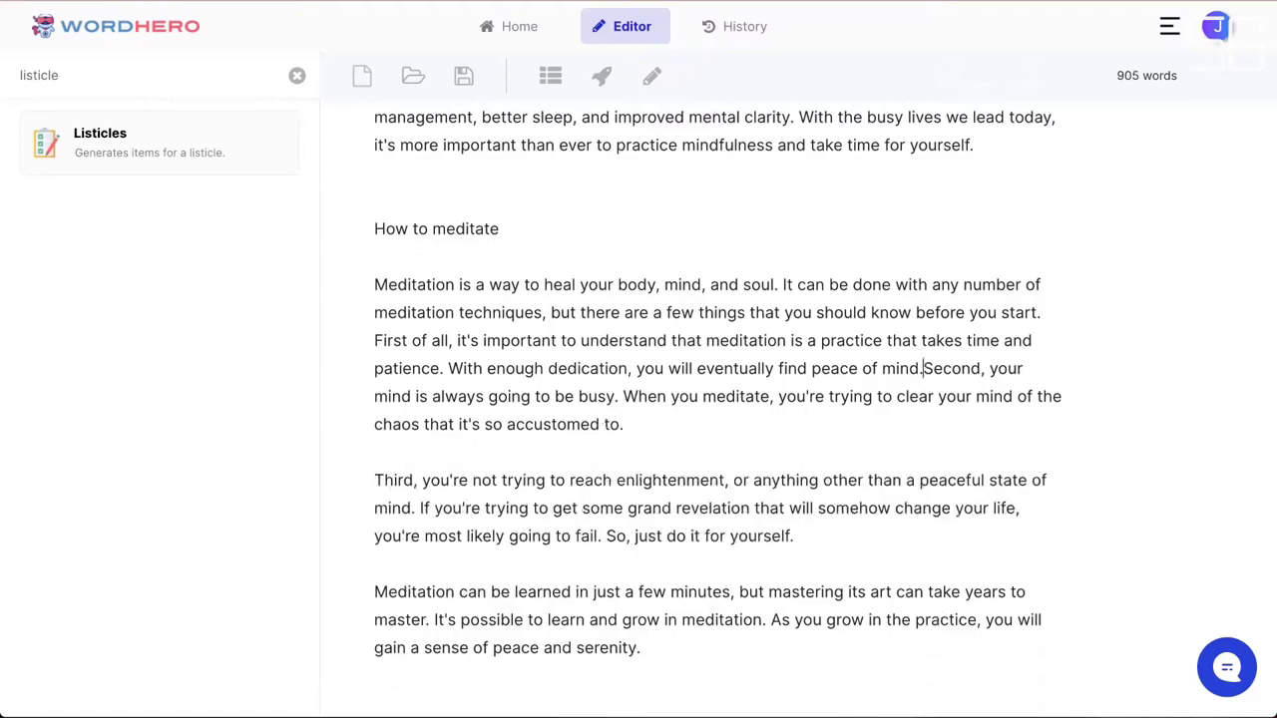
pyautogui.press('Return')
pyautogui.press('Return')
pyautogui.click(375, 339)
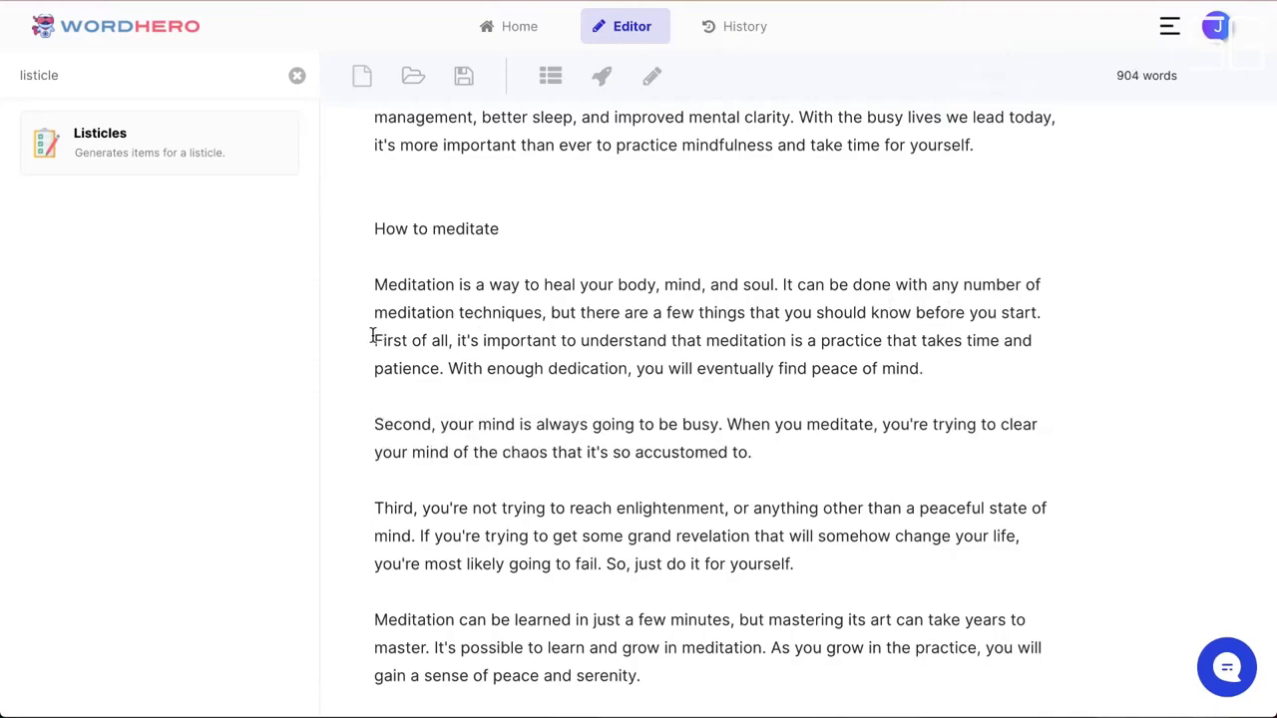
pyautogui.press('BackSpace')
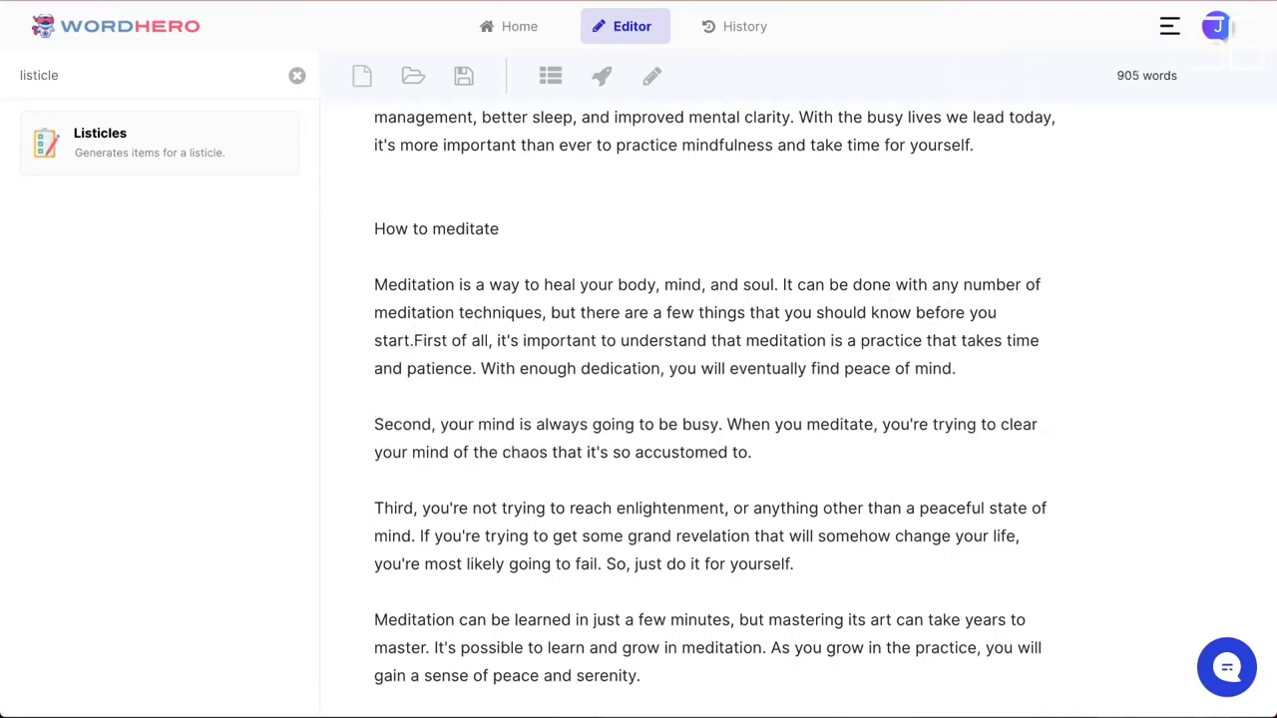
pyautogui.press('Return')
pyautogui.press('Return')
# - Format the "How to meditate" line as an H2 heading
pyautogui.scroll(-1, 479, 294)
pyautogui.tripleClick(436, 129)
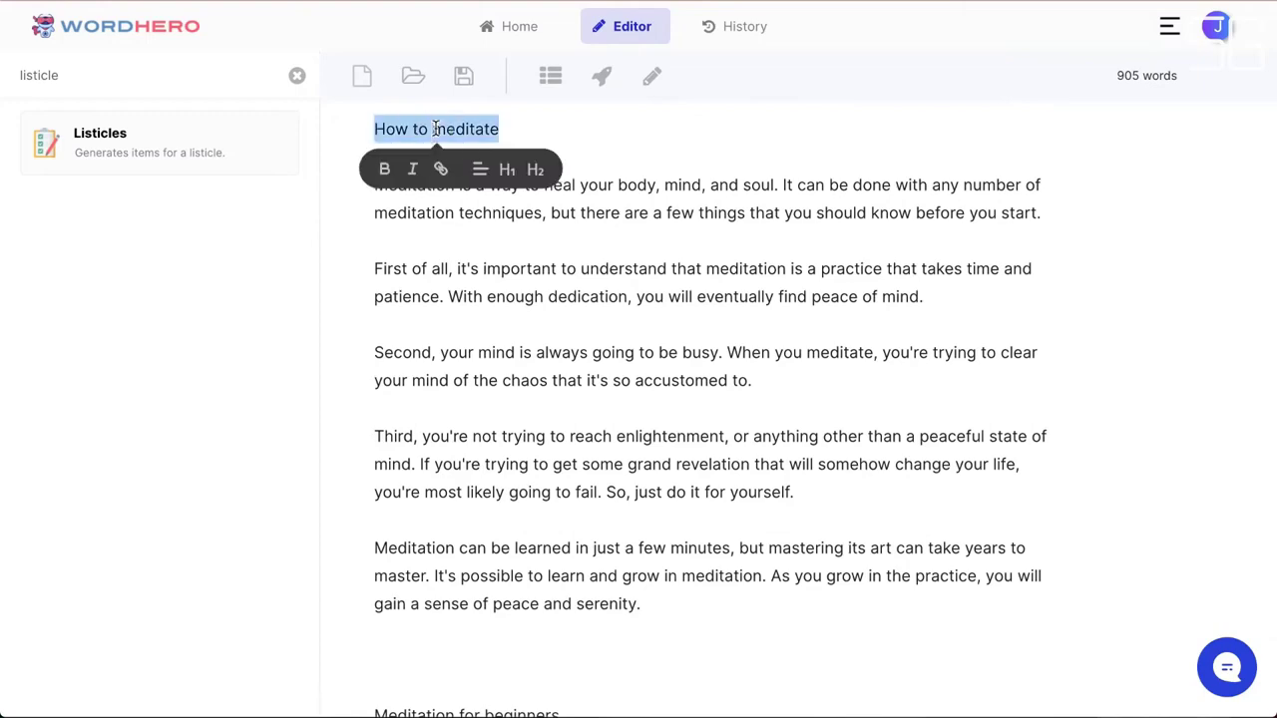
pyautogui.doubleClick(475, 128)
pyautogui.tripleClick(476, 128)
pyautogui.click(540, 169)
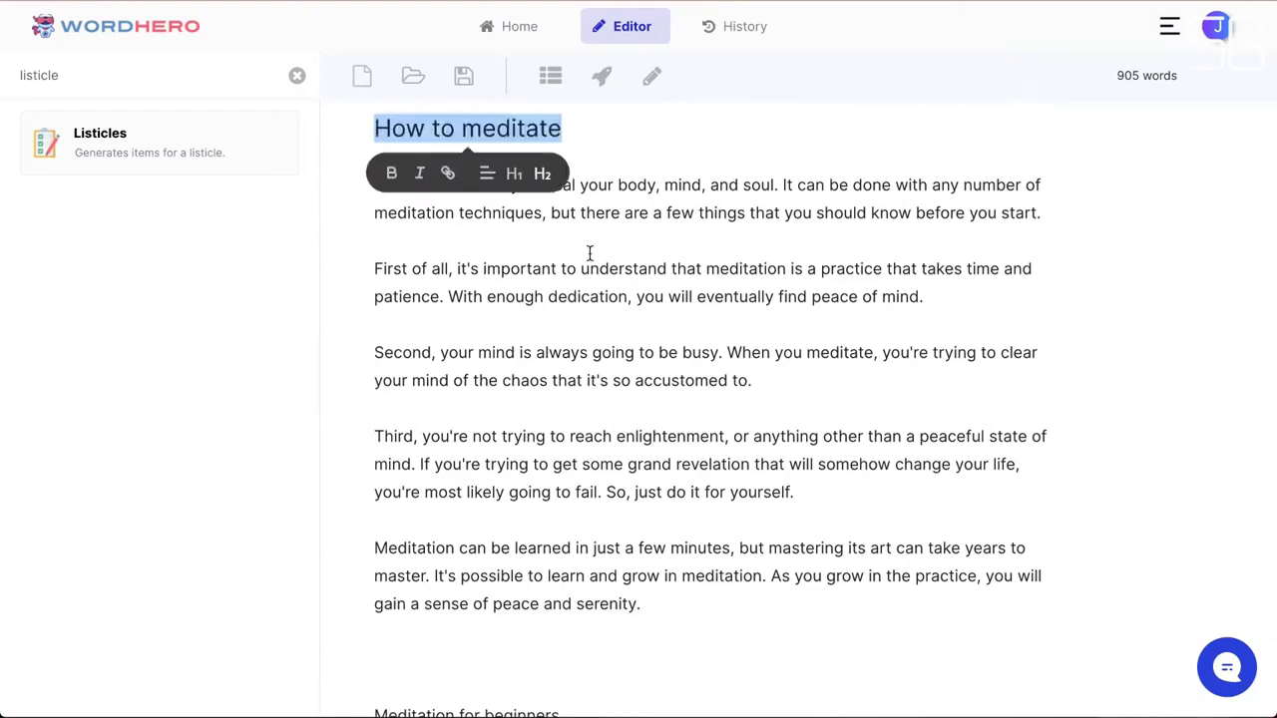
# - Remove one extra empty line above "Meditation for beginners"
pyautogui.scroll(3, 589, 311)
pyautogui.scroll(-5, 593, 297)
pyautogui.scroll(-2, 588, 294)
pyautogui.click(572, 307)
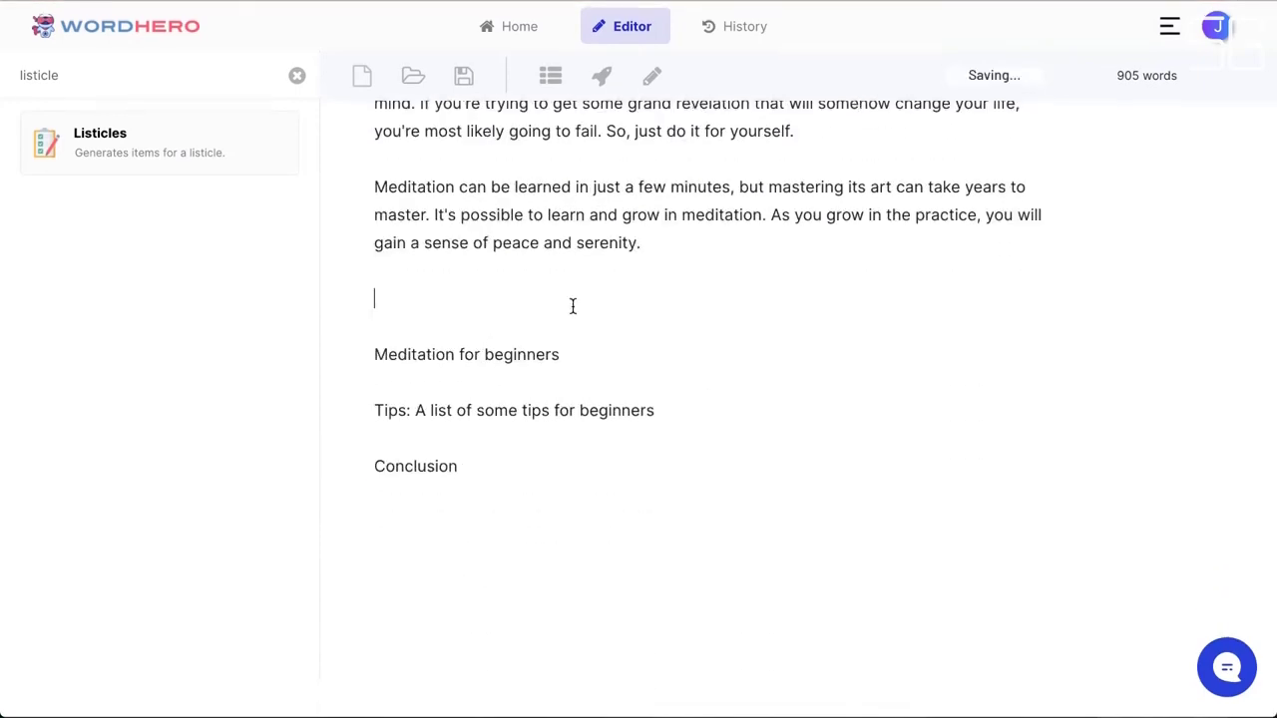
pyautogui.press('BackSpace')
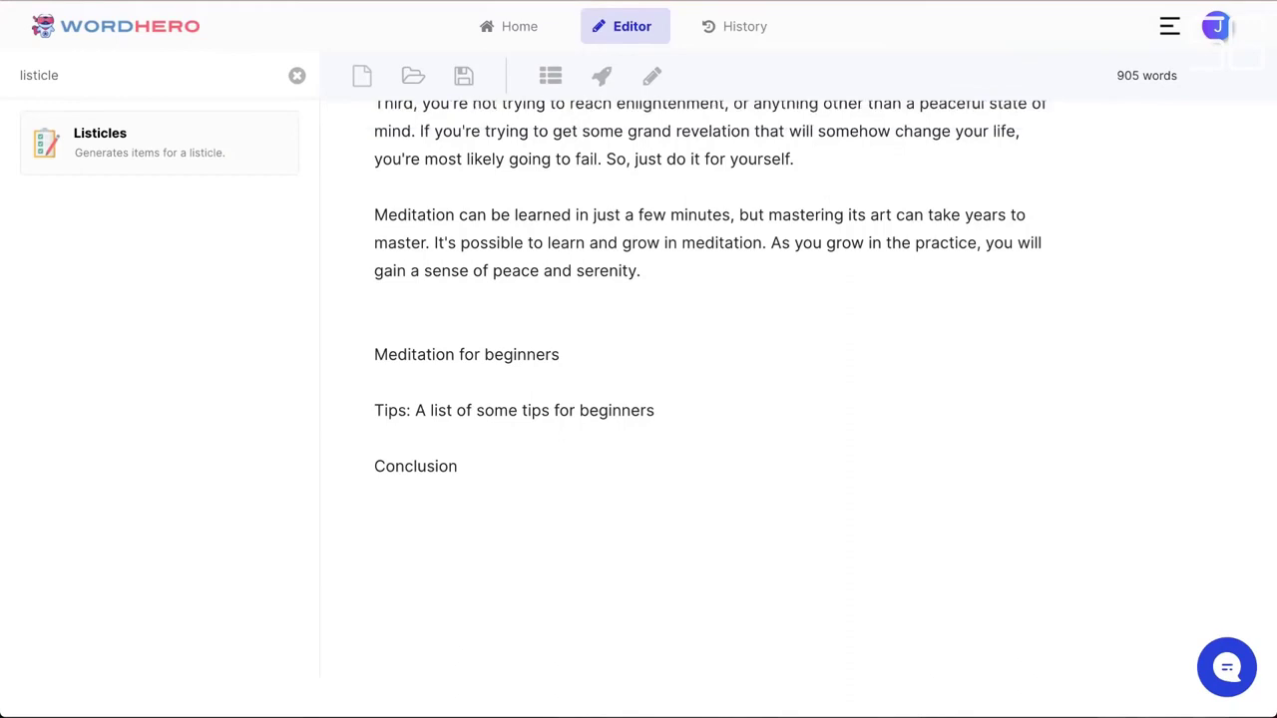
# - Delete the "Meditation for beginners" line from the outline
pyautogui.press('Down')
pyautogui.hotkey('shift', 'End')
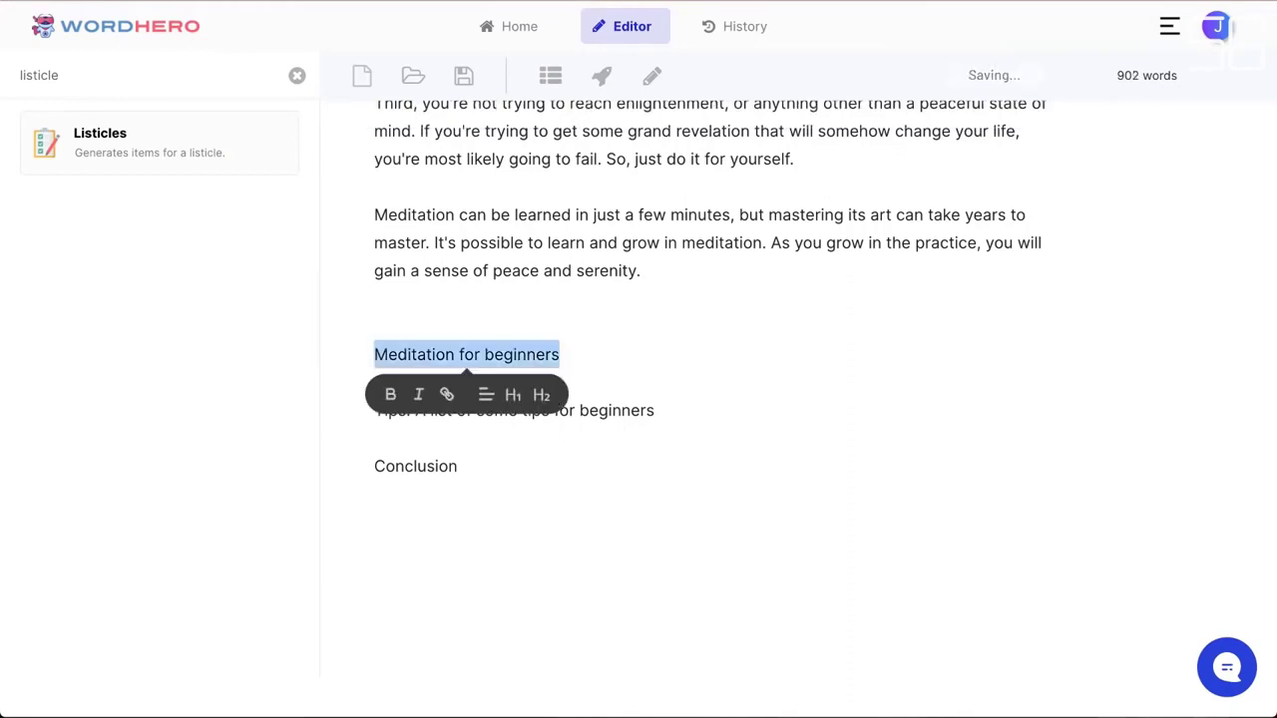
pyautogui.press('BackSpace')
pyautogui.press('BackSpace')
pyautogui.press('BackSpace')
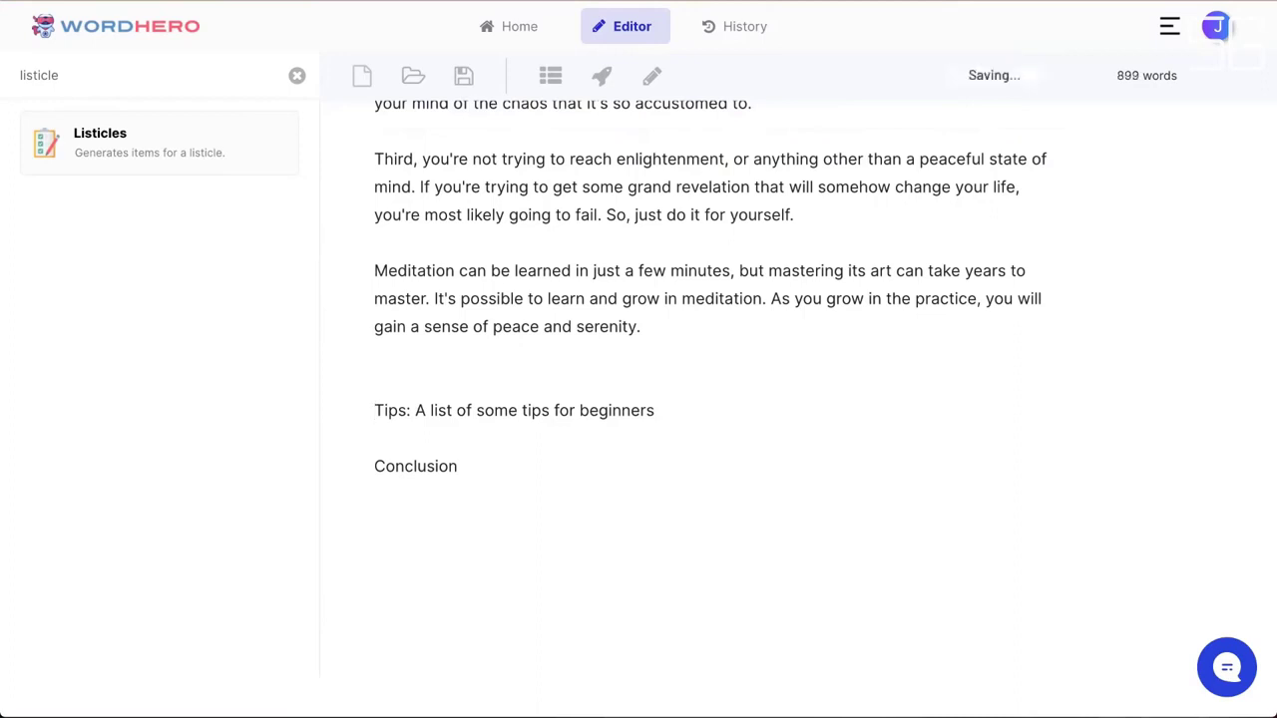
# - Remove the "Tips:" prefix from the line about tips for beginners, keeping two empty lines above it
pyautogui.hotkey('shift', 'ctrl', 'Right')
pyautogui.hotkey('shift', 'Right')
pyautogui.hotkey('shift', 'Right')
pyautogui.press('BackSpace')
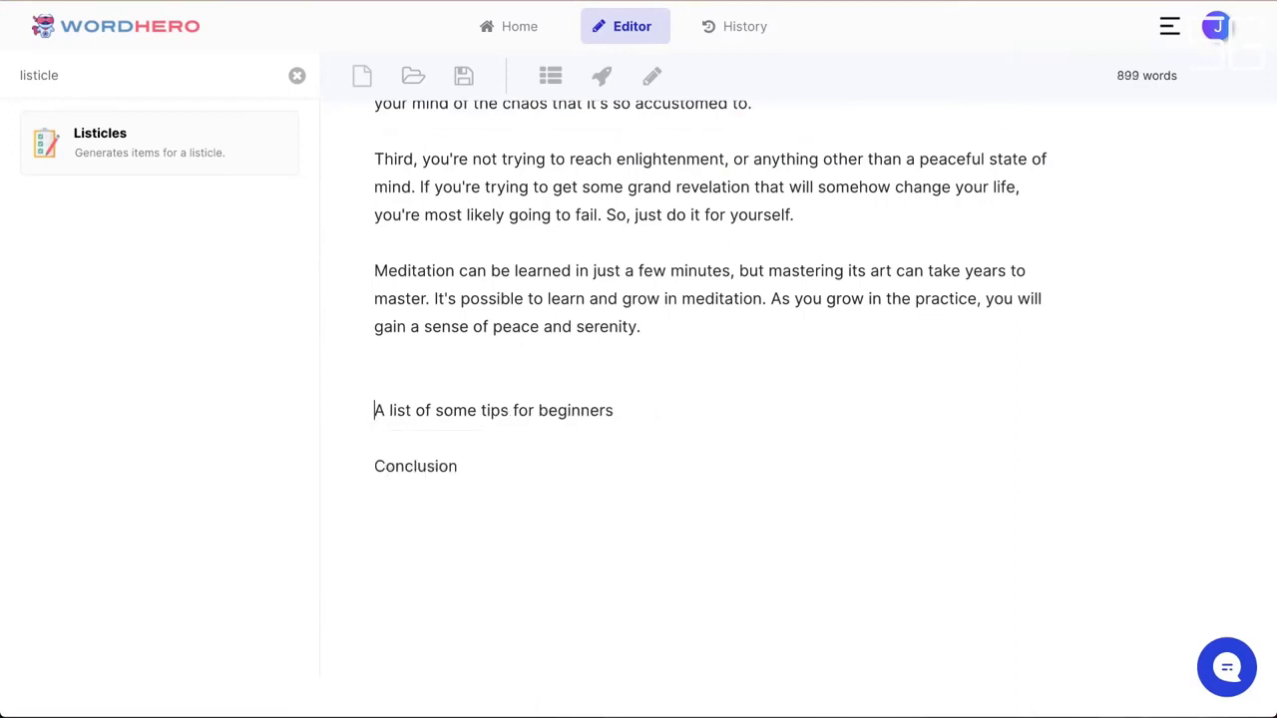
pyautogui.press('BackSpace')
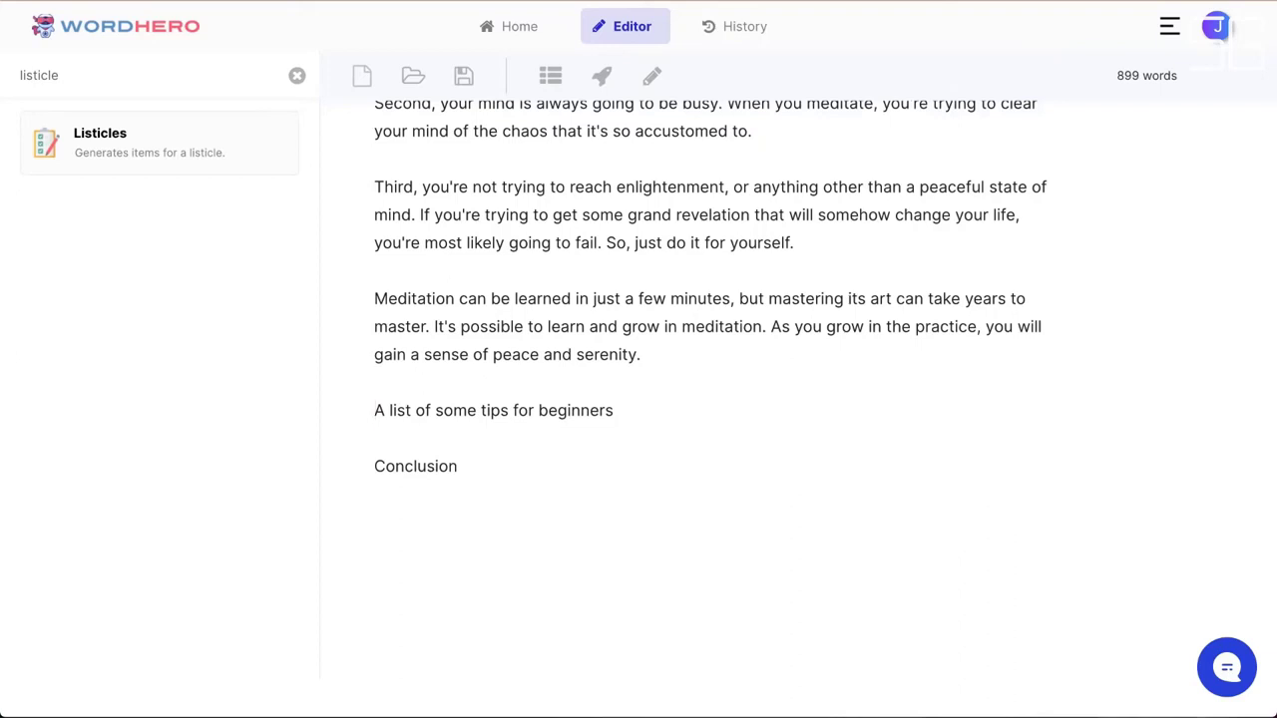
pyautogui.press('Return')
# - Replace "A list of some" with "Meditation" so the line reads "Meditation tips for beginners"
pyautogui.hotkey('shift', 'Right')
pyautogui.hotkey('shift', 'Right')
pyautogui.hotkey('shift', 'Right')
pyautogui.hotkey('shift', 'Right')
pyautogui.hotkey('shift', 'Right')
pyautogui.hotkey('shift', 'Right')
pyautogui.hotkey('shift', 'Right')
pyautogui.hotkey('shift', 'Right')
pyautogui.hotkey('shift', 'Right')
pyautogui.hotkey('shift', 'Right')
pyautogui.hotkey('shift', 'Right')
pyautogui.hotkey('shift', 'Right')
pyautogui.hotkey('shift', 'Right')
pyautogui.hotkey('shift', 'Right')
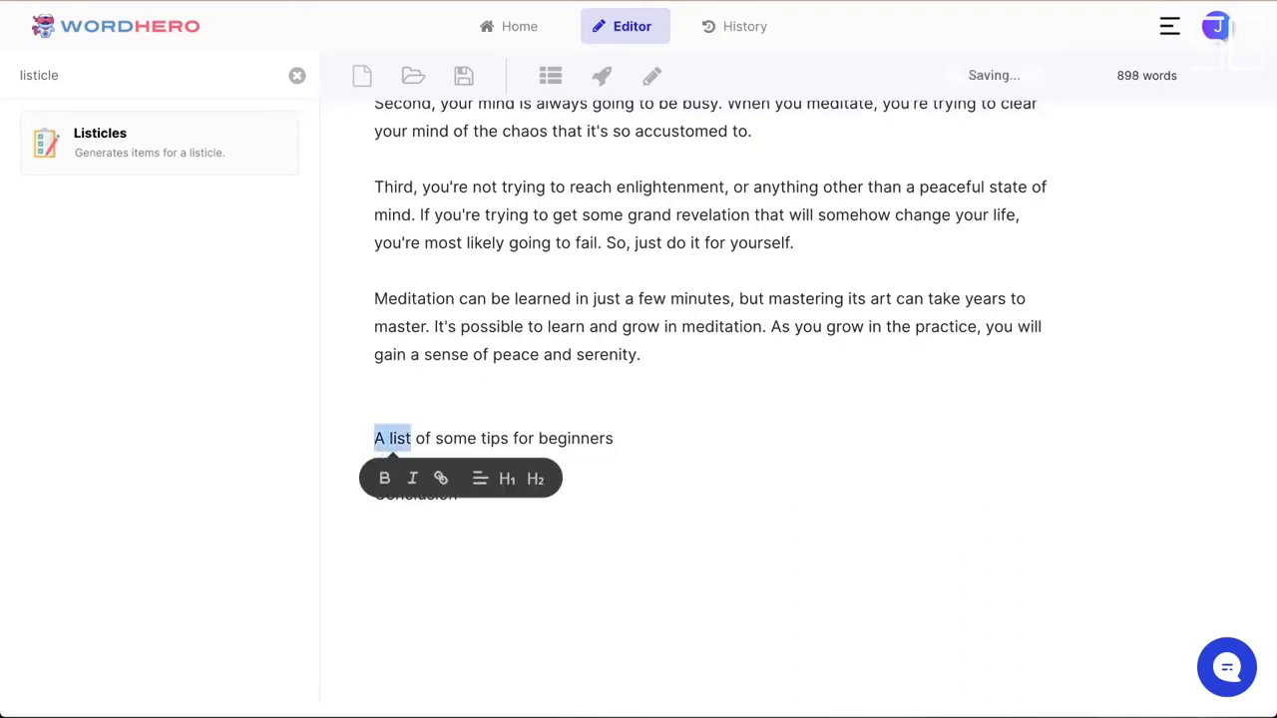
pyautogui.write('Meditat')
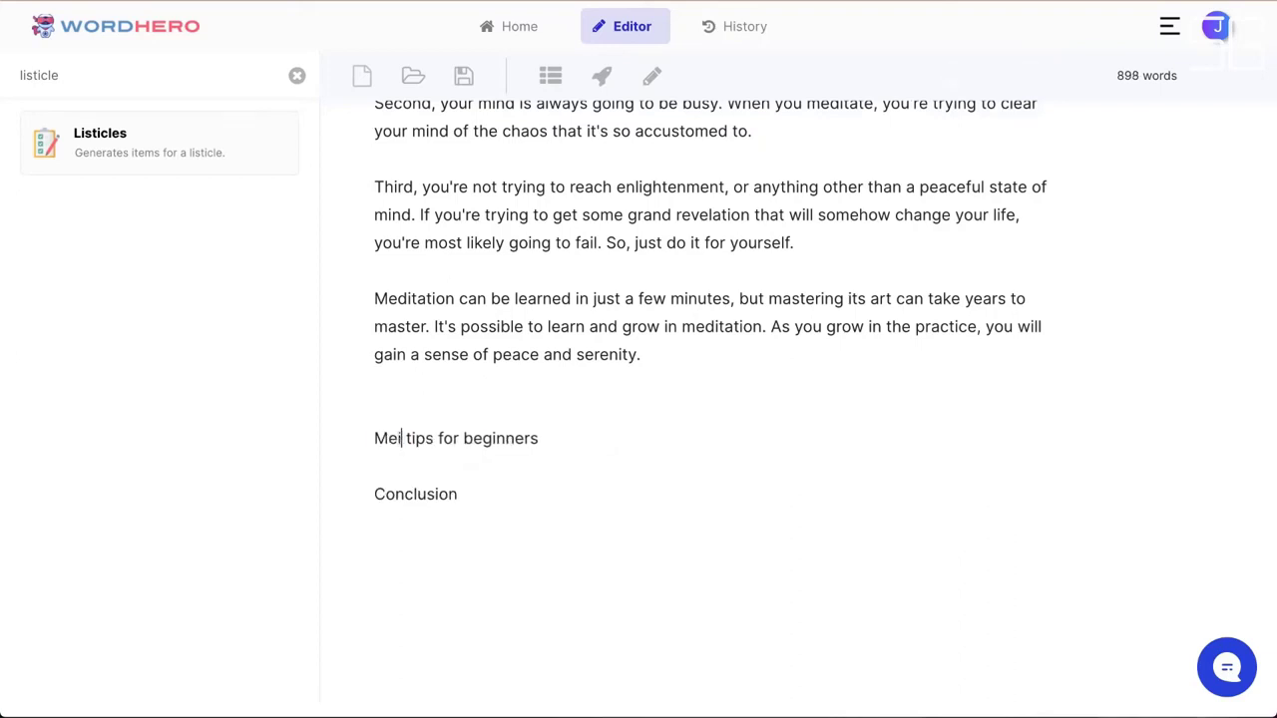
pyautogui.press('BackSpace')
pyautogui.press('BackSpace')
pyautogui.press('BackSpace')
pyautogui.press('BackSpace')
pyautogui.press('BackSpace')
pyautogui.write('dition')
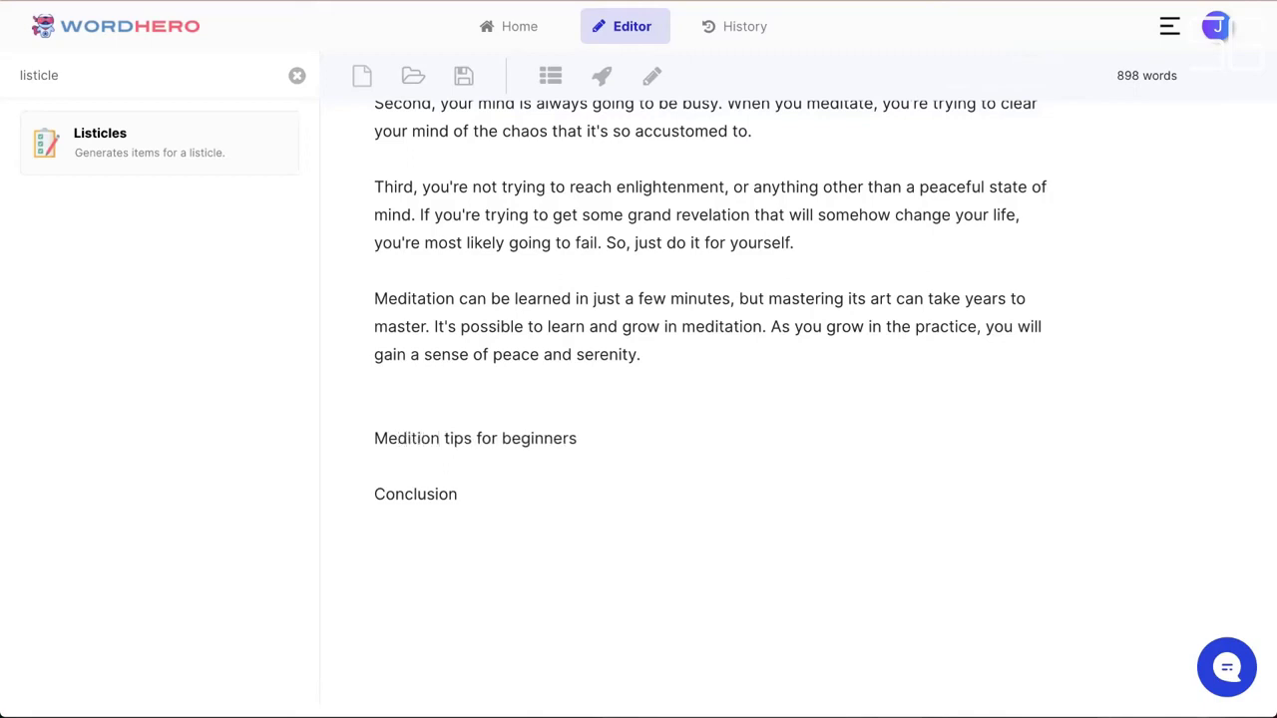
pyautogui.press('BackSpace')
pyautogui.press('BackSpace')
pyautogui.press('BackSpace')
pyautogui.press('BackSpace')
pyautogui.write('tation')
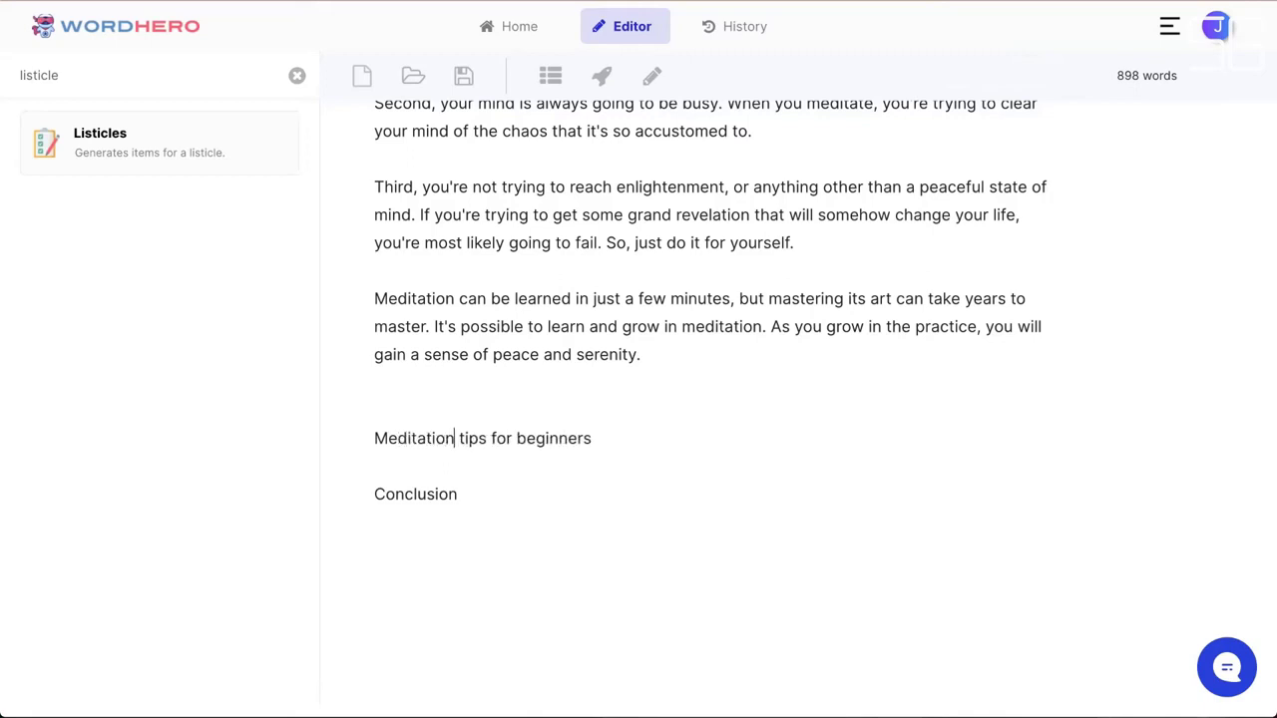
# - Add a line below "Meditation tips for beginners" and have the AI write a blog intro from that title
pyautogui.press('End')
pyautogui.press('Return')
pyautogui.hotkey('shift', 'End')
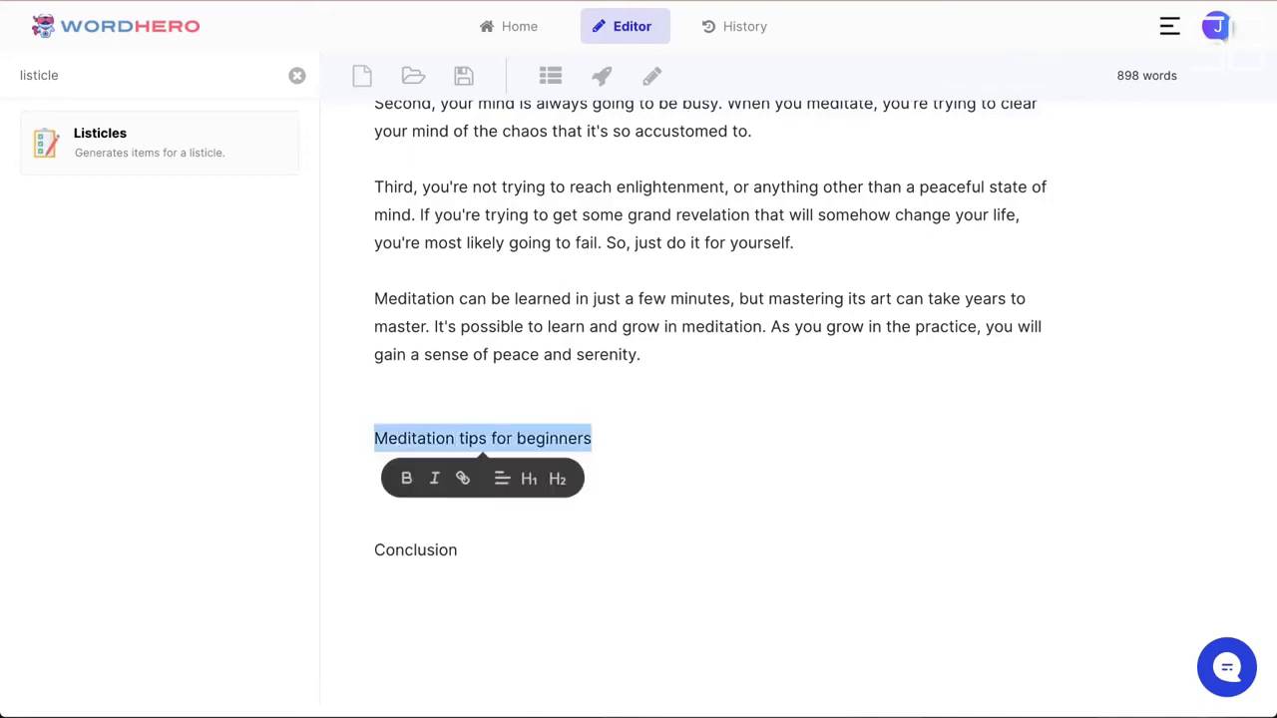
pyautogui.click(609, 74)
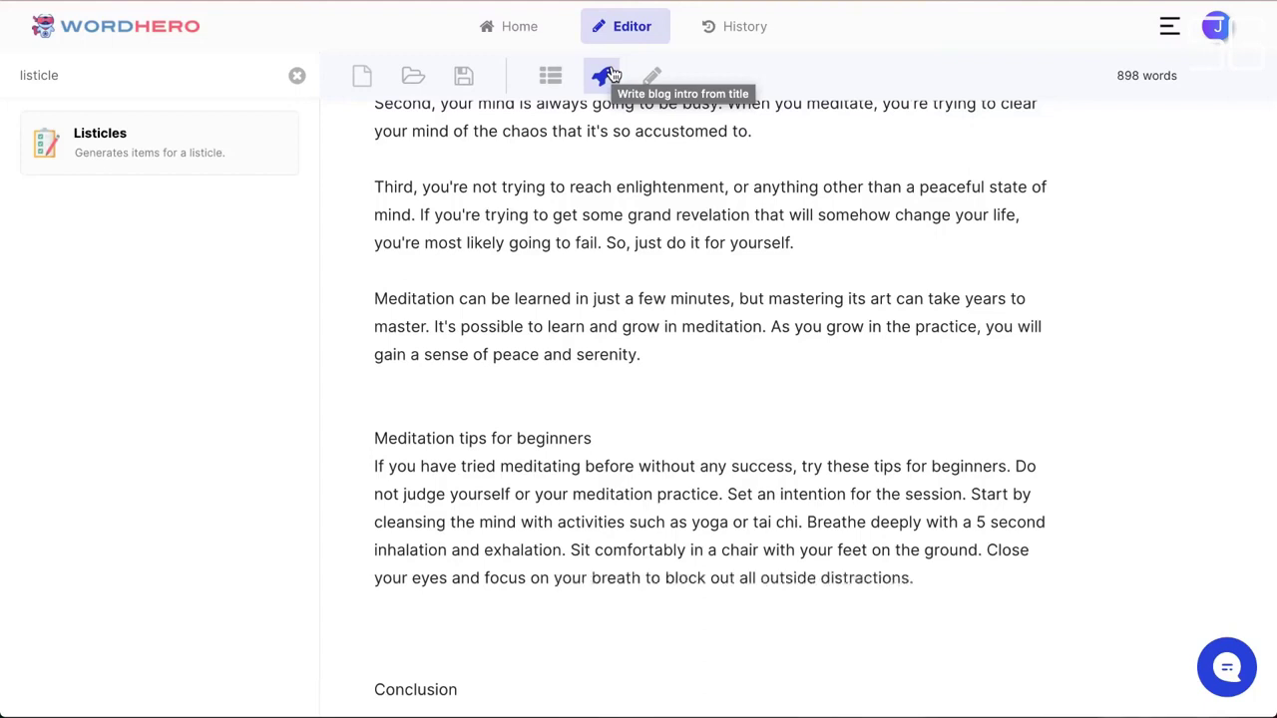
# - Break the generated paragraph after "try these tips for beginners." and turn the remaining text into a bullet
pyautogui.scroll(-2, 610, 231)
pyautogui.click(1011, 345)
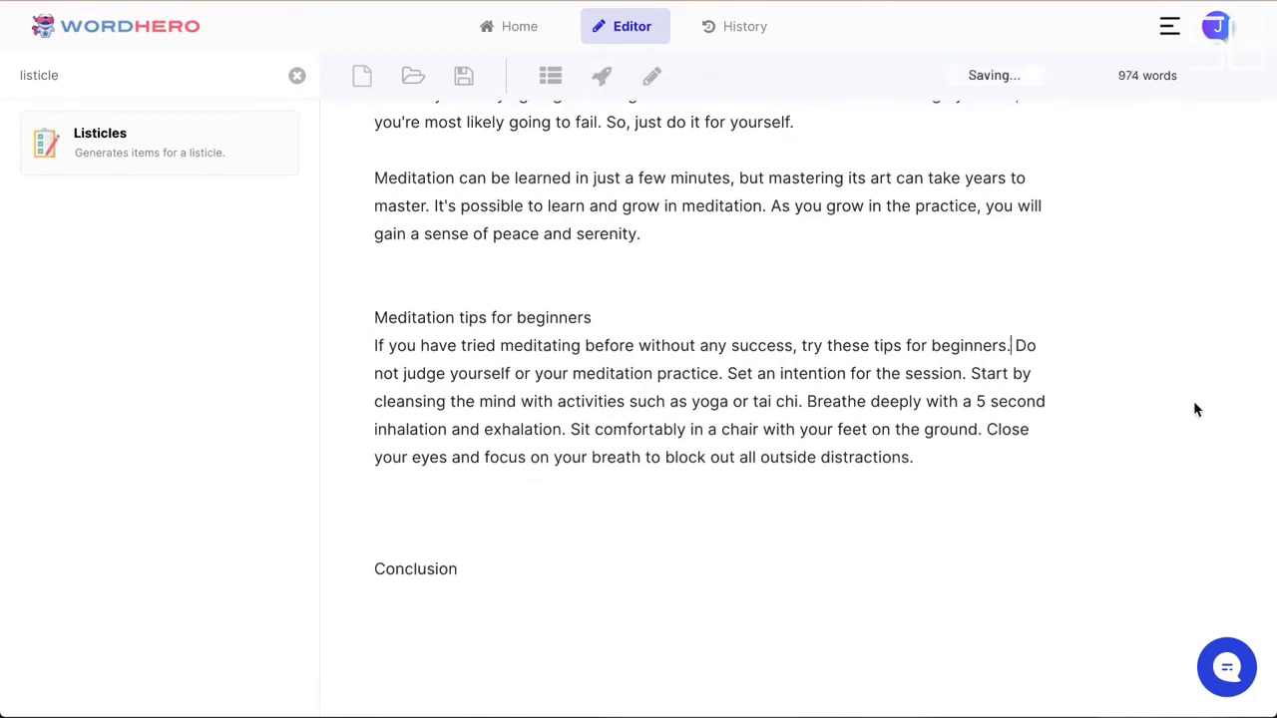
pyautogui.press('Delete')
pyautogui.press('Return')
pyautogui.write('-')
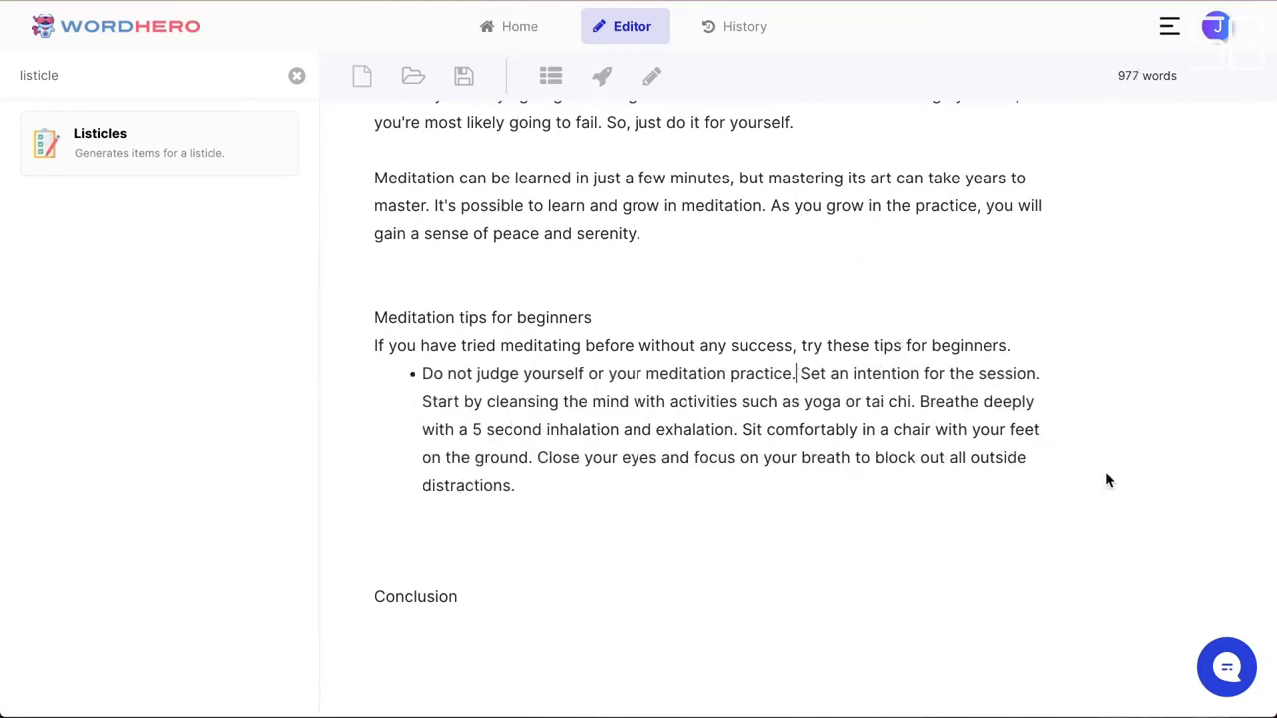
# - Split the long tips bullet into six separate bullets, one sentence each
pyautogui.press('Delete')
pyautogui.press('Return')
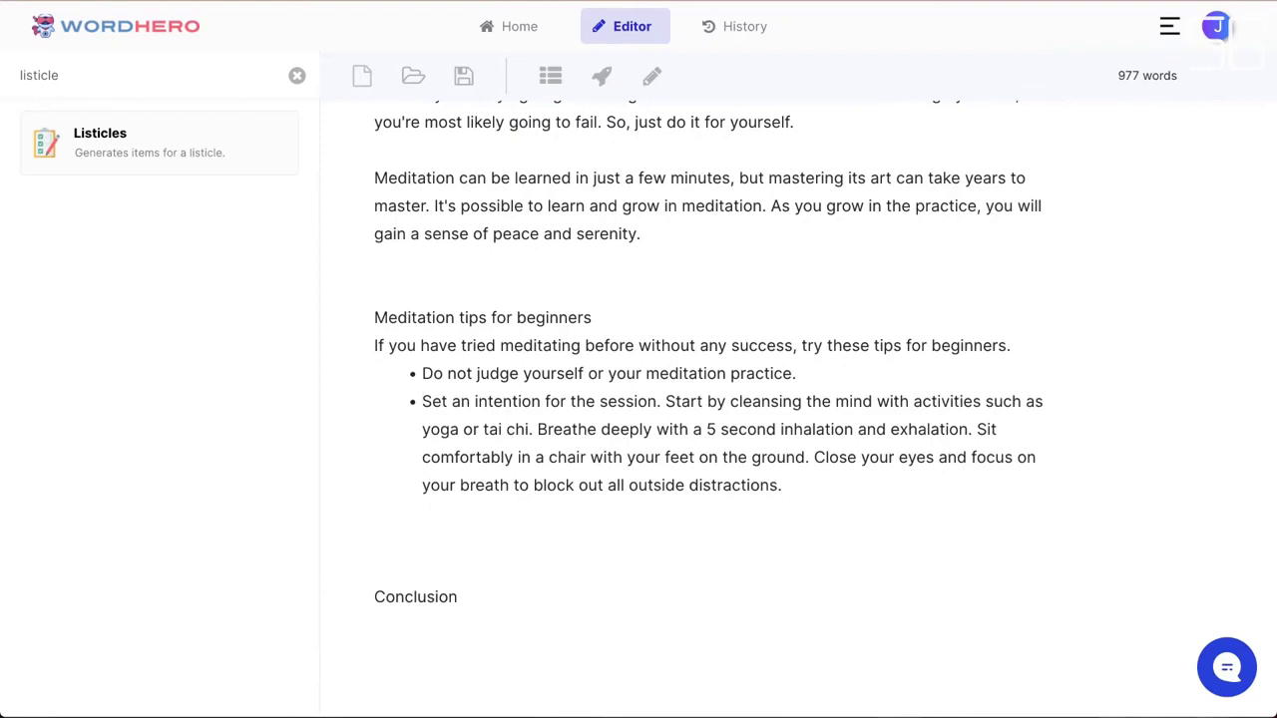
pyautogui.click(668, 401)
pyautogui.press('BackSpace')
pyautogui.press('Return')
pyautogui.click(919, 429)
pyautogui.press('BackSpace')
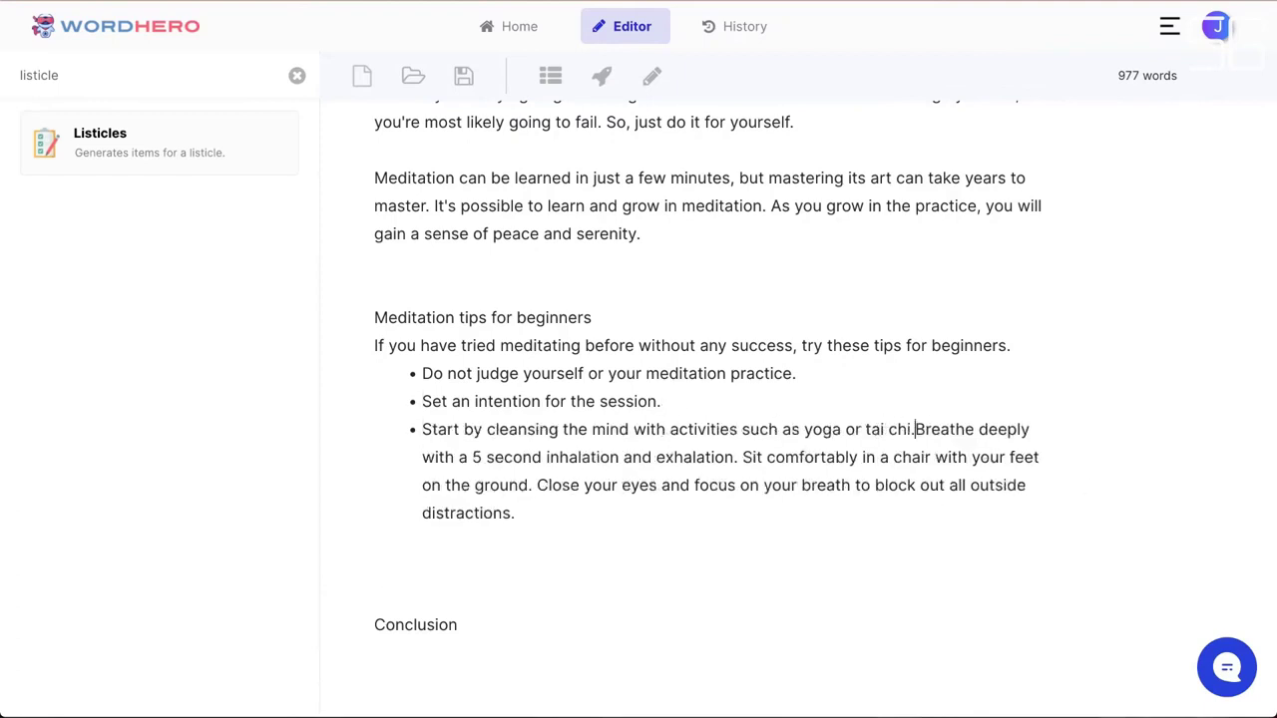
pyautogui.press('Return')
pyautogui.click(860, 457)
pyautogui.press('BackSpace')
pyautogui.press('Return')
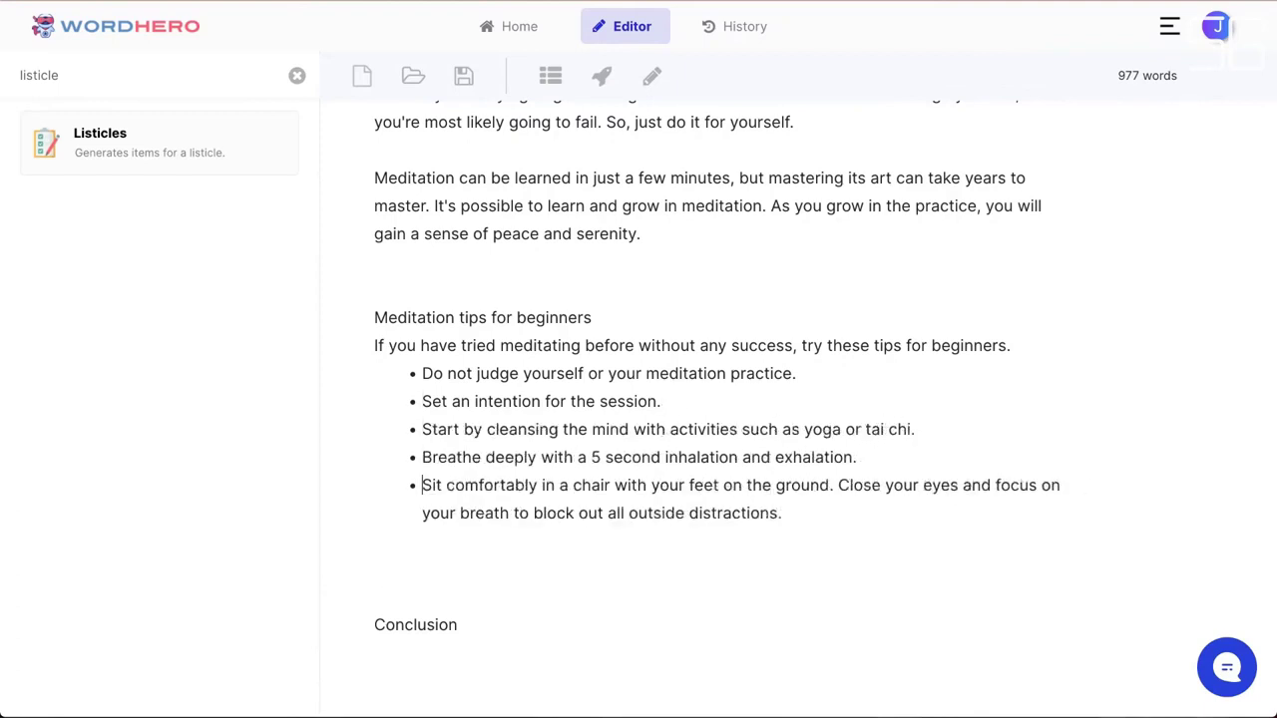
pyautogui.click(838, 485)
pyautogui.press('BackSpace')
pyautogui.press('Return')
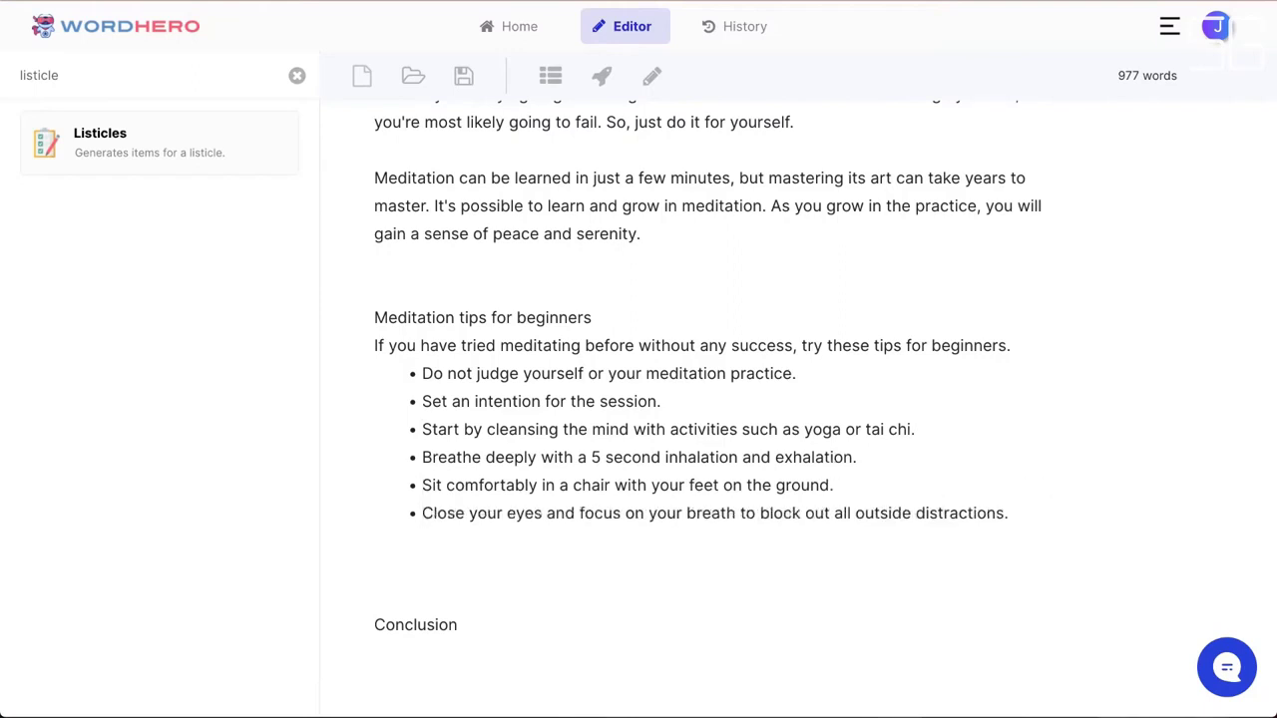
# - Insert an empty line above the tips intro sentence and another between it and the bullet list
pyautogui.press('Return')
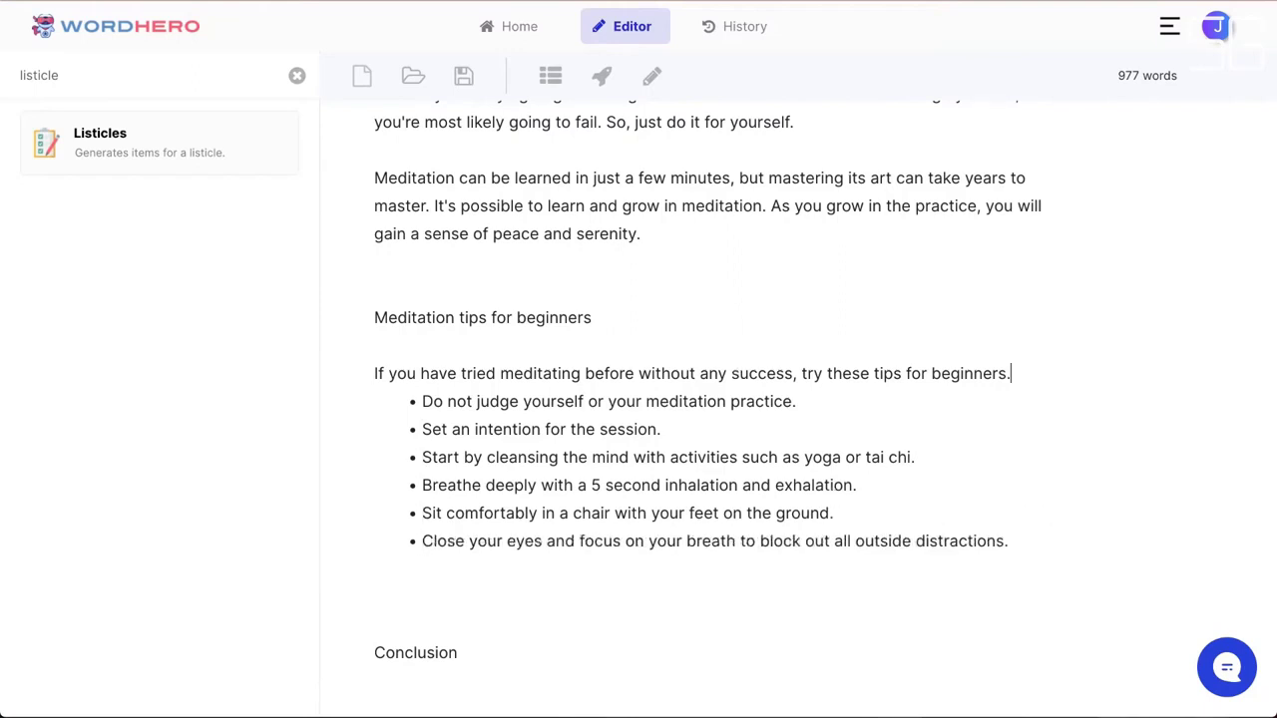
pyautogui.press('Return')
pyautogui.scroll(-2, 855, 288)
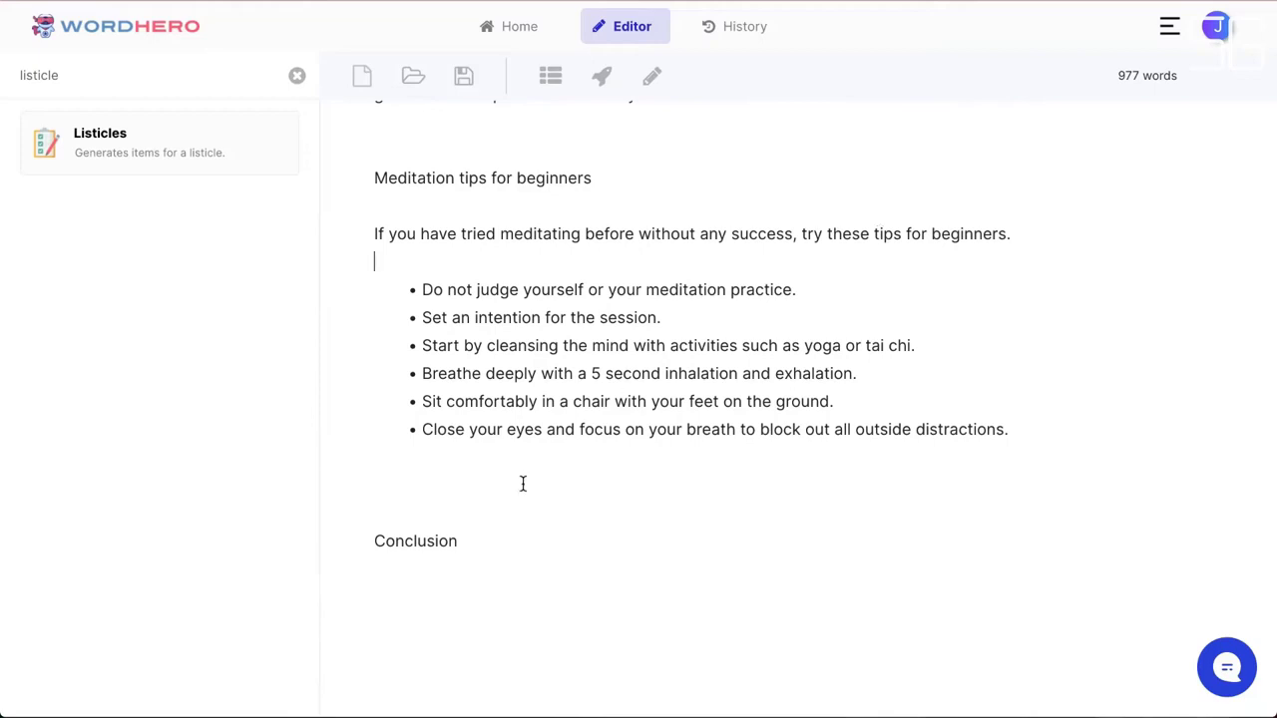
# - Format the "Meditation tips for beginners" line as an H2 heading
pyautogui.click(563, 485)
pyautogui.scroll(3, 450, 446)
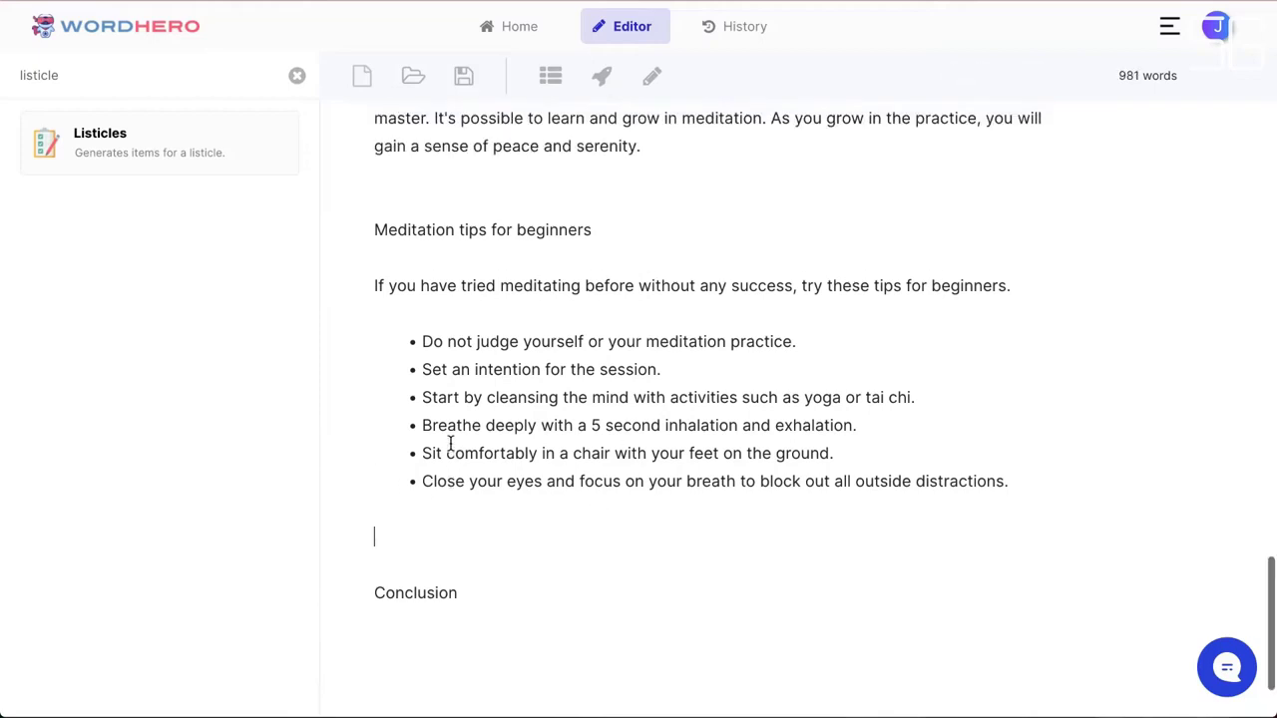
pyautogui.scroll(-1, 449, 446)
pyautogui.scroll(1, 490, 390)
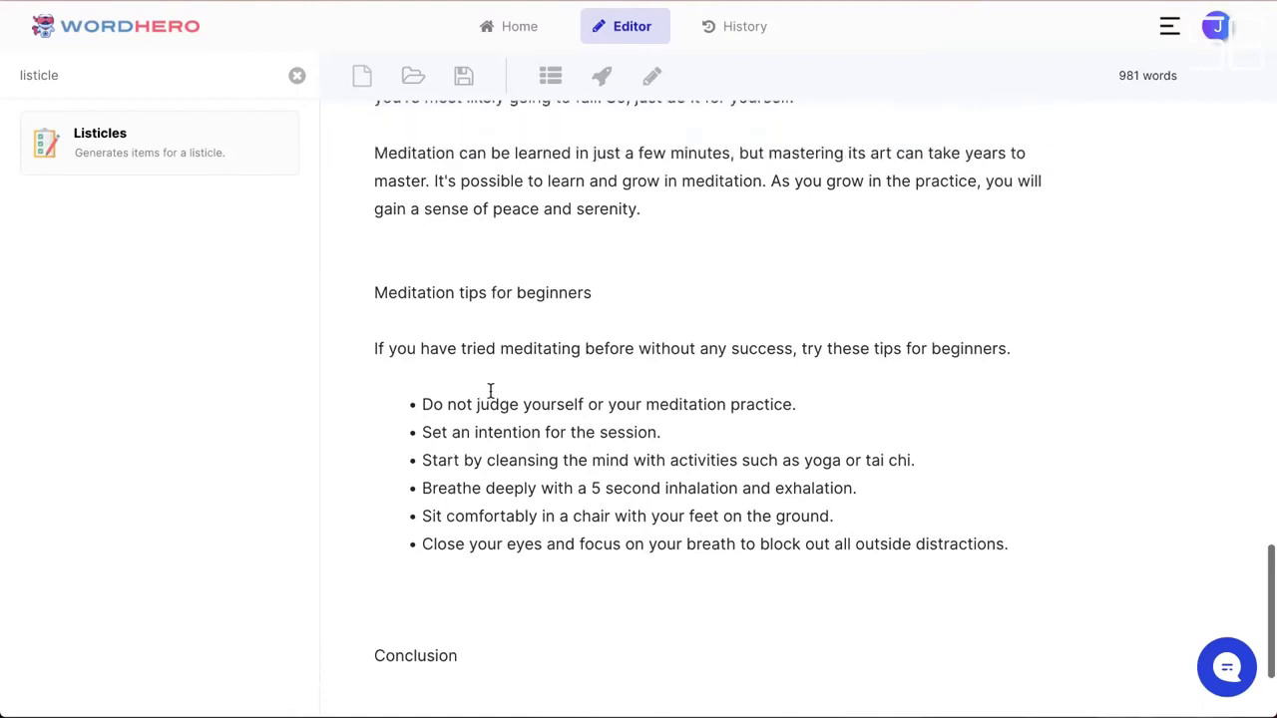
pyautogui.scroll(-3, 562, 412)
pyautogui.scroll(2, 563, 414)
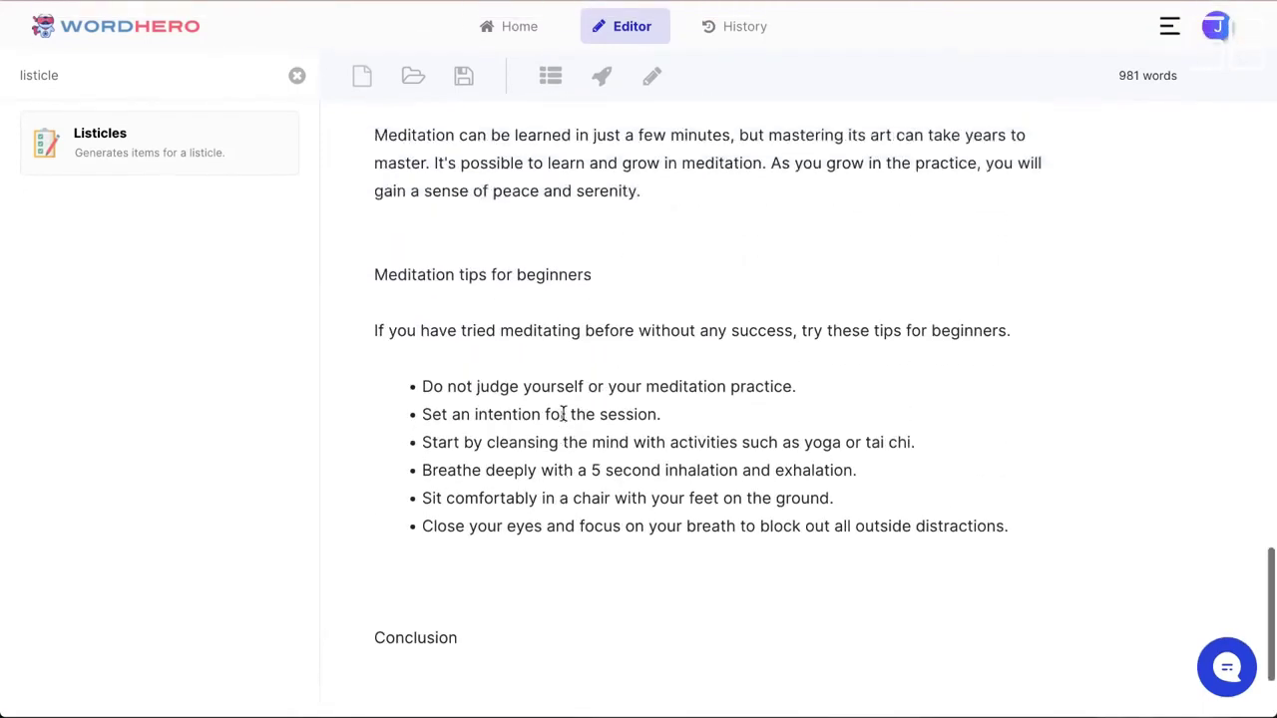
pyautogui.doubleClick(520, 282)
pyautogui.click(520, 287)
pyautogui.click(562, 318)
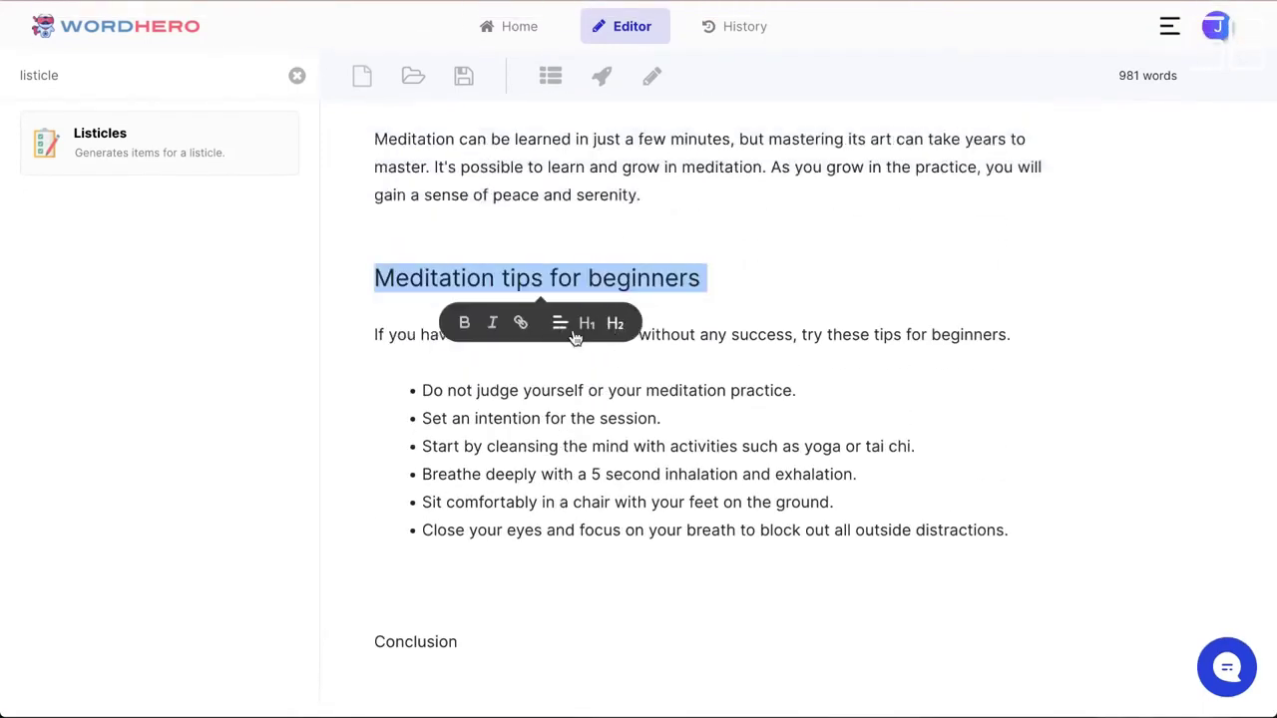
# - Remove one extra empty line above "Conclusion"
pyautogui.scroll(-2, 630, 371)
pyautogui.click(509, 458)
pyautogui.scroll(15, 509, 465)
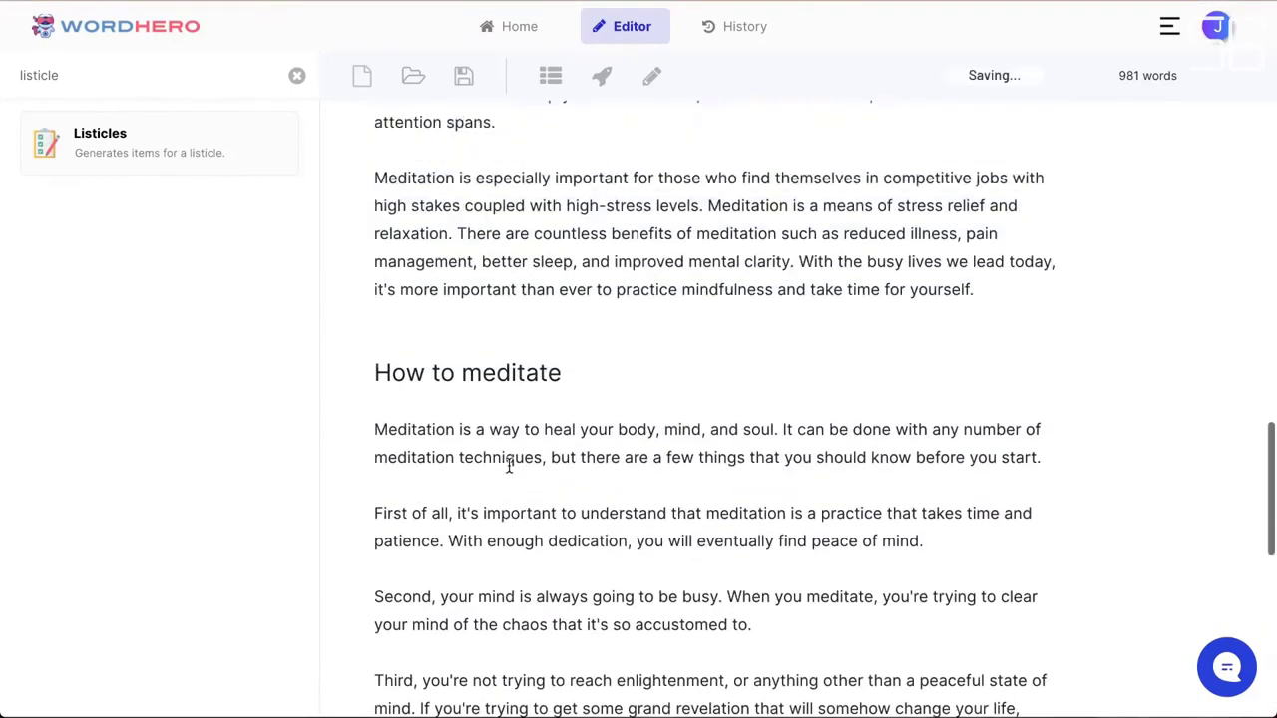
pyautogui.scroll(-15, 508, 465)
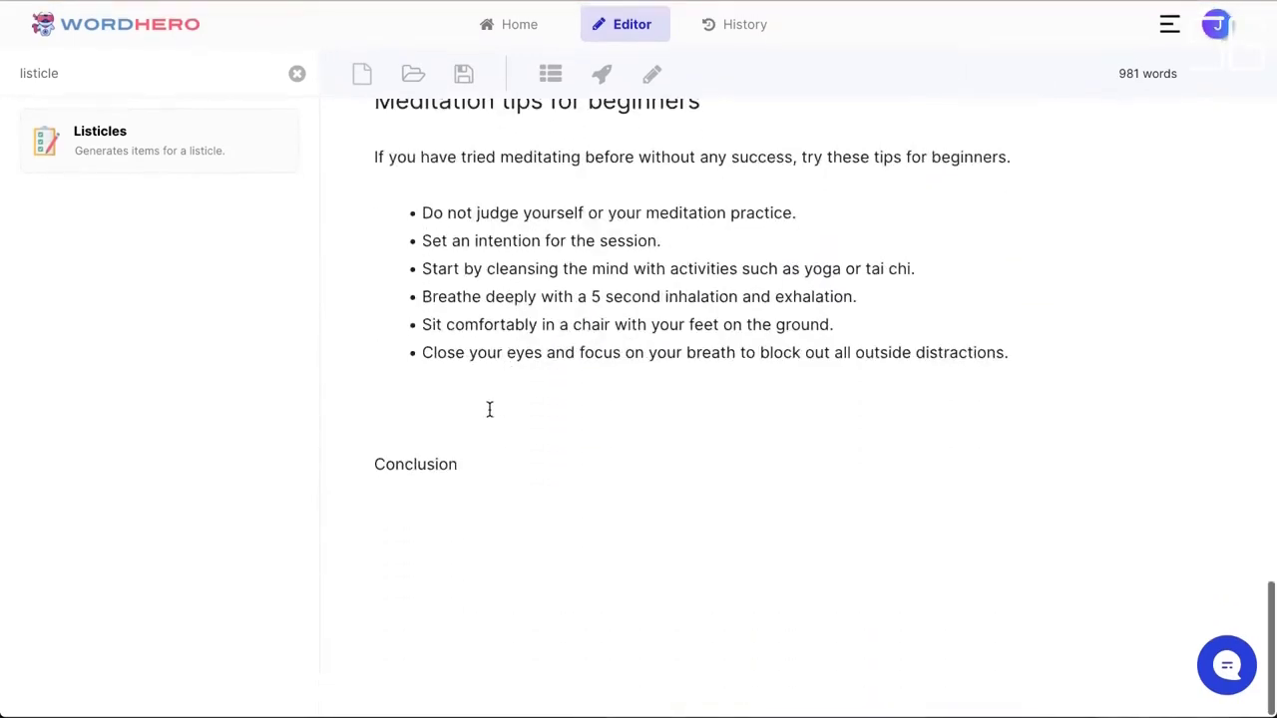
pyautogui.press('BackSpace')
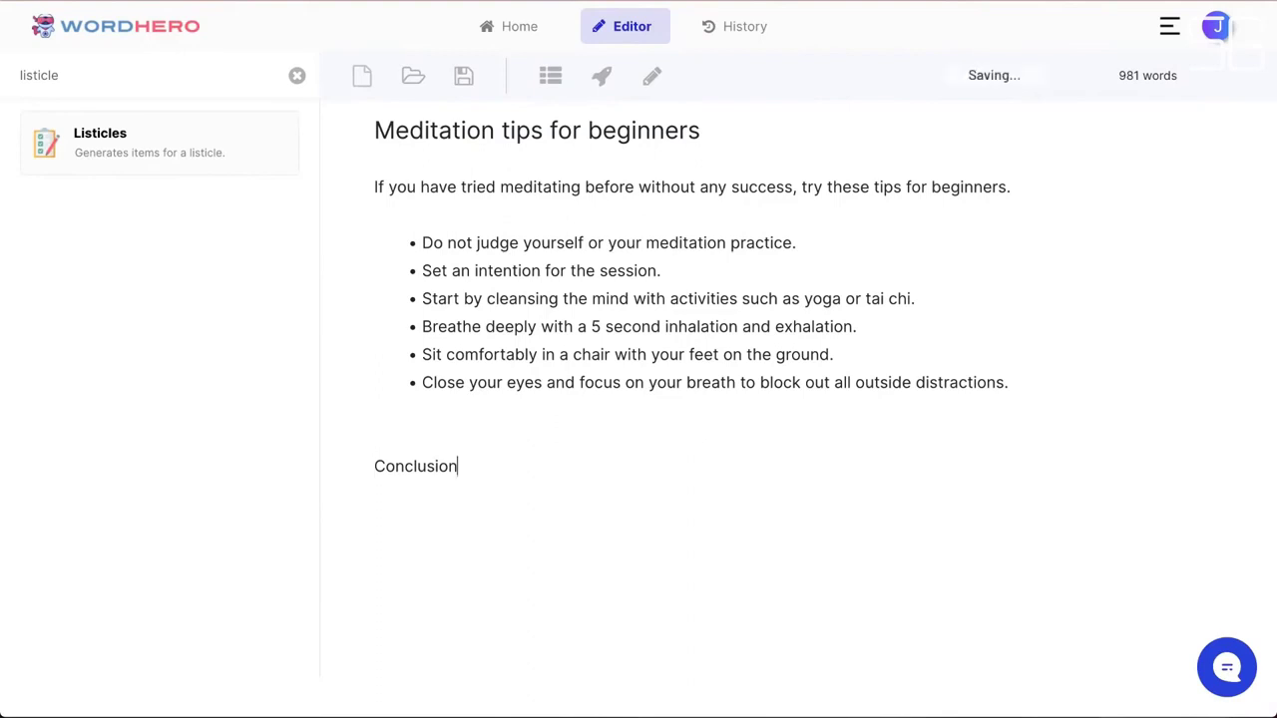
# - Have the AI write a blog intro from the "Conclusion" line and delete the generated "Introduction" line
pyautogui.hotkey('shift', 'End')
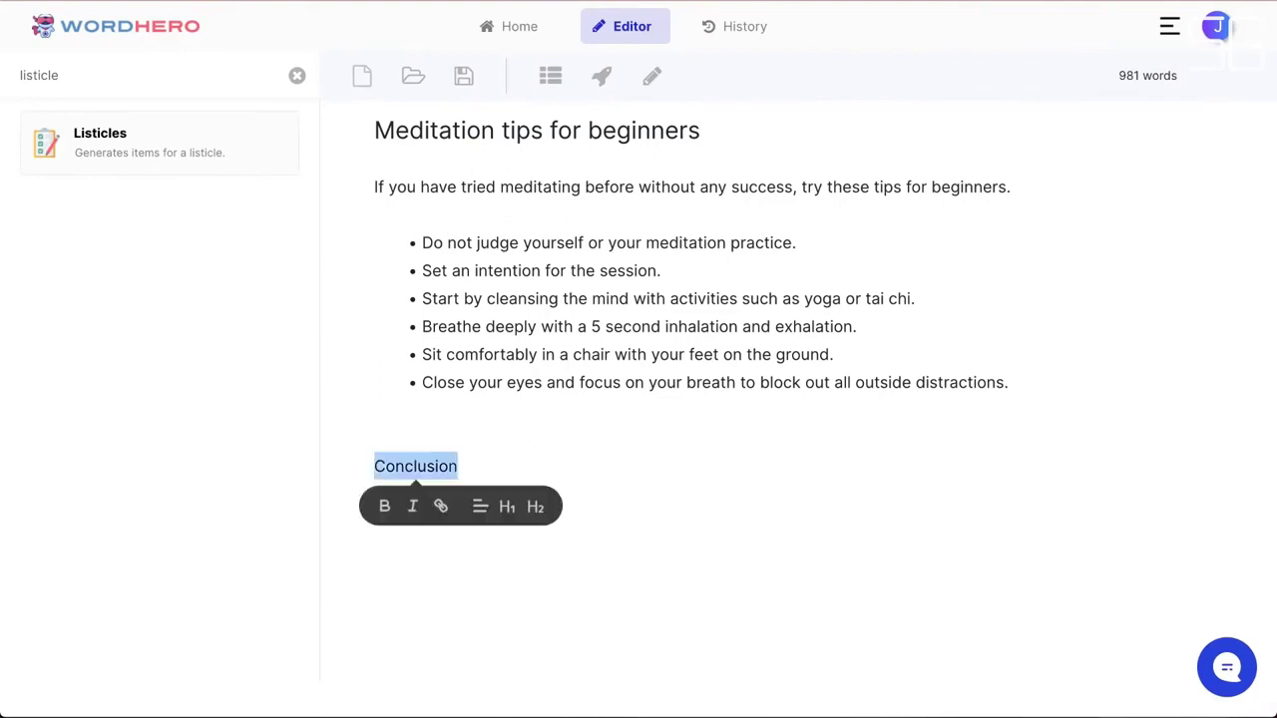
pyautogui.click(603, 78)
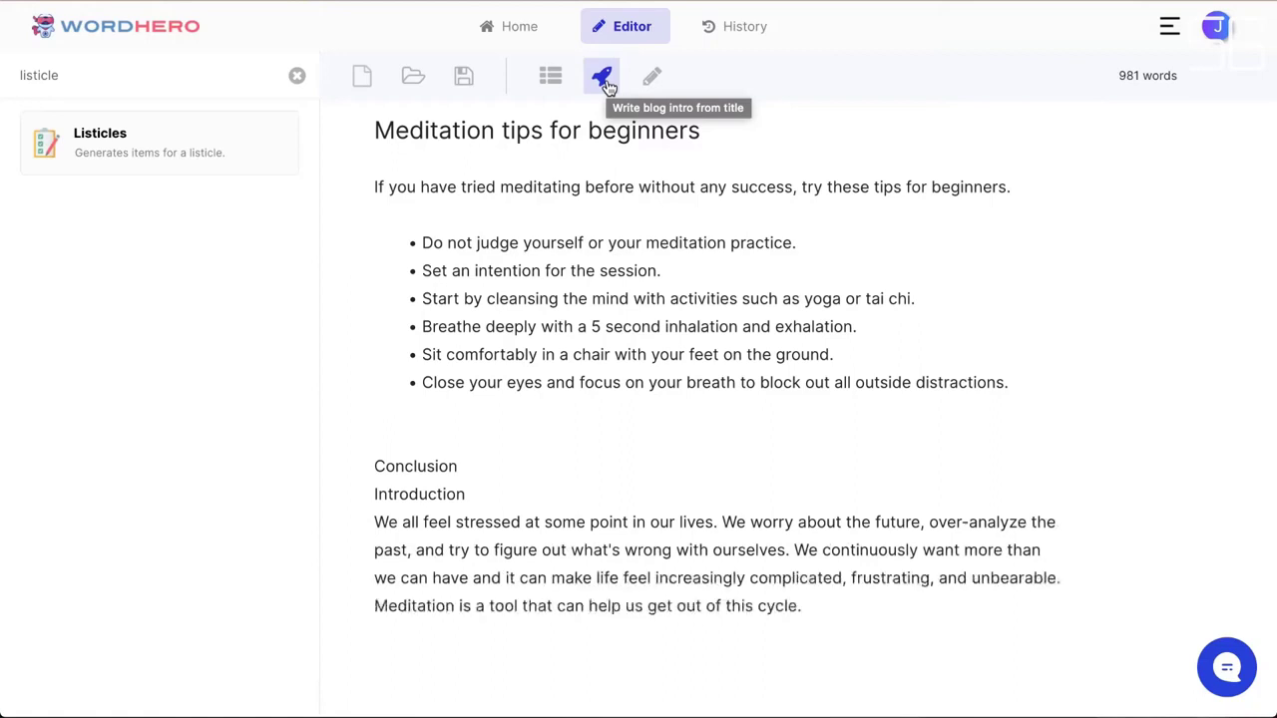
pyautogui.doubleClick(433, 494)
pyautogui.press('Delete')
pyautogui.press('Delete')
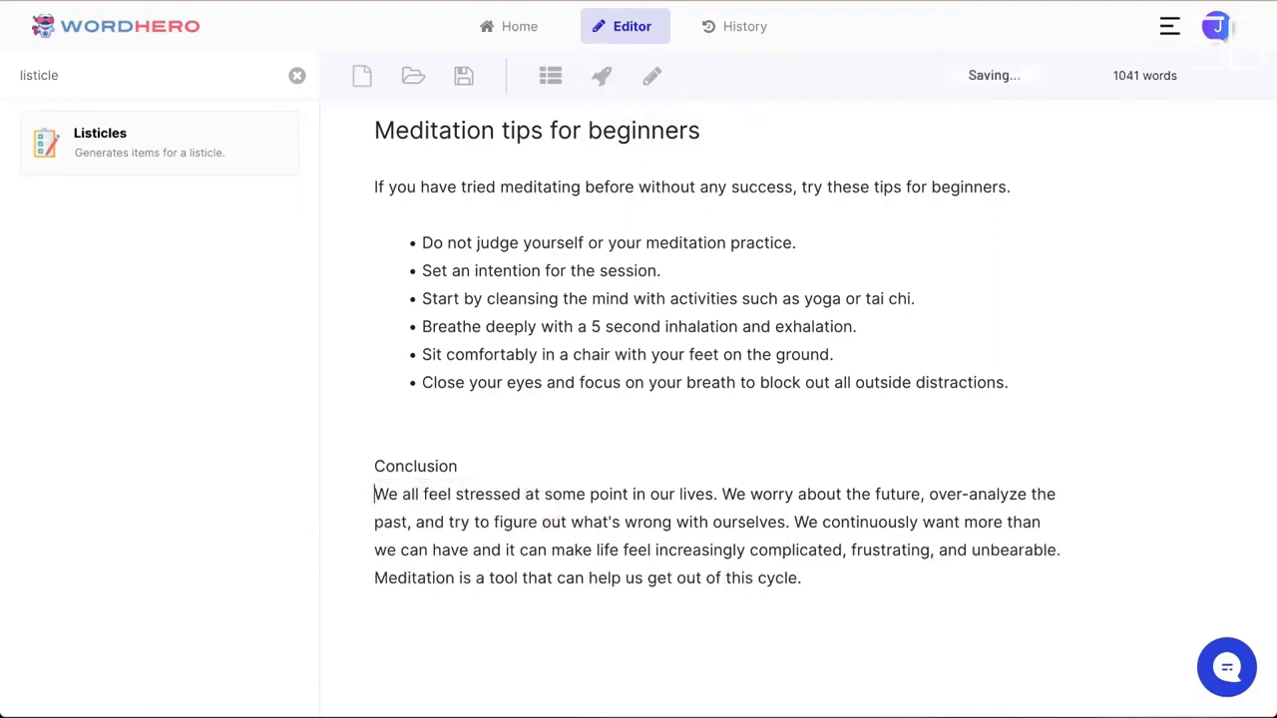
# - Insert an empty line below "Conclusion" and have the AI continue writing from the end of its paragraph
pyautogui.press('Return')
pyautogui.hotkey('shift', 'End')
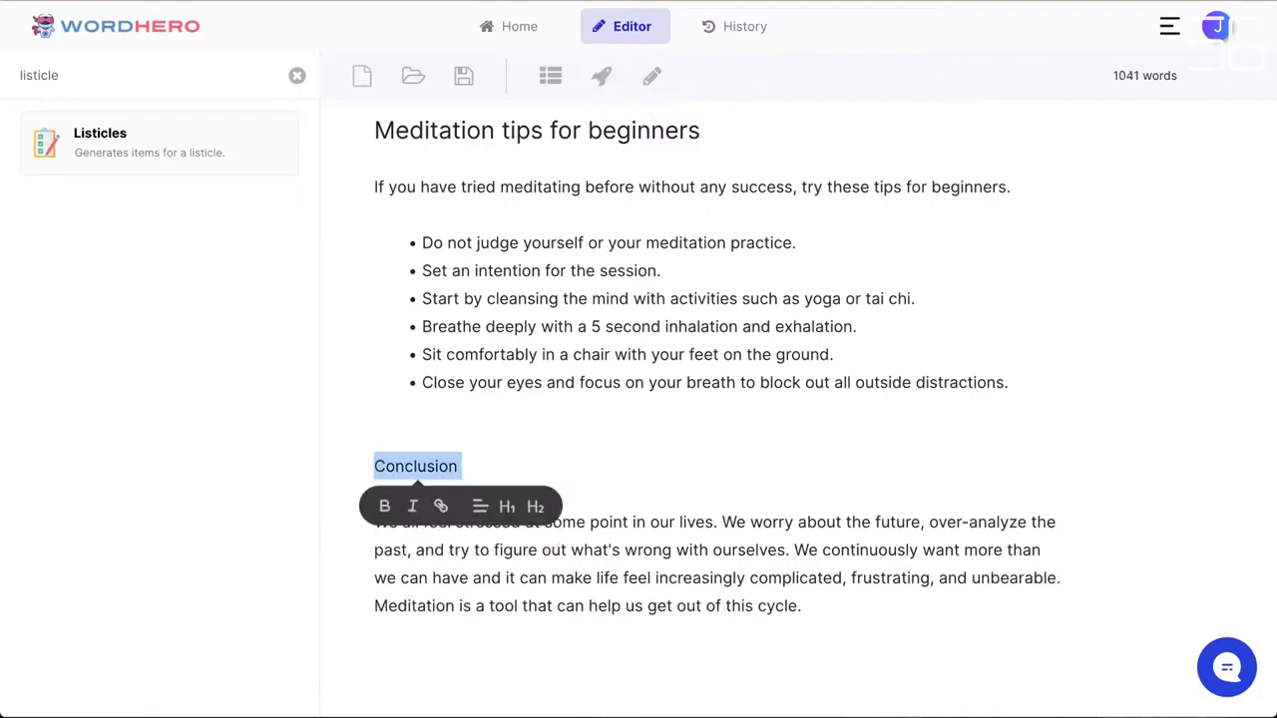
pyautogui.scroll(-2, 817, 476)
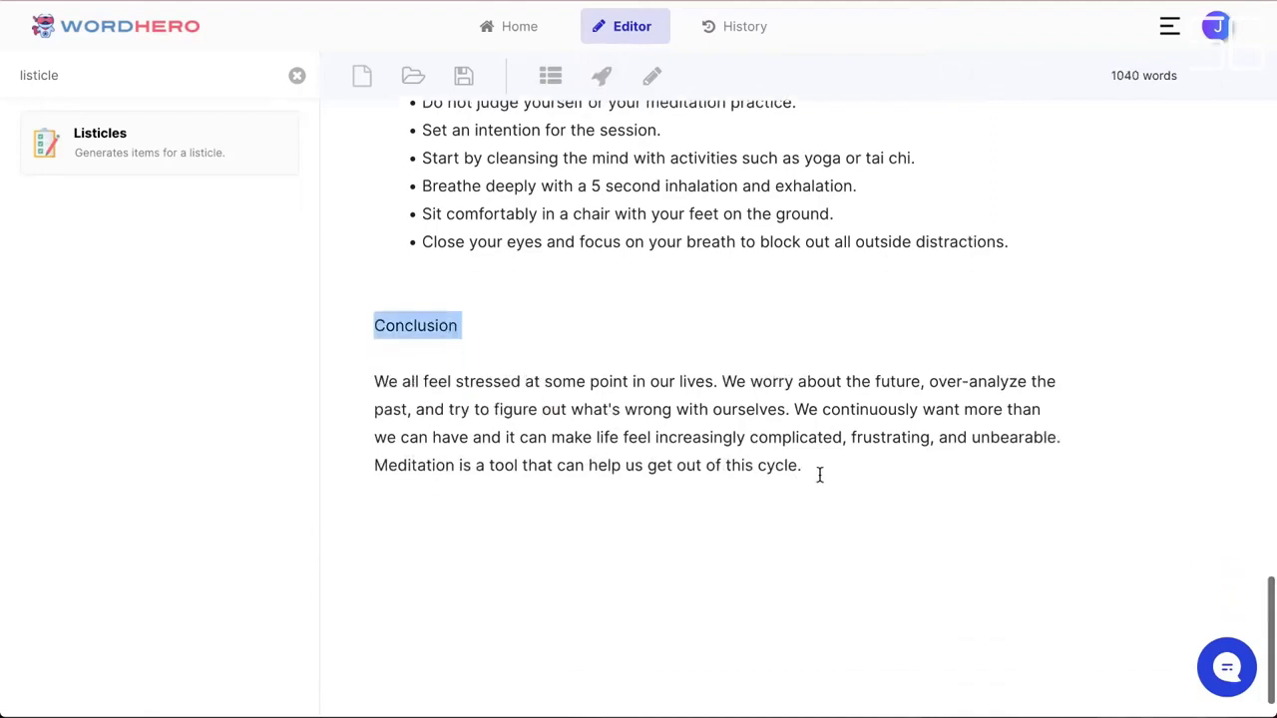
pyautogui.click(846, 463)
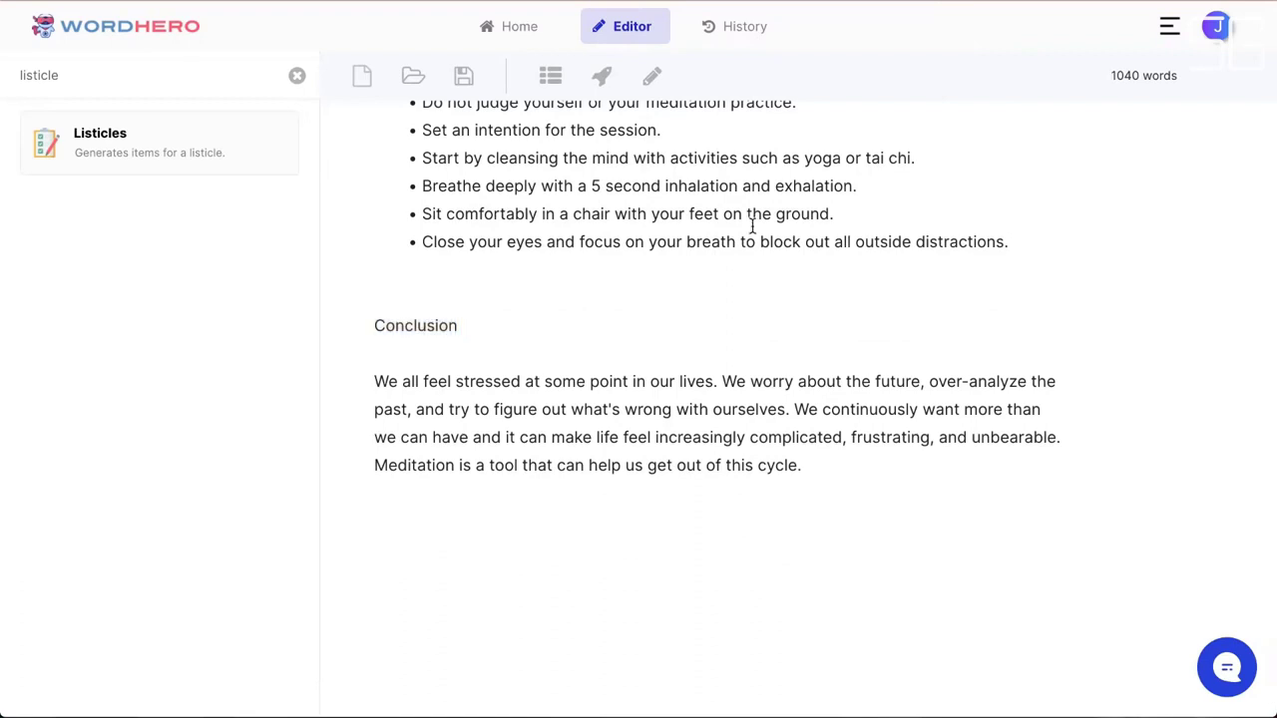
pyautogui.scroll(1, 753, 227)
pyautogui.click(652, 78)
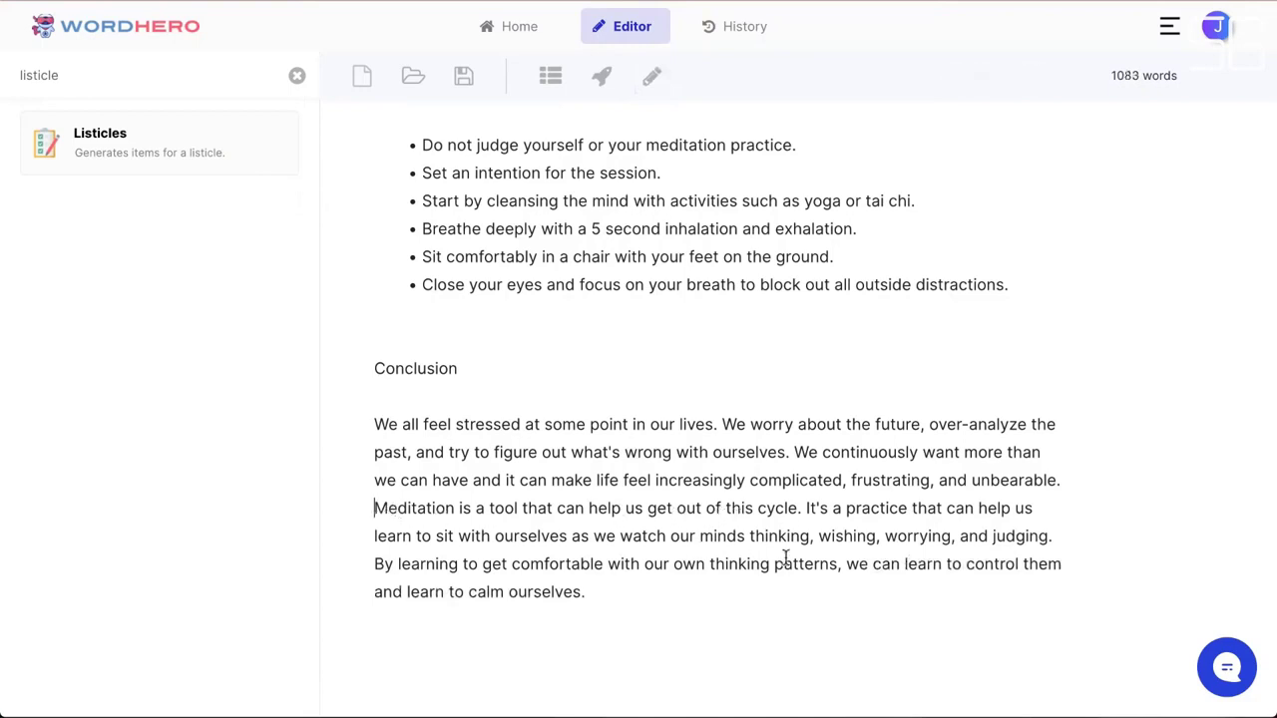
# - Split the conclusion text into two paragraphs, starting the second at "Meditation is a tool"
pyautogui.press('BackSpace')
pyautogui.press('Return')
pyautogui.scroll(-1, 607, 464)
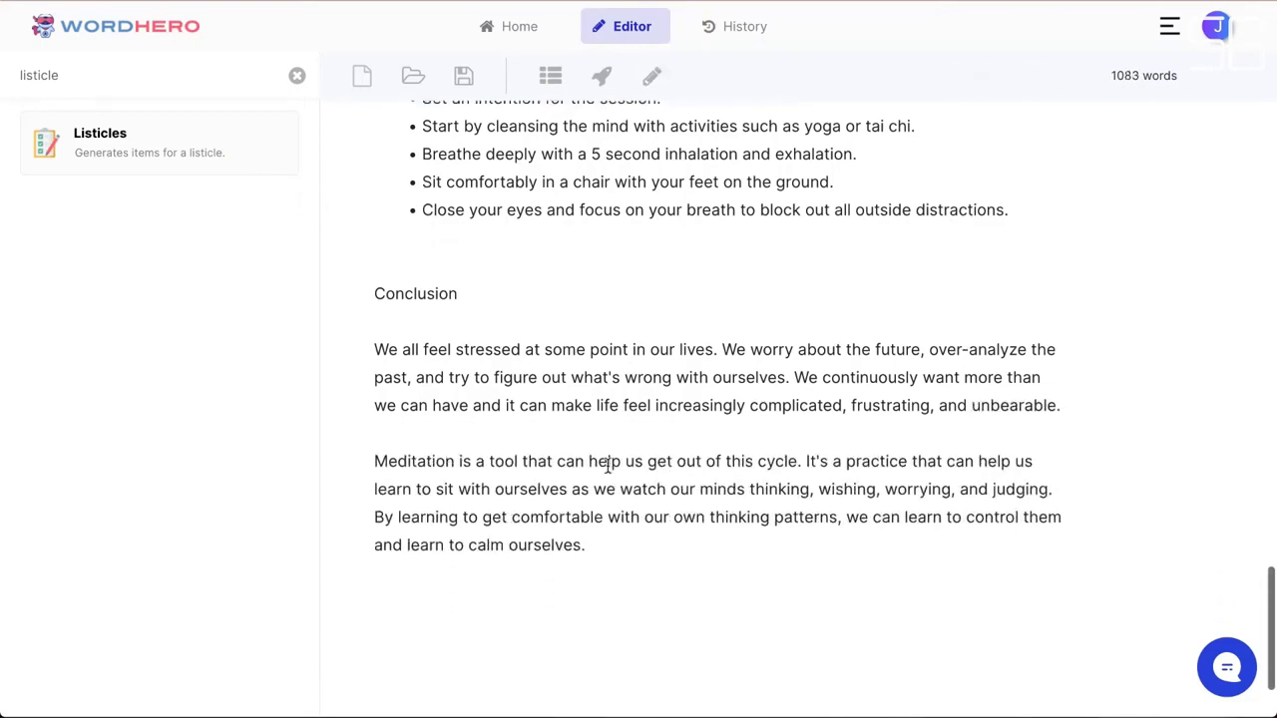
# - Format the "Conclusion" line as an H2 heading
pyautogui.doubleClick(429, 290)
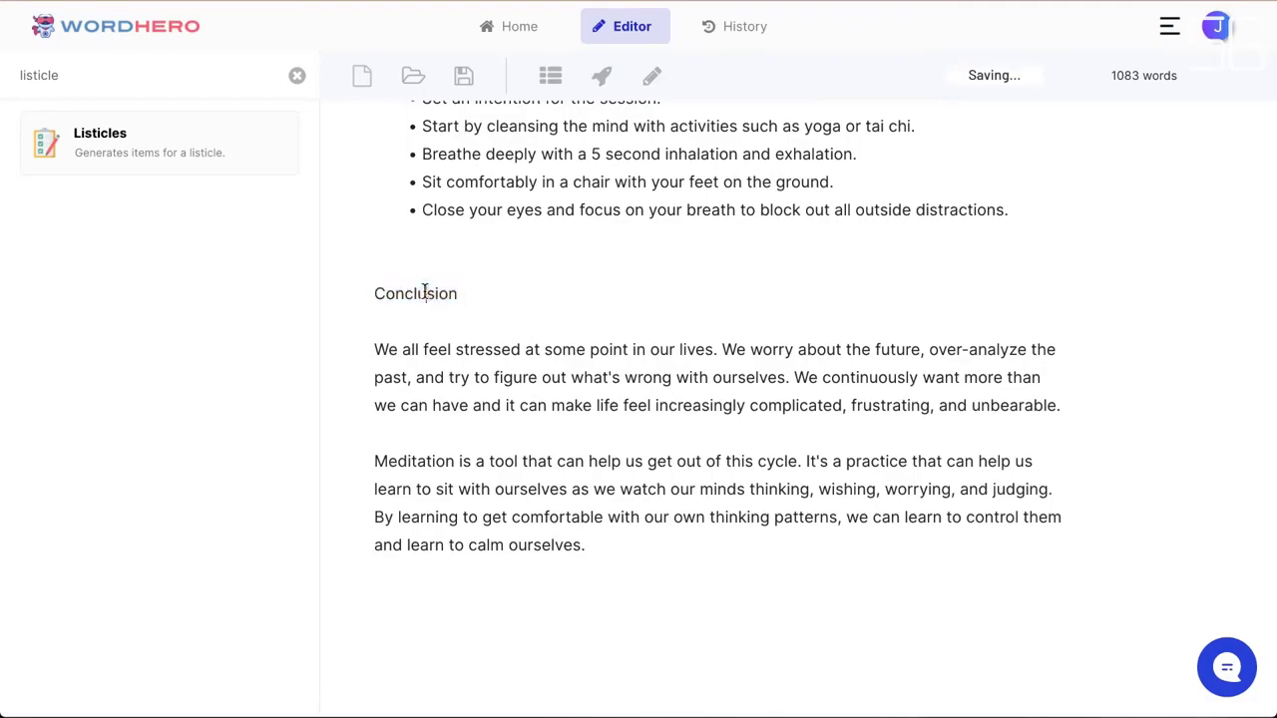
pyautogui.doubleClick(425, 291)
pyautogui.click(536, 337)
pyautogui.scroll(15, 729, 455)
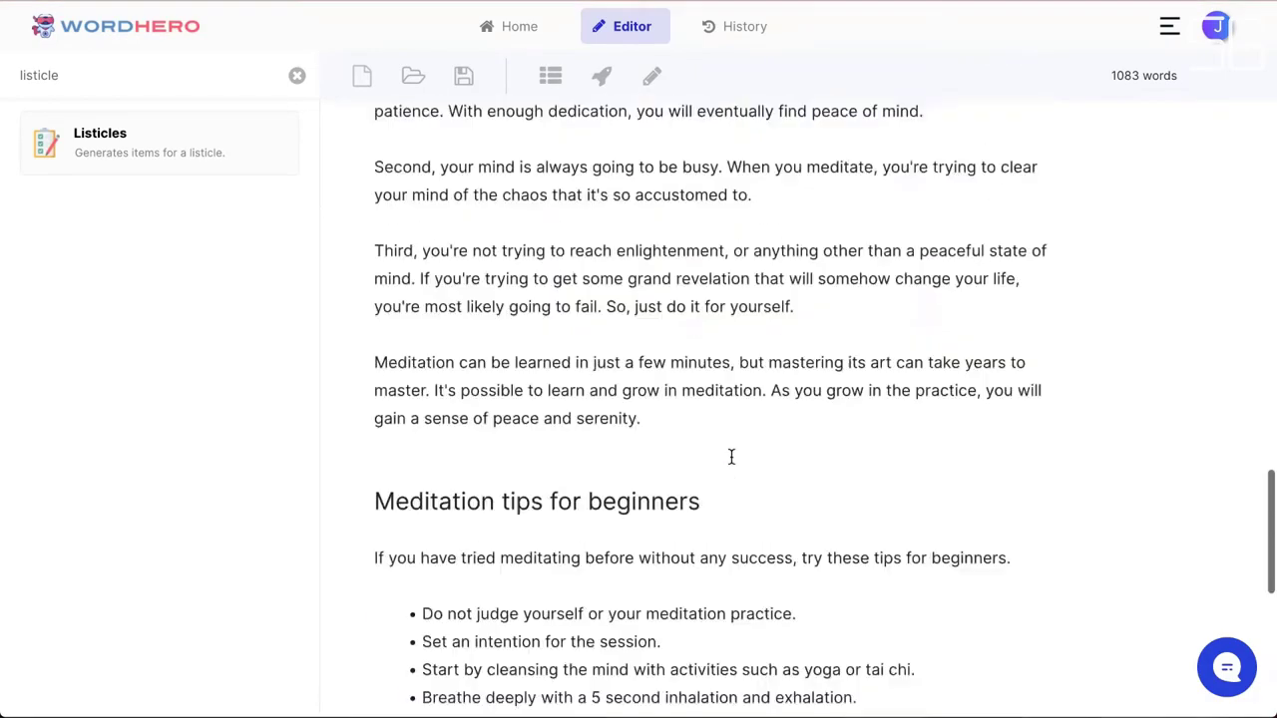
# - Review the whole article from its title through the types and tips sections to the conclusion
pyautogui.scroll(15, 731, 457)
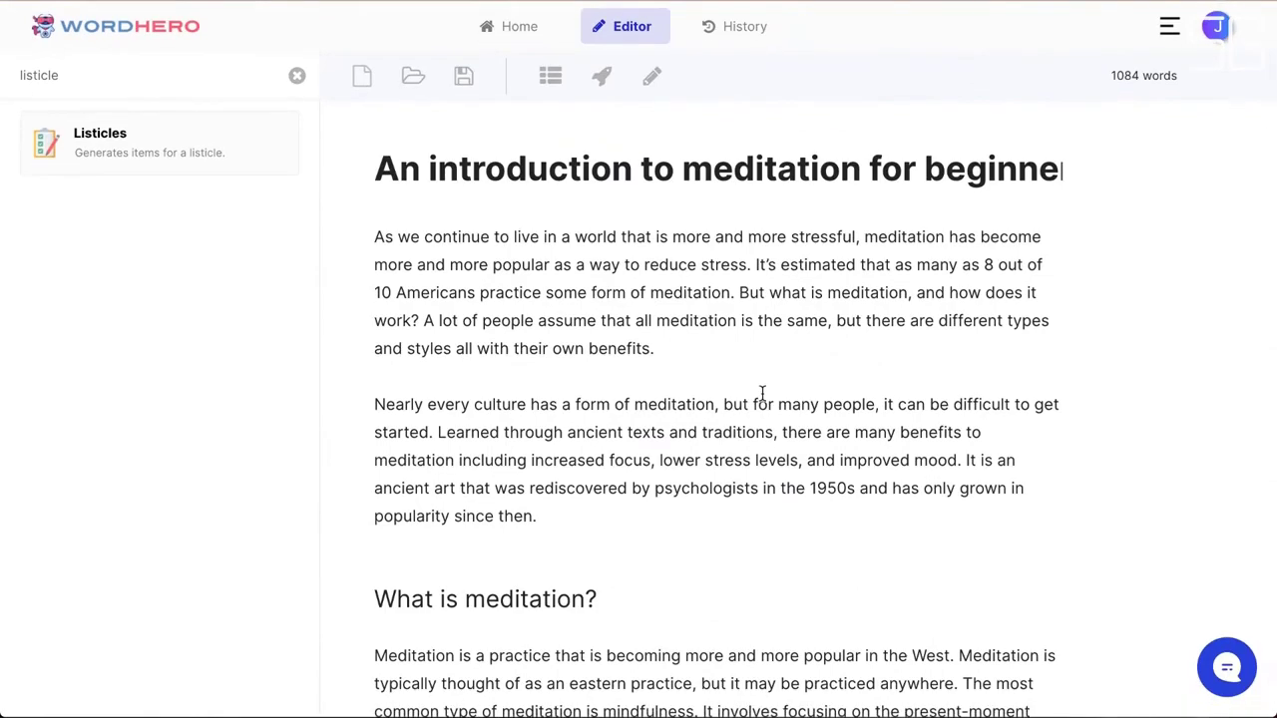
pyautogui.scroll(-6, 698, 384)
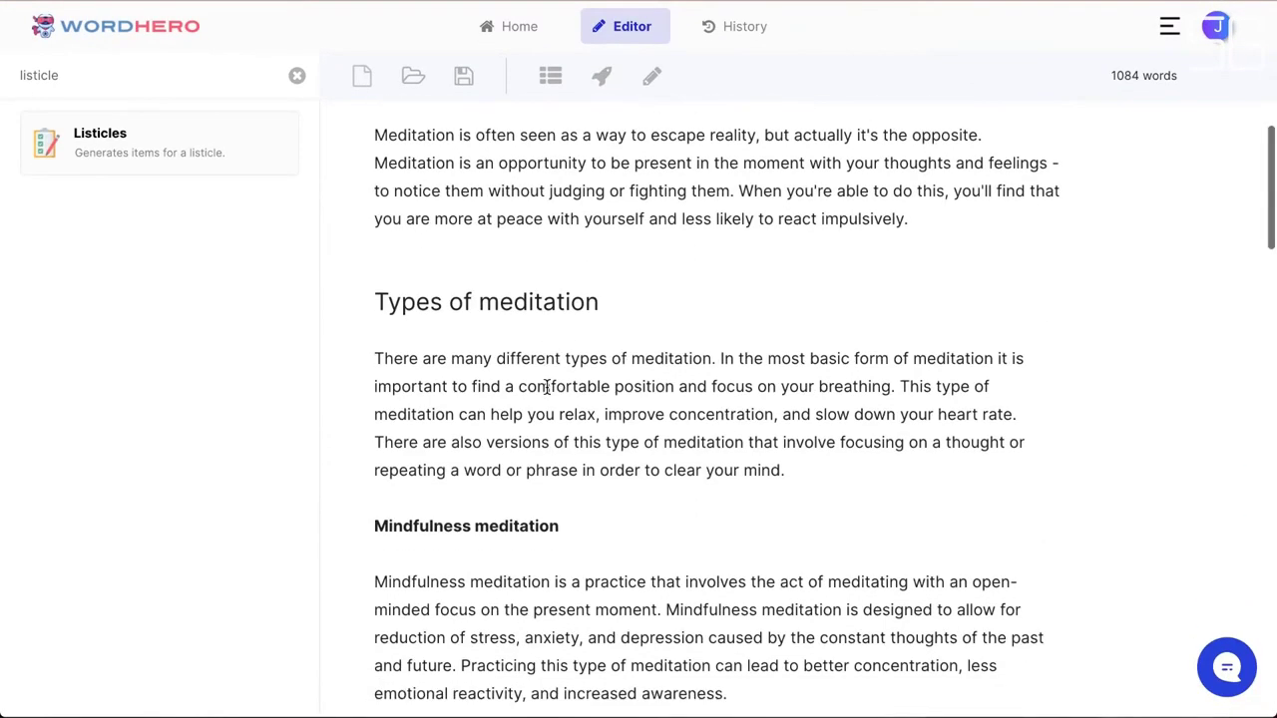
pyautogui.scroll(4, 548, 379)
pyautogui.scroll(-20, 516, 287)
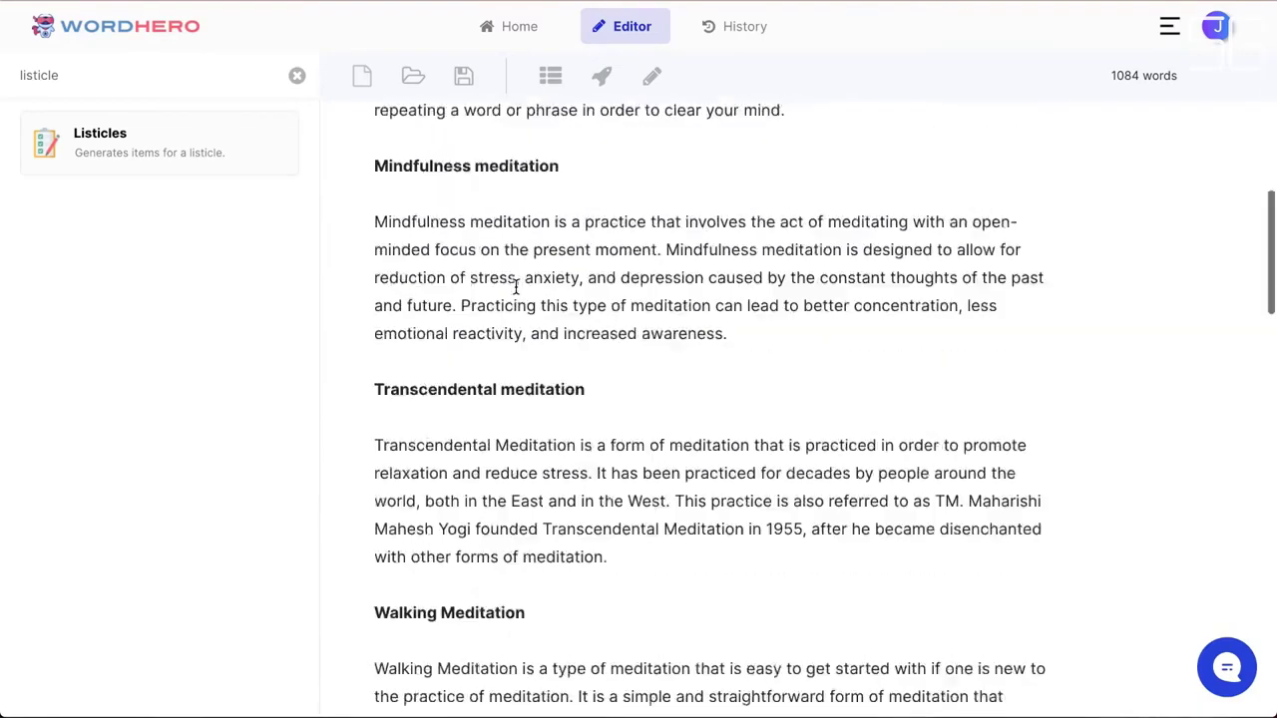
pyautogui.scroll(-4, 516, 287)
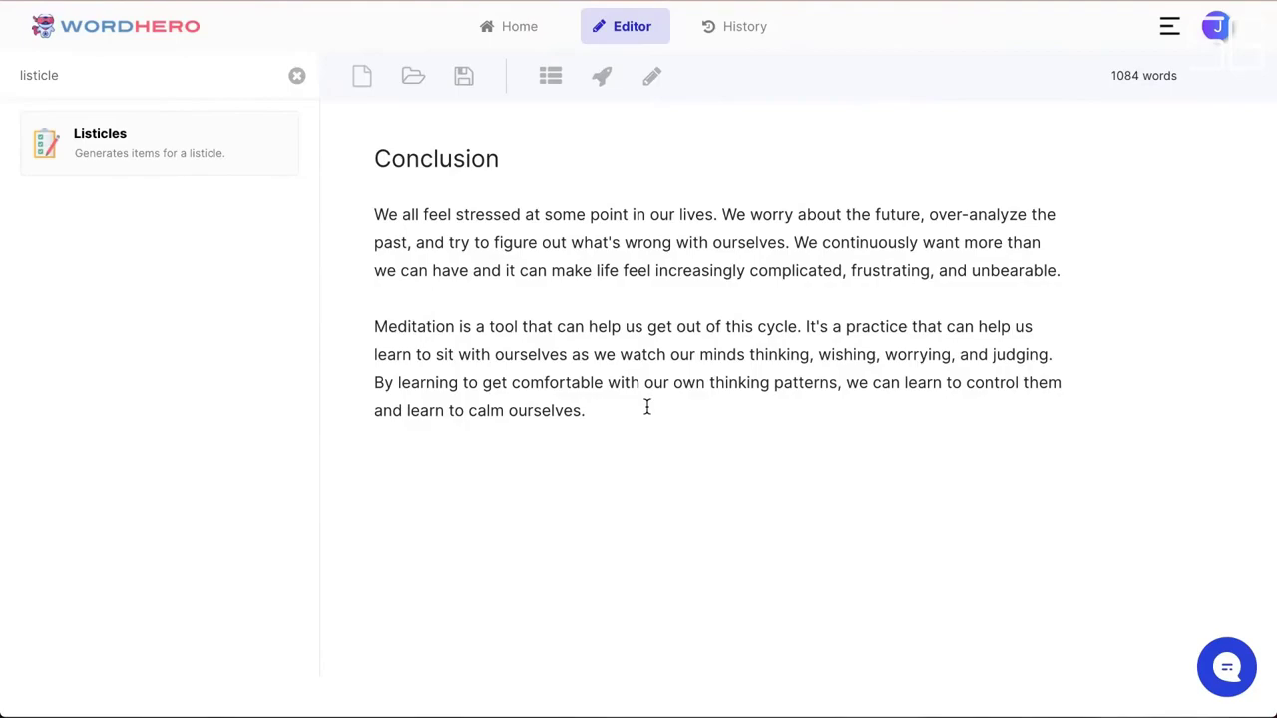
pyautogui.scroll(15, 686, 415)
pyautogui.scroll(-10, 689, 415)
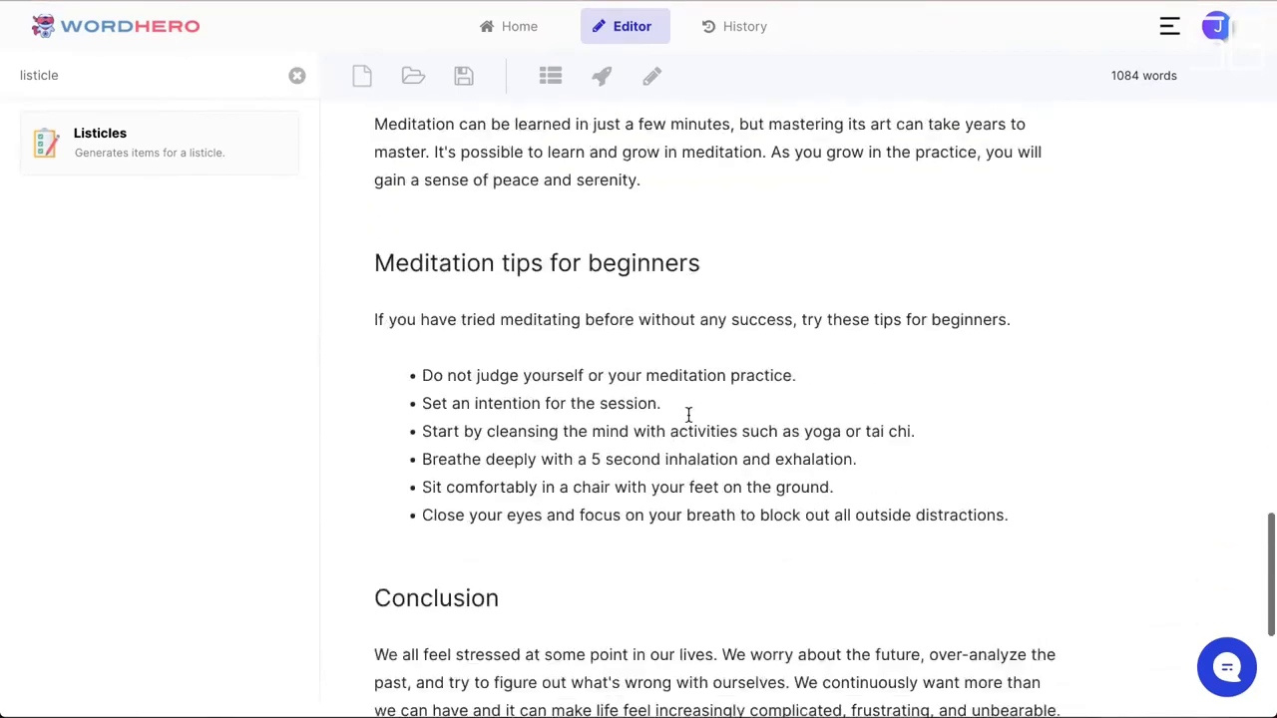
pyautogui.scroll(-5, 688, 415)
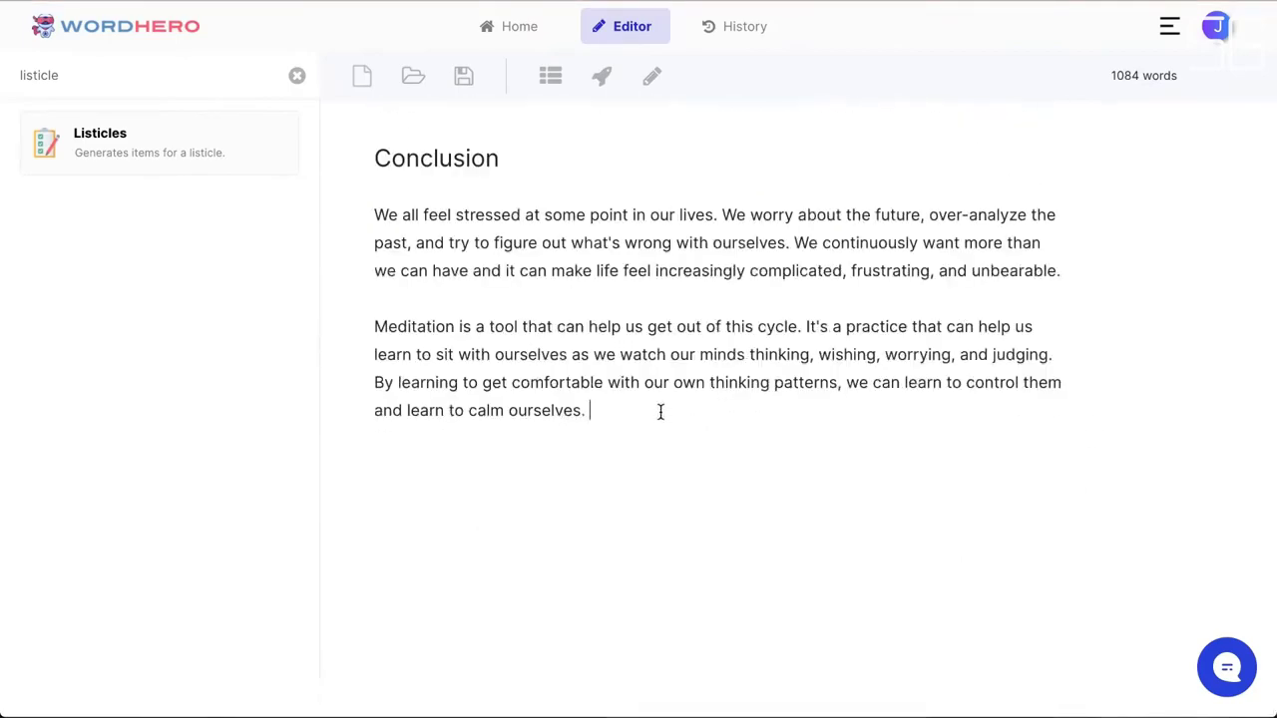
# - Clear the previous writing tool search, search for "faq" and open the FAQs tool
pyautogui.click(297, 77)
pyautogui.scroll(-5, 235, 344)
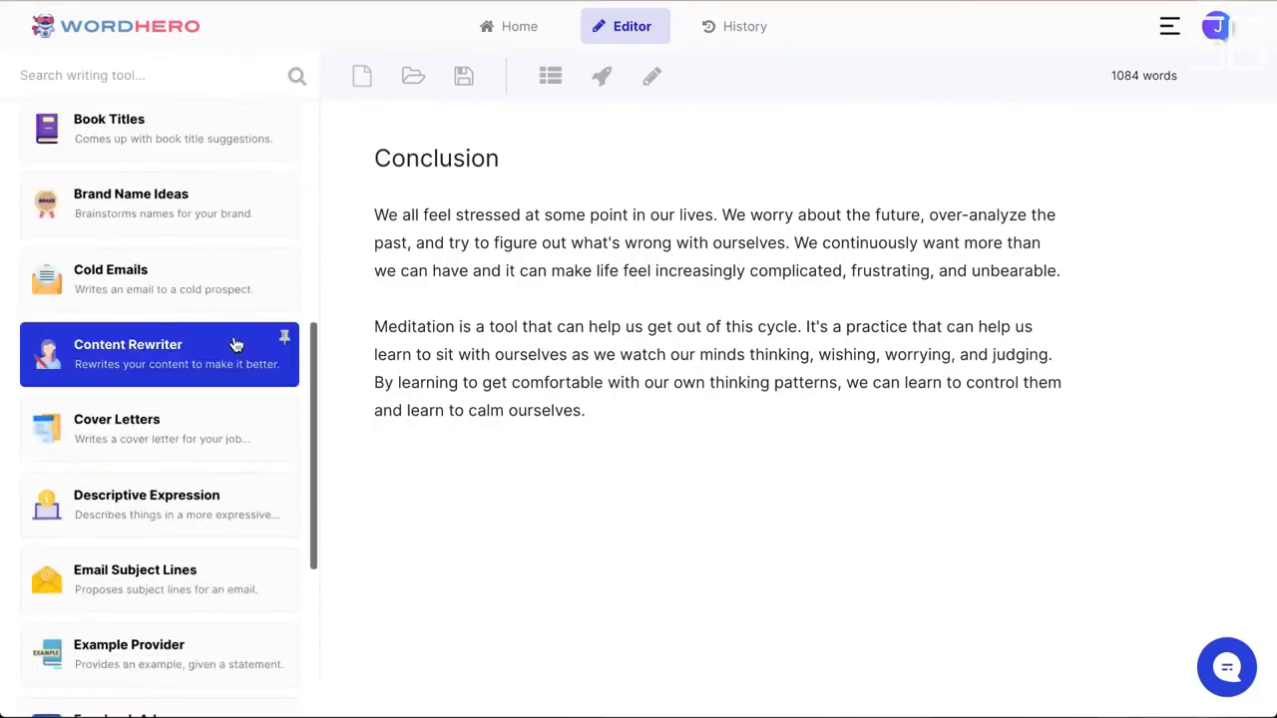
pyautogui.scroll(-5, 237, 349)
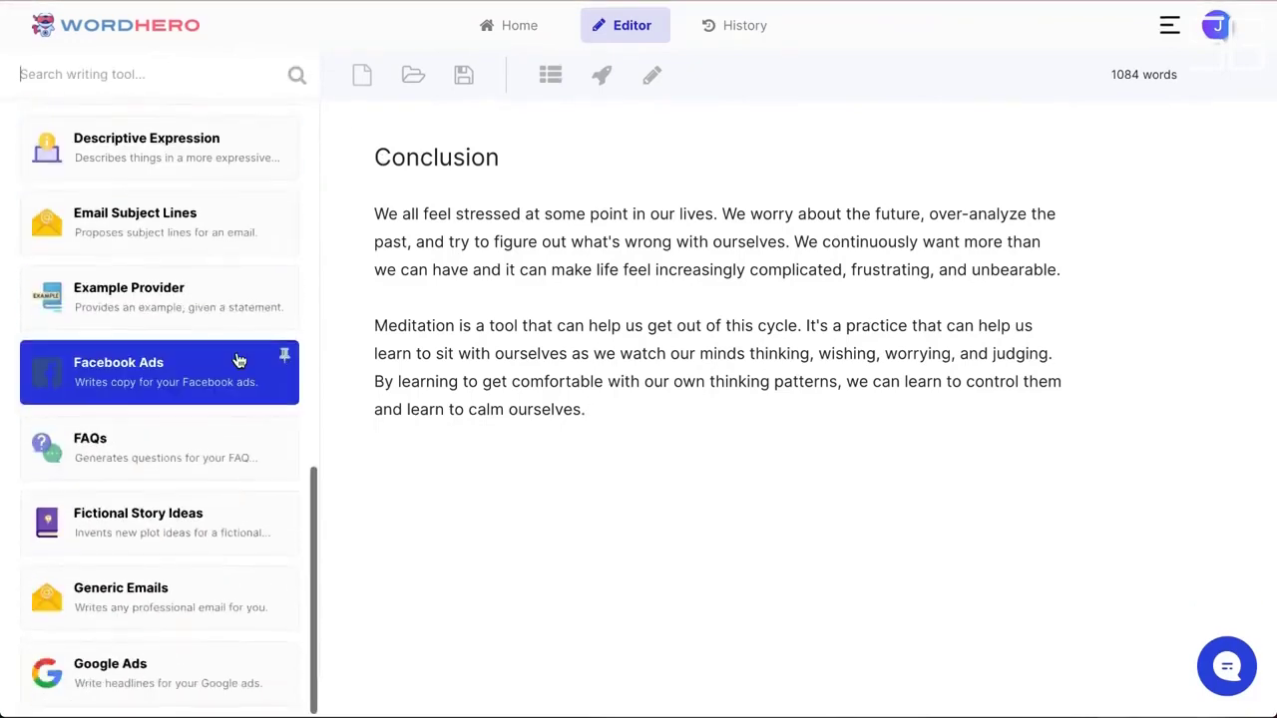
pyautogui.scroll(10, 236, 399)
pyautogui.scroll(-1, 675, 519)
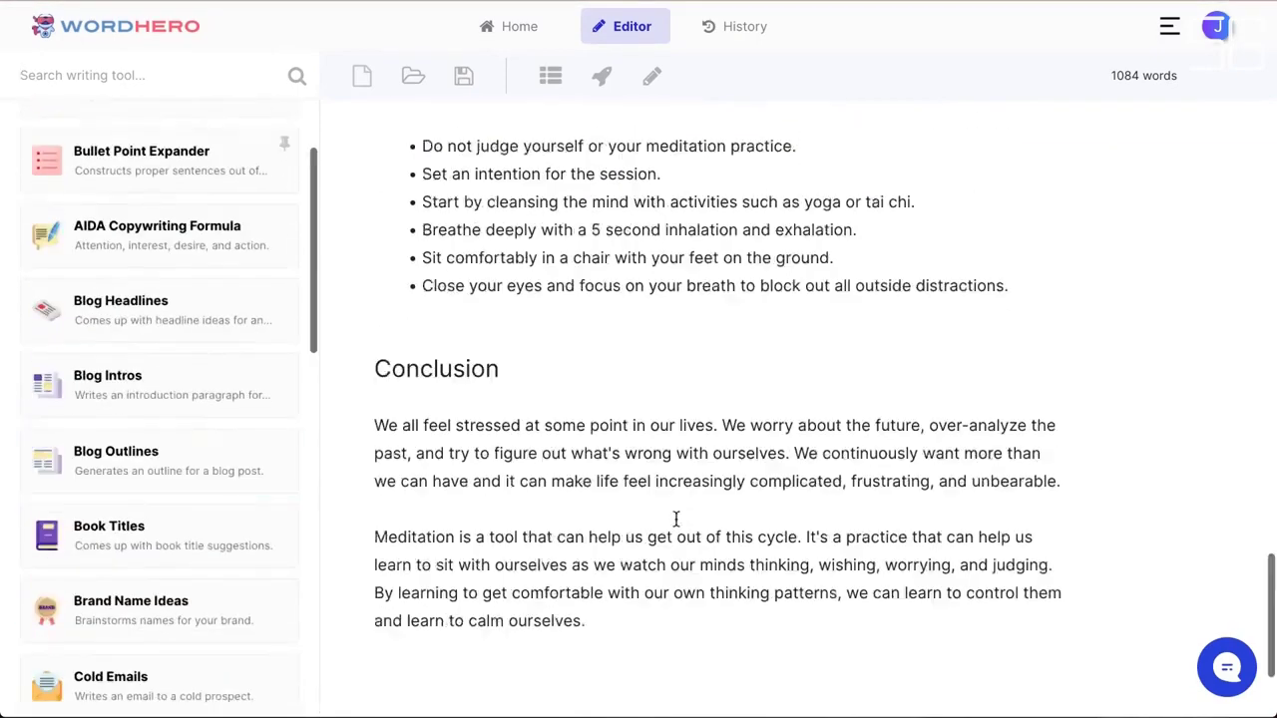
pyautogui.scroll(-3, 675, 519)
pyautogui.click(185, 83)
pyautogui.write('faq')
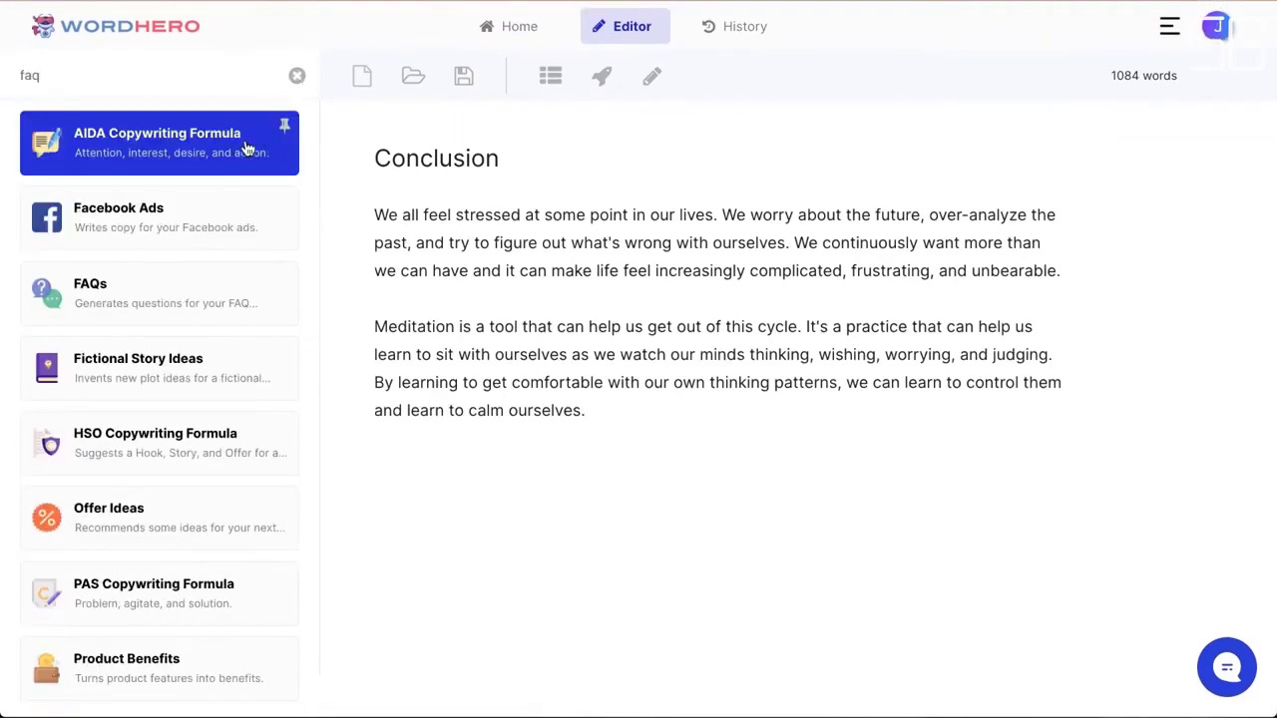
pyautogui.click(163, 155)
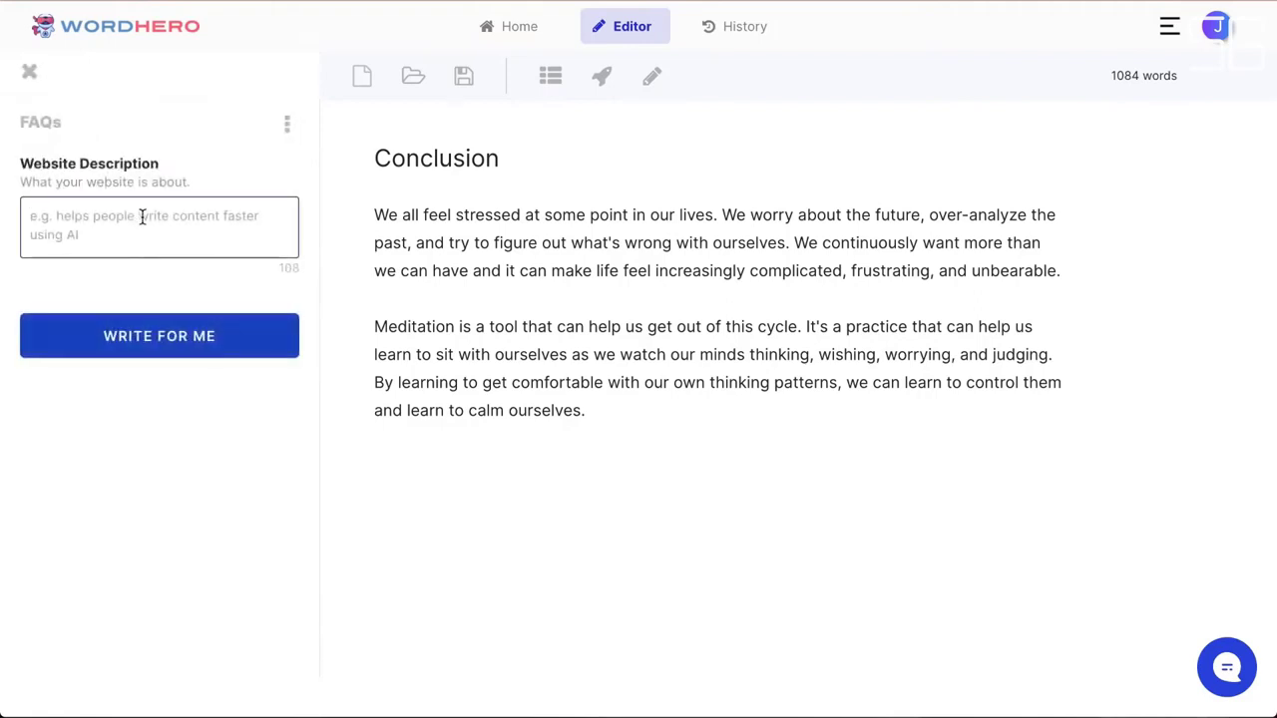
# - Generate FAQ questions using "meditation for beginners" as the website description
pyautogui.click(142, 217)
pyautogui.write('meditation for beginners')
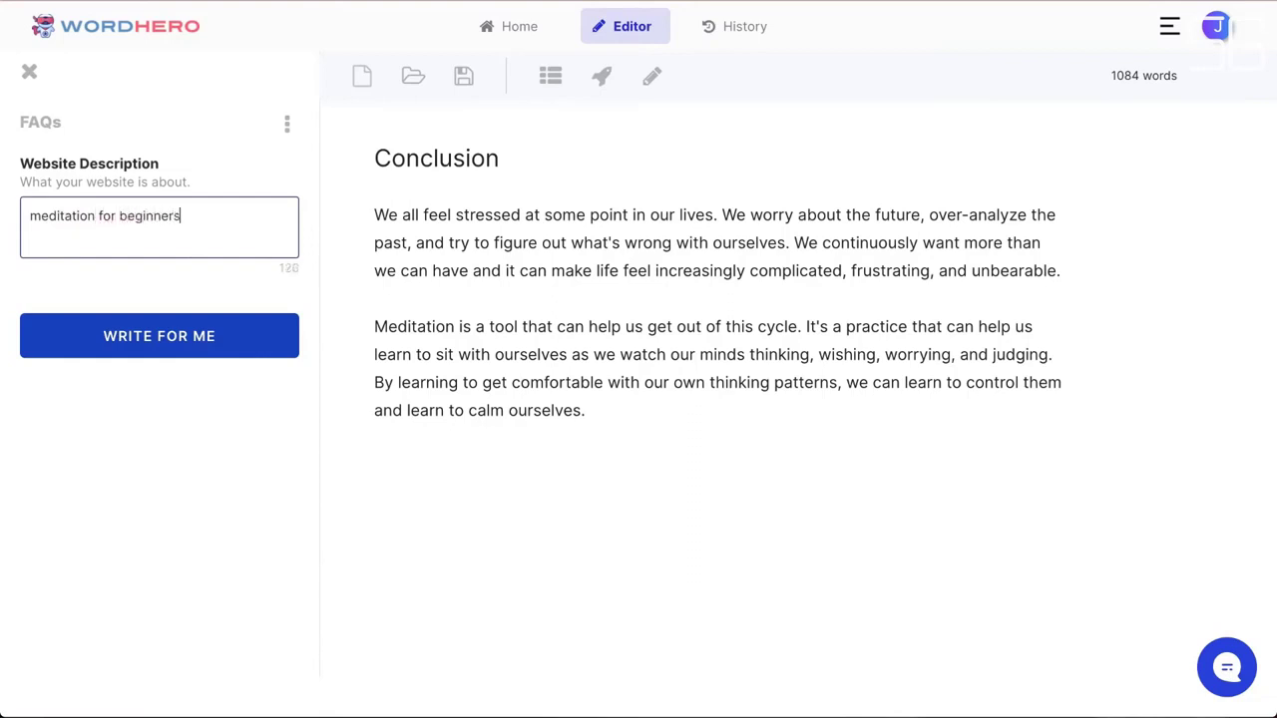
pyautogui.click(121, 329)
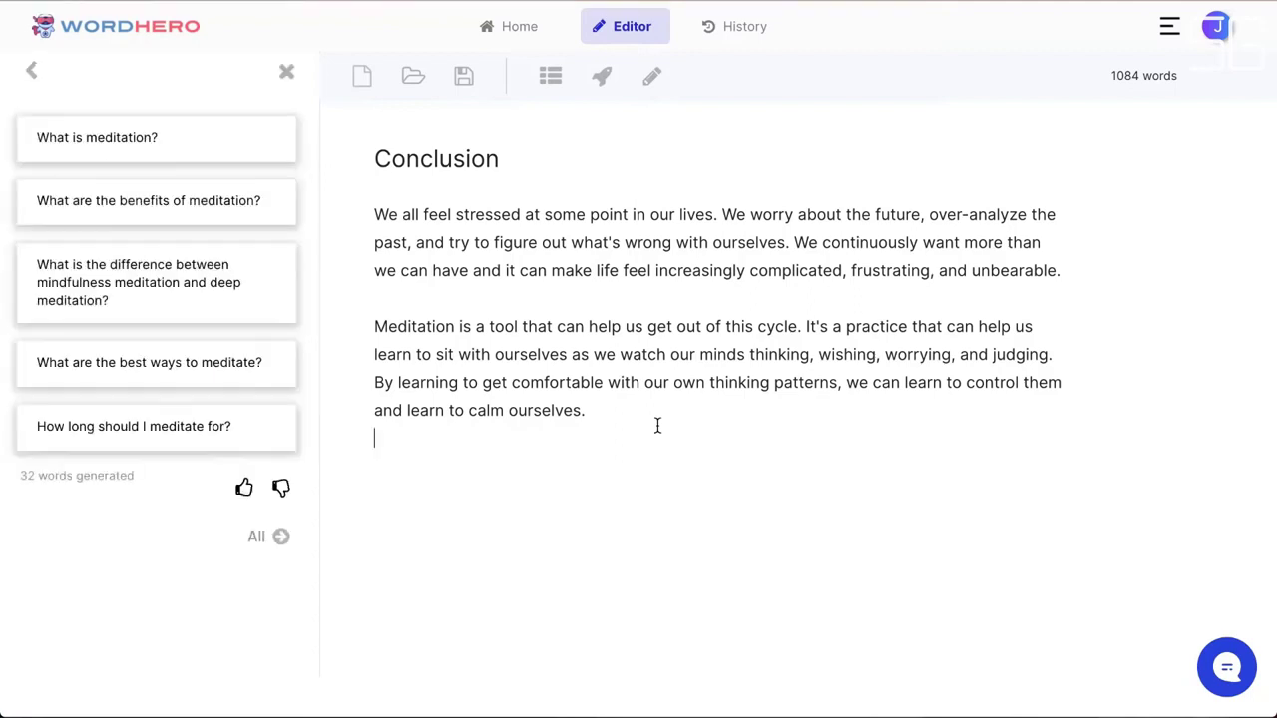
# - Insert all the generated FAQ questions below the conclusion and remove the surplus blank lines above them
pyautogui.click(262, 538)
pyautogui.scroll(-1, 509, 512)
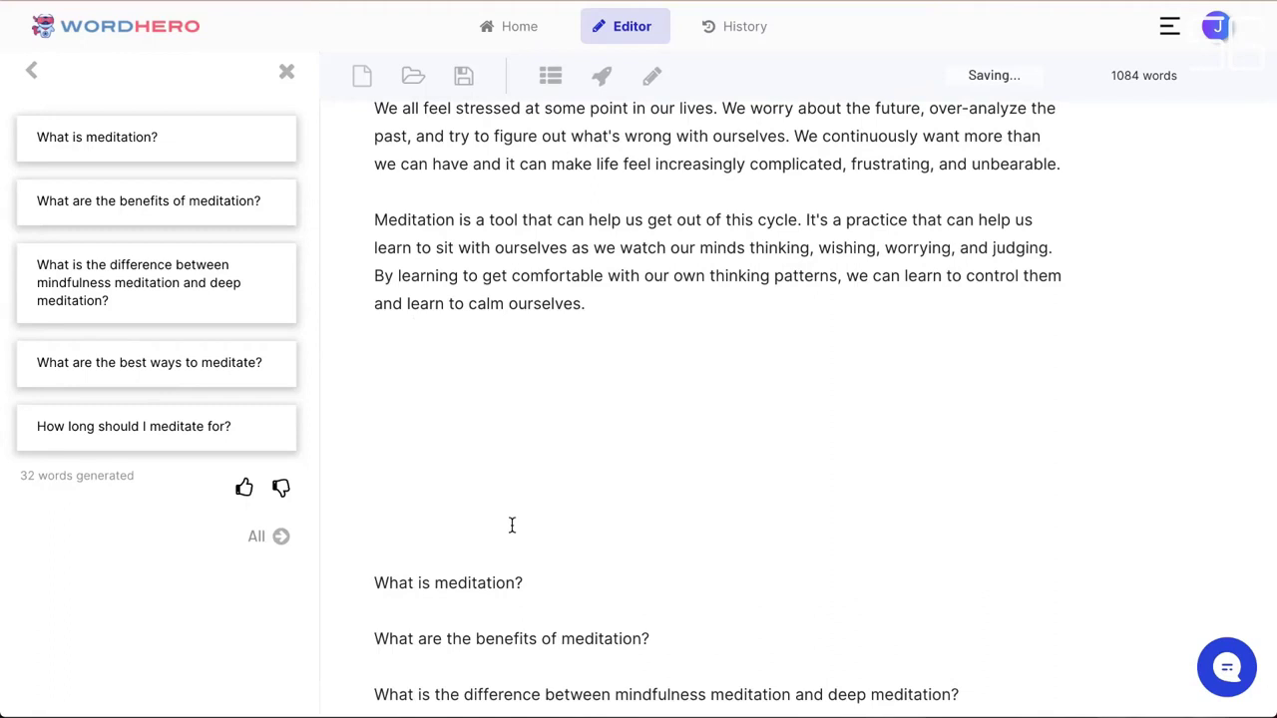
pyautogui.press('BackSpace')
pyautogui.press('BackSpace')
pyautogui.press('BackSpace')
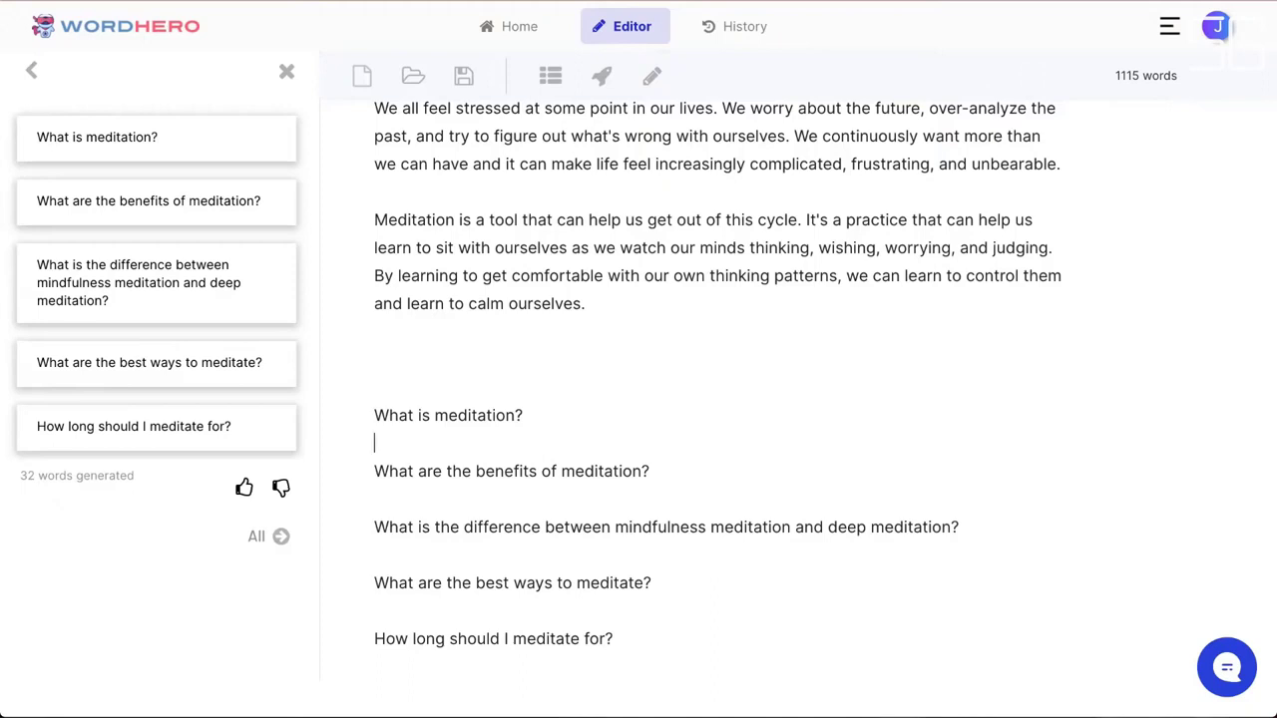
pyautogui.scroll(1, 645, 664)
pyautogui.scroll(-1, 644, 664)
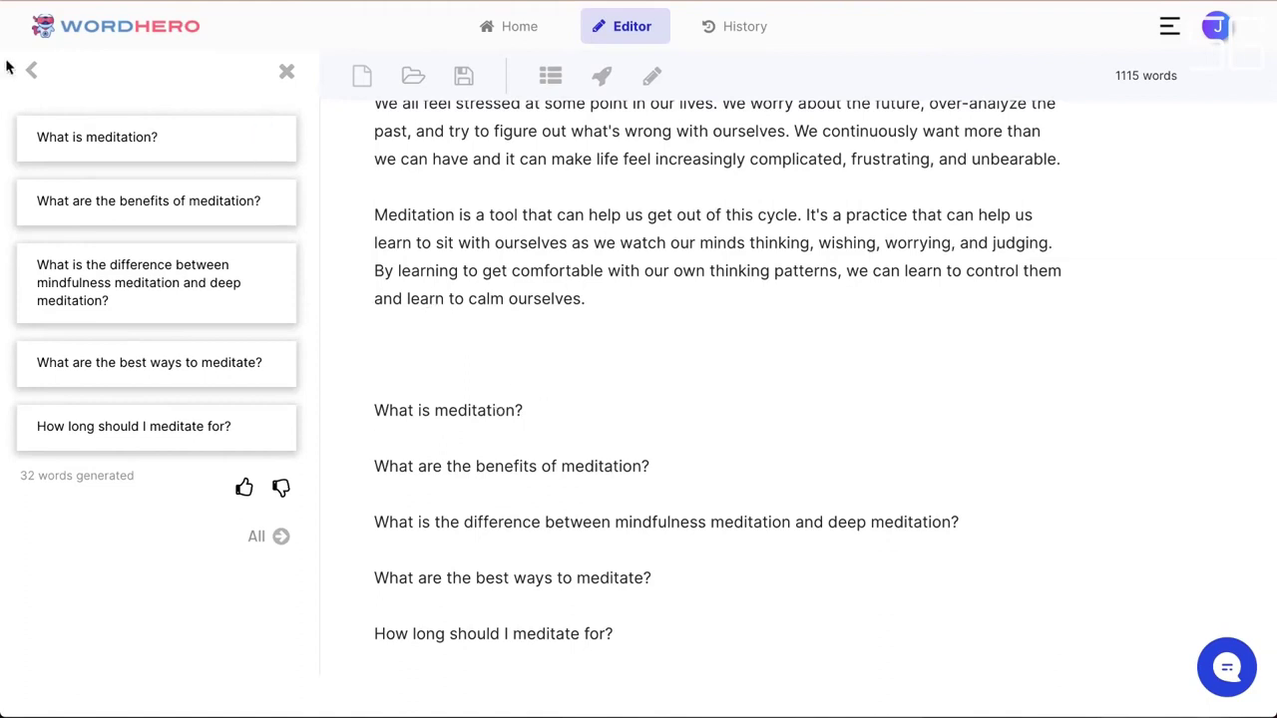
# - Leave the FAQs tool, search the writing tools for "quora" and open Quora Answers
pyautogui.click(34, 78)
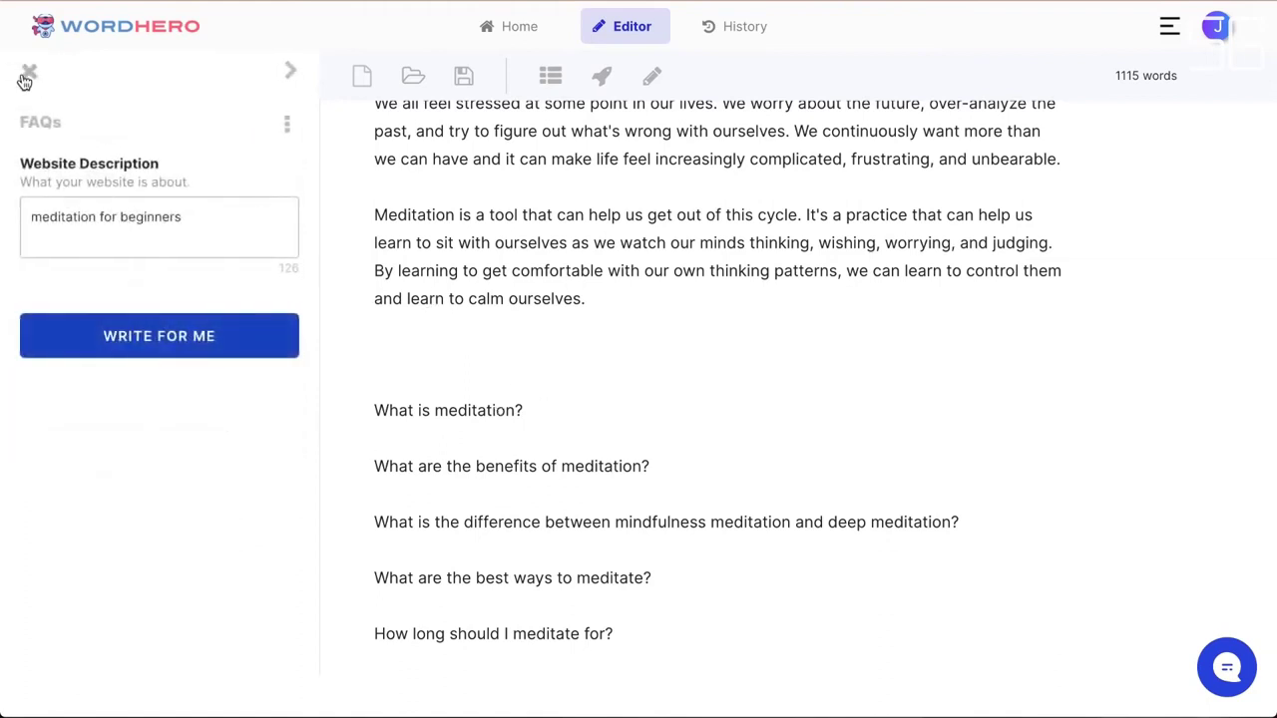
pyautogui.click(25, 68)
pyautogui.click(297, 76)
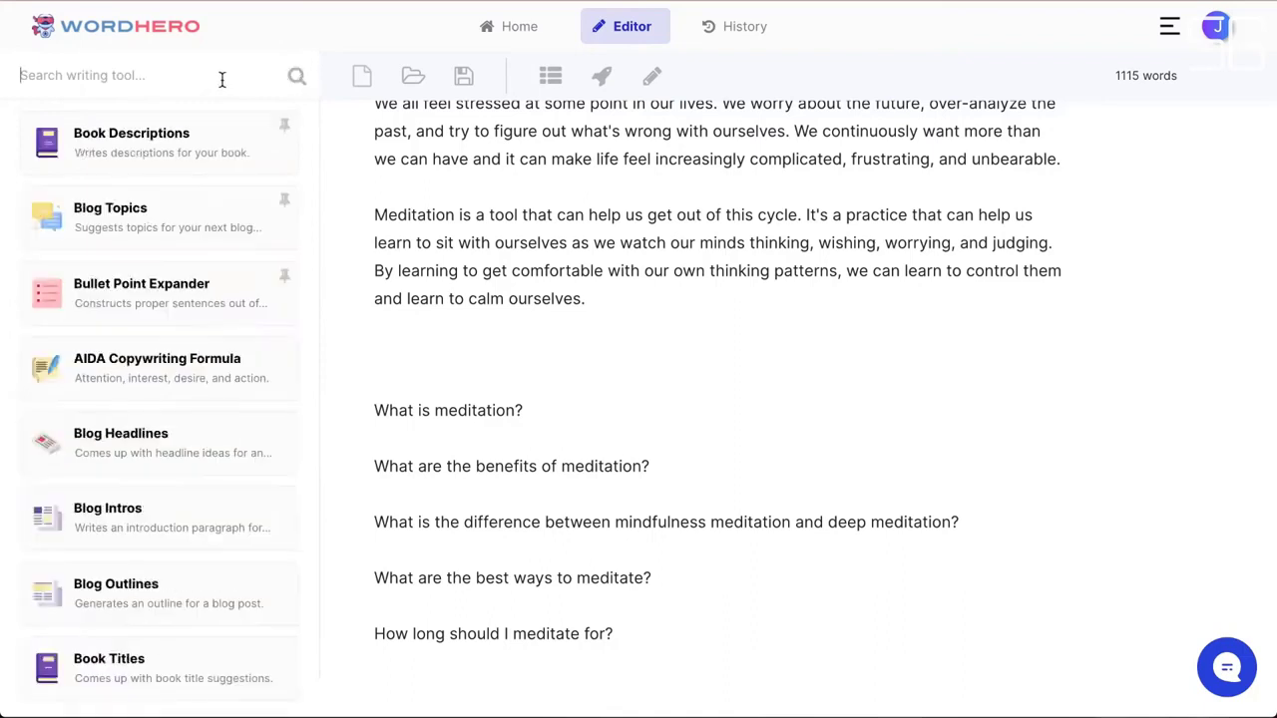
pyautogui.click(162, 72)
pyautogui.write('quora')
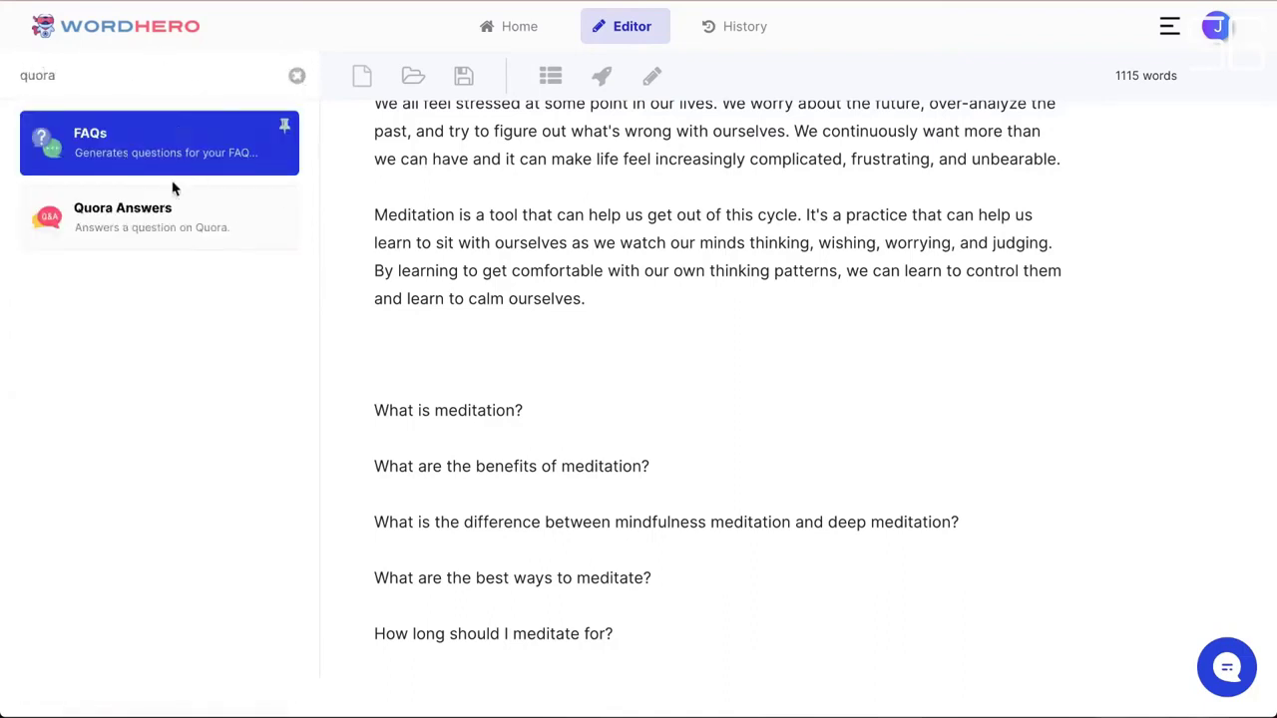
pyautogui.click(185, 162)
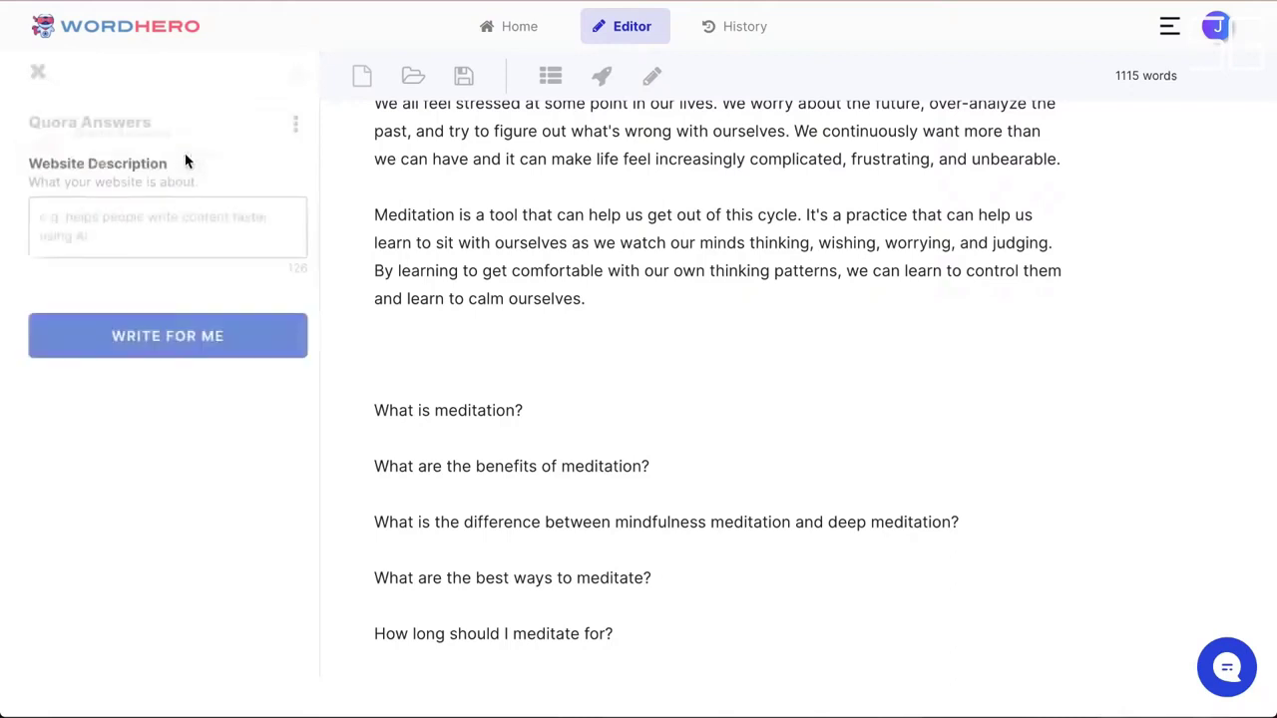
# - Copy "How long should I meditate for?" from the article as the Quora Answers question and generate an answer
pyautogui.doubleClick(495, 417)
pyautogui.click(495, 417)
pyautogui.doubleClick(495, 417)
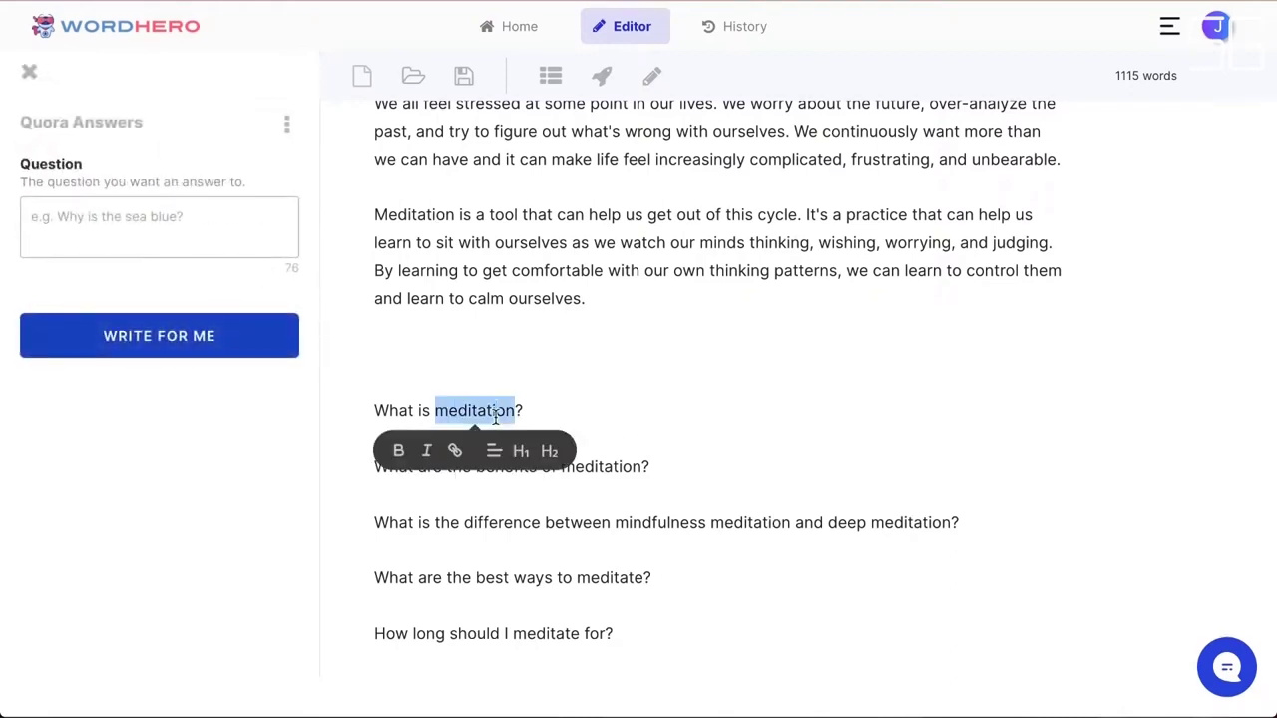
pyautogui.click(543, 611)
pyautogui.tripleClick(511, 630)
pyautogui.hotkey('ctrl', 'c')
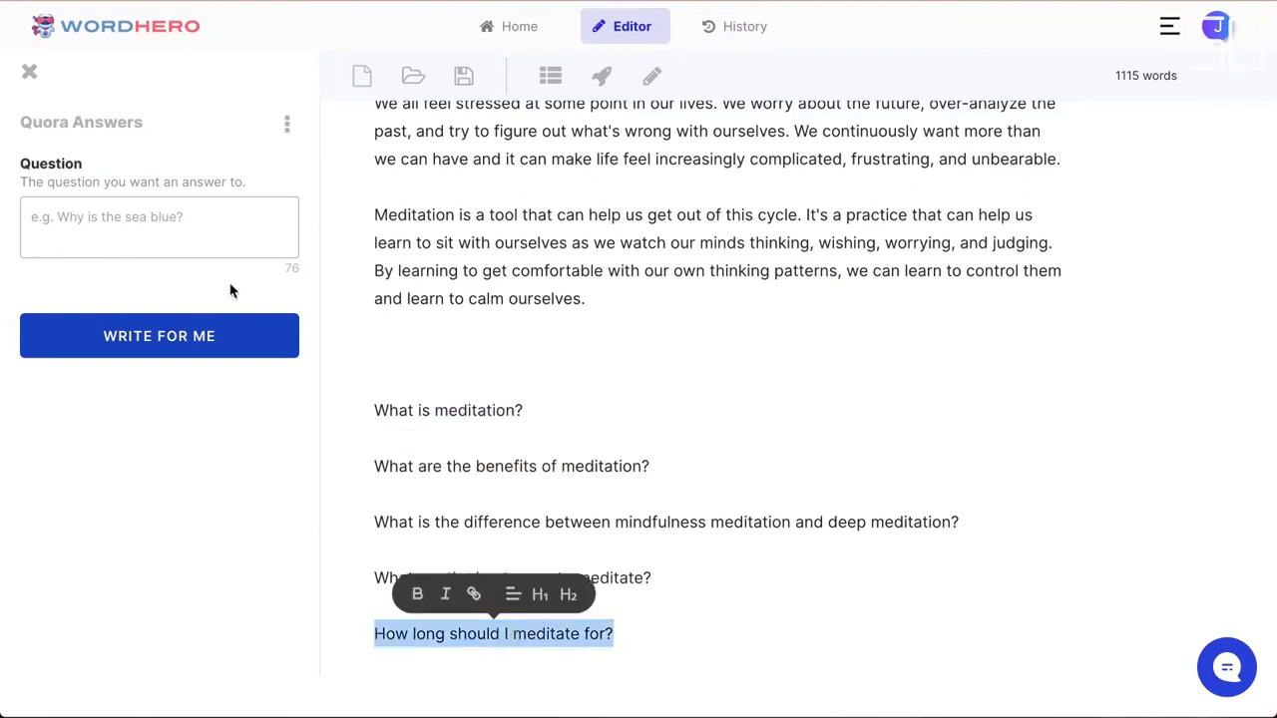
pyautogui.click(188, 234)
pyautogui.hotkey('ctrl', 'v')
pyautogui.click(130, 354)
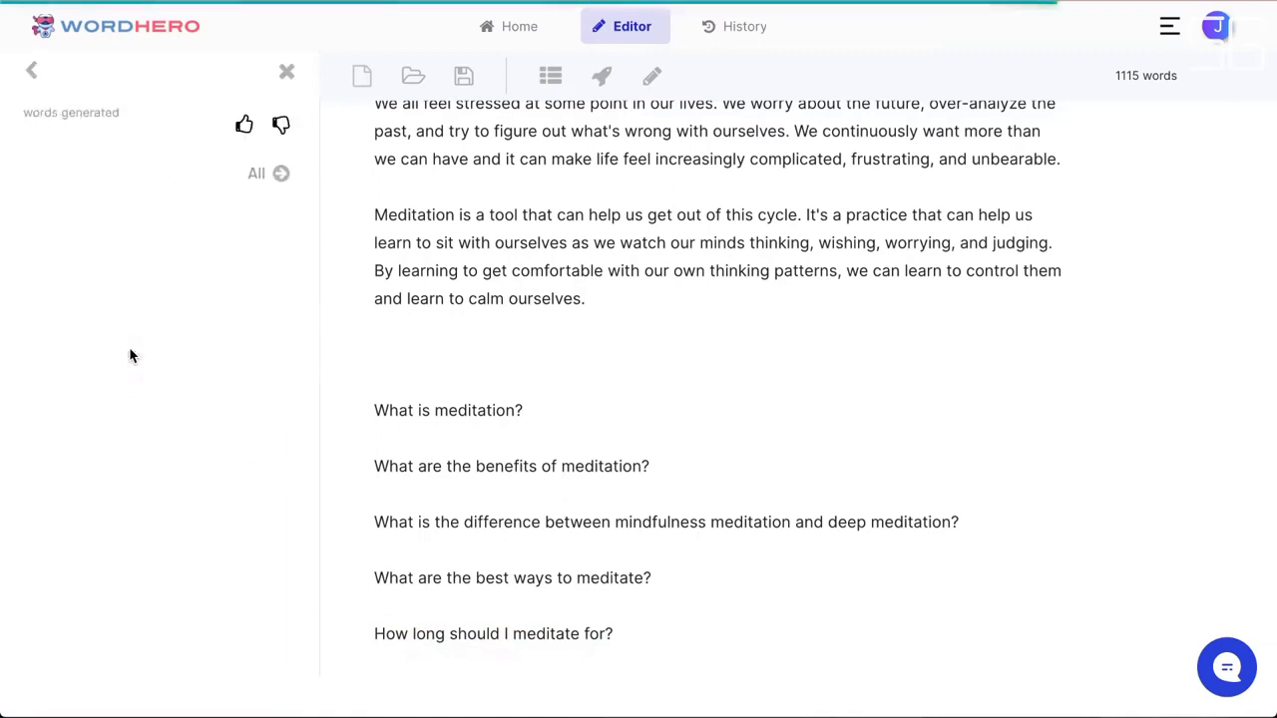
# - Insert the generated answer below the "How long should I meditate for?" question
pyautogui.click(166, 206)
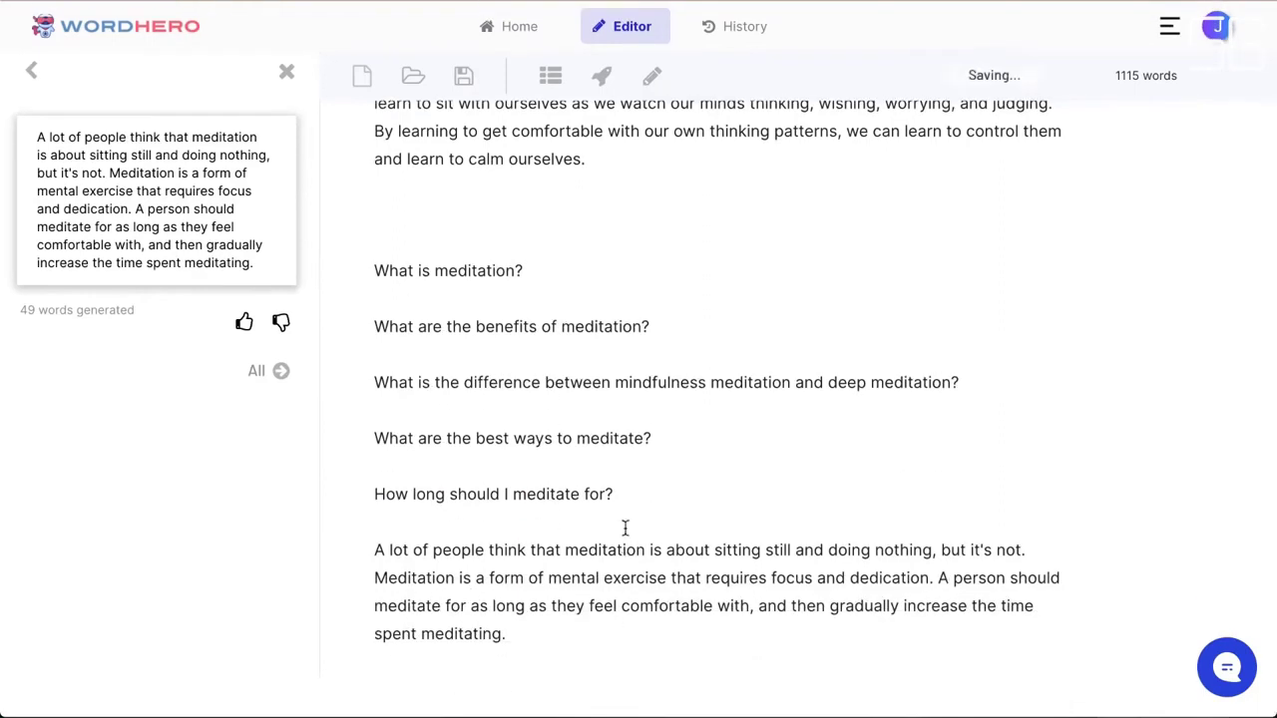
pyautogui.click(582, 637)
pyautogui.moveTo(369, 512); pyautogui.dragTo(371, 495)
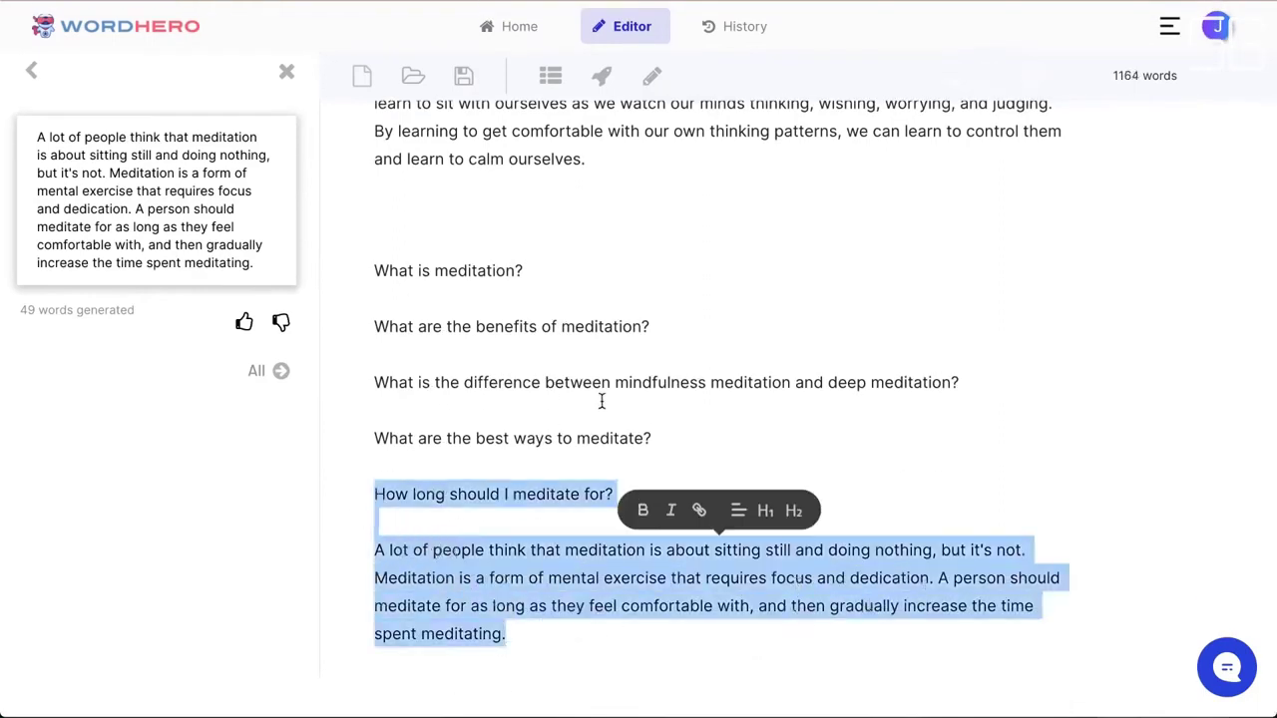
pyautogui.scroll(4, 623, 359)
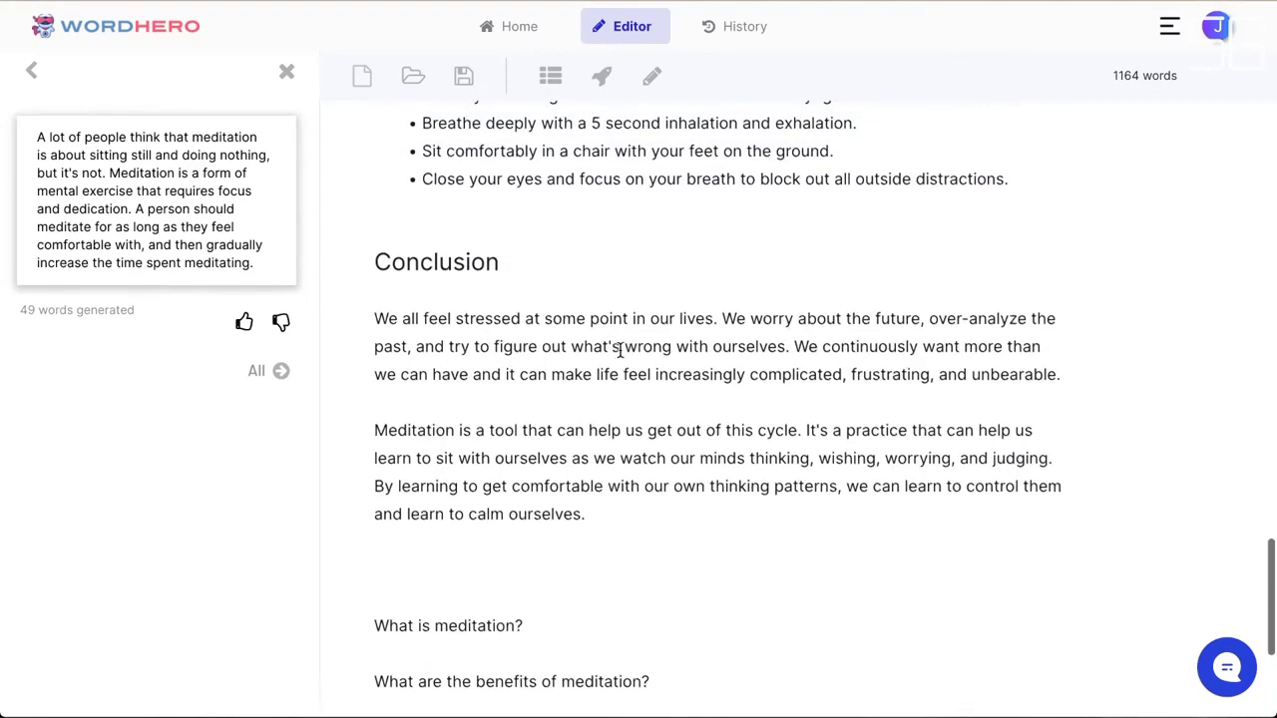
pyautogui.scroll(-4, 620, 350)
# - Delete the four unanswered FAQ questions above "How long should I meditate for?"
pyautogui.click(719, 447)
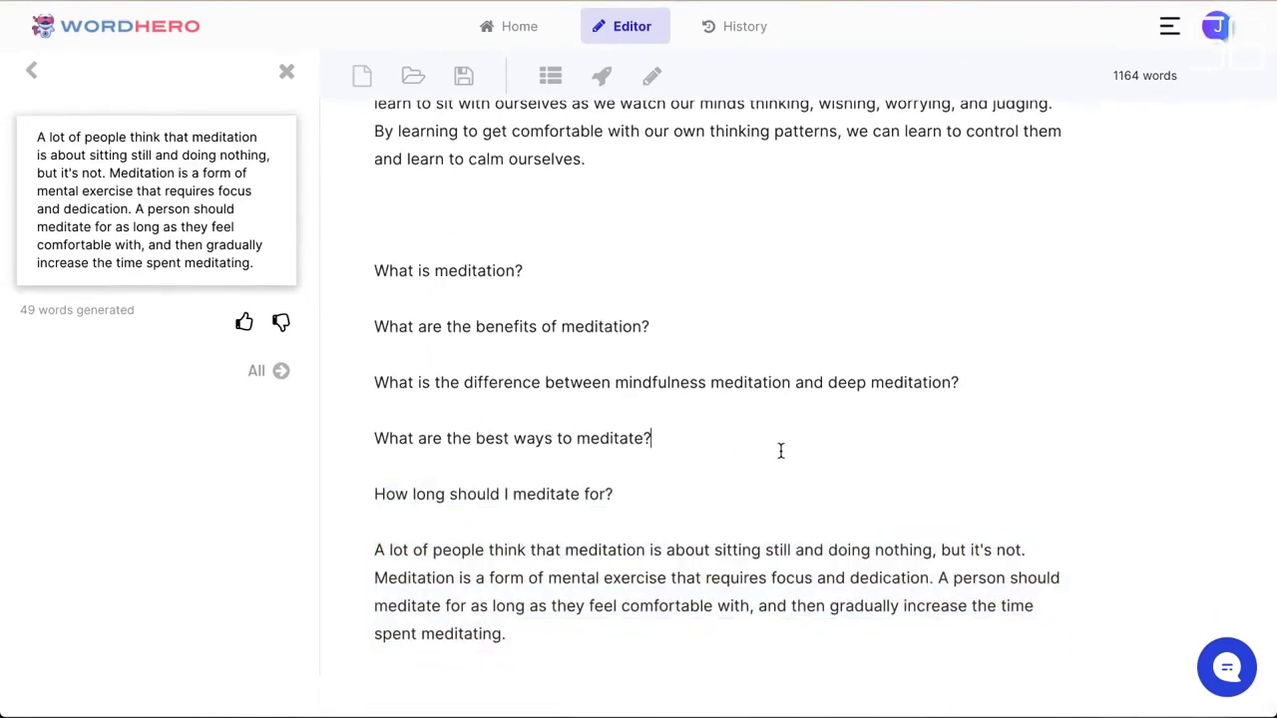
pyautogui.moveTo(780, 450); pyautogui.dragTo(376, 237)
pyautogui.press('BackSpace')
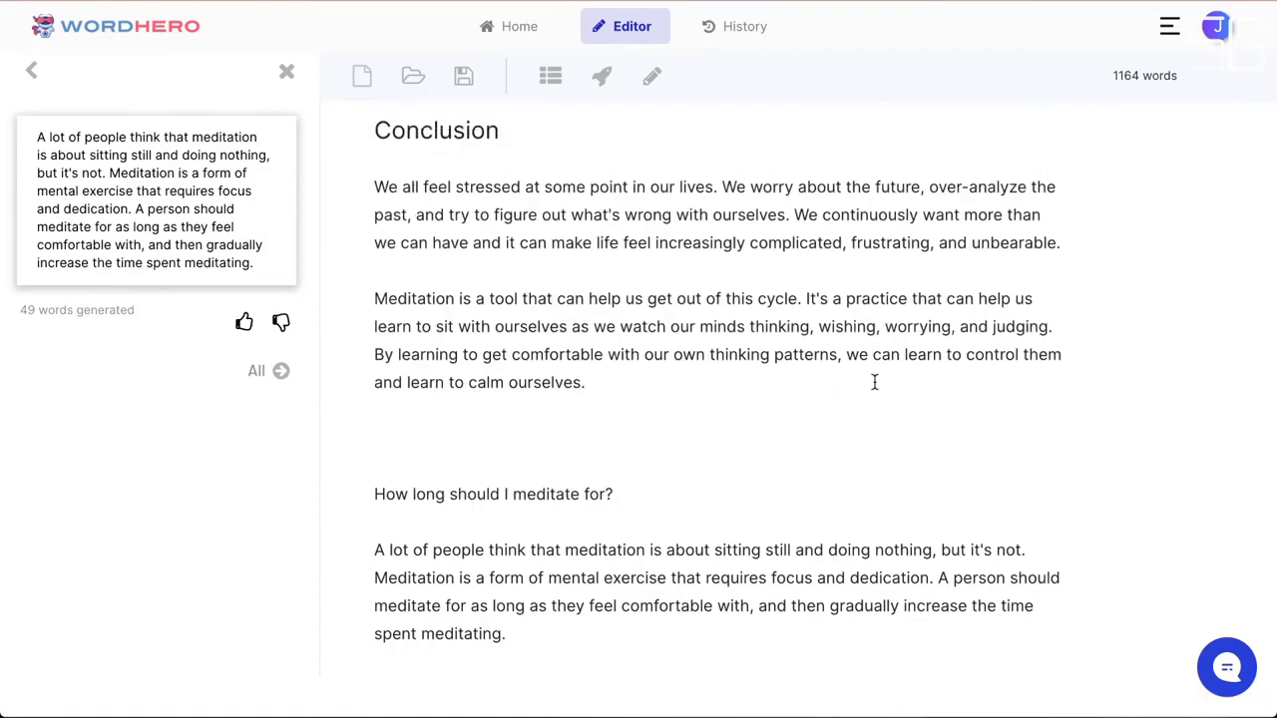
# - Move the "How long should I meditate for?" question and its answer to just above the "Meditation tips for beginners" section
pyautogui.moveTo(625, 642); pyautogui.dragTo(415, 493)
pyautogui.click(841, 437)
pyautogui.moveTo(666, 638); pyautogui.dragTo(380, 496)
pyautogui.hotkey('ctrl', 'c')
pyautogui.press('BackSpace')
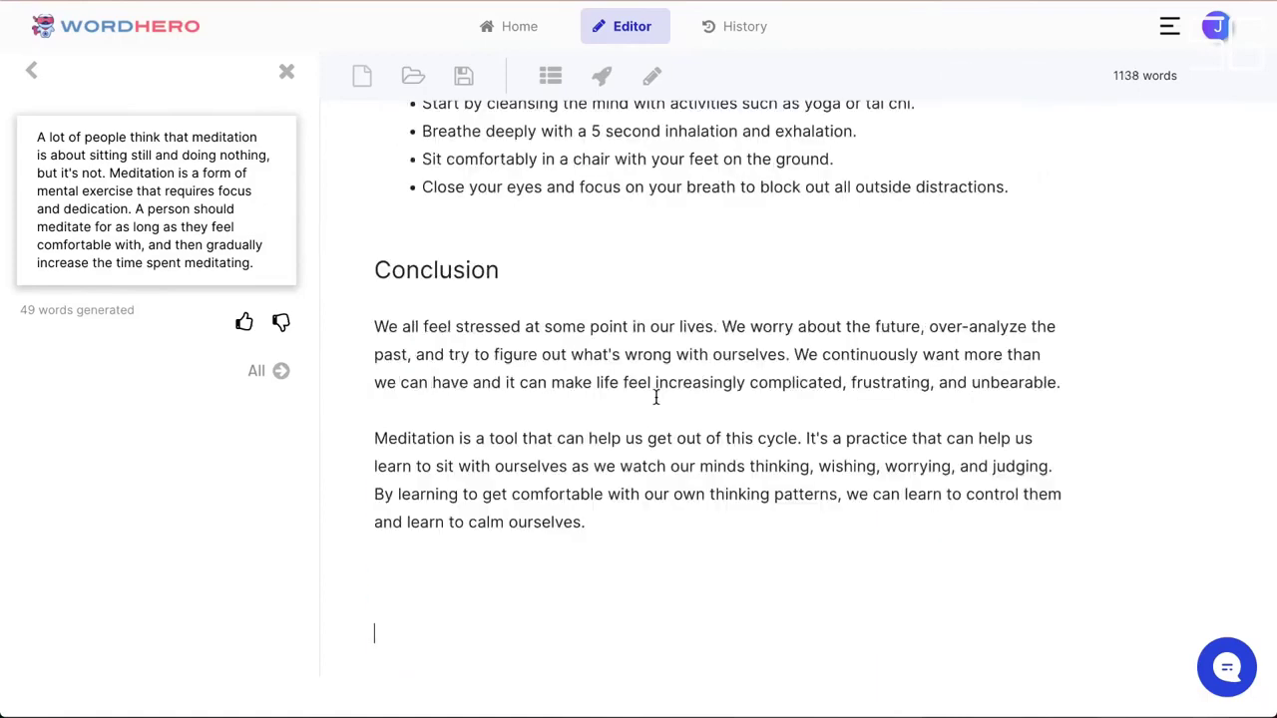
pyautogui.scroll(5, 655, 397)
pyautogui.scroll(-1, 689, 339)
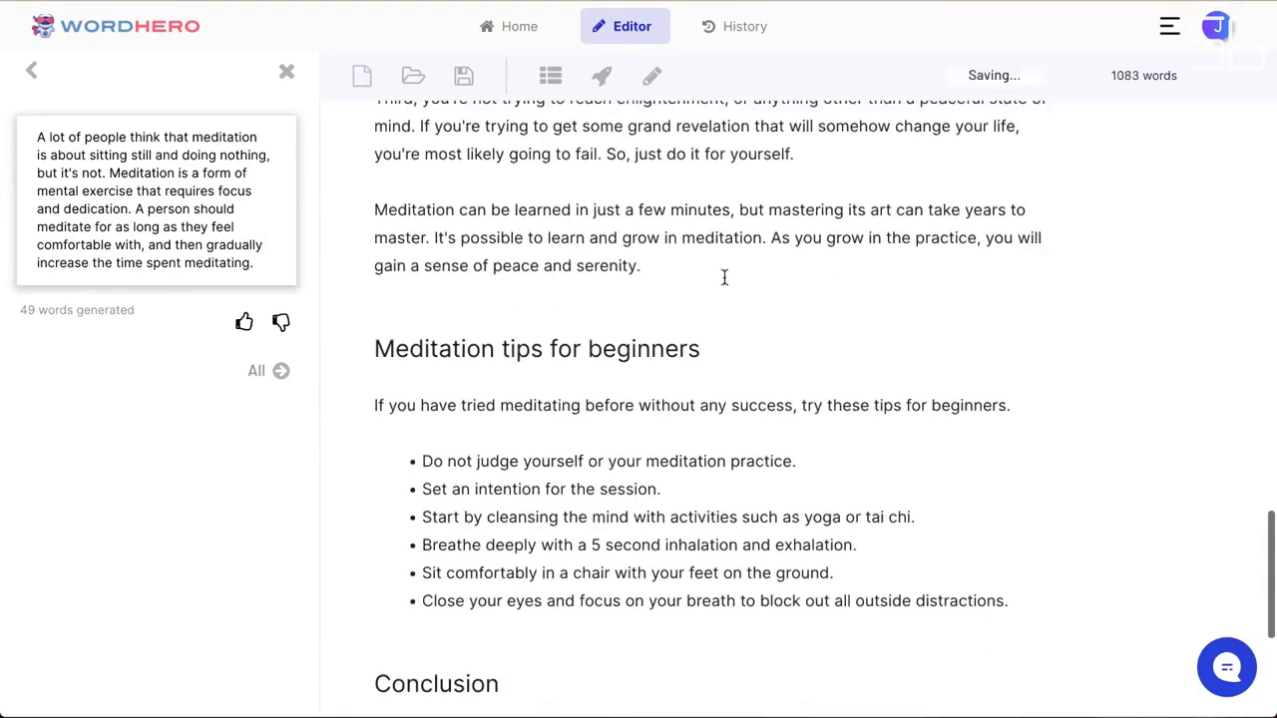
pyautogui.hotkey('ctrl', 'v')
# - Format "How long should I meditate for?" as an H2 heading and add an empty line above it
pyautogui.tripleClick(499, 321)
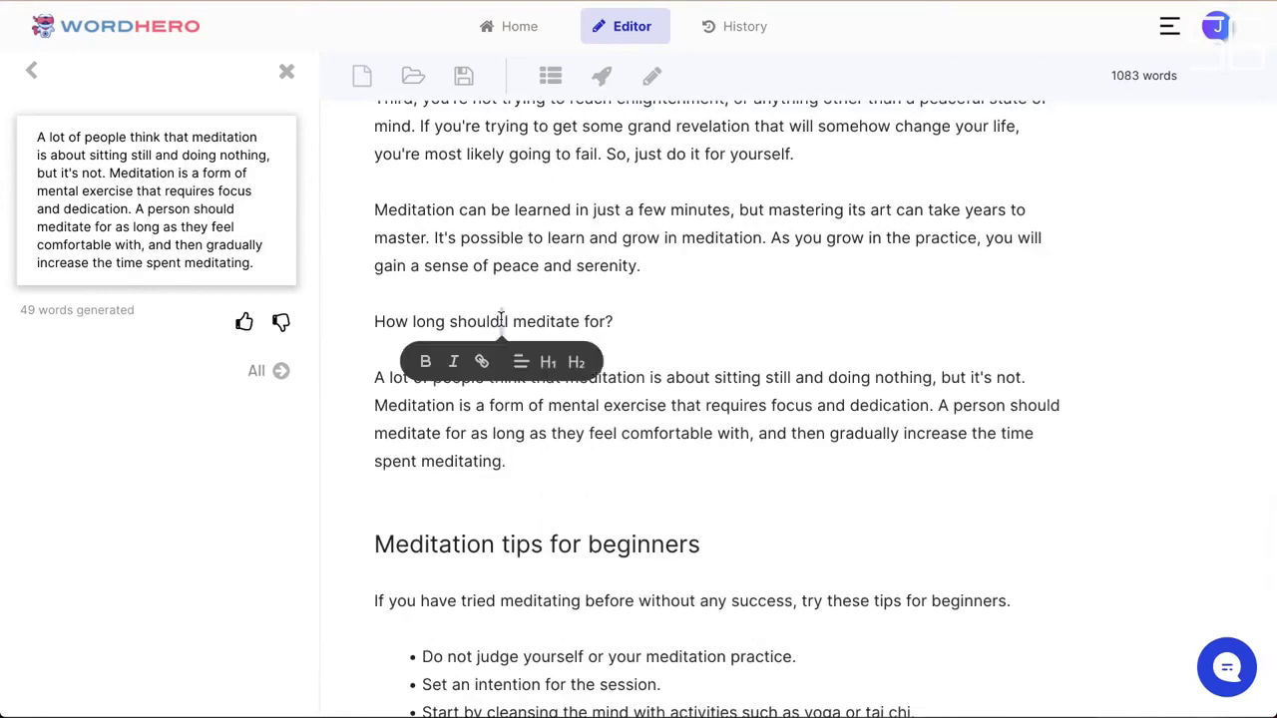
pyautogui.click(569, 362)
pyautogui.click(705, 268)
pyautogui.press('Return')
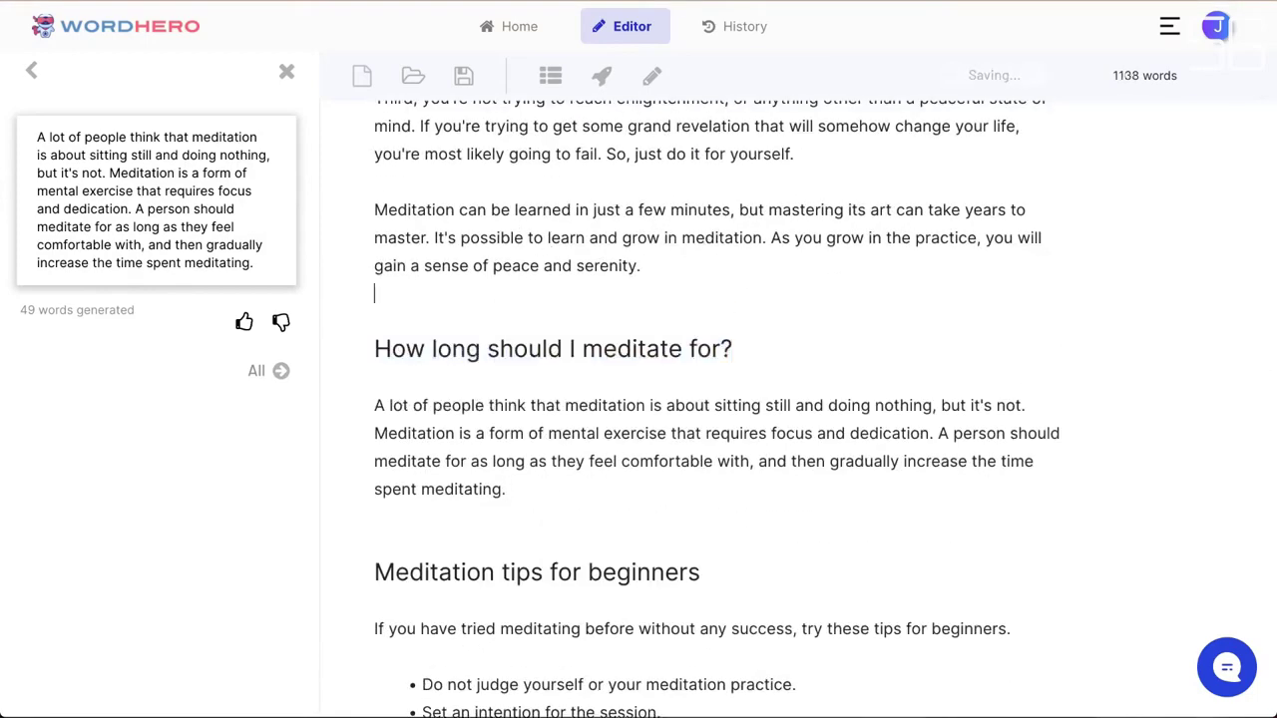
# - Check the end of the article, close Quora Answers, clear the tool search and browse the full list of writing tools
pyautogui.scroll(-3, 705, 267)
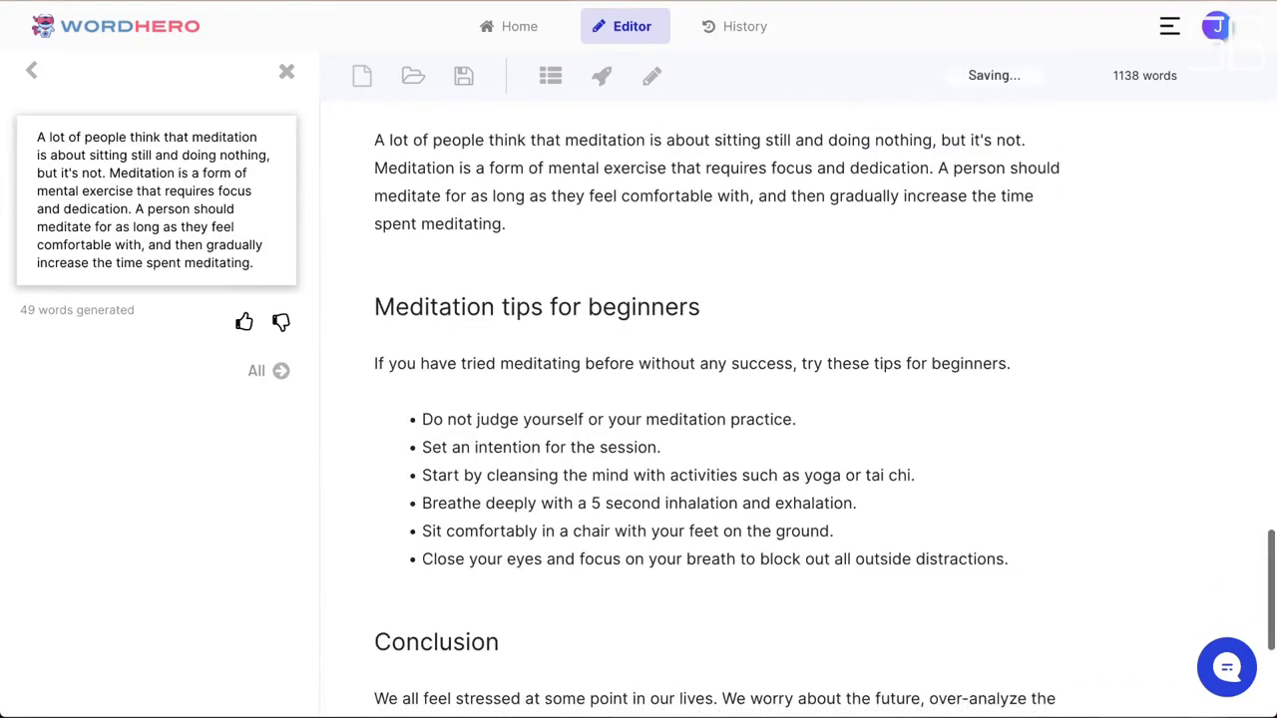
pyautogui.scroll(-4, 298, 235)
pyautogui.click(31, 71)
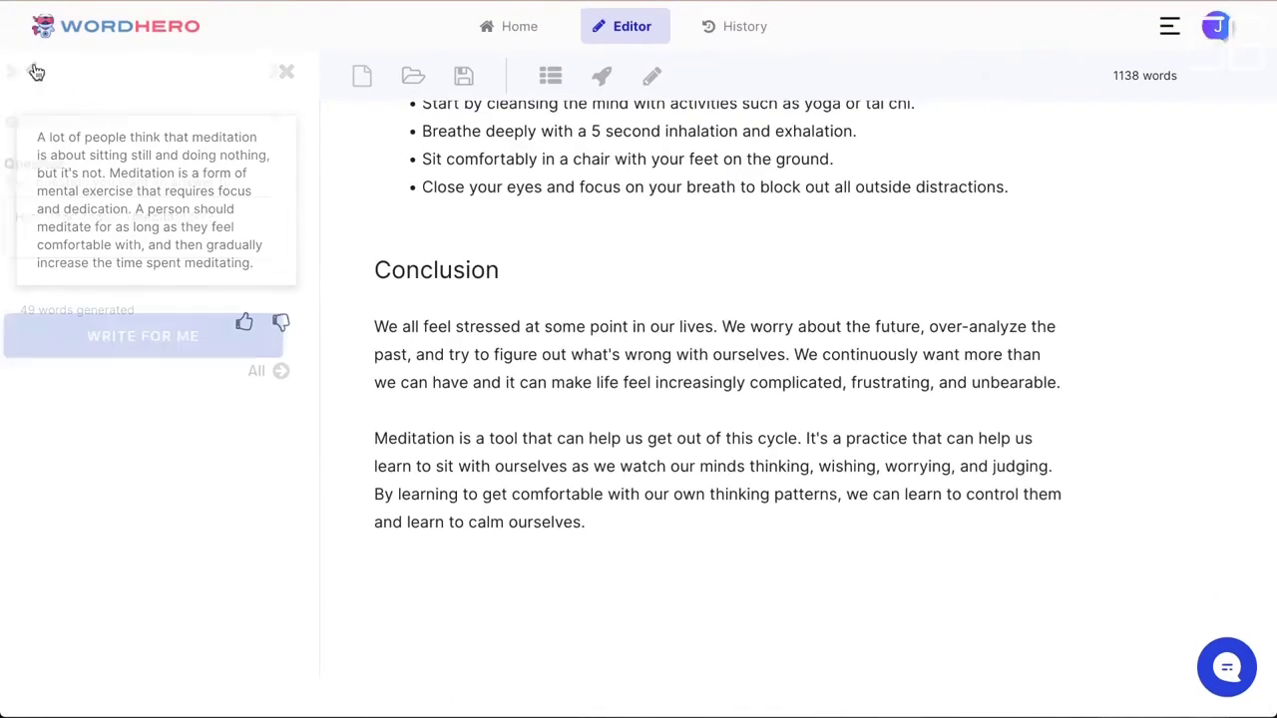
pyautogui.click(31, 71)
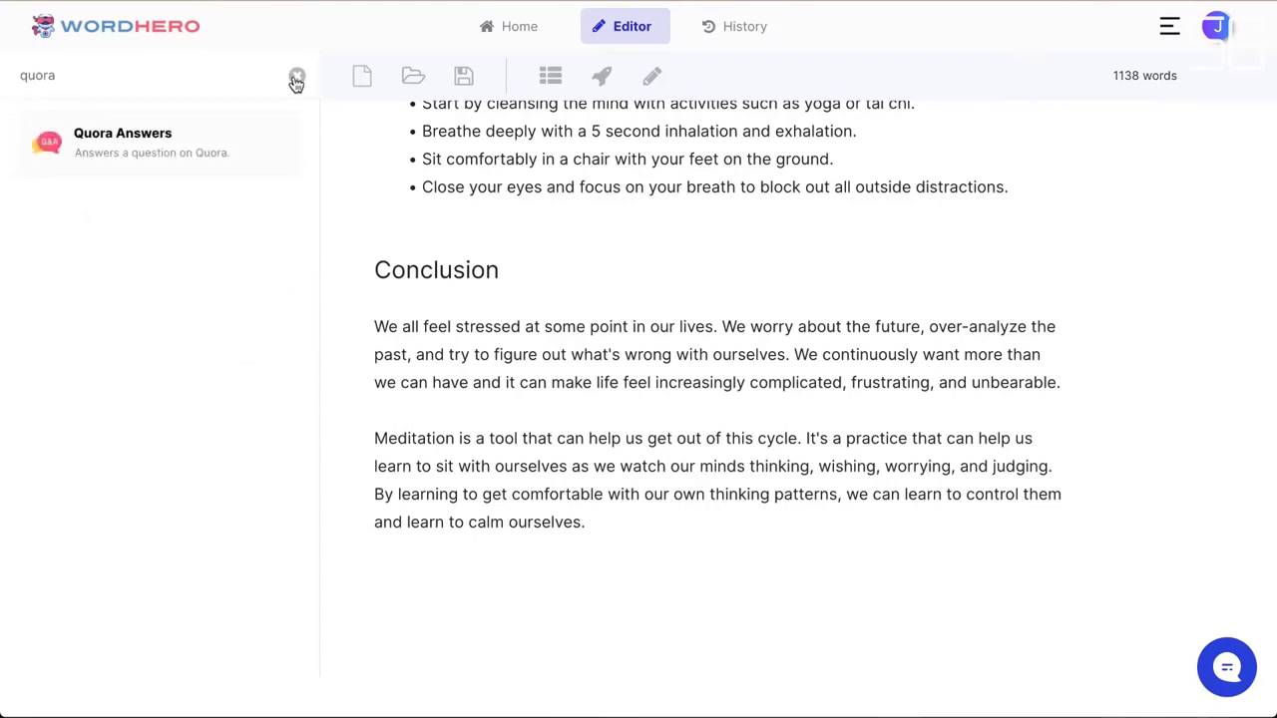
pyautogui.click(296, 80)
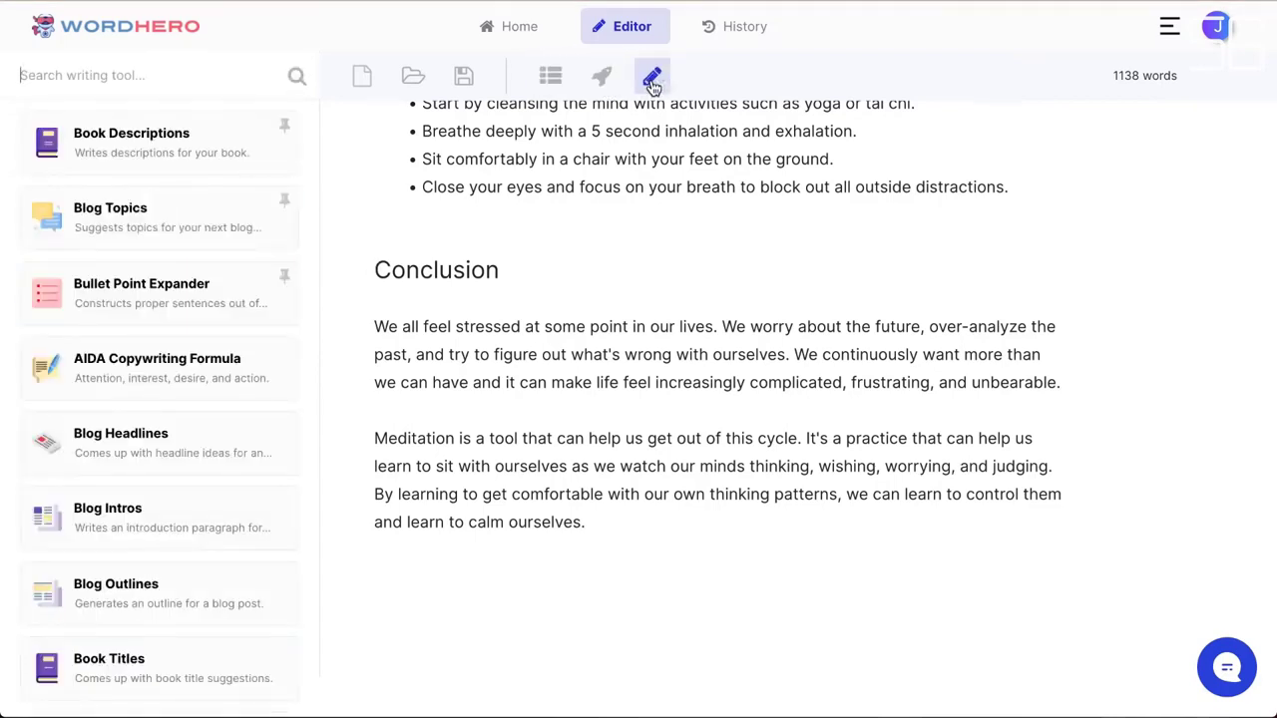
pyautogui.scroll(-10, 206, 385)
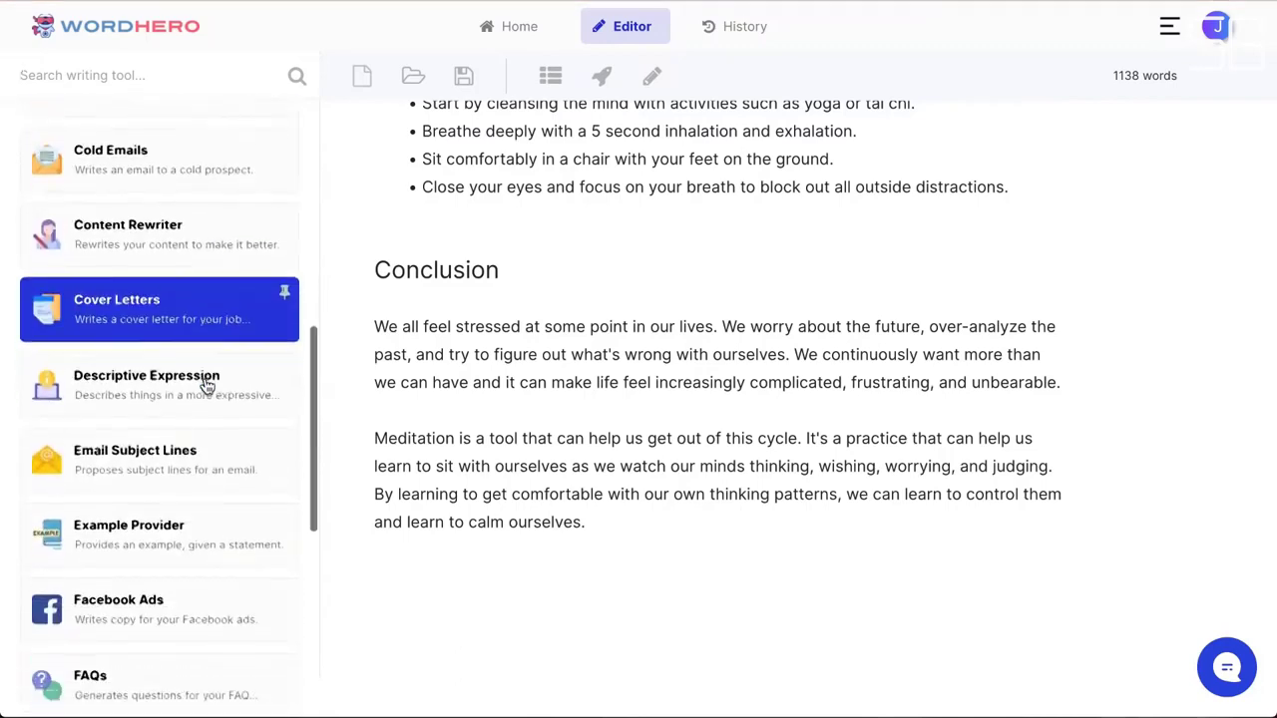
pyautogui.scroll(-6, 205, 385)
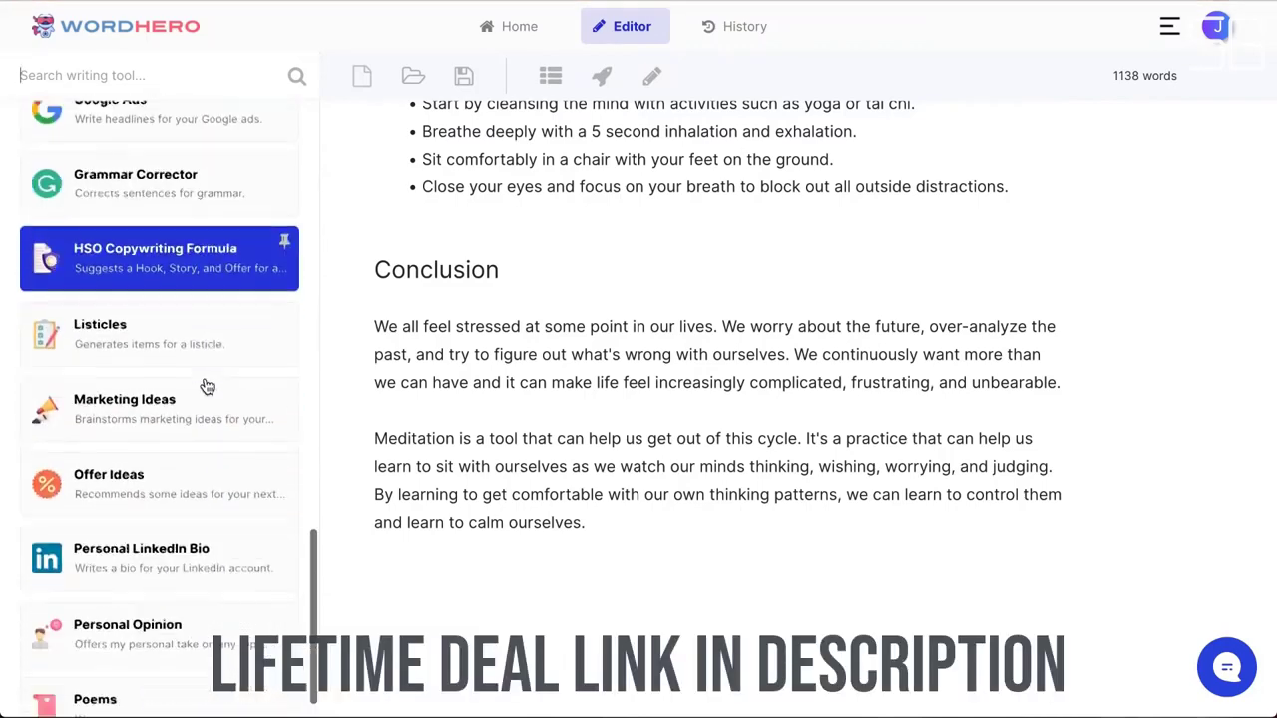
pyautogui.scroll(-3, 200, 379)
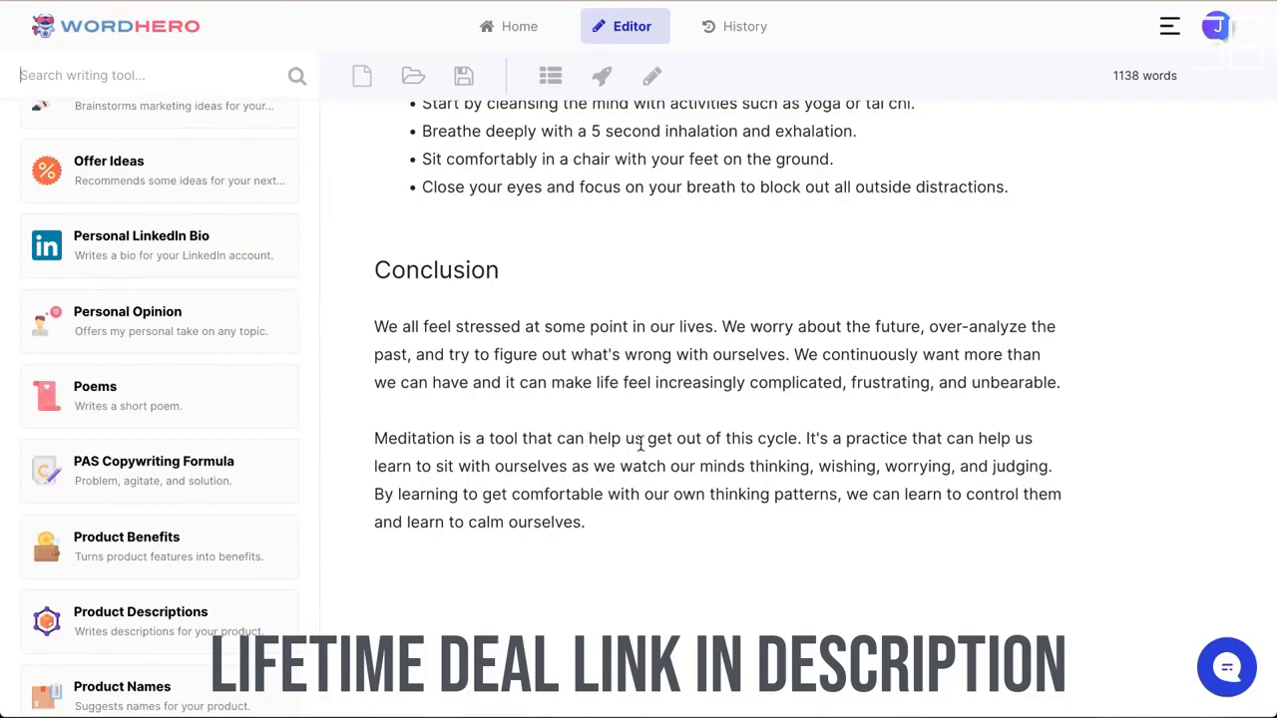
pyautogui.scroll(15, 625, 538)
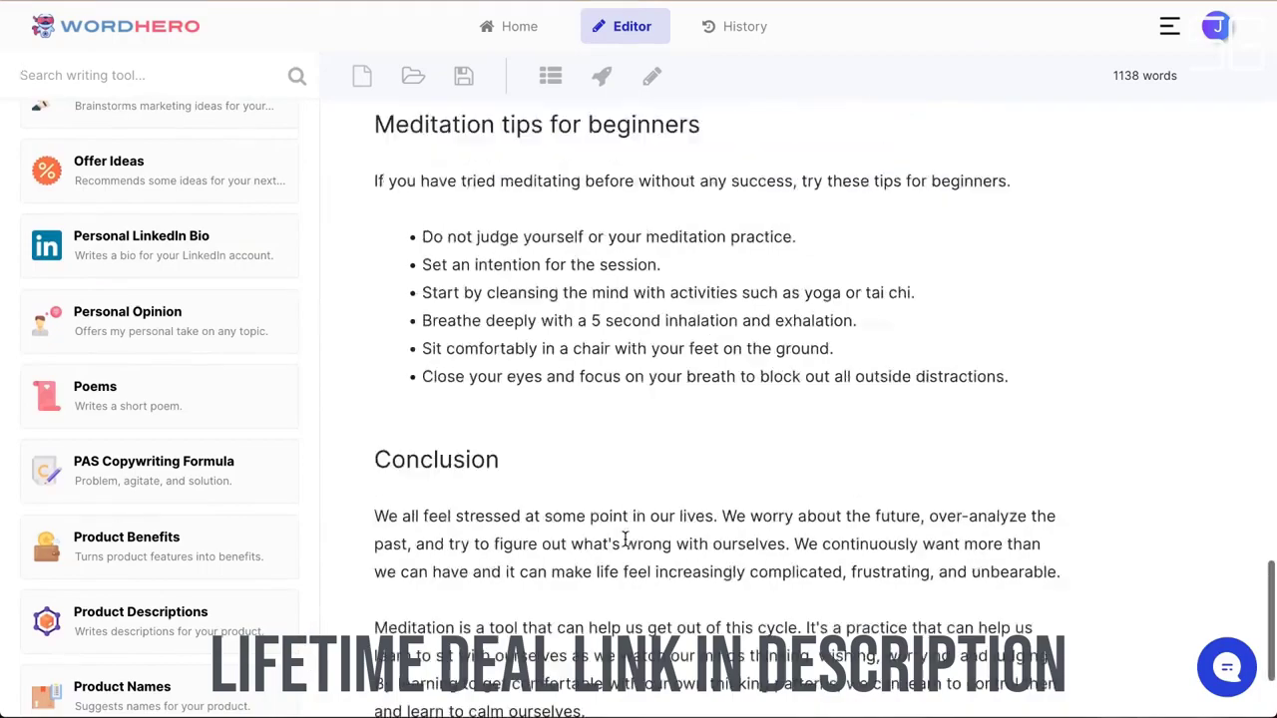